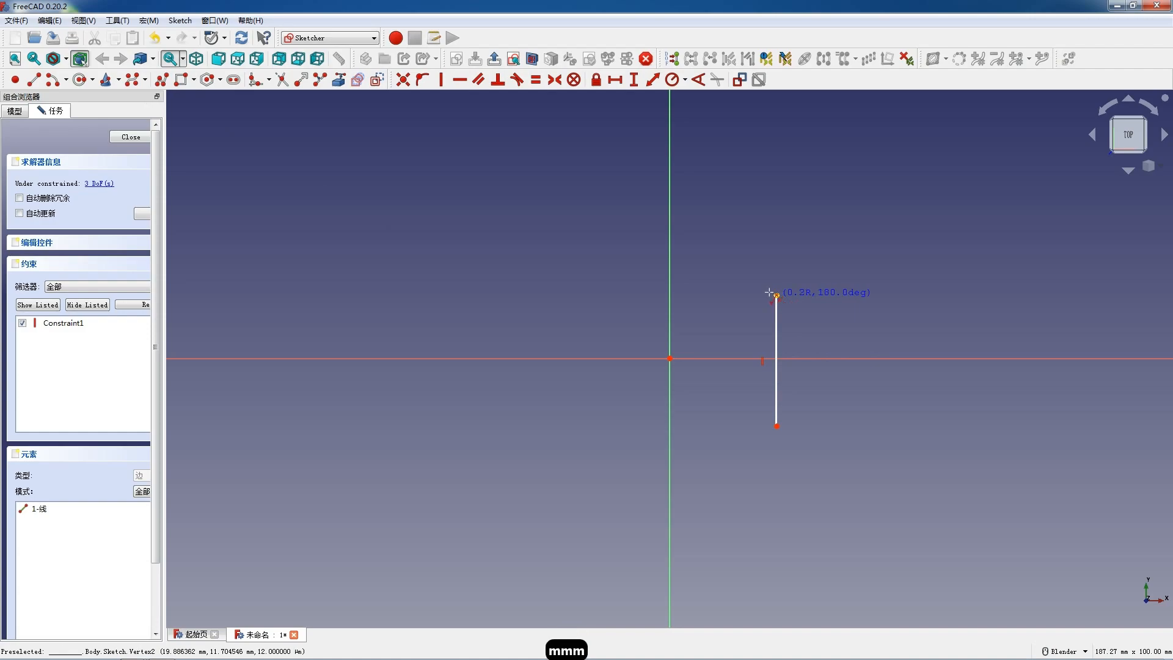
Step: Continue the polyline from the vertical line's upper end with three tangent arcs: the upper-right lobe, the upper concave arc and the left lobe
{"action": "left_click", "coordinate": [701, 256]}
{"action": "key", "text": "m"}
{"action": "key", "text": "m"}
{"action": "key", "text": "m"}
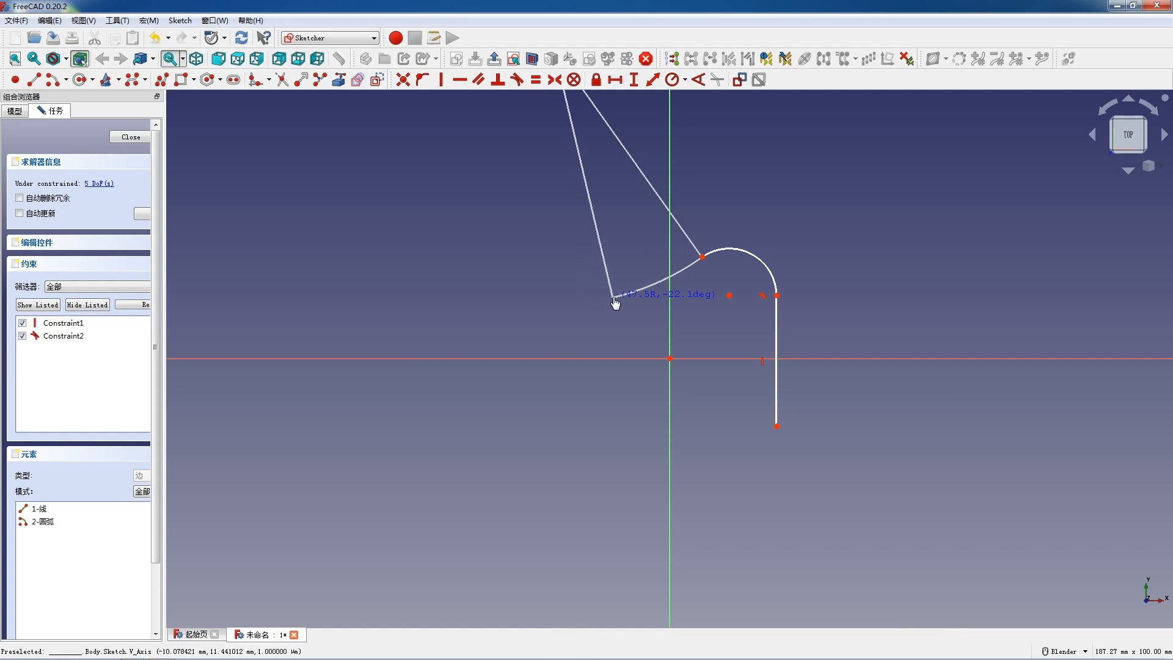
{"action": "left_click", "coordinate": [613, 297]}
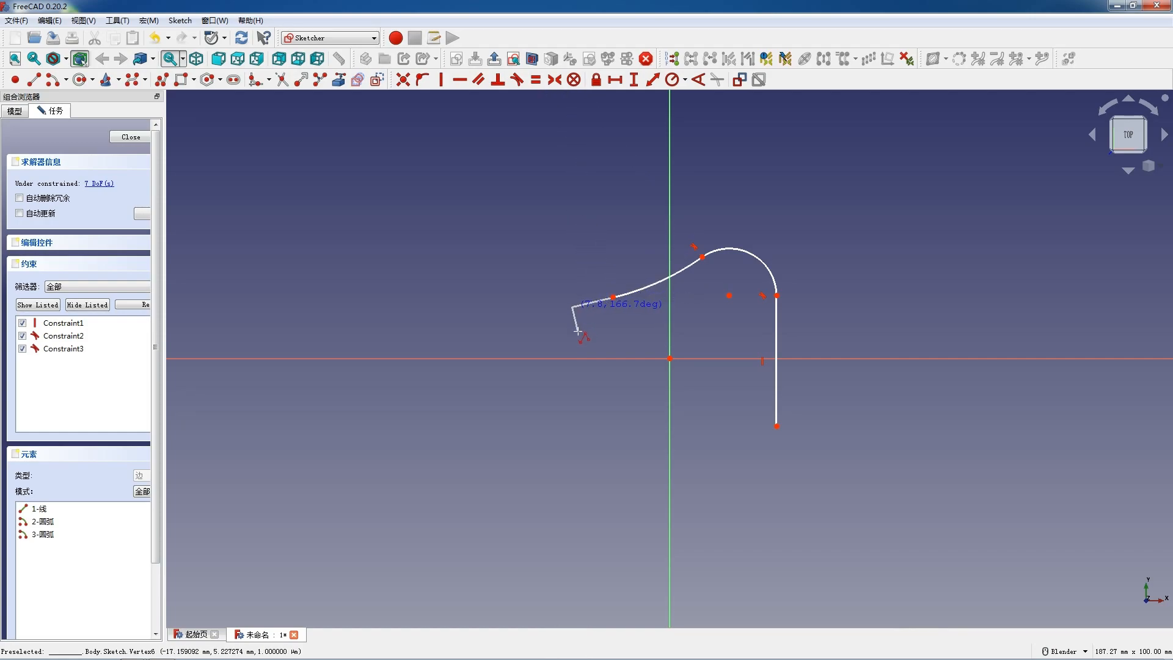
{"action": "key", "text": "m"}
{"action": "key", "text": "m"}
{"action": "key", "text": "m"}
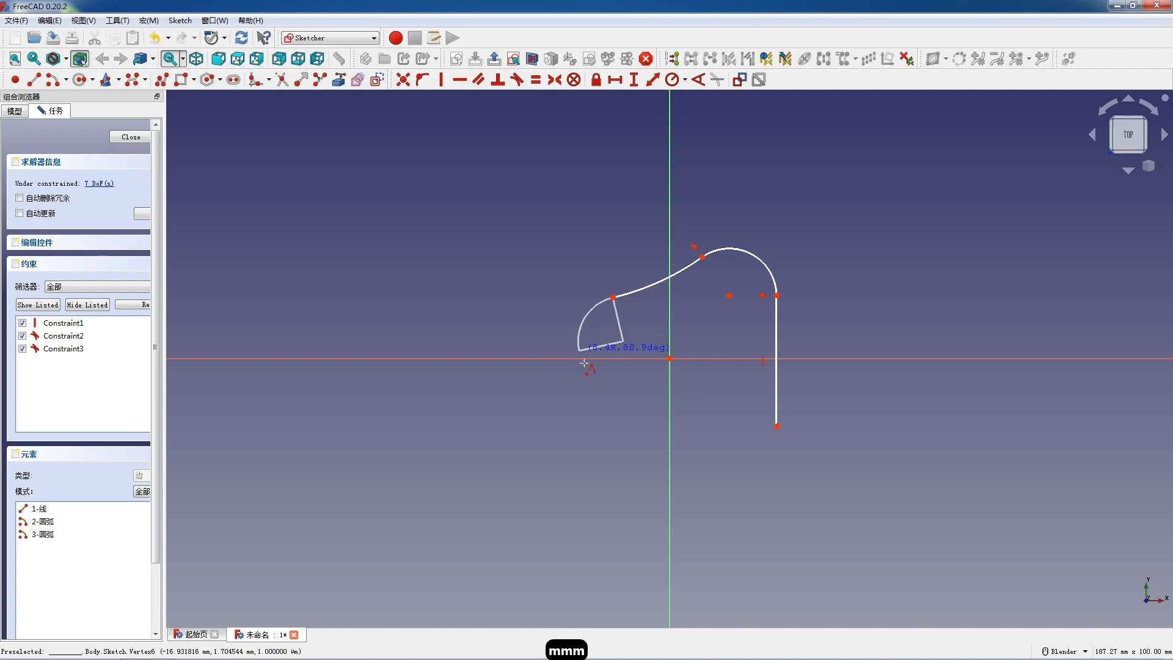
{"action": "left_click", "coordinate": [634, 411]}
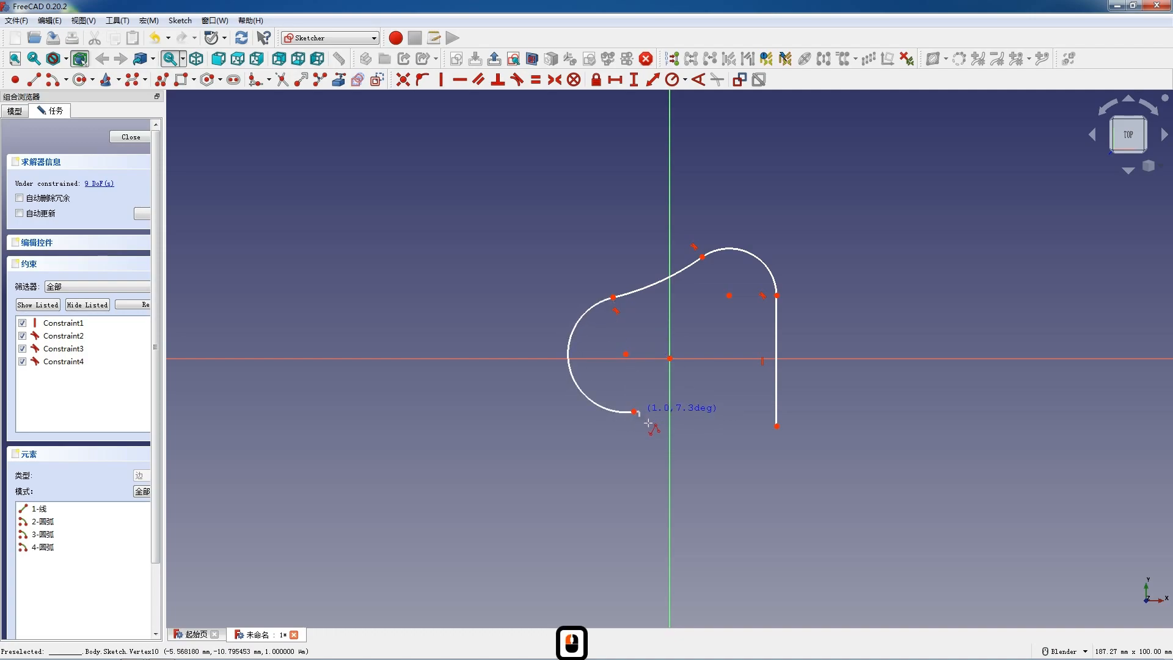
Step: Add a lower concave tangent arc and a lower-right lobe arc, closing the profile at the vertical line's lower end
{"action": "key", "text": "m"}
{"action": "key", "text": "m"}
{"action": "key", "text": "m"}
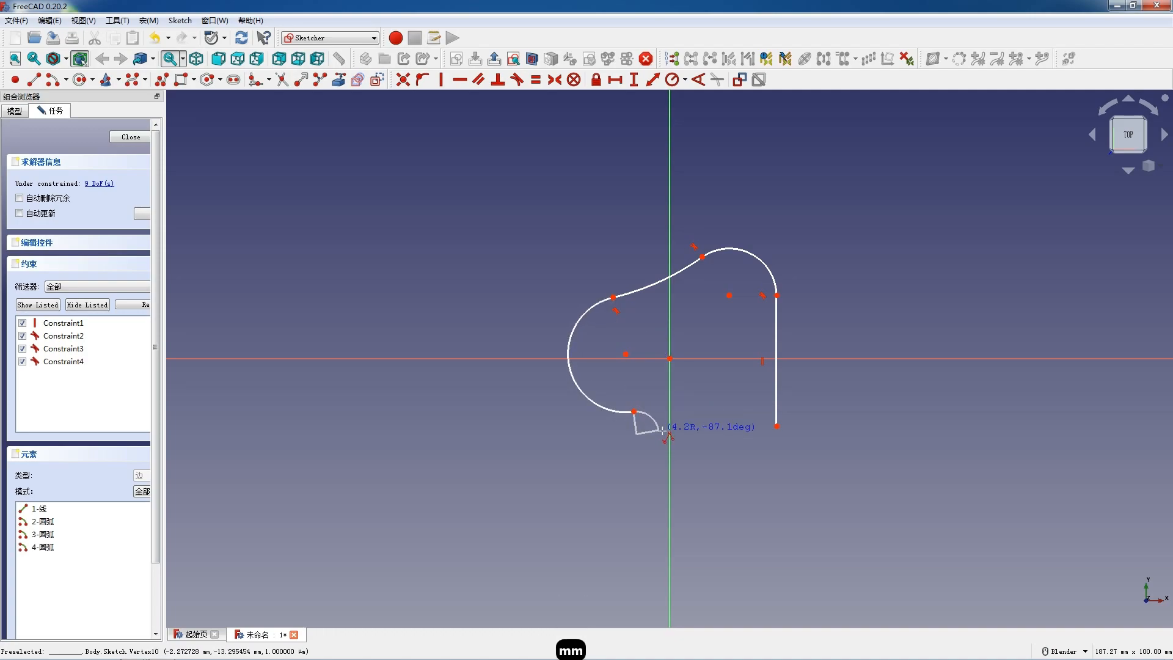
{"action": "left_click", "coordinate": [715, 442]}
{"action": "key", "text": "m"}
{"action": "key", "text": "m"}
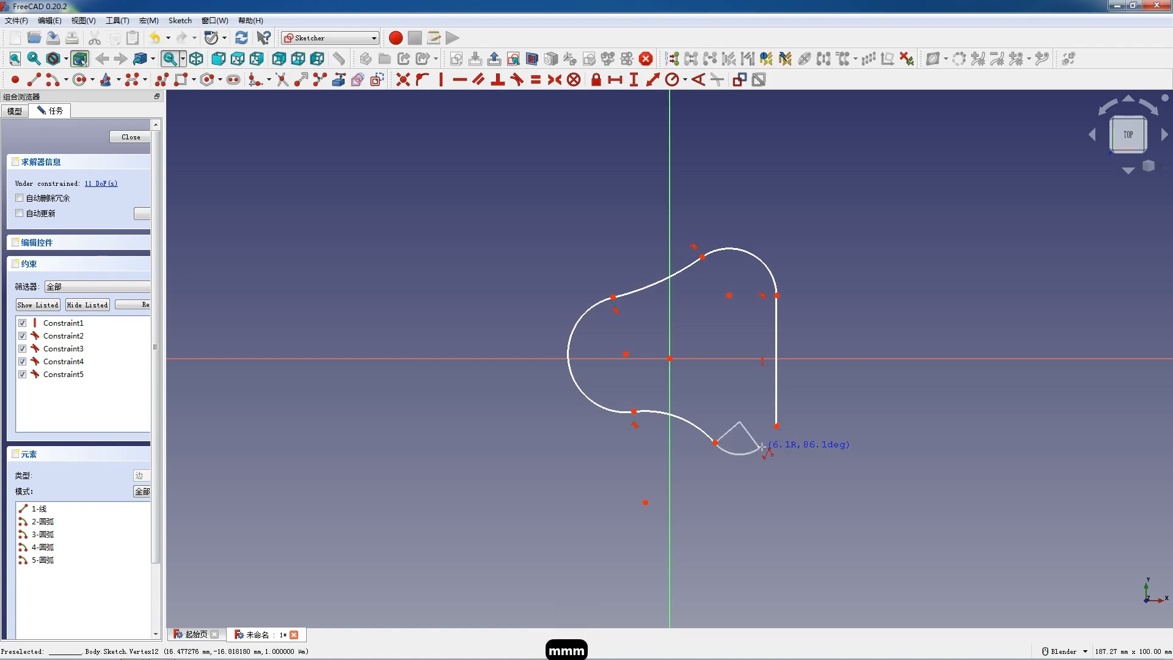
{"action": "left_click", "coordinate": [776, 426]}
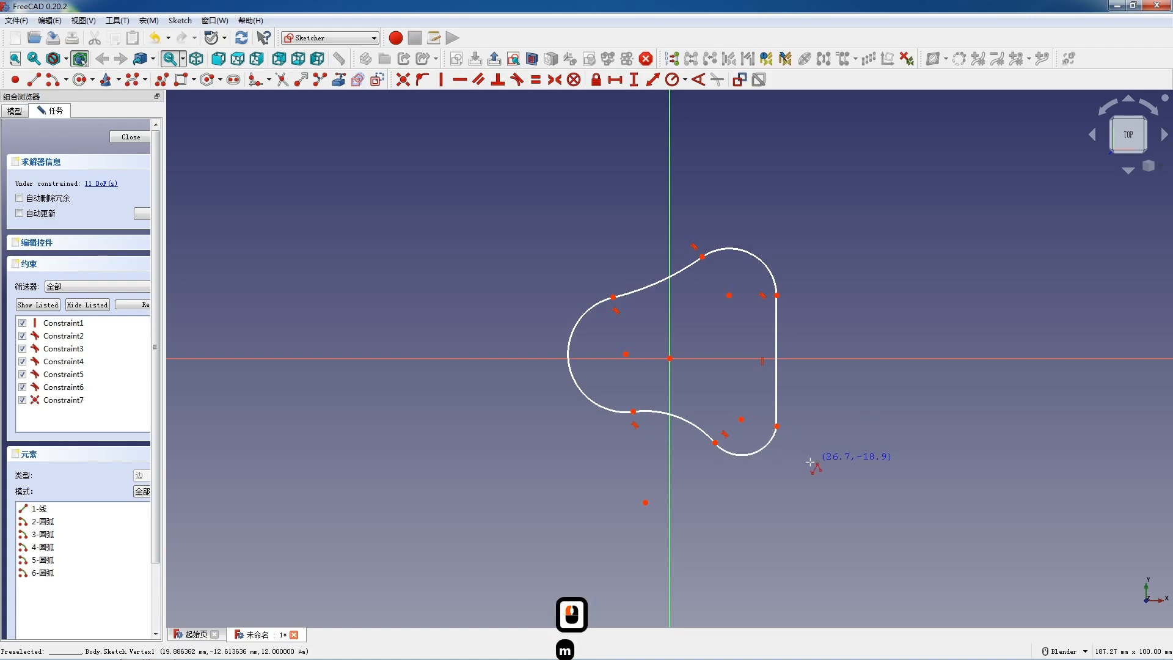
{"action": "key", "text": "Escape"}
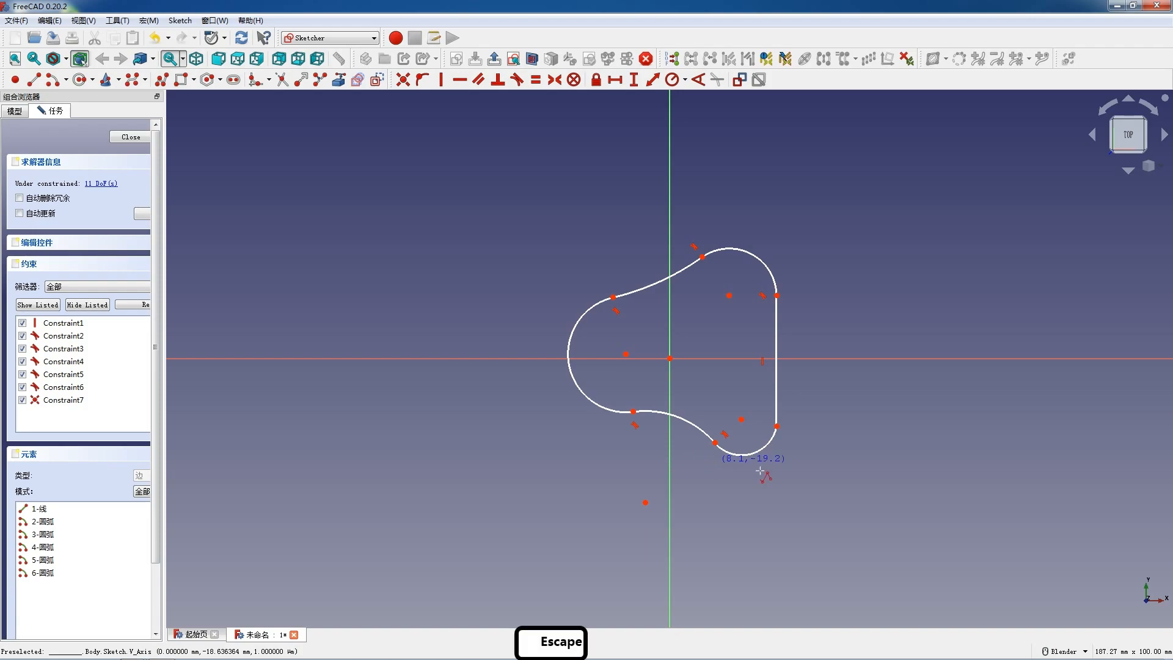
{"action": "key", "text": "Escape"}
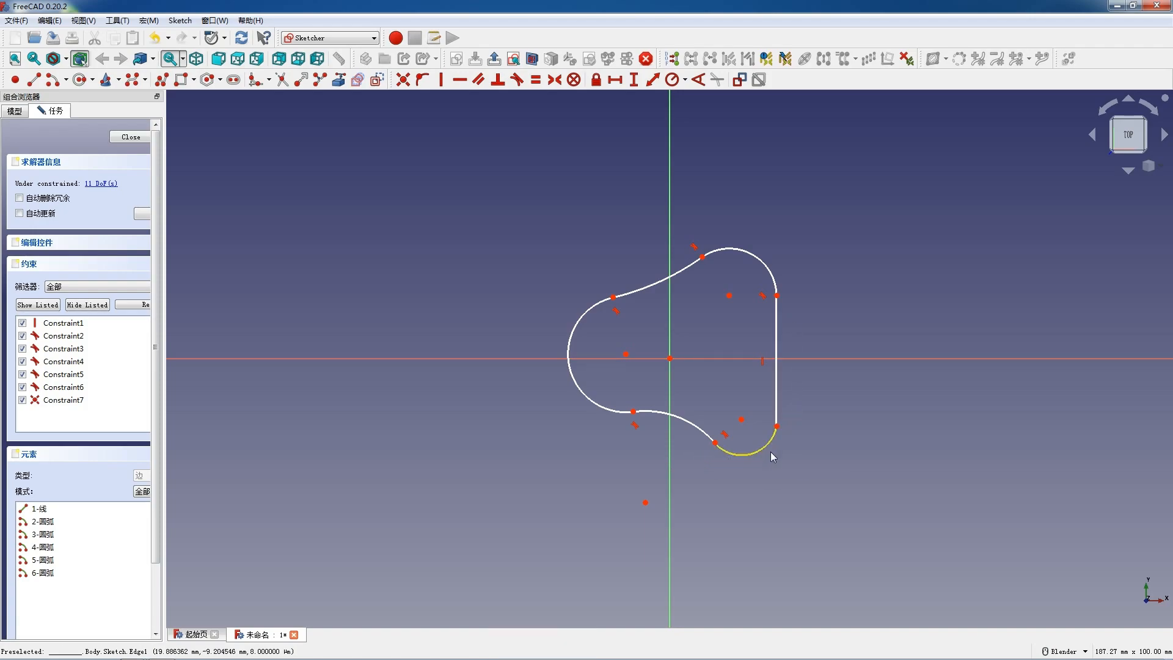
Step: Make the lower-right arc tangent to the vertical line and accept the constraint substitution
{"action": "left_click", "coordinate": [770, 446]}
{"action": "left_click", "coordinate": [775, 415]}
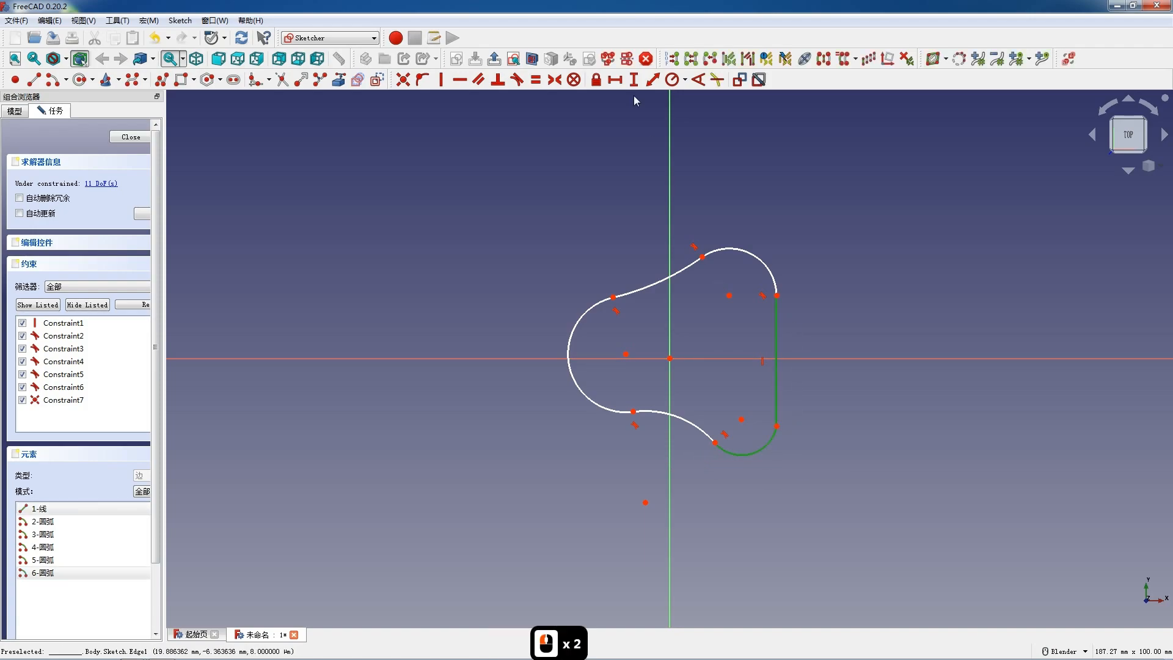
{"action": "left_click", "coordinate": [517, 79]}
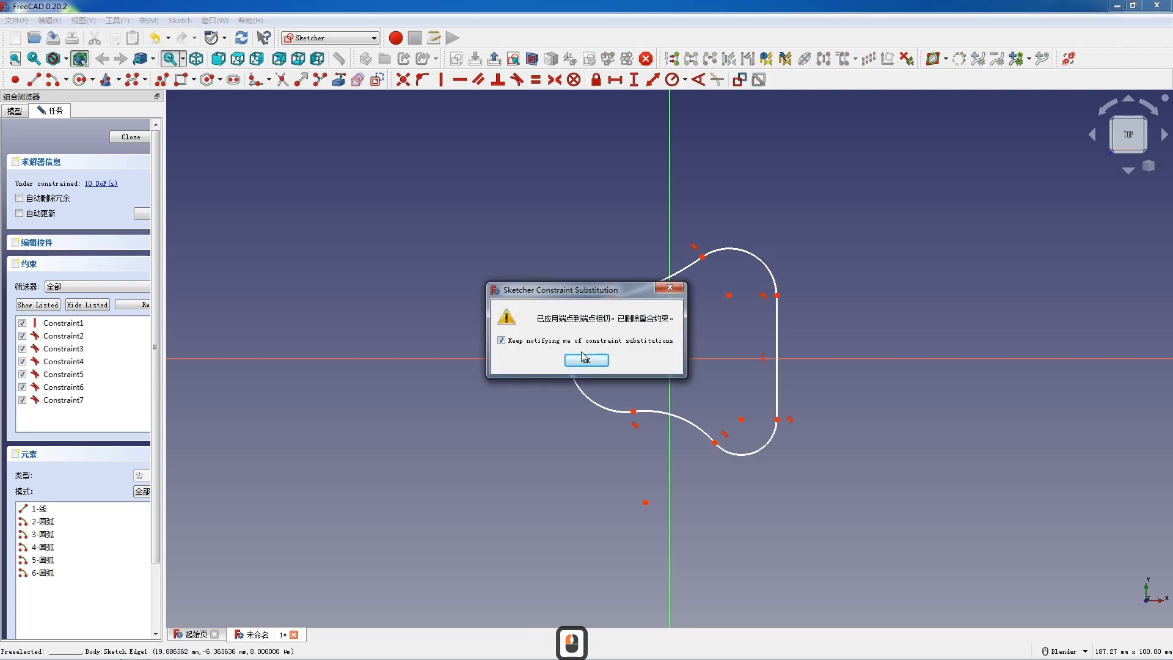
{"action": "left_click", "coordinate": [585, 360]}
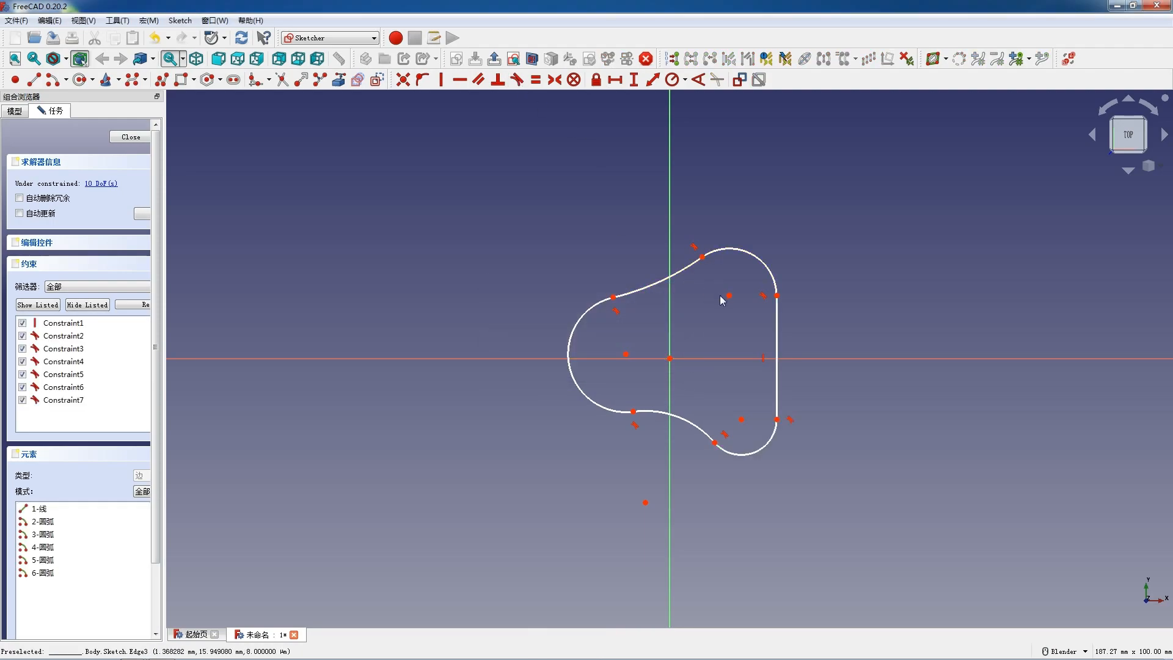
Step: Reshape the profile by pulling its lobes and vertical line outward, and make the left arc's centre coincident with the origin
{"action": "scroll", "coordinate": [721, 269], "scroll_direction": "down", "scroll_amount": 2}
{"action": "scroll", "coordinate": [778, 325], "scroll_direction": "up", "scroll_amount": 3}
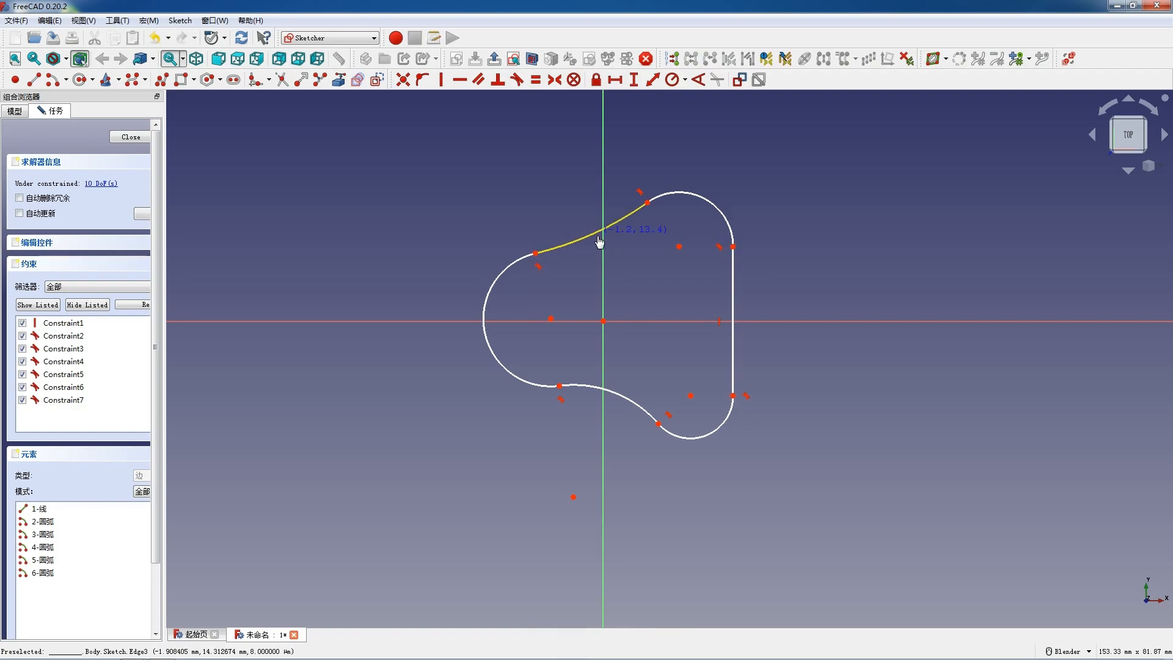
{"action": "left_click", "coordinate": [603, 313]}
{"action": "mouse_move", "coordinate": [526, 310]}
{"action": "left_mouse_down"}
{"action": "mouse_move", "coordinate": [618, 331]}
{"action": "mouse_move", "coordinate": [584, 304]}
{"action": "left_mouse_up"}
{"action": "left_click_drag", "start_coordinate": [732, 280], "coordinate": [863, 290]}
{"action": "left_click_drag", "start_coordinate": [655, 212], "coordinate": [682, 226]}
{"action": "mouse_move", "coordinate": [540, 298]}
{"action": "left_mouse_down"}
{"action": "mouse_move", "coordinate": [593, 274]}
{"action": "mouse_move", "coordinate": [629, 347]}
{"action": "left_mouse_up"}
{"action": "key", "text": "c"}
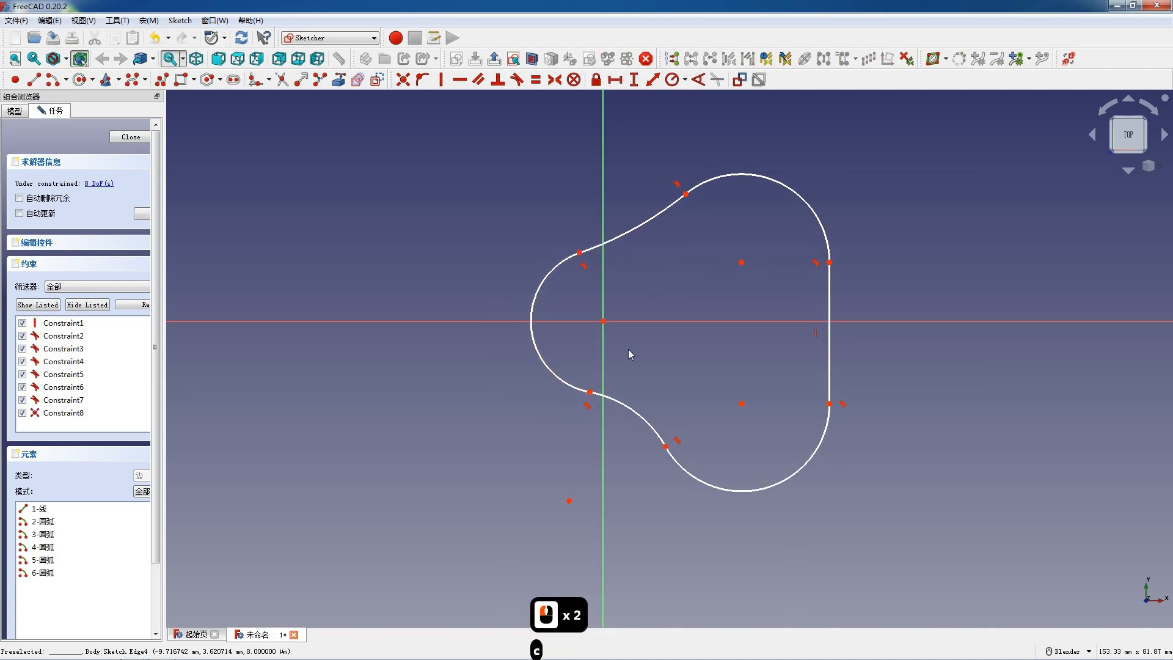
Step: Make the two endpoints of the left arc symmetric about the horizontal axis
{"action": "left_click", "coordinate": [579, 252]}
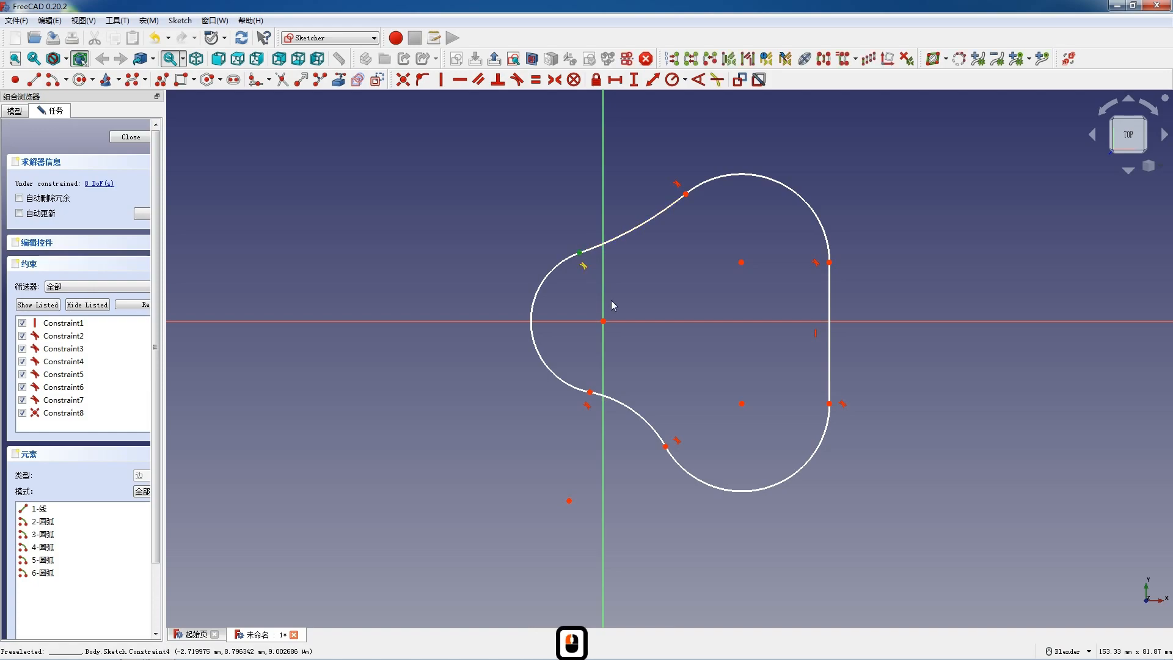
{"action": "left_click", "coordinate": [590, 392]}
{"action": "left_click", "coordinate": [586, 321]}
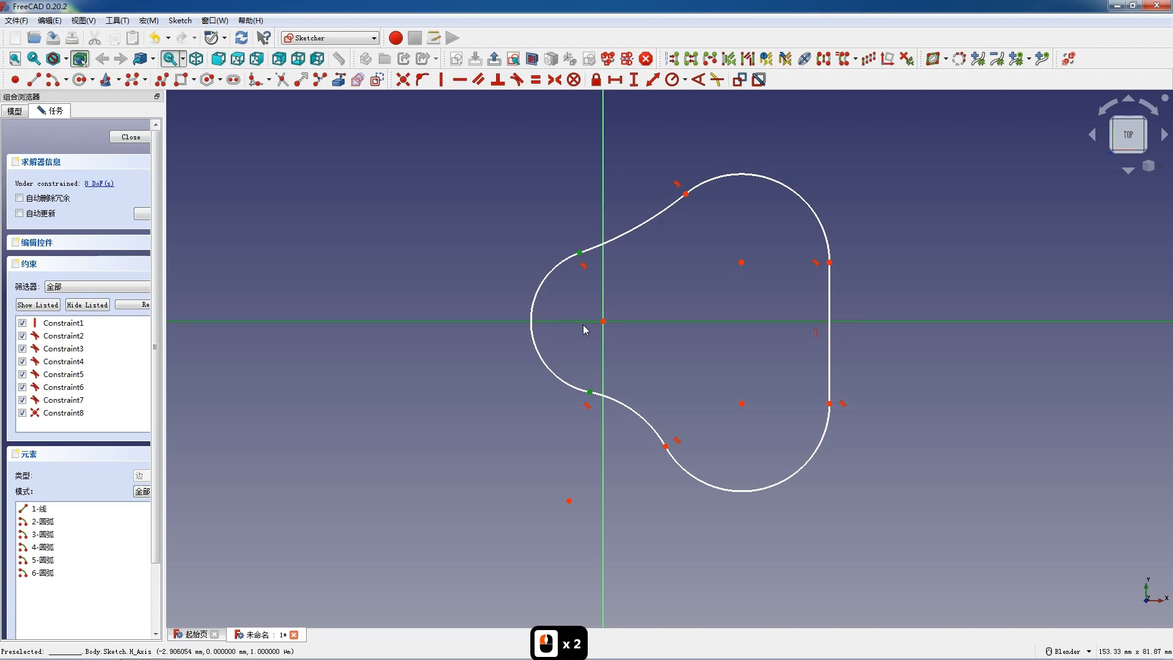
{"action": "key", "text": "s"}
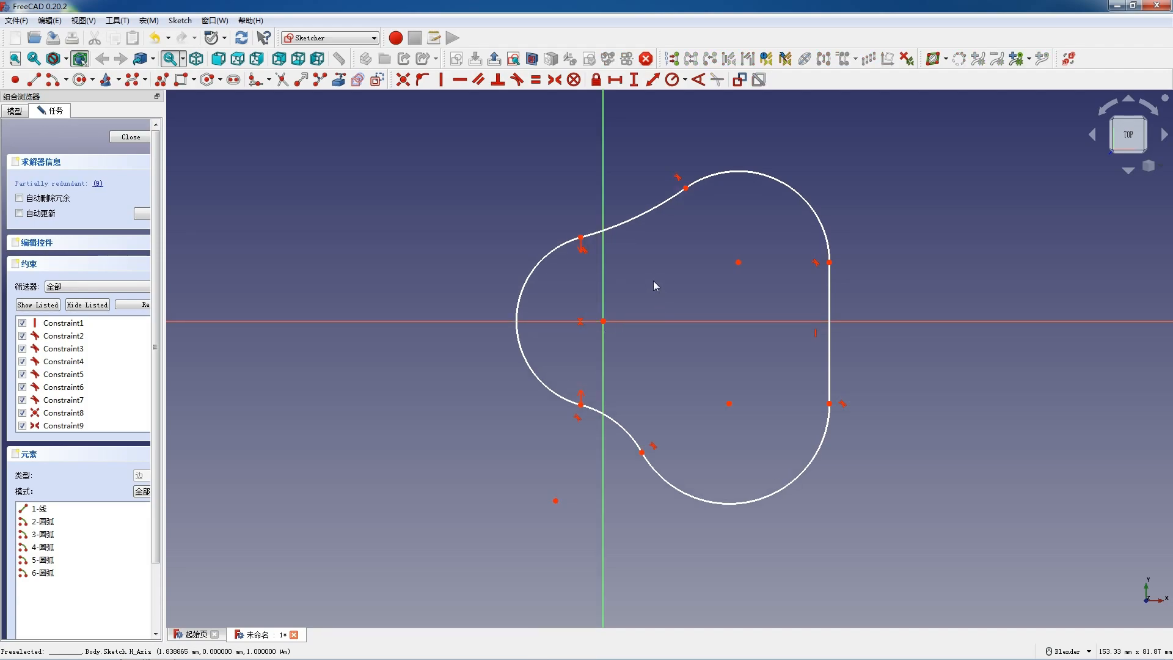
Step: Make the junctions between the concave arcs and the right lobes symmetric about the horizontal axis
{"action": "left_click", "coordinate": [686, 189]}
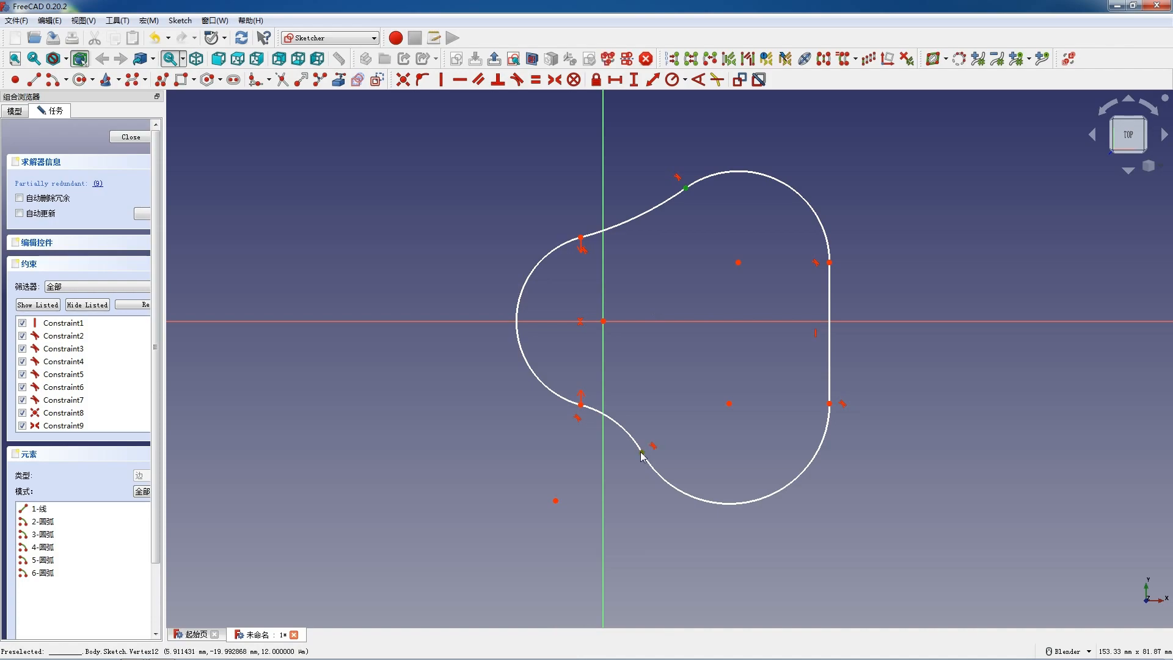
{"action": "left_click", "coordinate": [666, 321]}
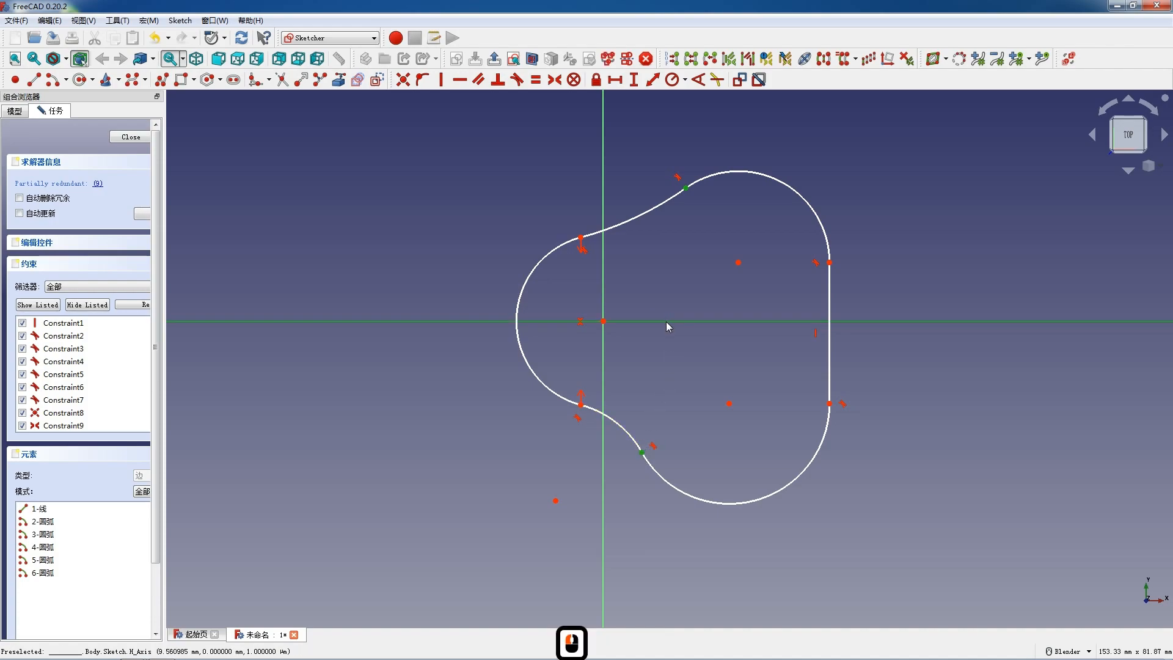
{"action": "key", "text": "s"}
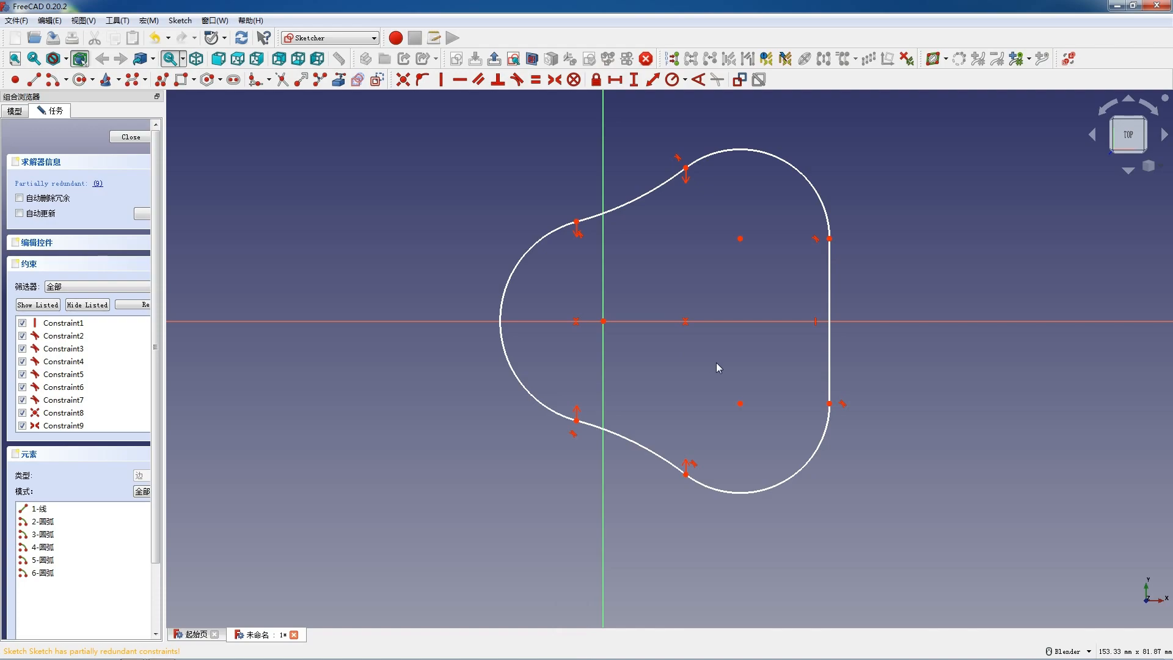
Step: Make the vertical line's endpoints symmetric about the horizontal axis and delete its vertical constraint, Constraint1
{"action": "left_click", "coordinate": [830, 239]}
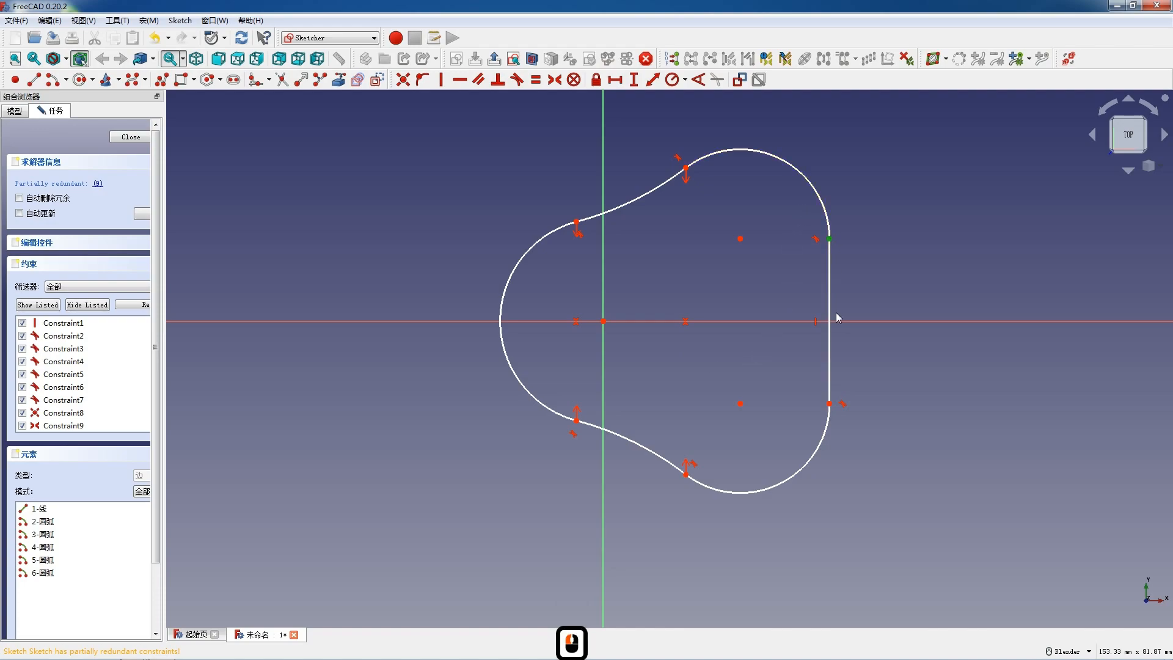
{"action": "left_click", "coordinate": [829, 408]}
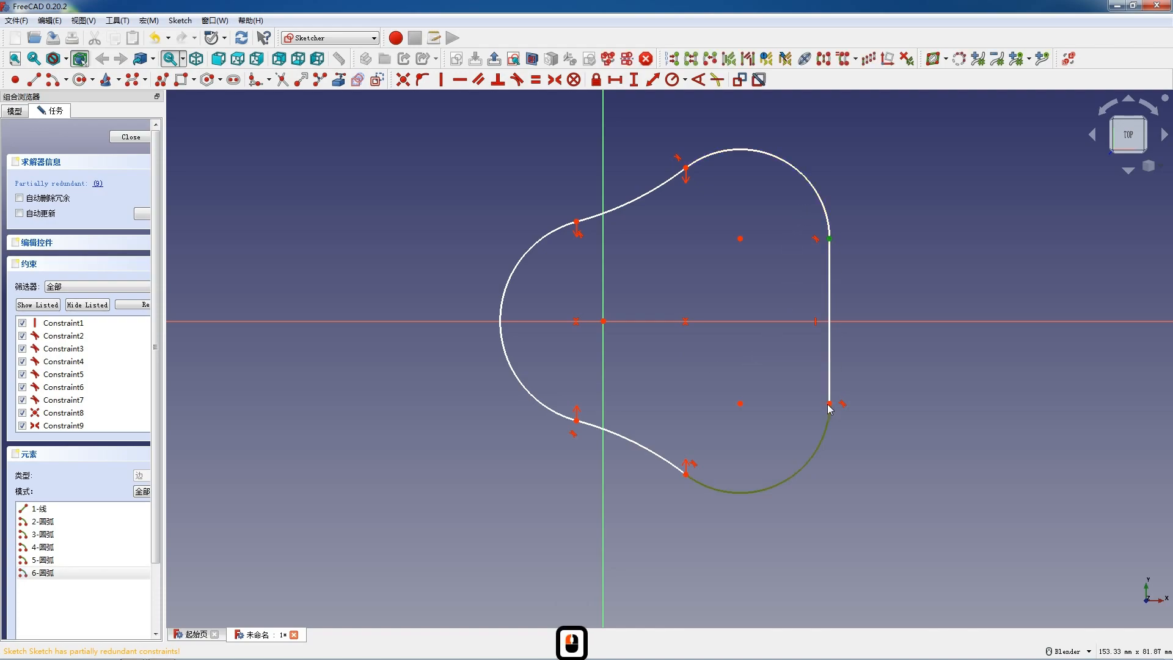
{"action": "left_click", "coordinate": [837, 238]}
{"action": "left_click", "coordinate": [829, 239]}
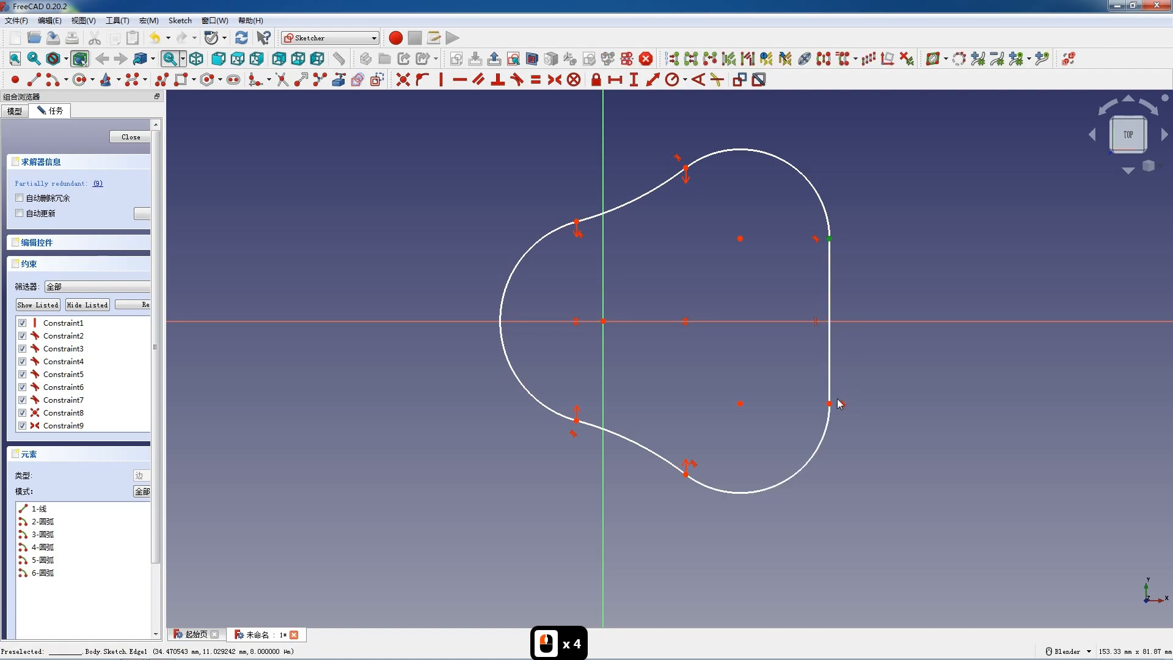
{"action": "left_click", "coordinate": [771, 324]}
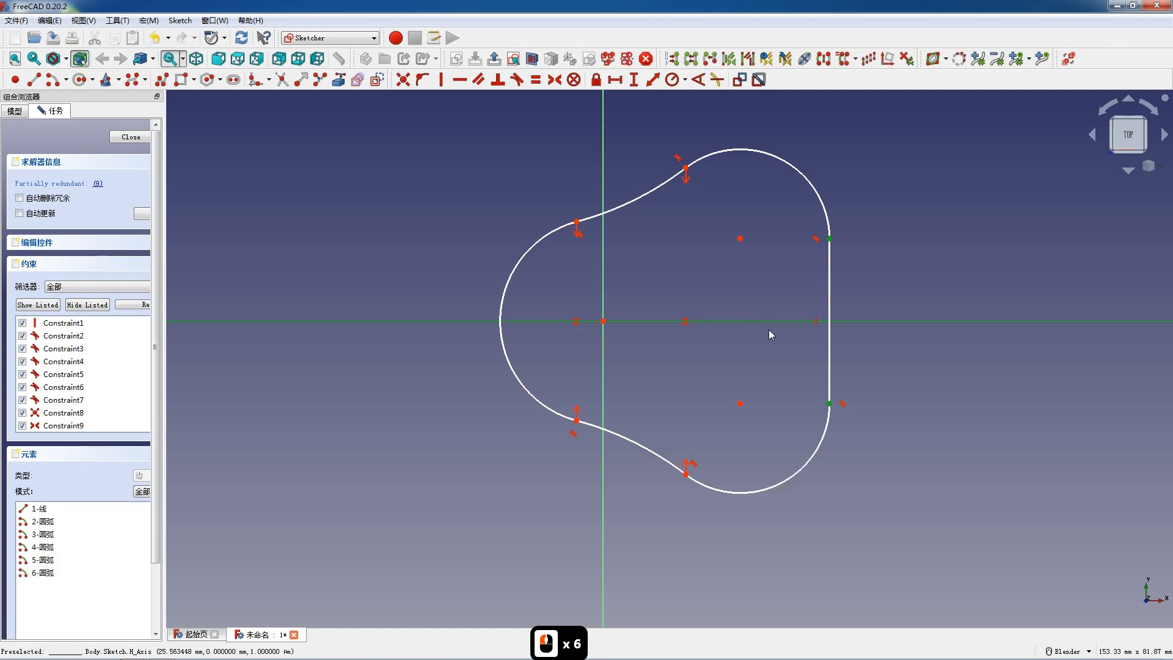
{"action": "key", "text": "s"}
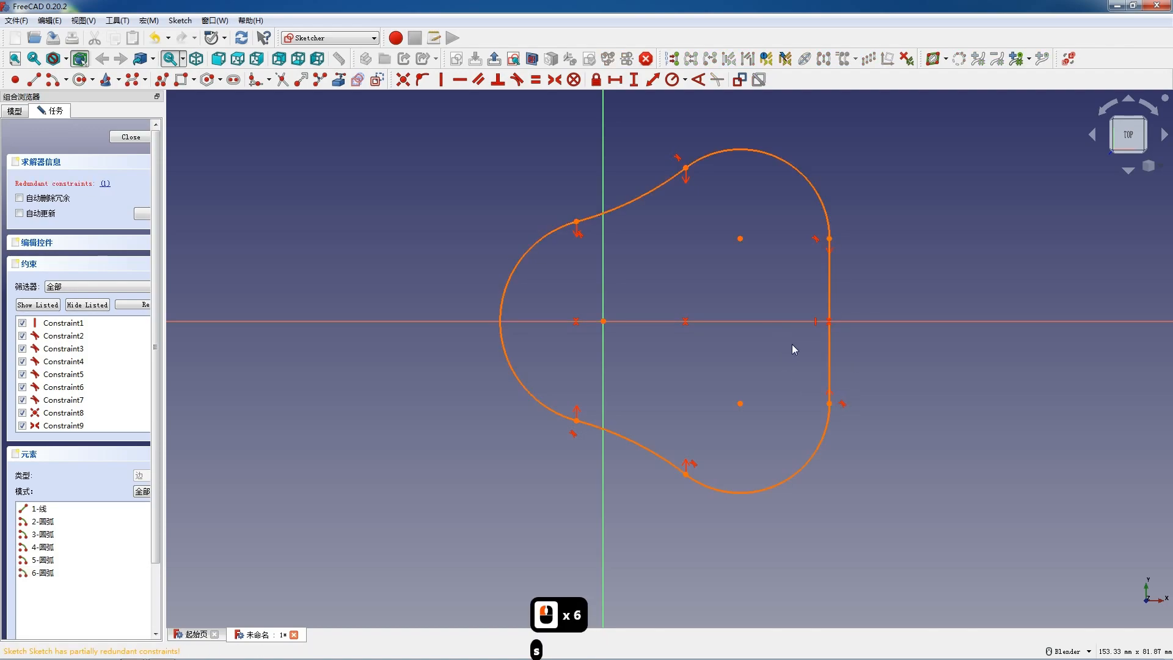
{"action": "left_click", "coordinate": [81, 329]}
{"action": "key", "text": "Delete"}
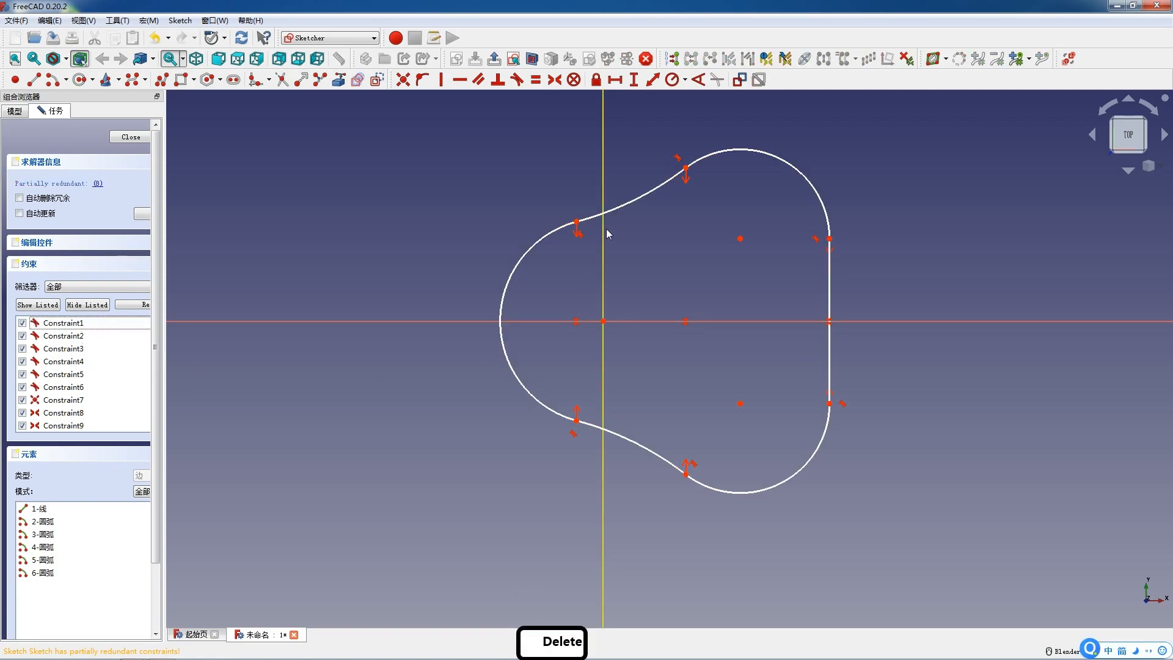
Step: Constrain the left arc's radius to 18 mm
{"action": "left_click_drag", "start_coordinate": [611, 211], "coordinate": [615, 222]}
{"action": "left_click", "coordinate": [516, 273]}
{"action": "left_click", "coordinate": [672, 80]}
{"action": "type", "text": "178"}
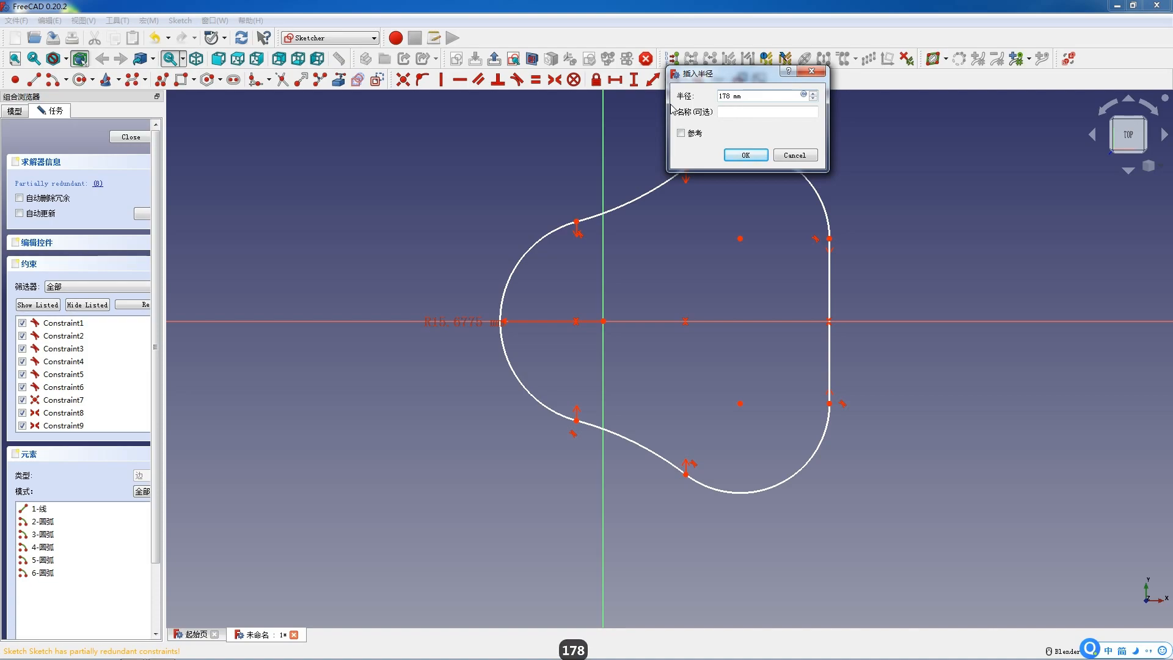
{"action": "key", "text": "BackSpace"}
{"action": "key", "text": "BackSpace"}
{"action": "type", "text": "8"}
{"action": "key", "text": "Return"}
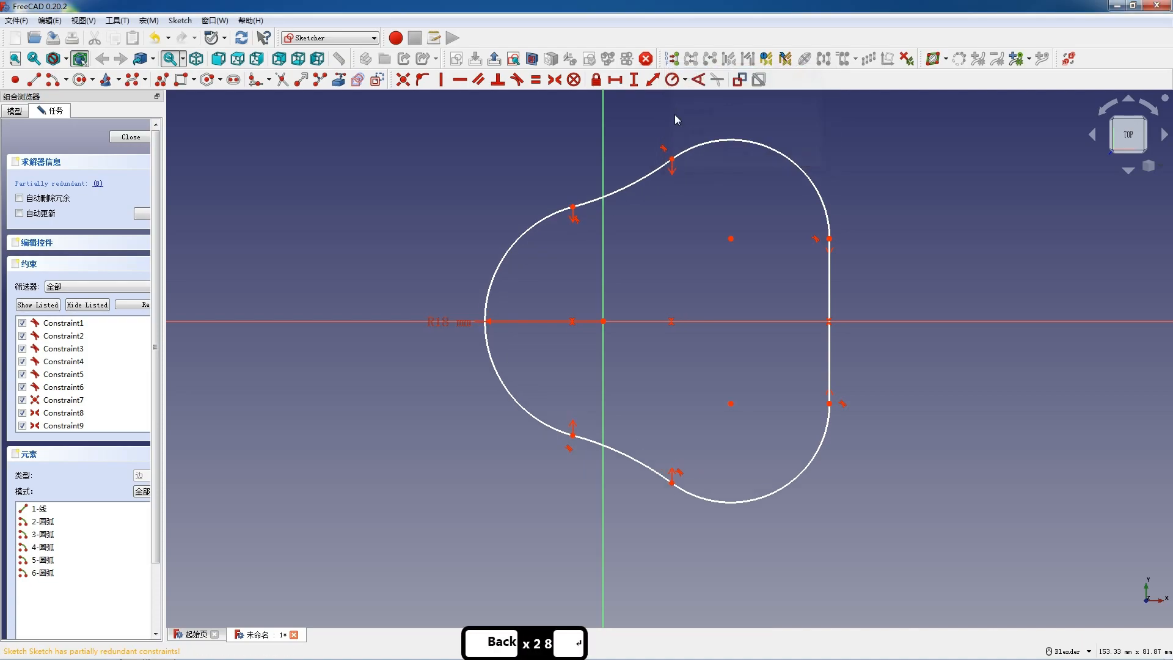
Step: Constrain the upper concave arc's radius to 50 mm
{"action": "left_click", "coordinate": [629, 185]}
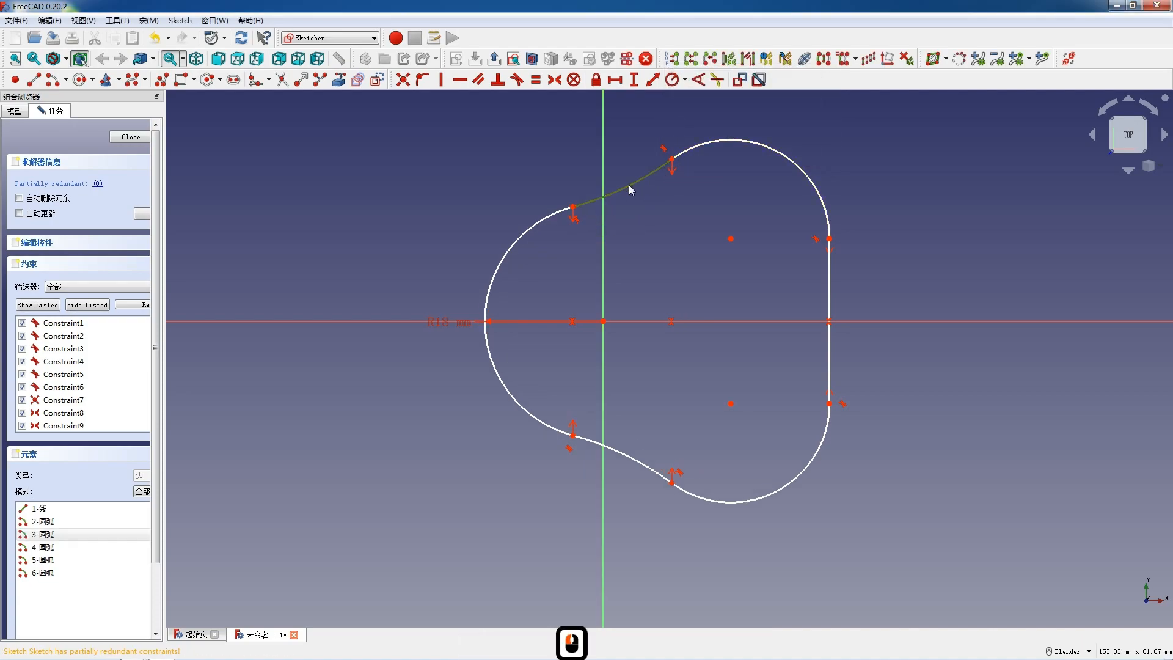
{"action": "left_click", "coordinate": [672, 80]}
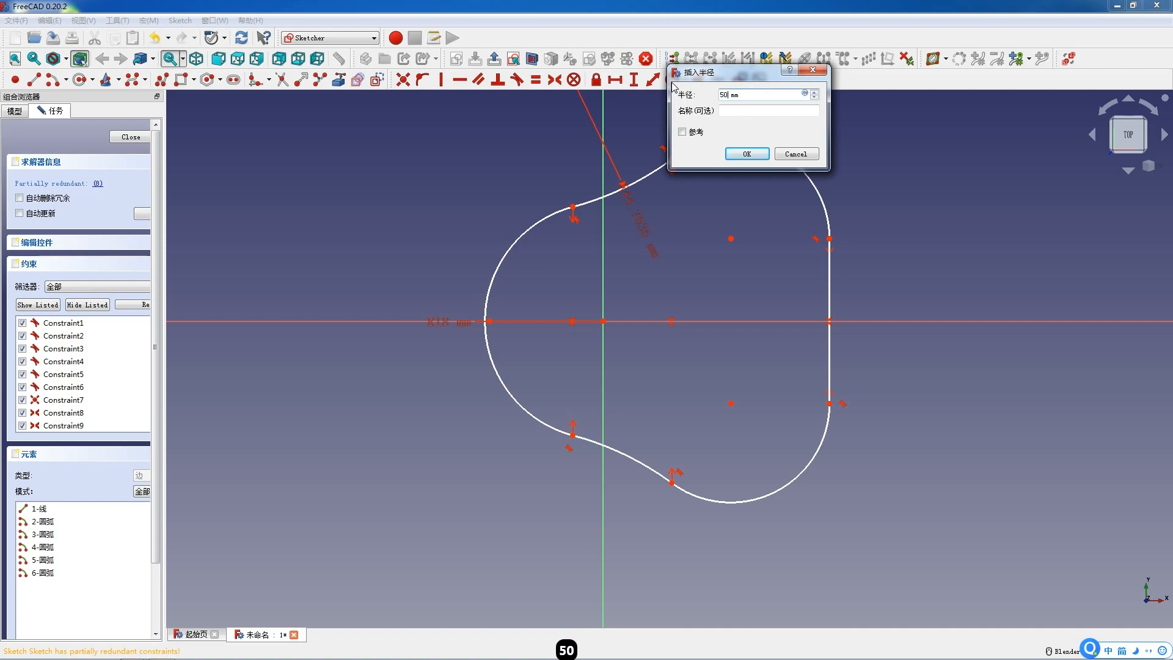
{"action": "key", "text": "Return"}
Step: Constrain the upper-right arc's radius to 19 mm
{"action": "left_click", "coordinate": [718, 140]}
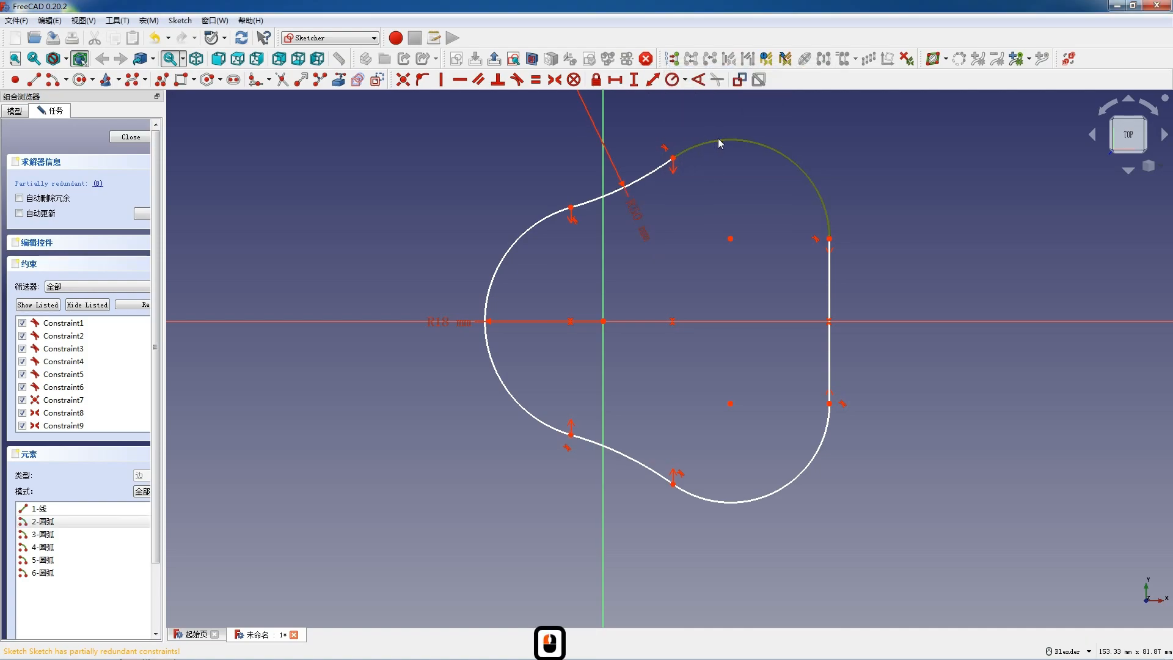
{"action": "left_click", "coordinate": [673, 80]}
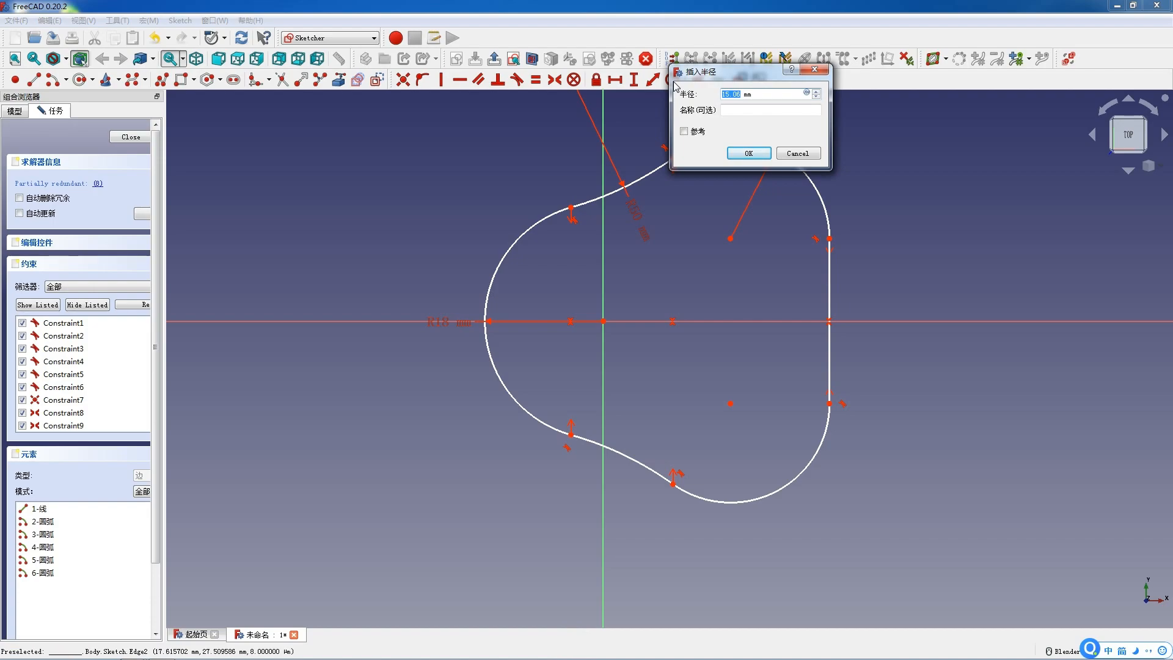
{"action": "key", "text": "F12"}
{"action": "type", "text": "19"}
{"action": "key", "text": "Return"}
Step: Try to constrain the vertical distance between the upper-right and lower-right arc centres to 50 mm
{"action": "scroll", "coordinate": [694, 214], "scroll_direction": "down", "scroll_amount": 4}
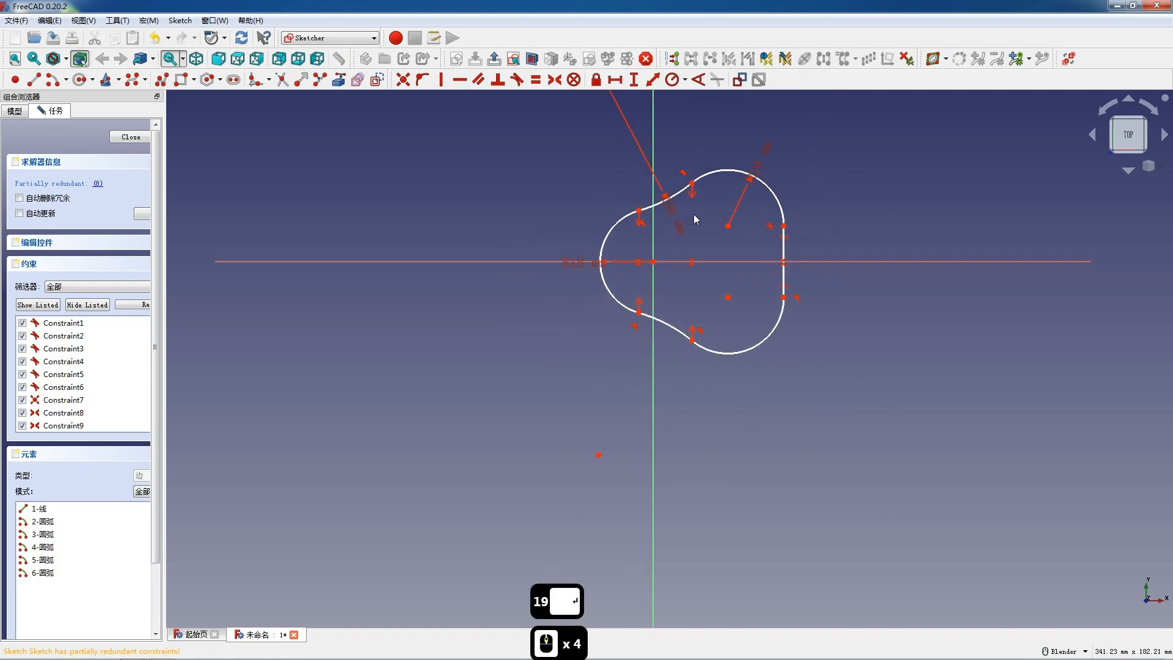
{"action": "scroll", "coordinate": [788, 244], "scroll_direction": "up", "scroll_amount": 4}
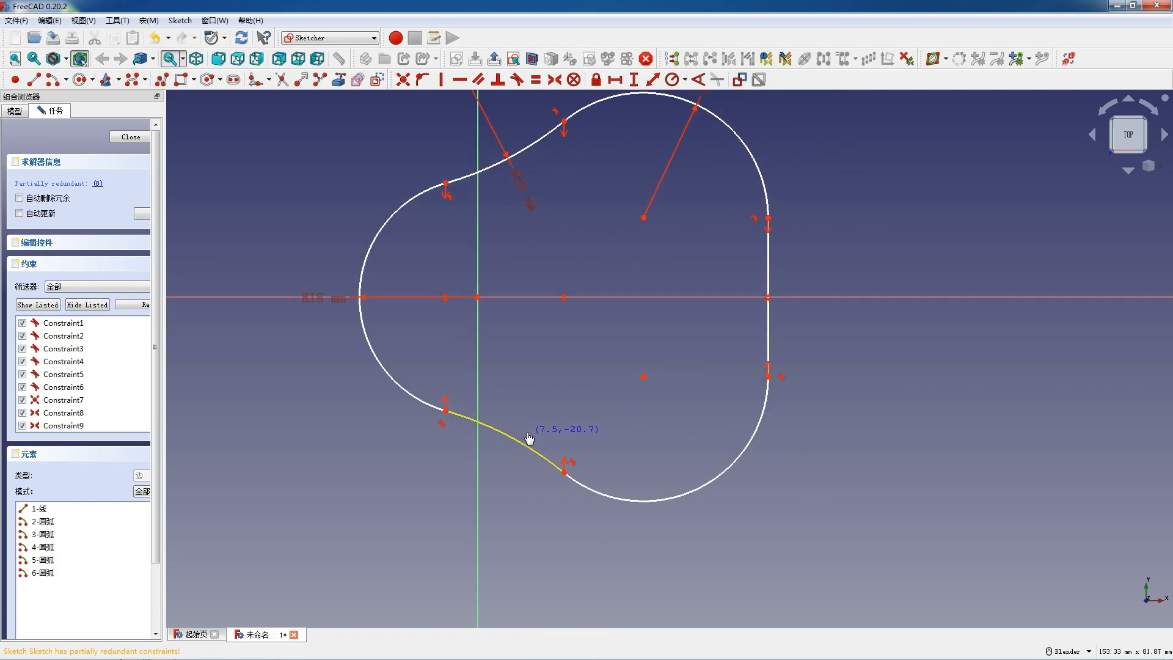
{"action": "left_click", "coordinate": [556, 464]}
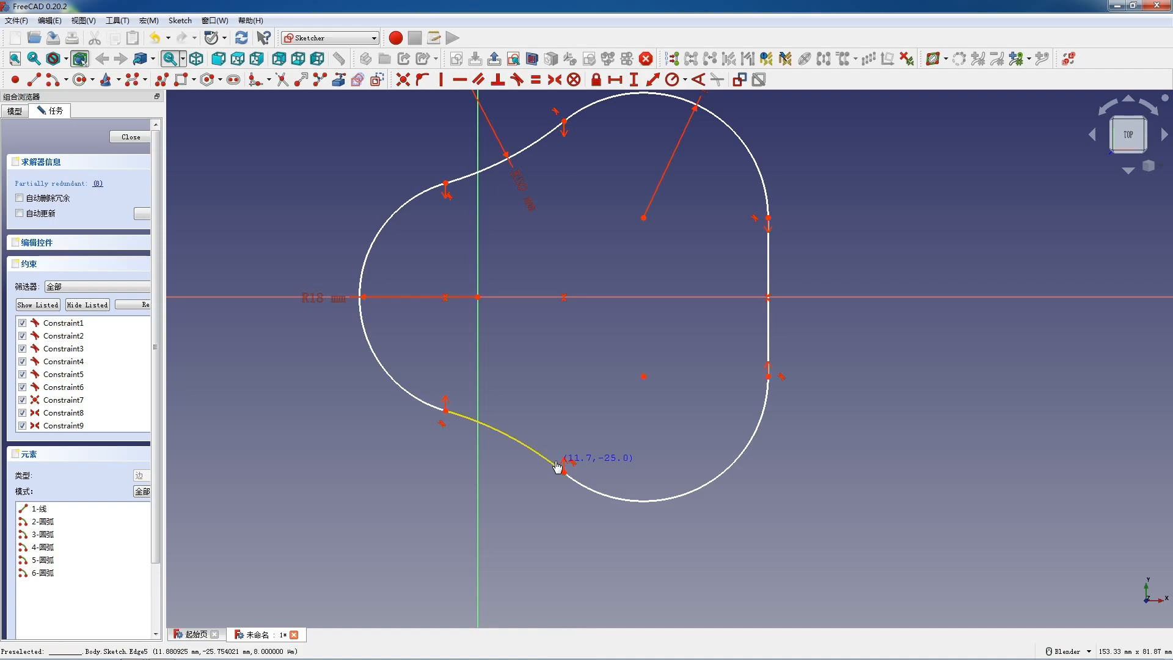
{"action": "left_click", "coordinate": [552, 457]}
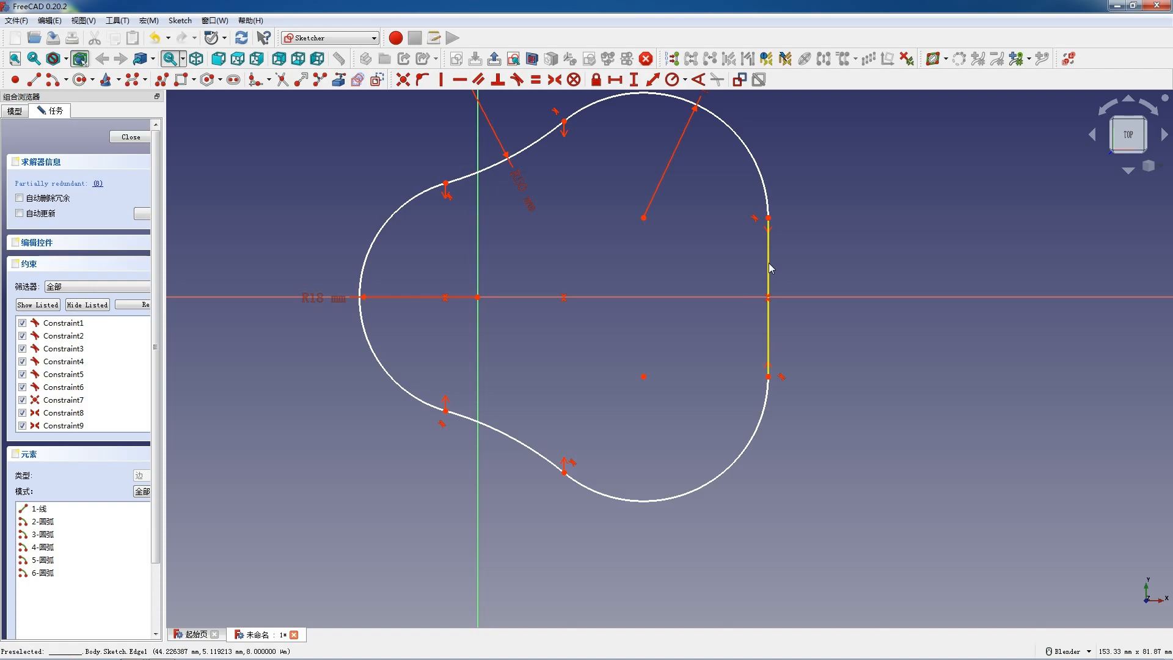
{"action": "left_click", "coordinate": [645, 218]}
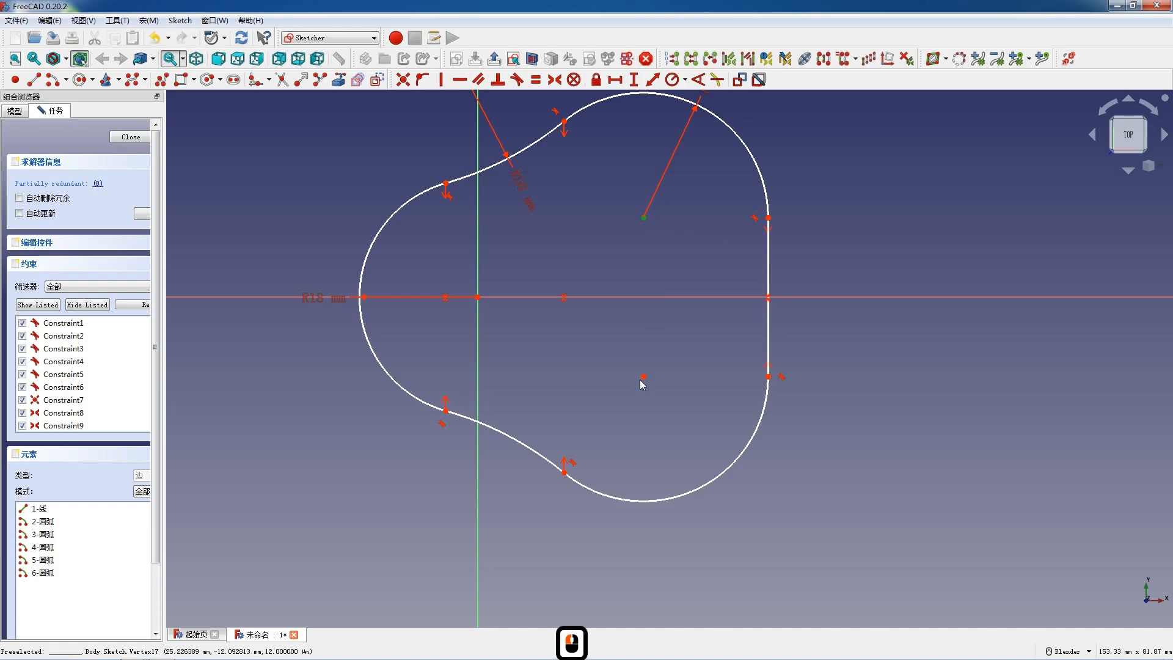
{"action": "left_click", "coordinate": [644, 377]}
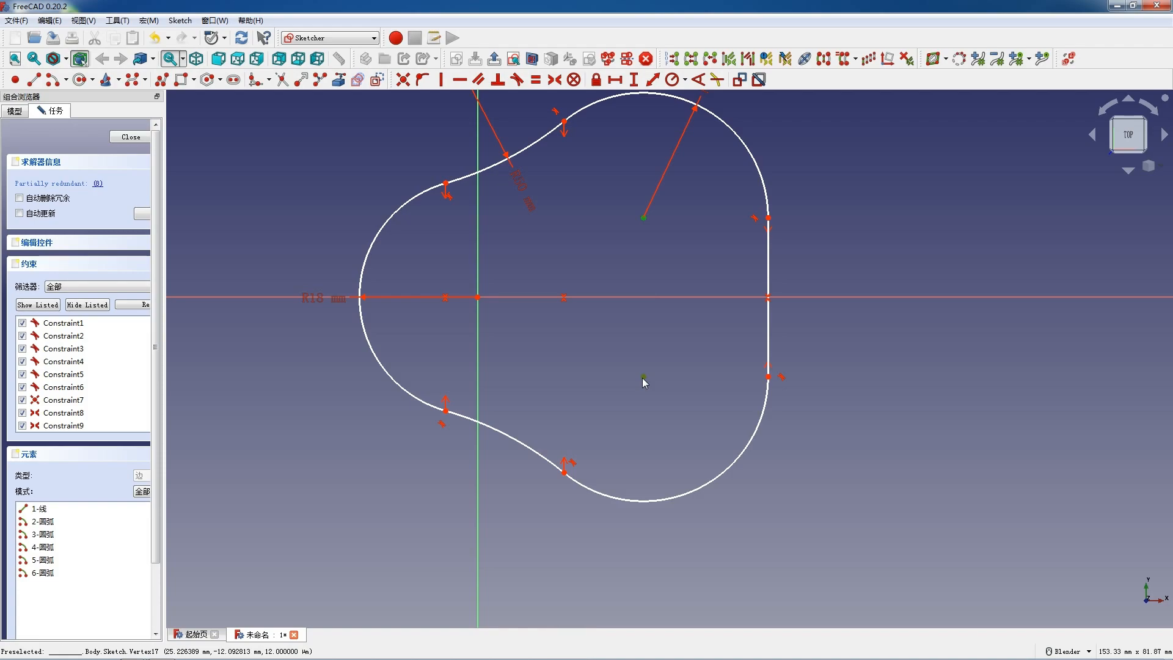
{"action": "type", "text": "i"}
{"action": "type", "text": "50"}
{"action": "key", "text": "Return"}
{"action": "scroll", "coordinate": [645, 367], "scroll_direction": "down", "scroll_amount": 4}
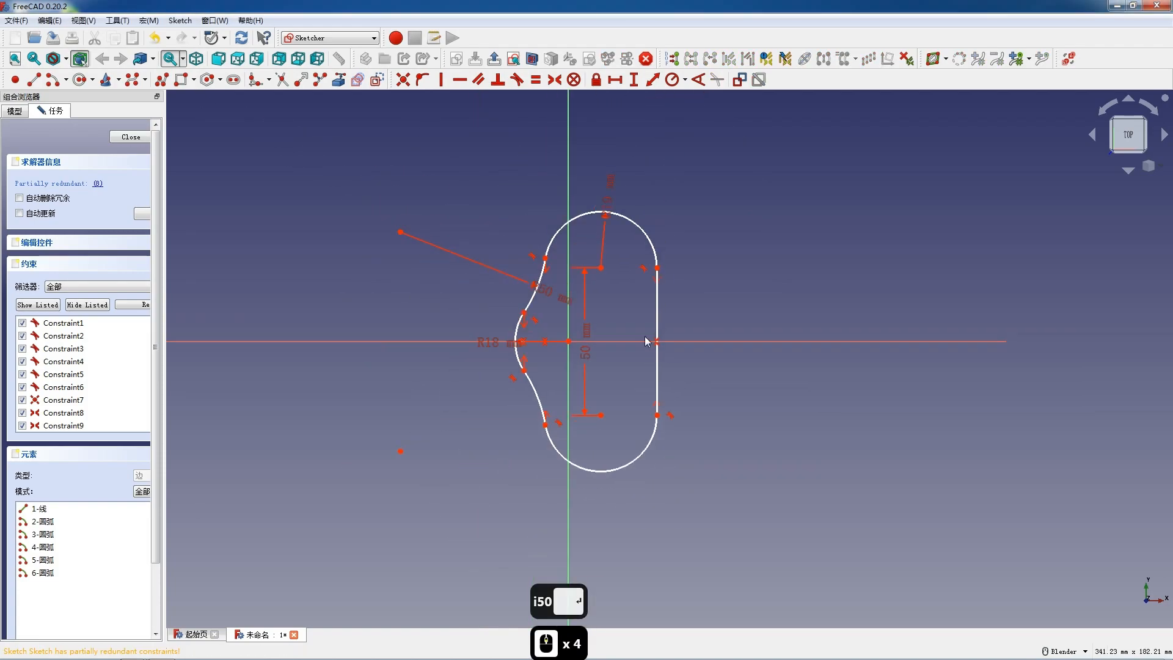
Step: Try to reshape the profile by pulling the upper arc's junction point and the vertical line
{"action": "left_click", "coordinate": [544, 269]}
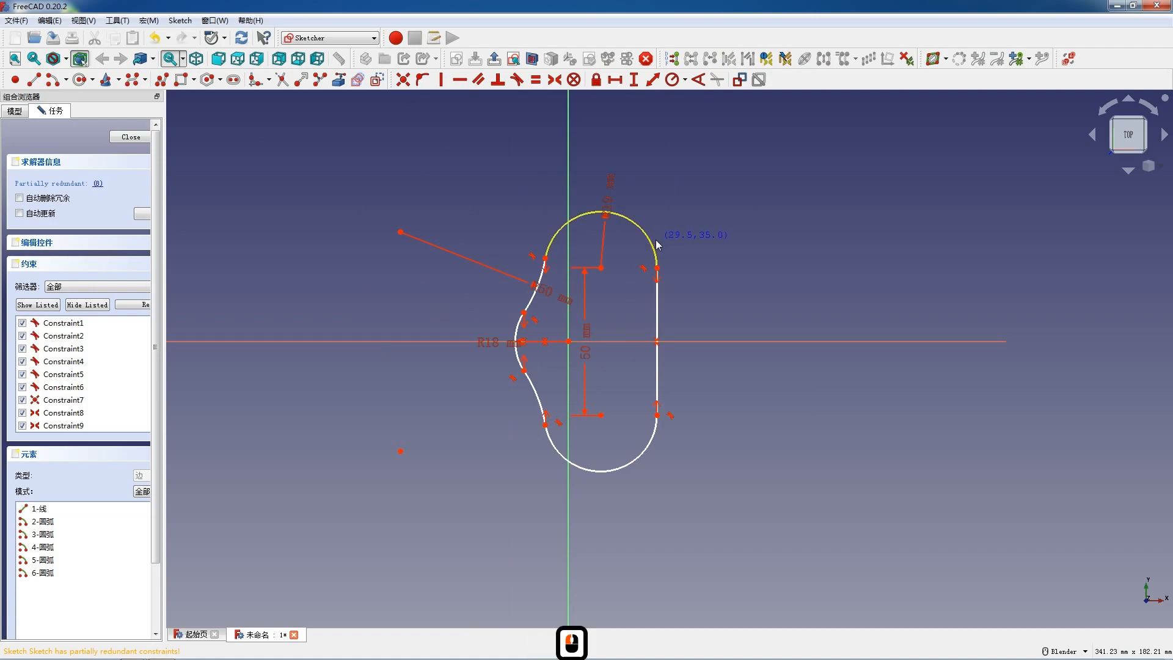
{"action": "left_click_drag", "start_coordinate": [545, 257], "coordinate": [559, 262]}
{"action": "left_click_drag", "start_coordinate": [657, 324], "coordinate": [699, 331]}
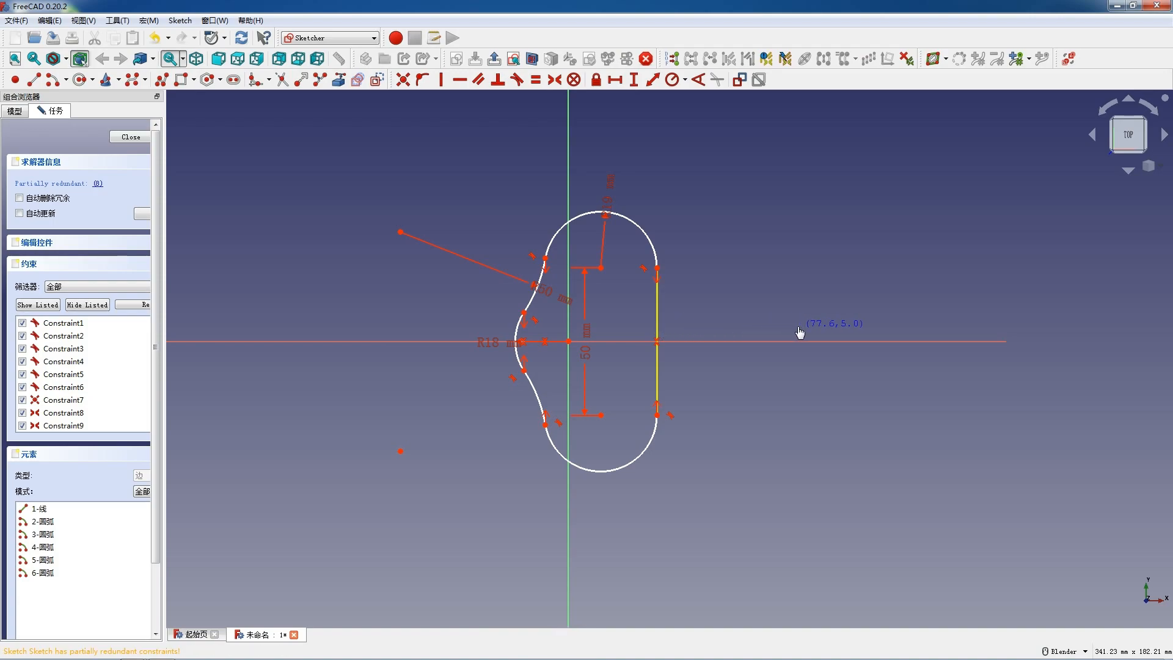
{"action": "left_click_drag", "start_coordinate": [800, 332], "coordinate": [799, 332]}
{"action": "left_click_drag", "start_coordinate": [501, 331], "coordinate": [503, 332]}
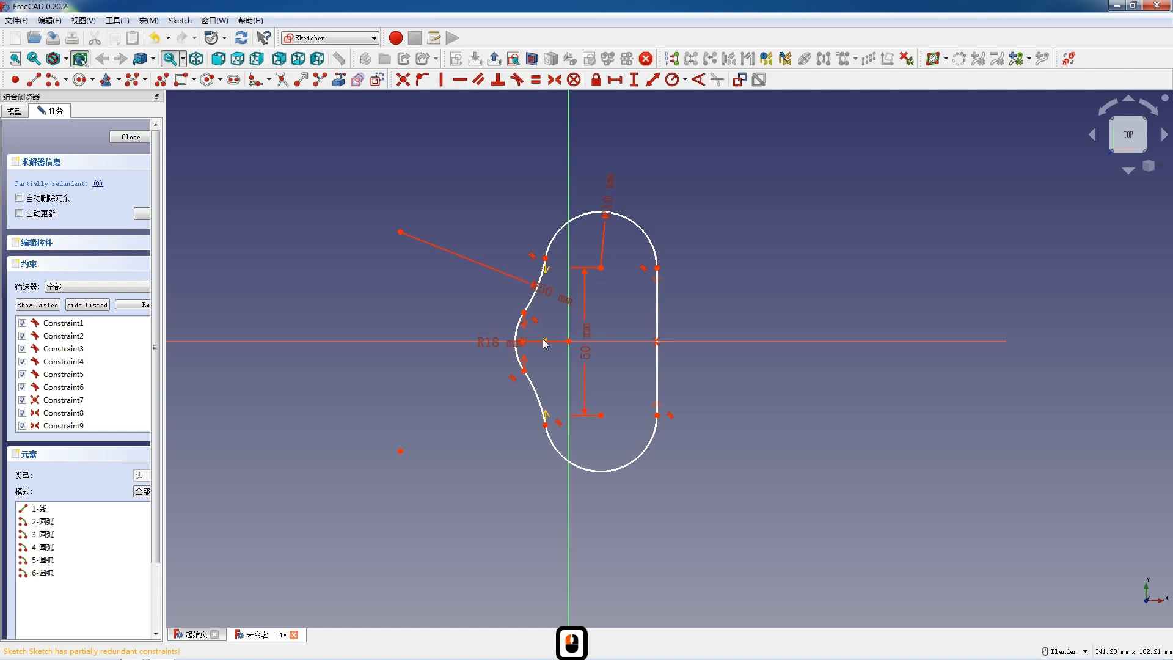
Step: Undo the point moves and the 50 mm vertical distance between the right arc centres
{"action": "key", "text": "ctrl+z"}
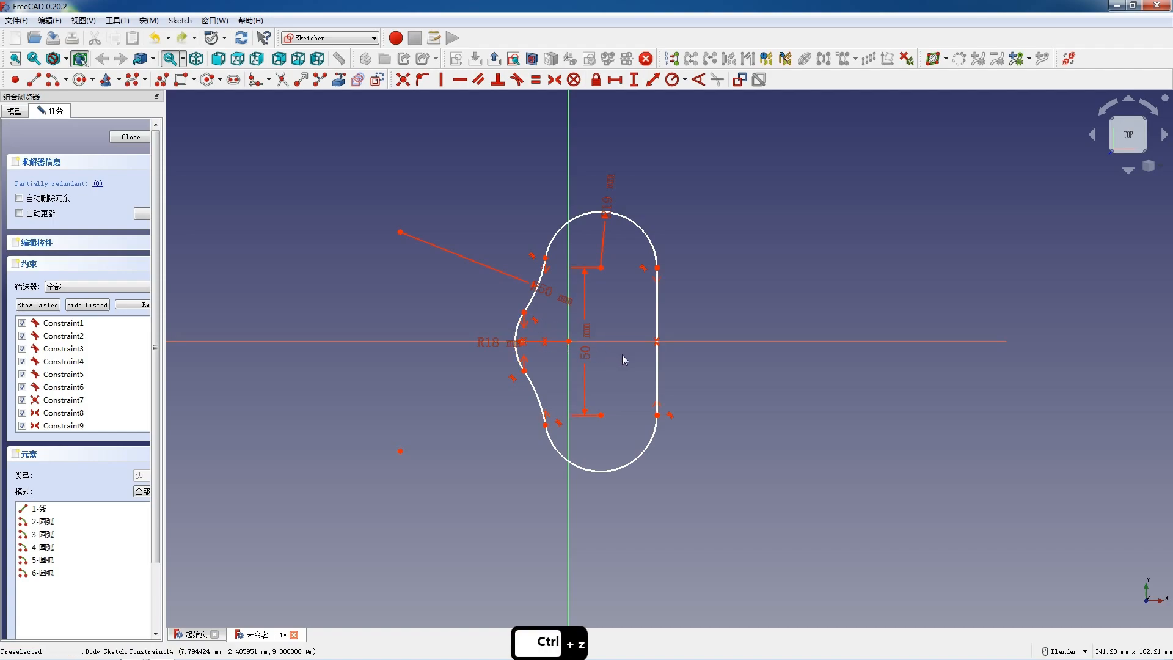
{"action": "key", "text": "ctrl+z"}
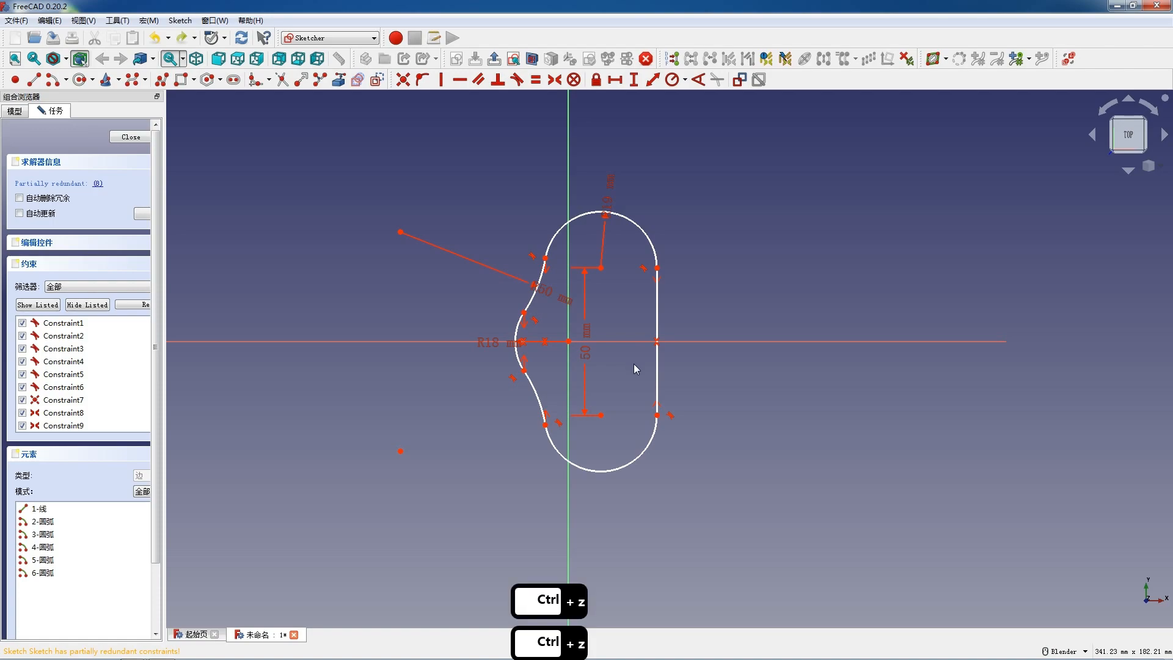
{"action": "key", "text": "ctrl+z"}
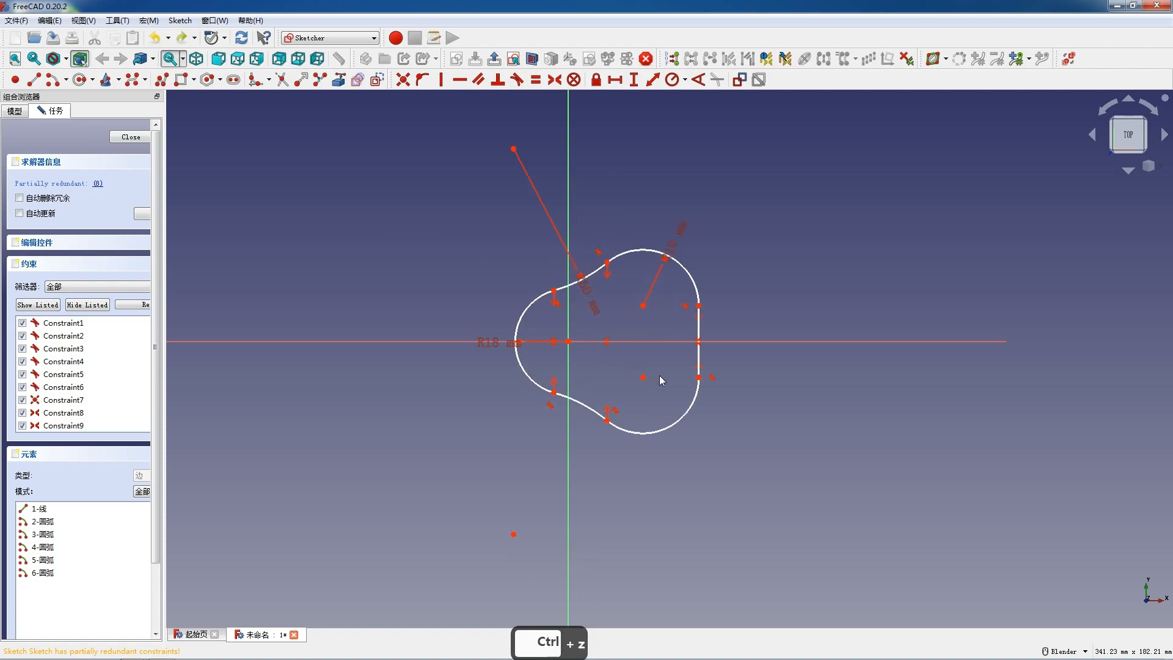
{"action": "key", "text": "shift"}
{"action": "key", "text": "F12"}
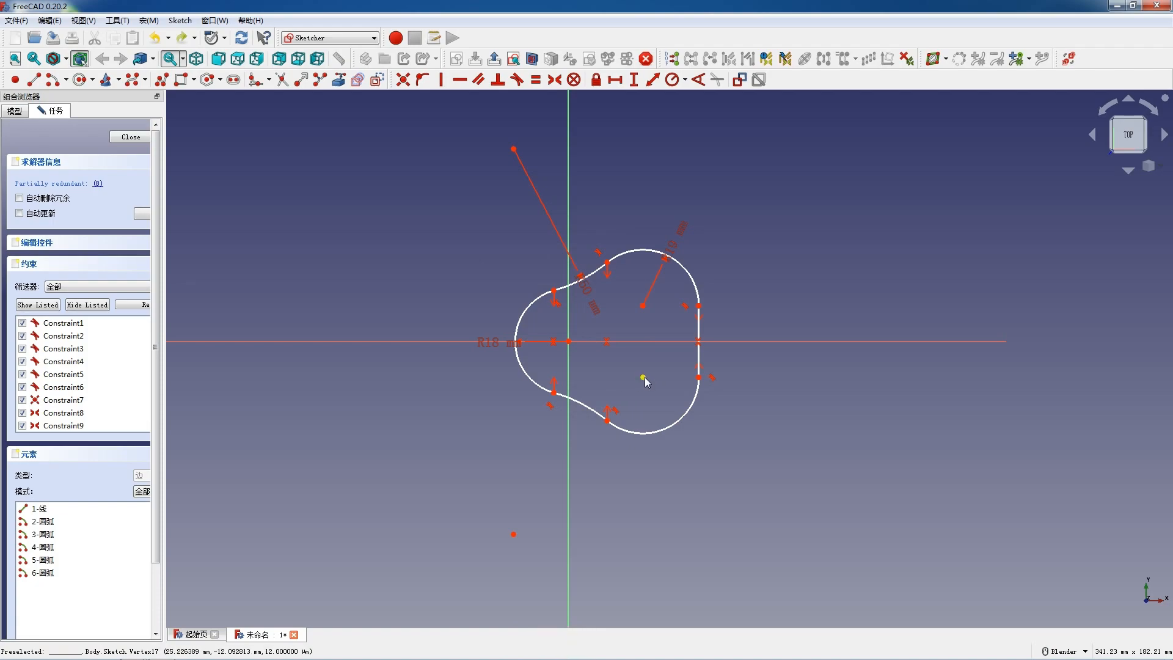
Step: Constrain the horizontal distance from the origin to the lower-right arc's centre to 50 mm
{"action": "left_click", "coordinate": [643, 377]}
{"action": "left_click", "coordinate": [569, 341]}
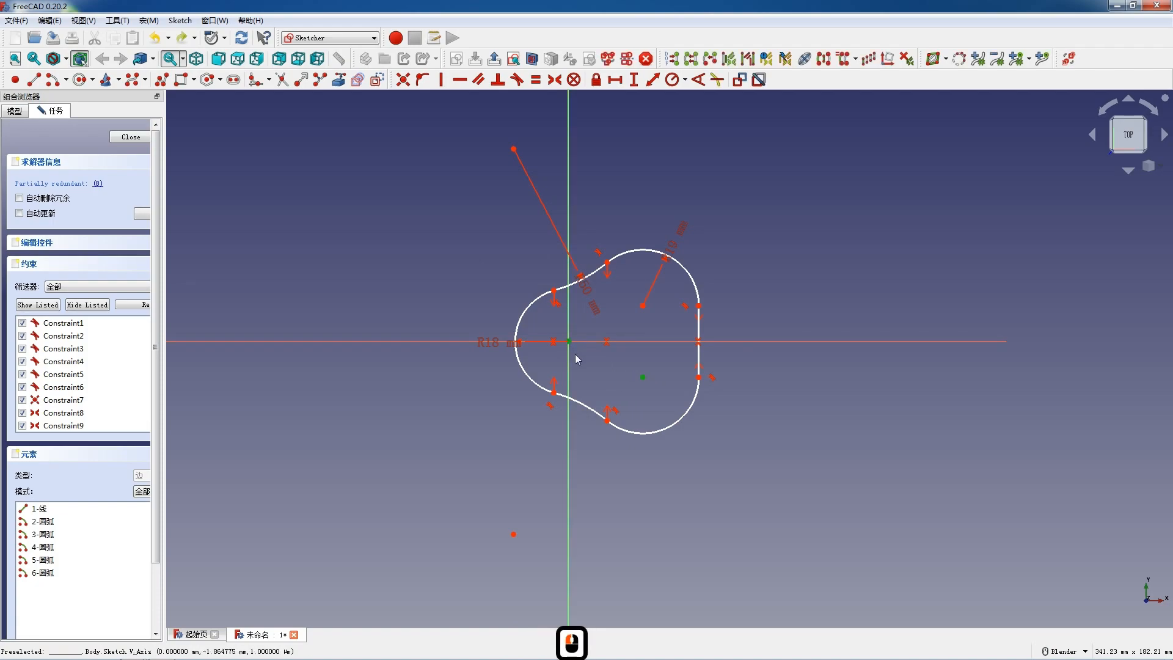
{"action": "key", "text": "l"}
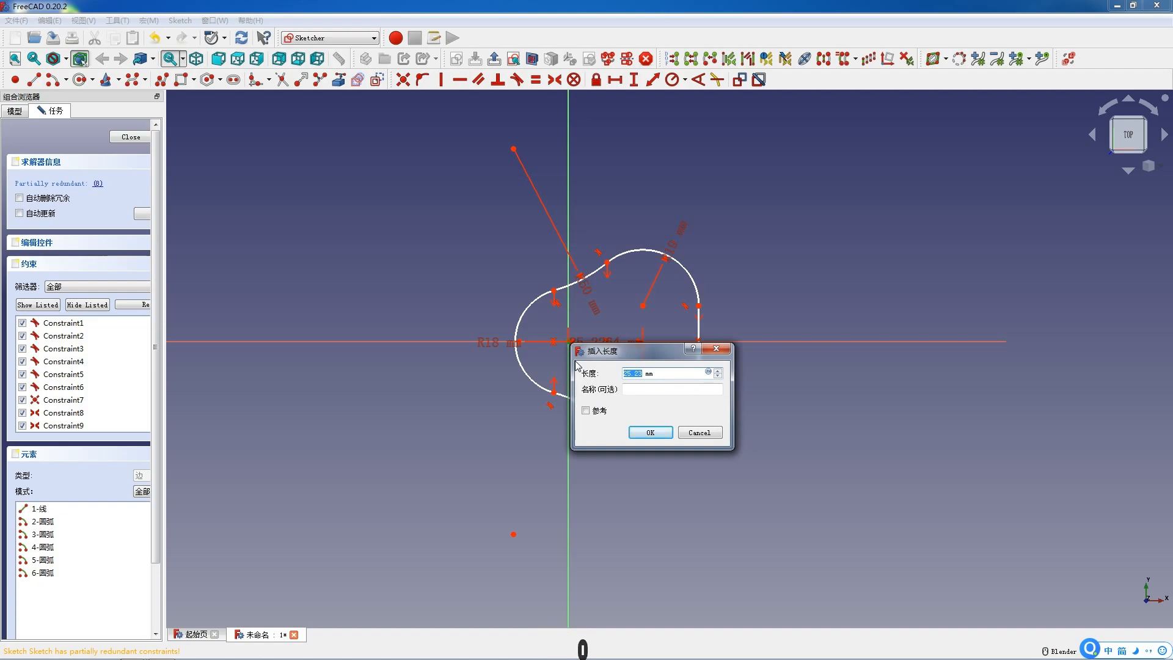
{"action": "type", "text": "50"}
{"action": "key", "text": "Return"}
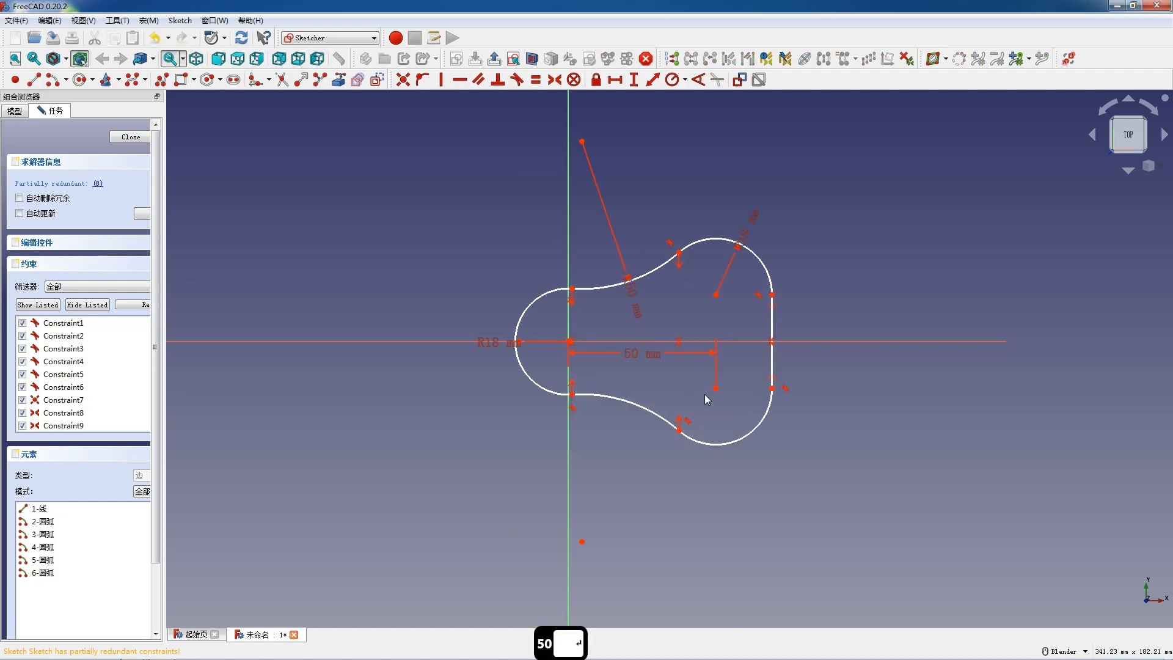
Step: Constrain the vertical distance between the two right arc centres to 50 mm
{"action": "left_click", "coordinate": [716, 389]}
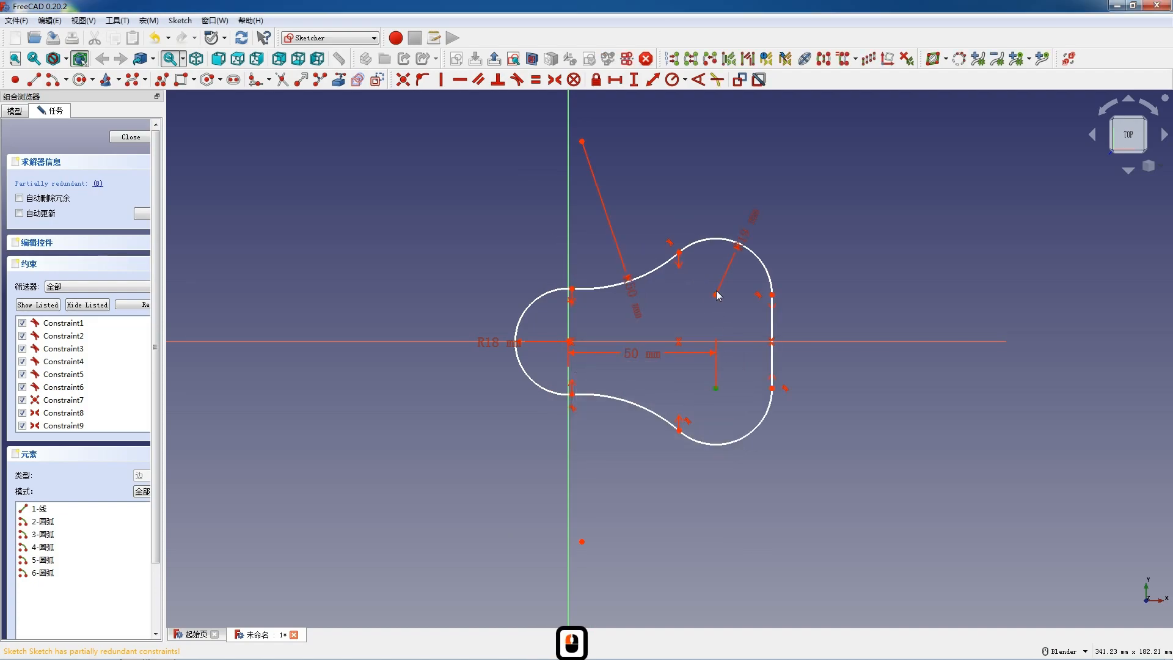
{"action": "left_click", "coordinate": [716, 295]}
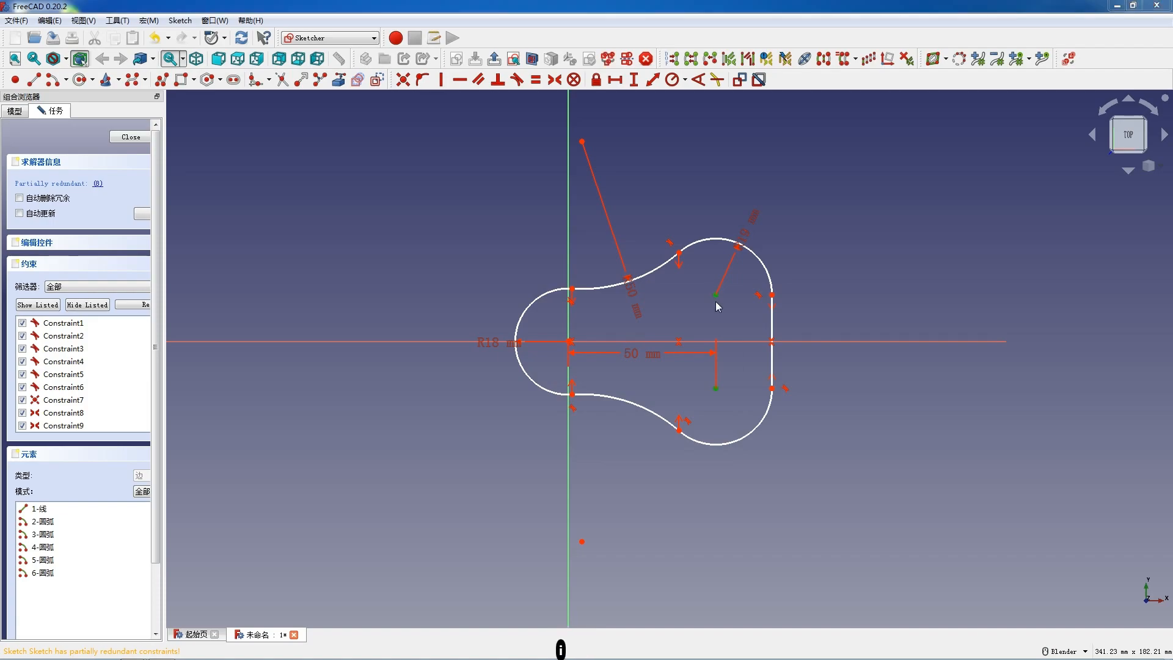
{"action": "type", "text": "i50"}
{"action": "key", "text": "Return"}
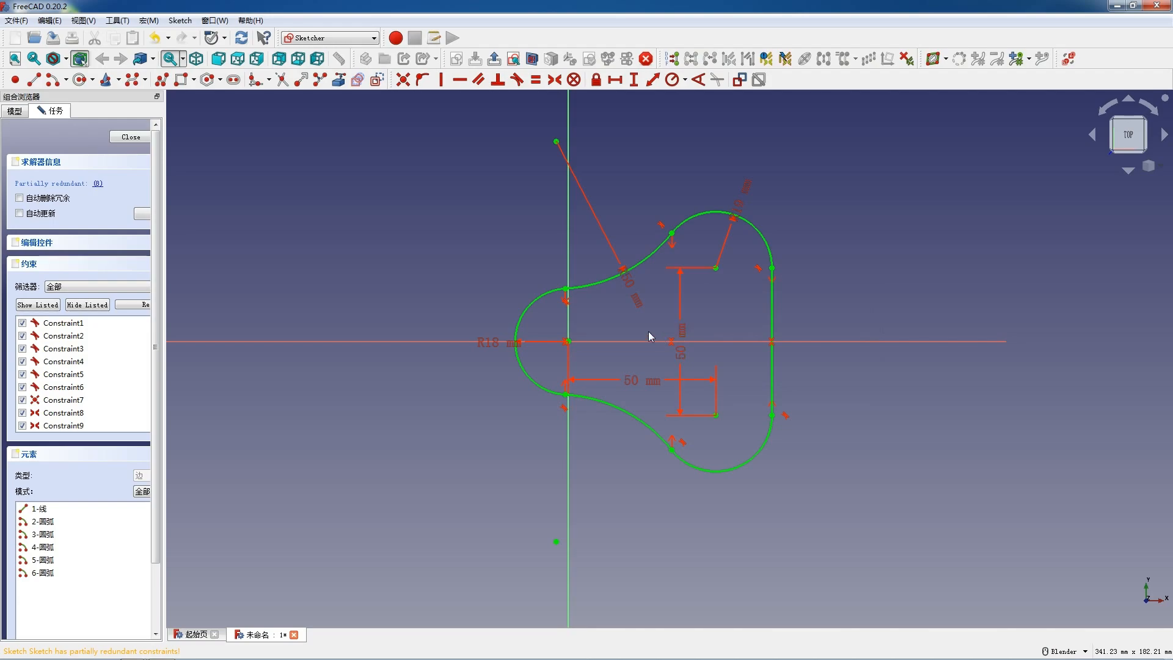
Step: Close the finished profile sketch and pad it 10 mm into a solid plate
{"action": "left_click", "coordinate": [129, 137]}
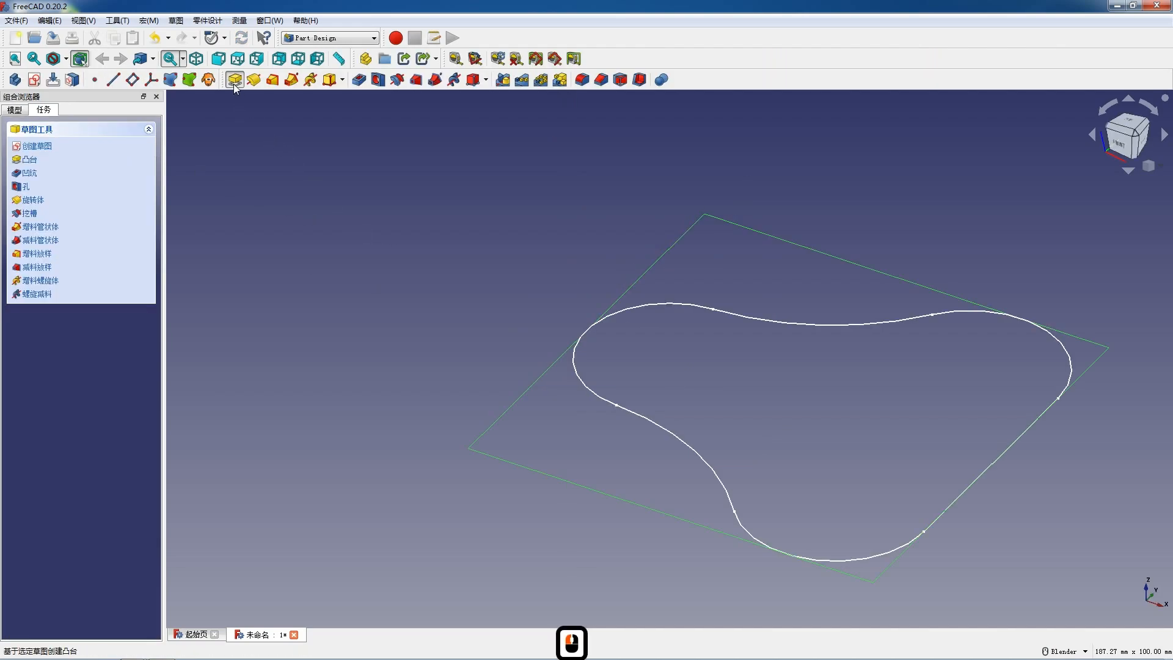
{"action": "left_click", "coordinate": [234, 84]}
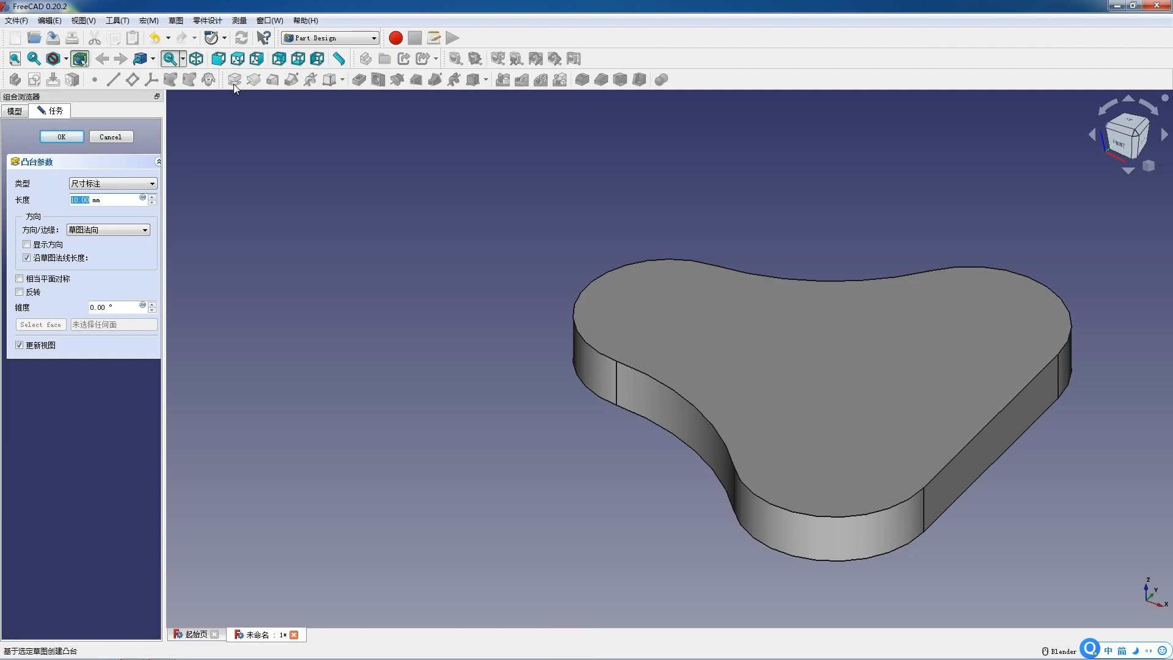
{"action": "key", "text": "Return"}
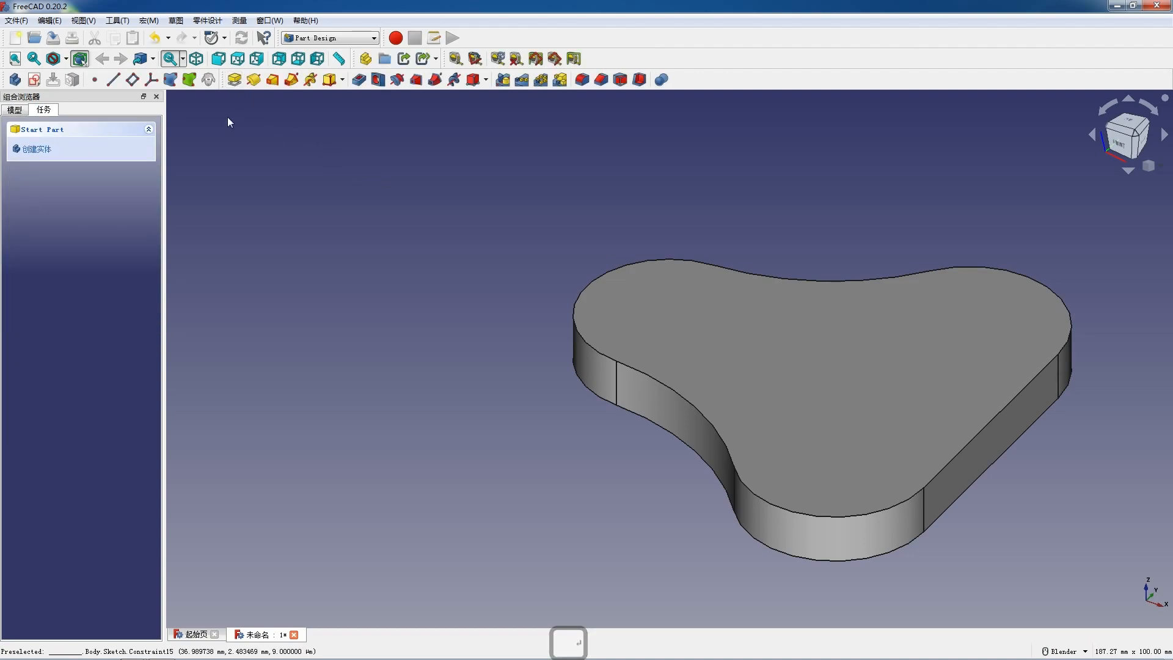
Step: Create a new sketch on the body's XZ plane
{"action": "scroll", "coordinate": [305, 177], "scroll_direction": "down", "scroll_amount": 4}
{"action": "middle_click_drag", "start_coordinate": [384, 225], "coordinate": [477, 321]}
{"action": "left_click", "coordinate": [34, 80]}
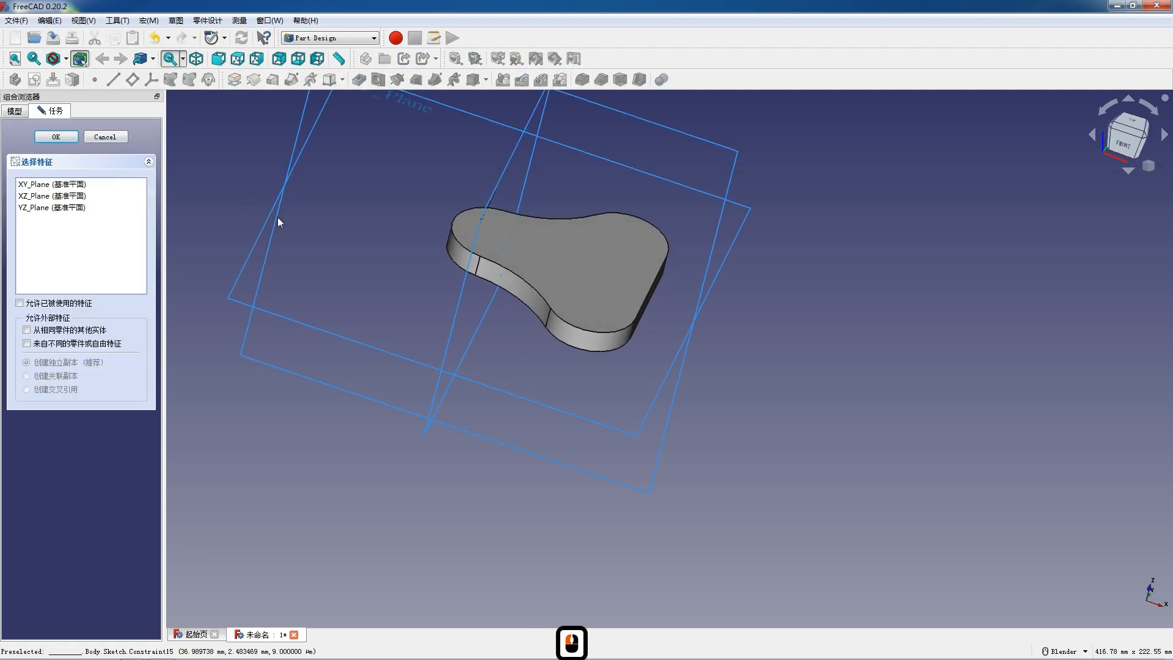
{"action": "scroll", "coordinate": [305, 233], "scroll_direction": "down", "scroll_amount": 3}
{"action": "middle_click_drag", "start_coordinate": [345, 192], "coordinate": [348, 248]}
{"action": "left_click", "coordinate": [318, 160]}
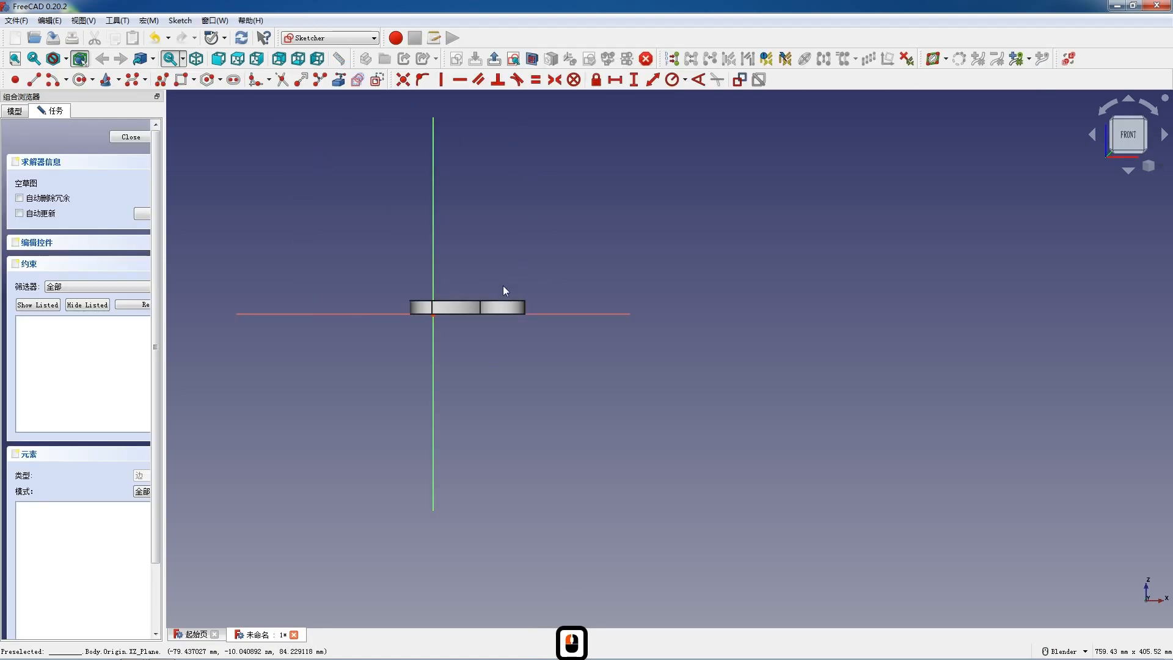
Step: Switch the model's draw style to wireframe so the plate's edges can be used as sketch reference
{"action": "scroll", "coordinate": [495, 300], "scroll_direction": "up", "scroll_amount": 4}
{"action": "left_click", "coordinate": [66, 59]}
{"action": "left_click", "coordinate": [74, 105]}
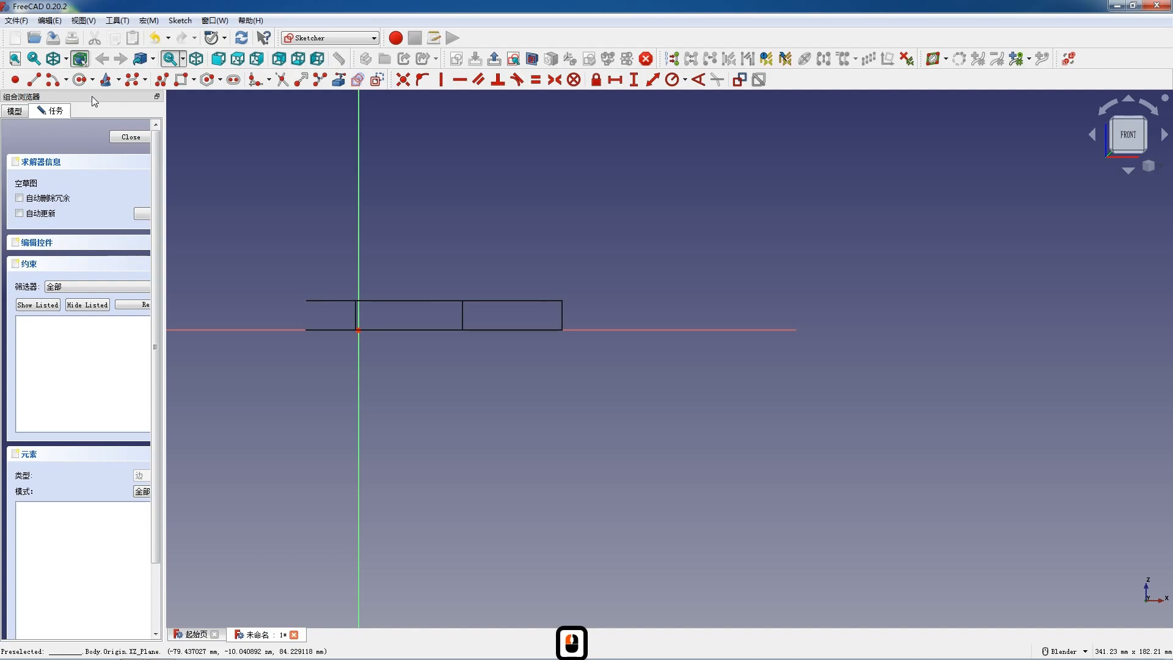
Step: Start a polyline with a line about 47 mm long on the horizontal axis, followed by a large tangent arc curling up and back
{"action": "left_click", "coordinate": [163, 80]}
{"action": "left_click", "coordinate": [544, 330]}
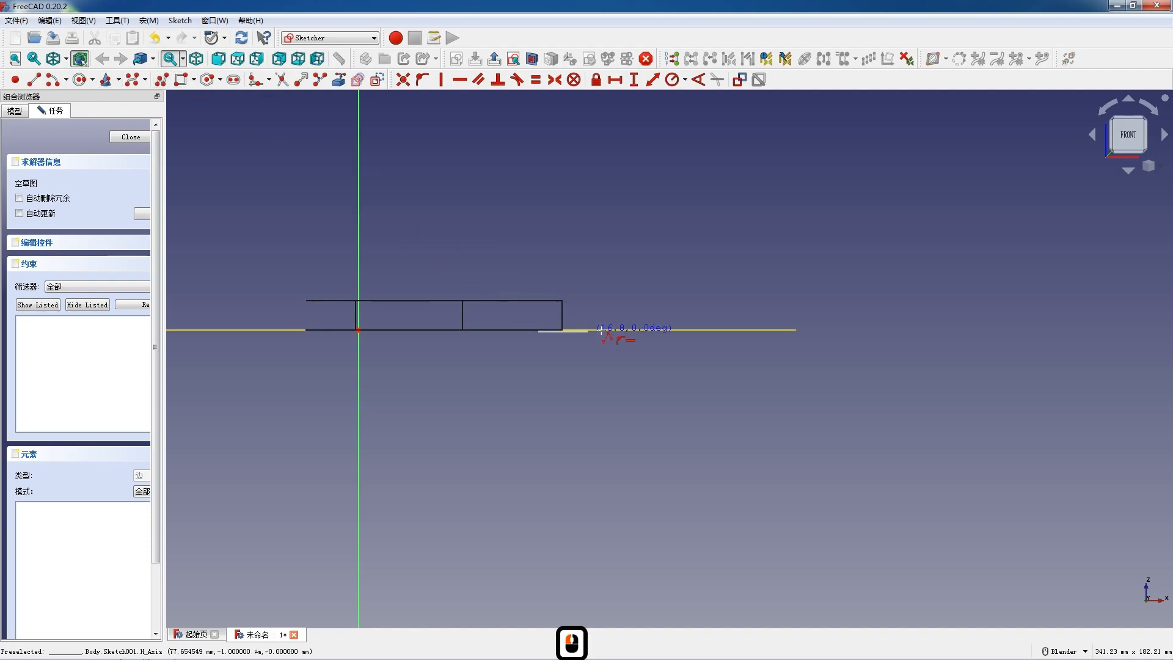
{"action": "left_click", "coordinate": [678, 329]}
{"action": "key", "text": "m"}
{"action": "key", "text": "m"}
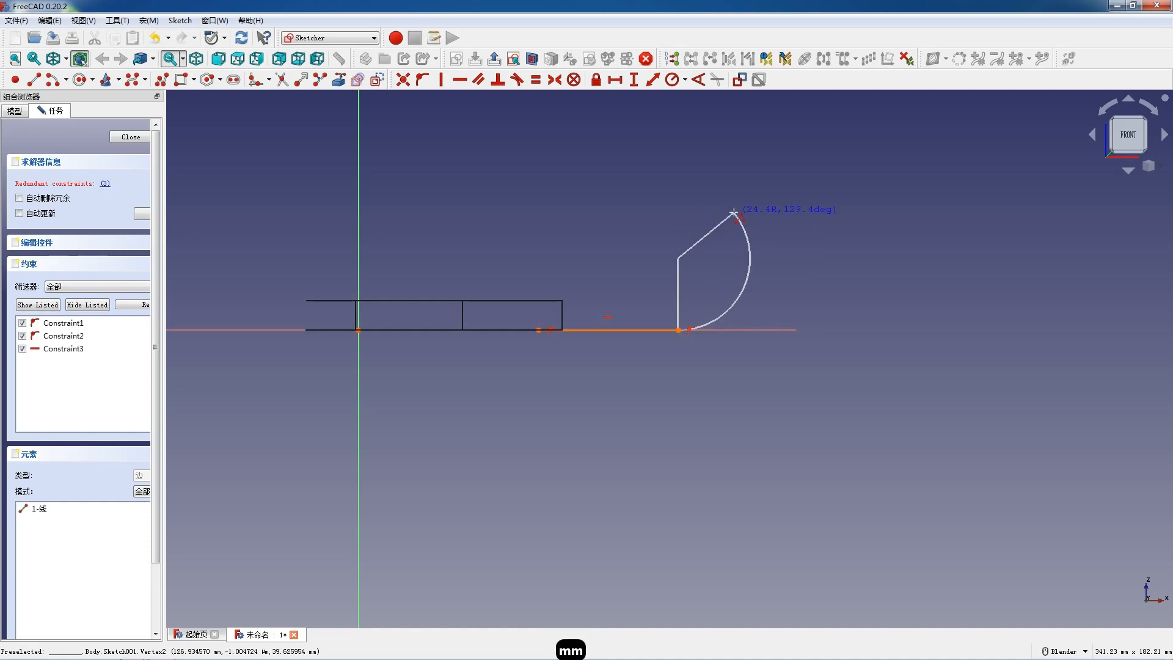
{"action": "left_click", "coordinate": [632, 215]}
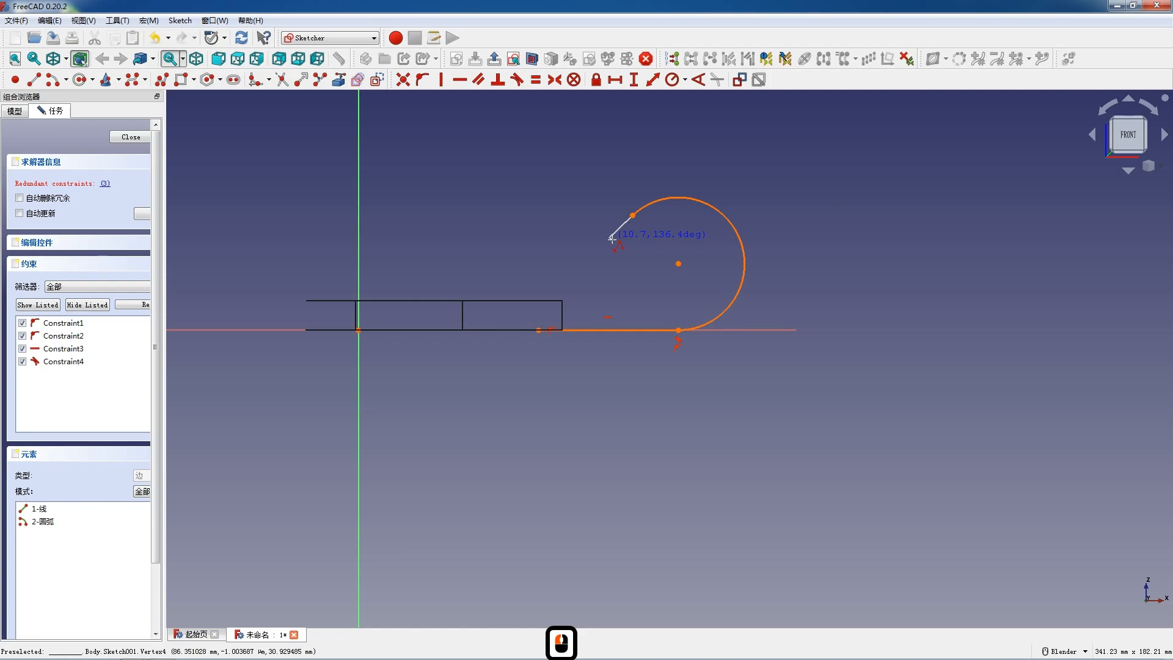
Step: Continue the polyline with a concave tangent arc down to the plate's upper edge and end the polyline there
{"action": "key", "text": "m"}
{"action": "key", "text": "m"}
{"action": "key", "text": "m"}
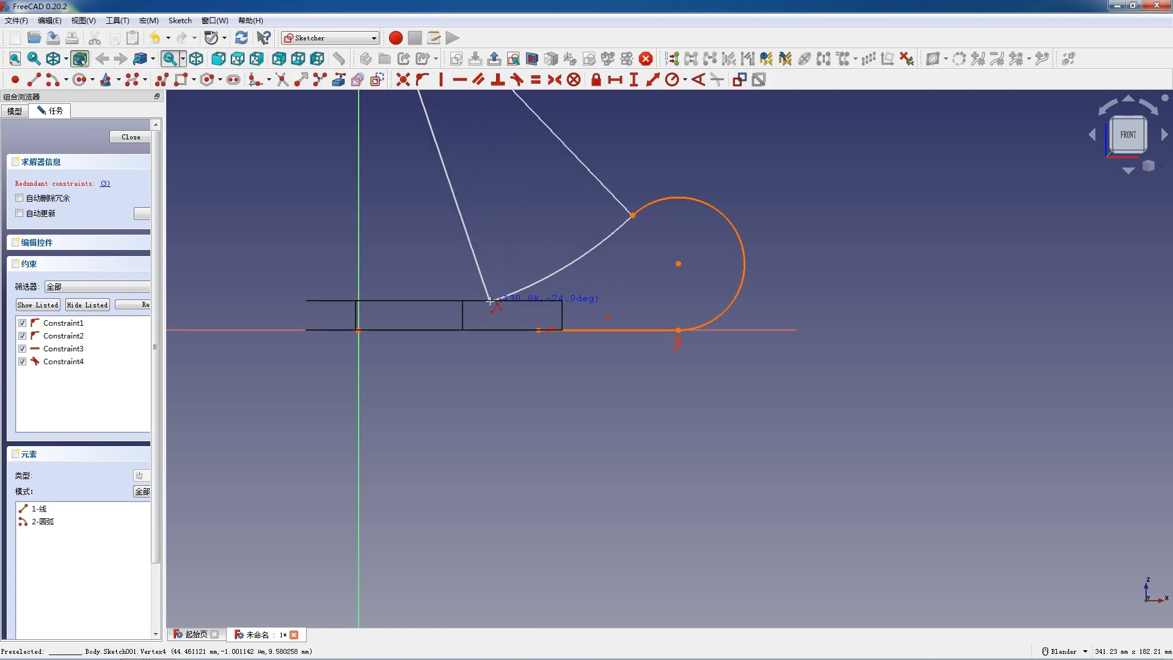
{"action": "left_click", "coordinate": [489, 301]}
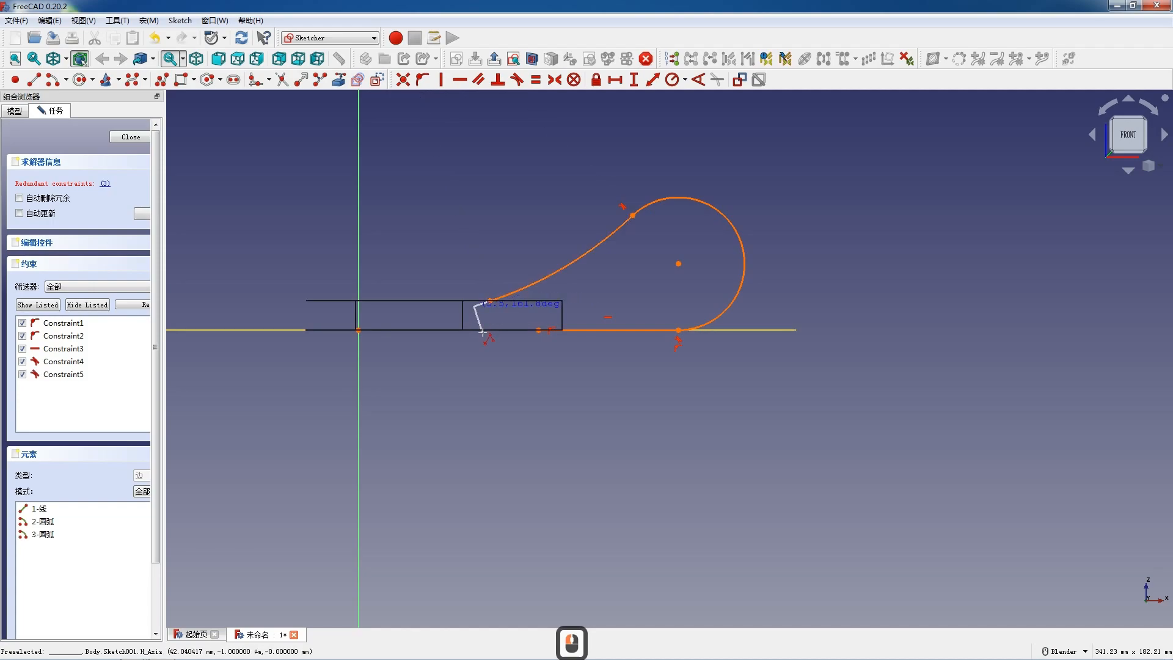
{"action": "key", "text": "Escape"}
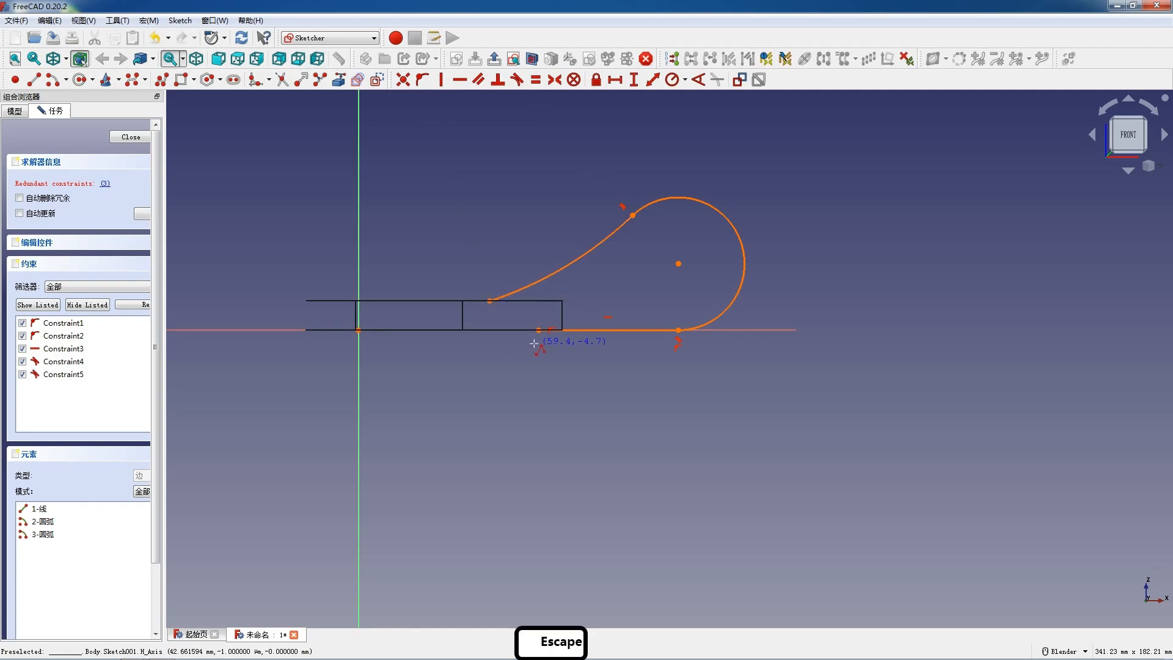
{"action": "key", "text": "Escape"}
Step: Delete the redundant horizontal constraint, Constraint3, from the line on the horizontal axis
{"action": "left_click", "coordinate": [116, 348]}
{"action": "key", "text": "Delete"}
{"action": "left_click", "coordinate": [476, 408]}
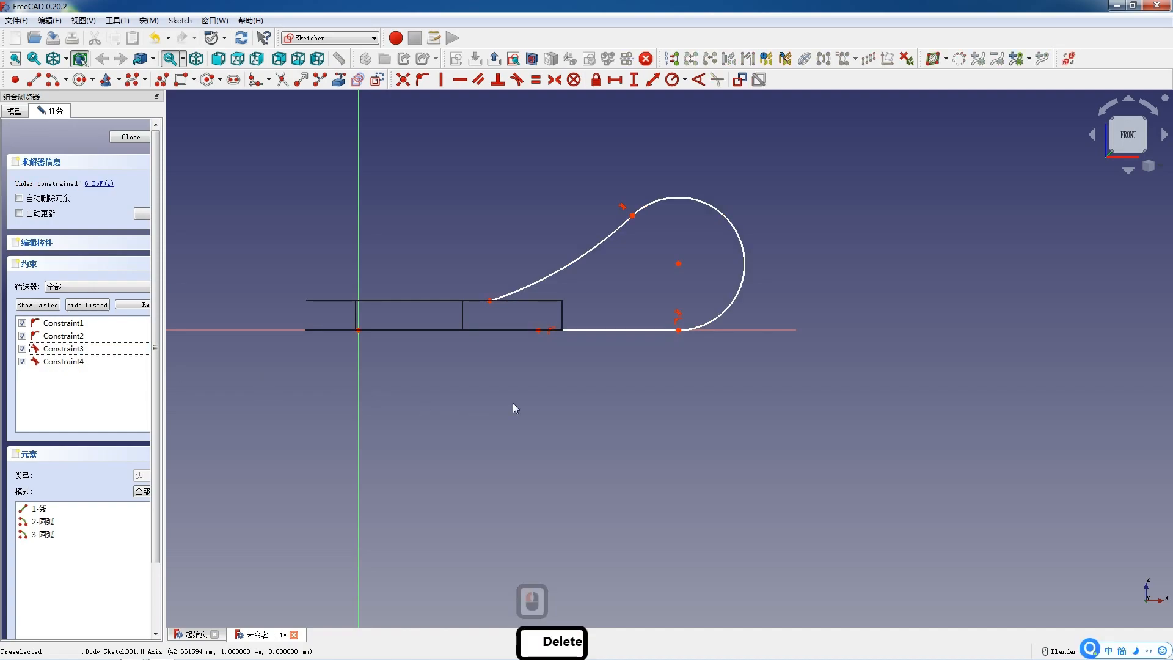
Step: Shift the line's arc-side endpoint slightly along the horizontal axis toward the plate
{"action": "scroll", "coordinate": [602, 346], "scroll_direction": "up", "scroll_amount": 3}
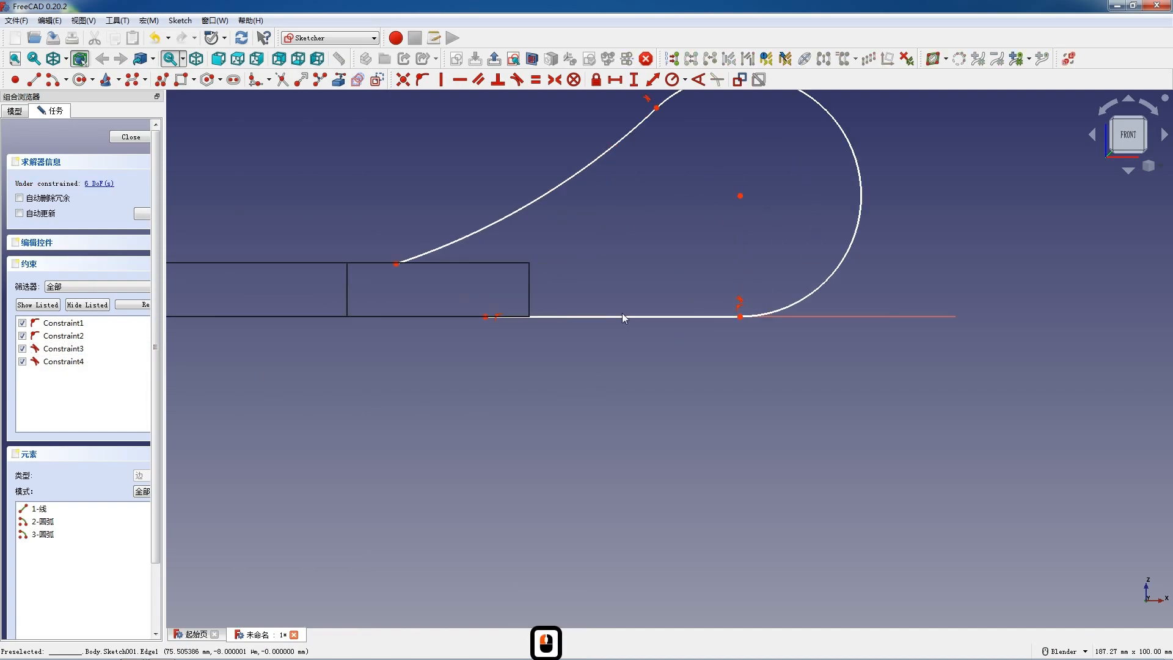
{"action": "mouse_move", "coordinate": [738, 316]}
{"action": "left_mouse_down"}
{"action": "mouse_move", "coordinate": [769, 317]}
{"action": "mouse_move", "coordinate": [728, 318]}
{"action": "left_mouse_up"}
{"action": "scroll", "coordinate": [485, 318], "scroll_direction": "down", "scroll_amount": 4}
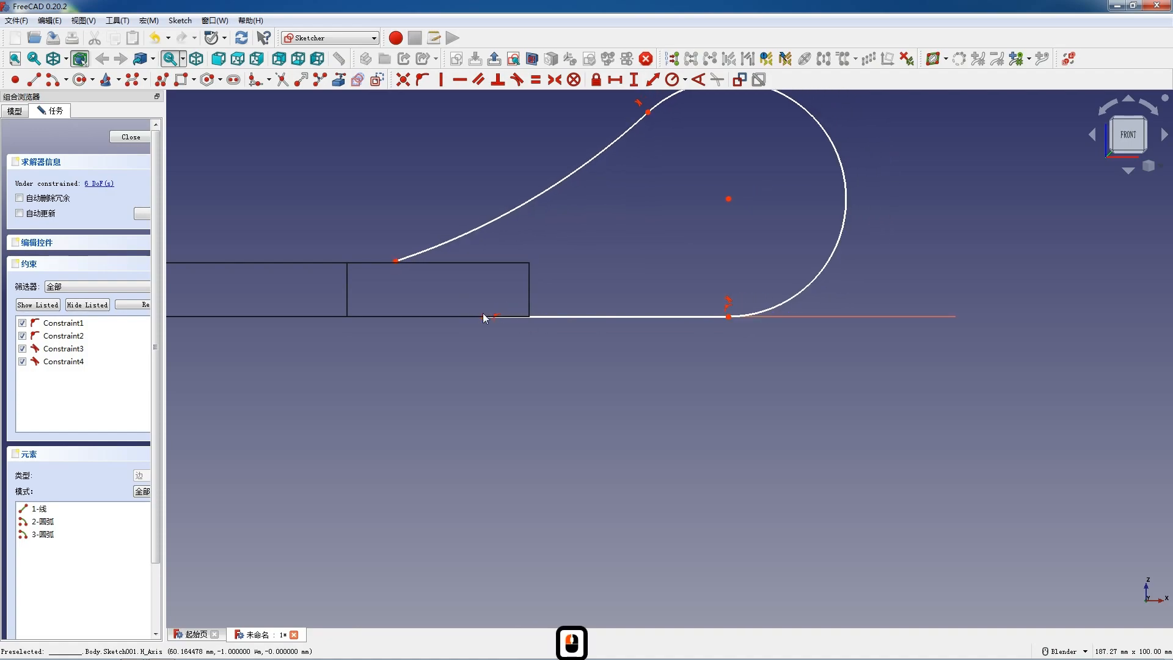
Step: Bring the two segments of the plate's upper edge into the sketch as external reference geometry
{"action": "scroll", "coordinate": [560, 238], "scroll_direction": "up", "scroll_amount": 2}
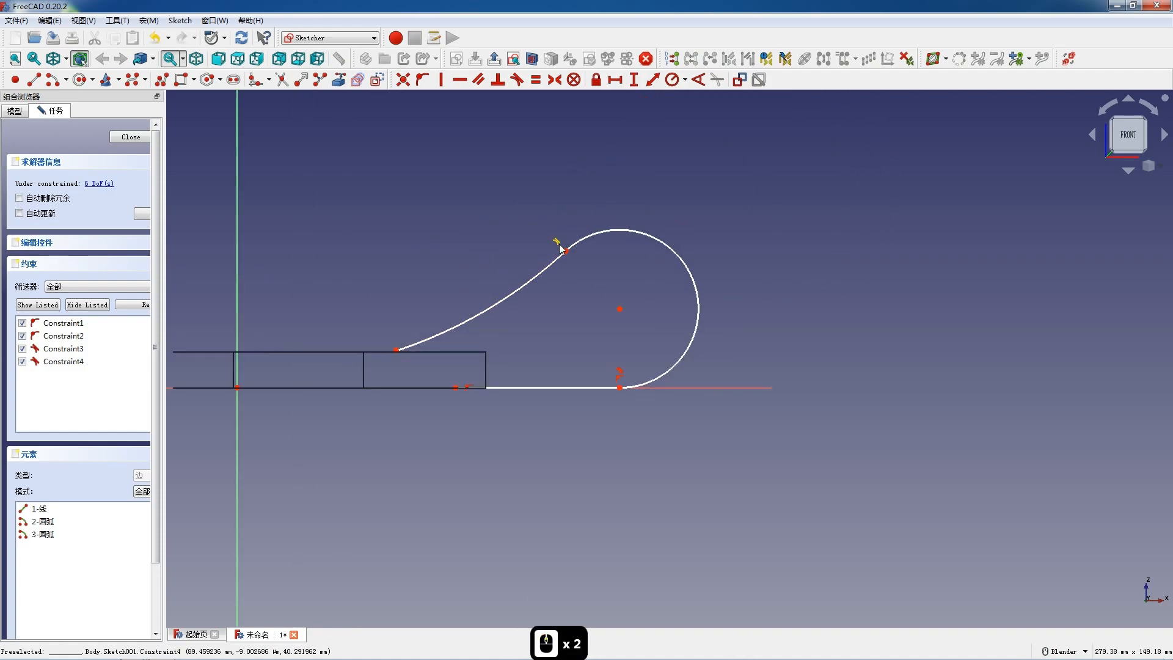
{"action": "left_click", "coordinate": [341, 82]}
{"action": "left_click", "coordinate": [356, 351]}
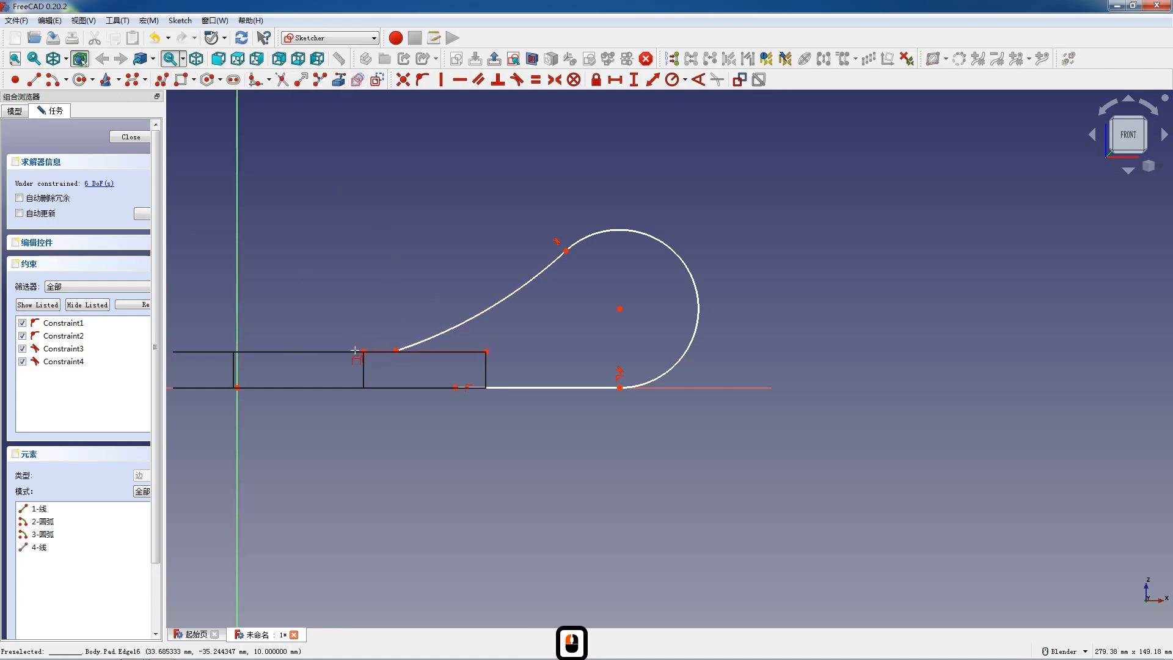
{"action": "left_click", "coordinate": [350, 354]}
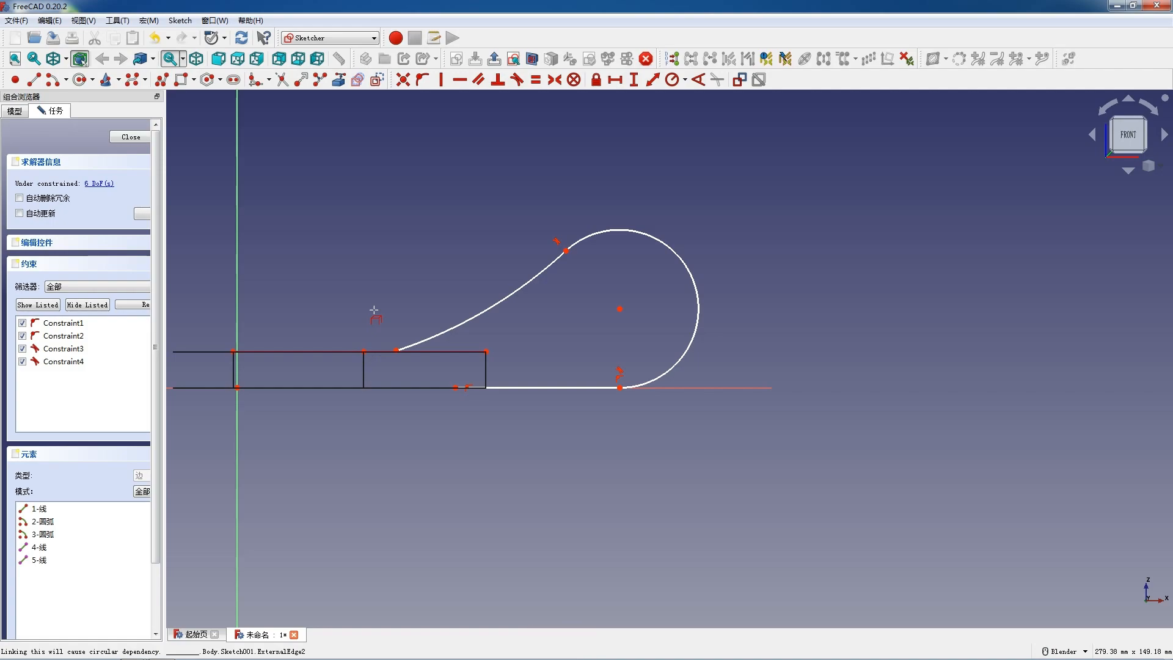
{"action": "key", "text": "Escape"}
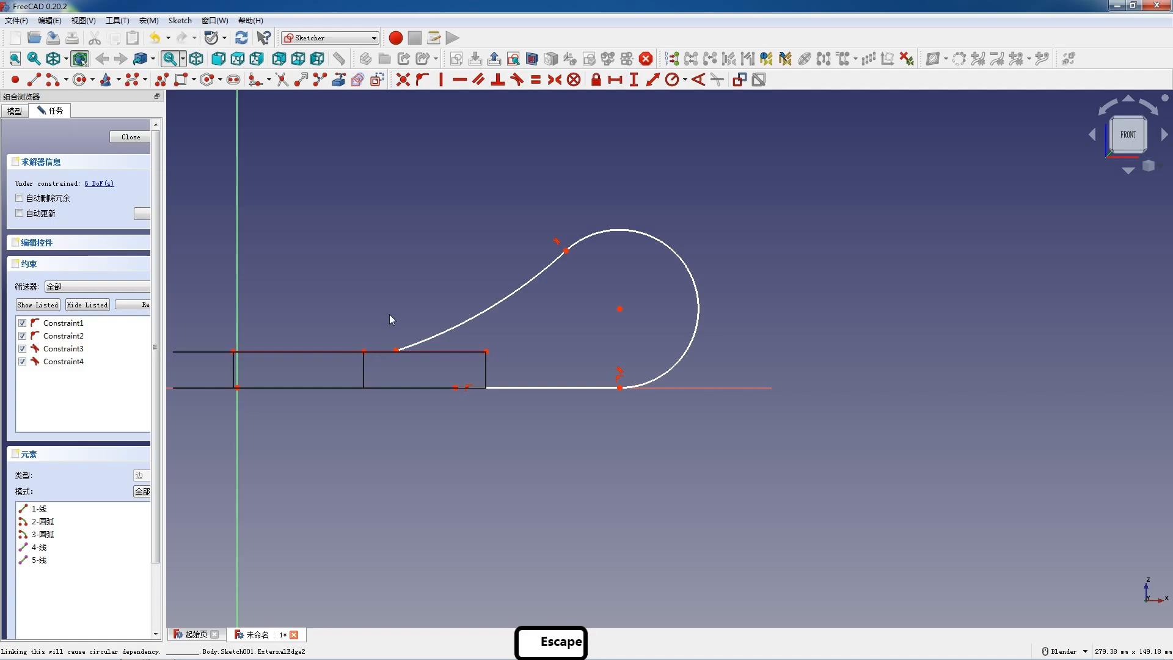
Step: Pull the concave arc's free end off the plate's edge and constrain it tangent to the referenced upper edge
{"action": "left_click_drag", "start_coordinate": [423, 345], "coordinate": [395, 346]}
{"action": "left_click", "coordinate": [395, 343]}
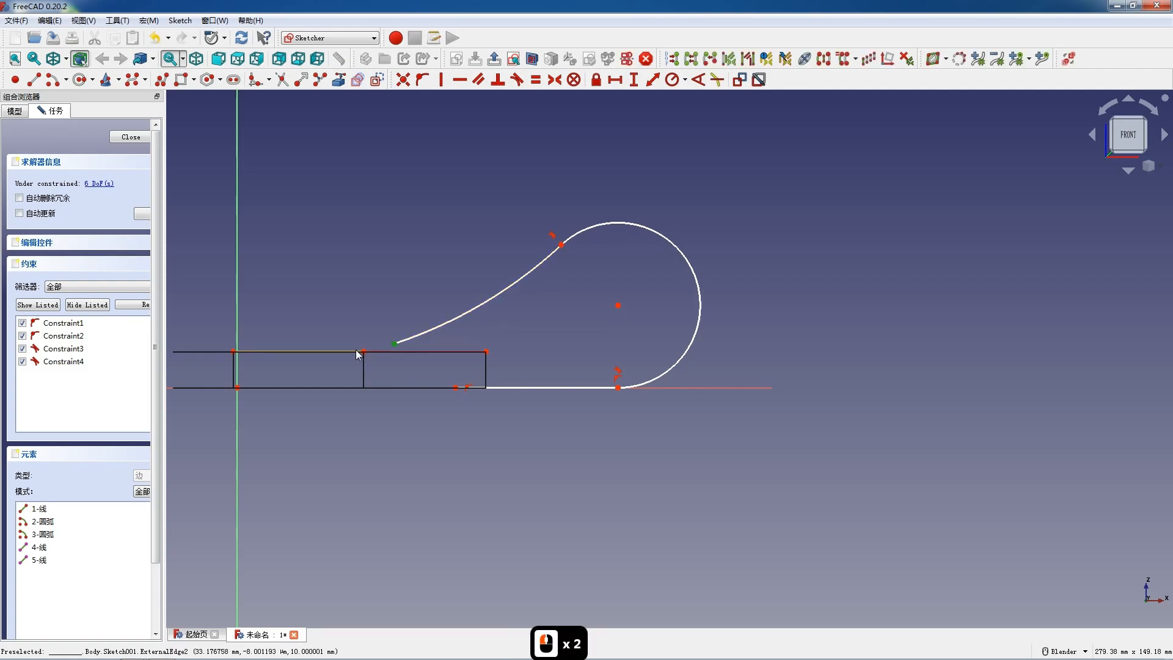
{"action": "left_click", "coordinate": [353, 351]}
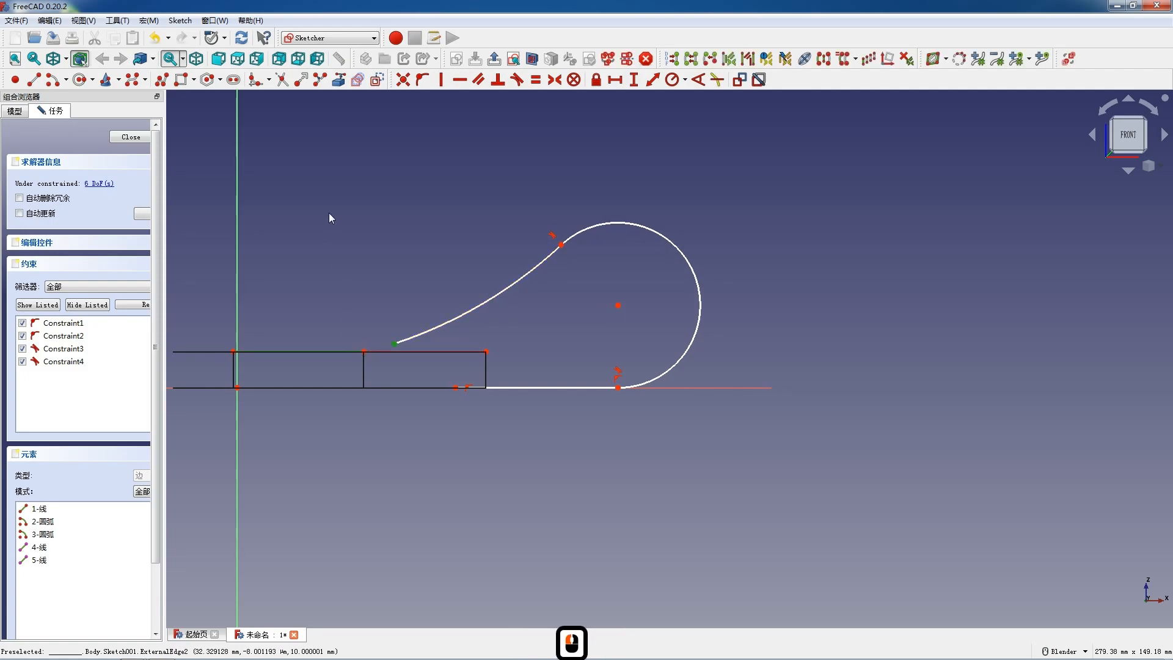
{"action": "left_click", "coordinate": [517, 79]}
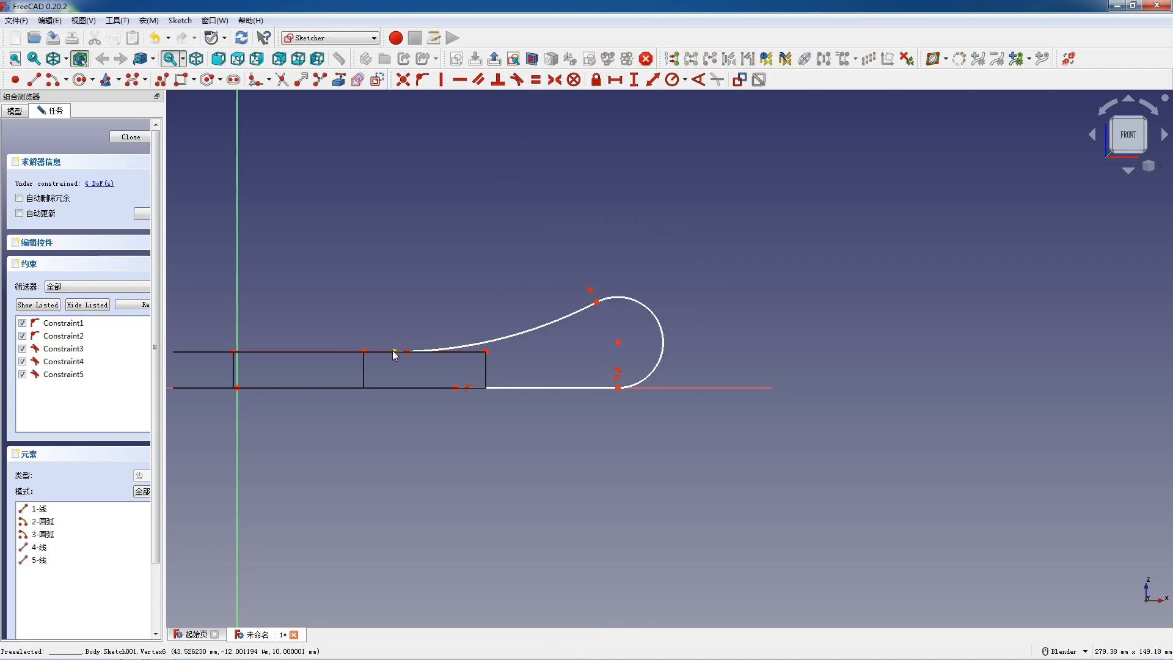
Step: Slide the concave arc's free end along the plate's upper edge toward the vertical axis
{"action": "left_click", "coordinate": [493, 334]}
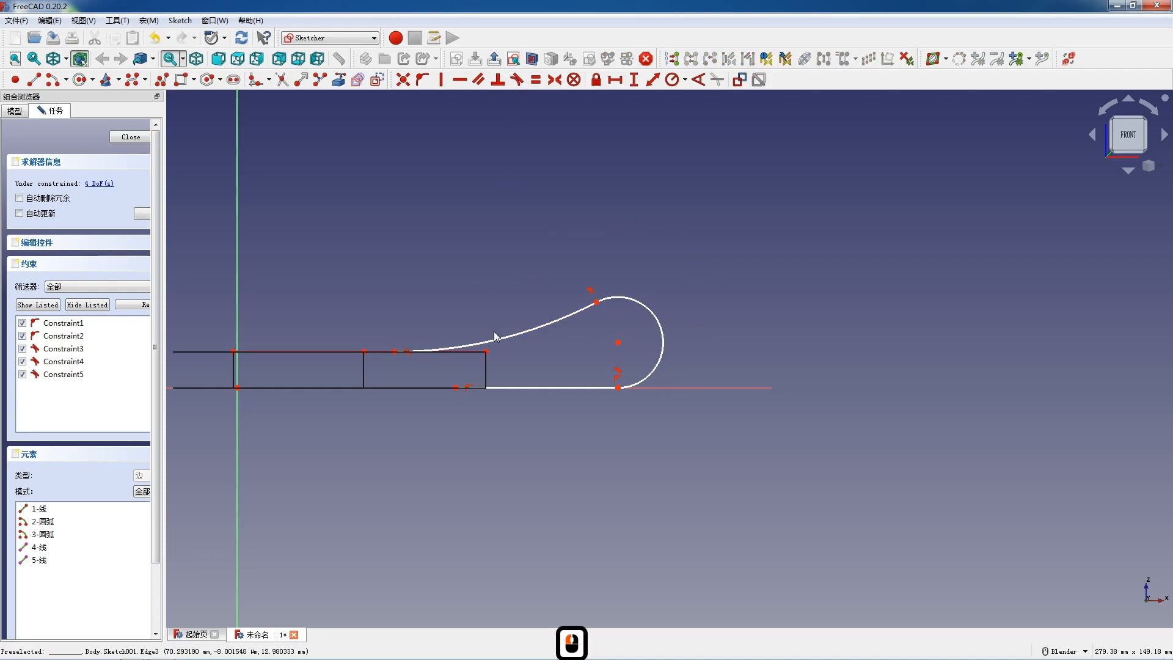
{"action": "left_click", "coordinate": [499, 344]}
{"action": "left_click", "coordinate": [504, 340]}
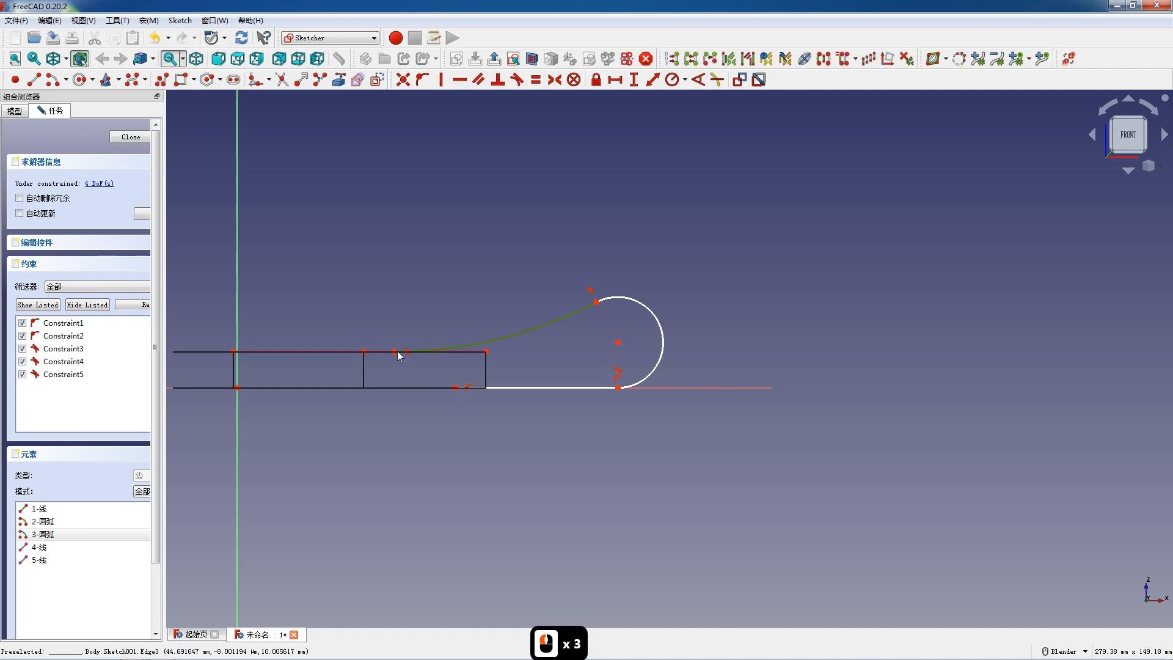
{"action": "left_click_drag", "start_coordinate": [396, 353], "coordinate": [349, 352]}
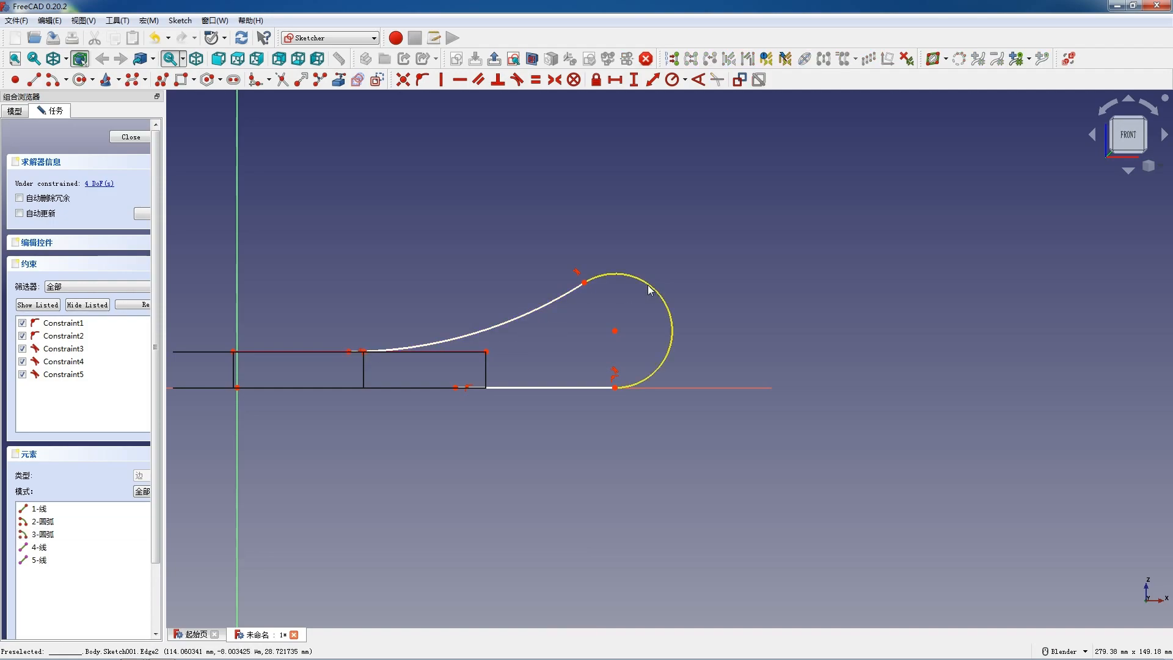
Step: Constrain the large end arc's radius to 22 mm
{"action": "left_click", "coordinate": [623, 274]}
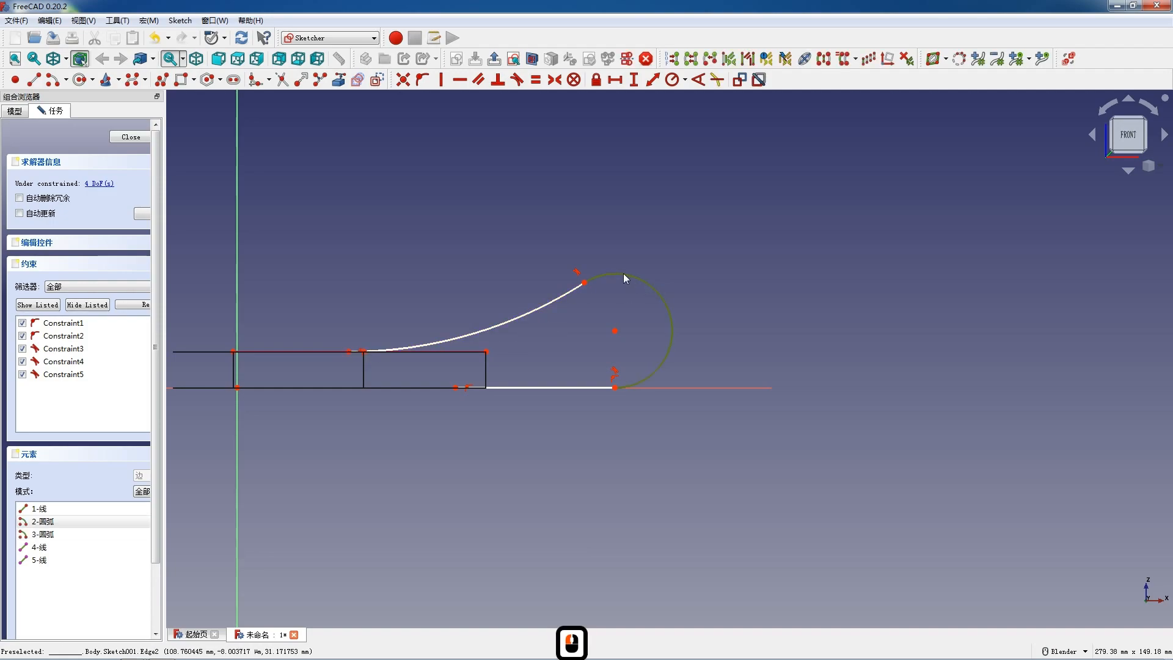
{"action": "left_click", "coordinate": [666, 84]}
{"action": "type", "text": "22"}
{"action": "key", "text": "Return"}
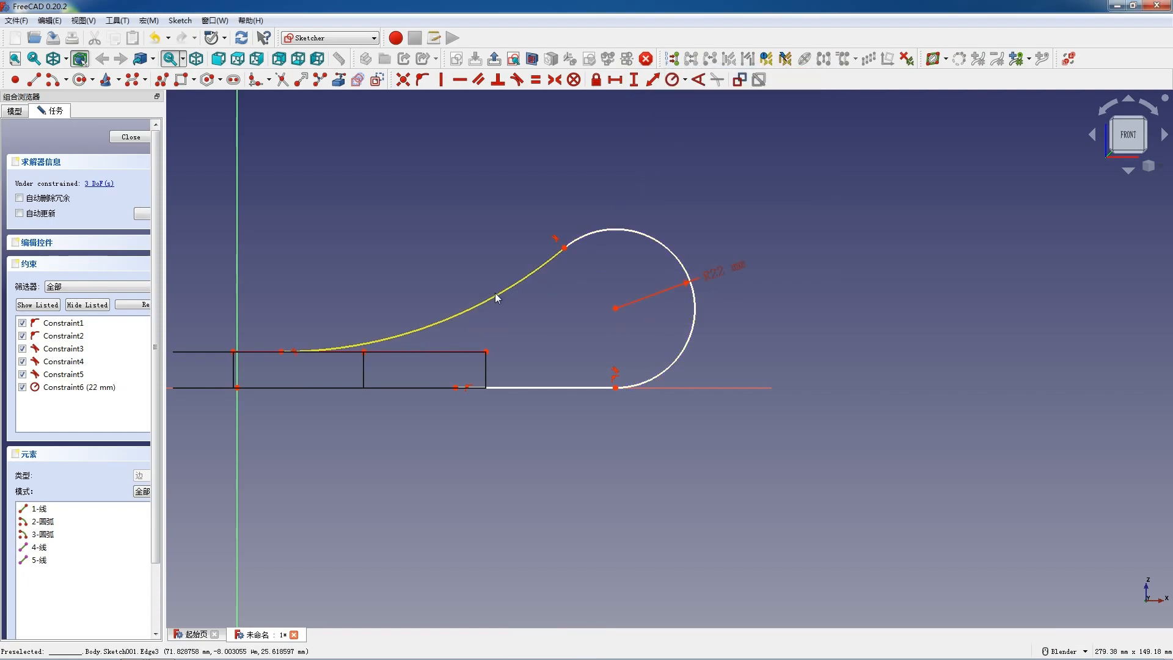
Step: Constrain the concave arc's radius to 125 mm
{"action": "left_click", "coordinate": [496, 293]}
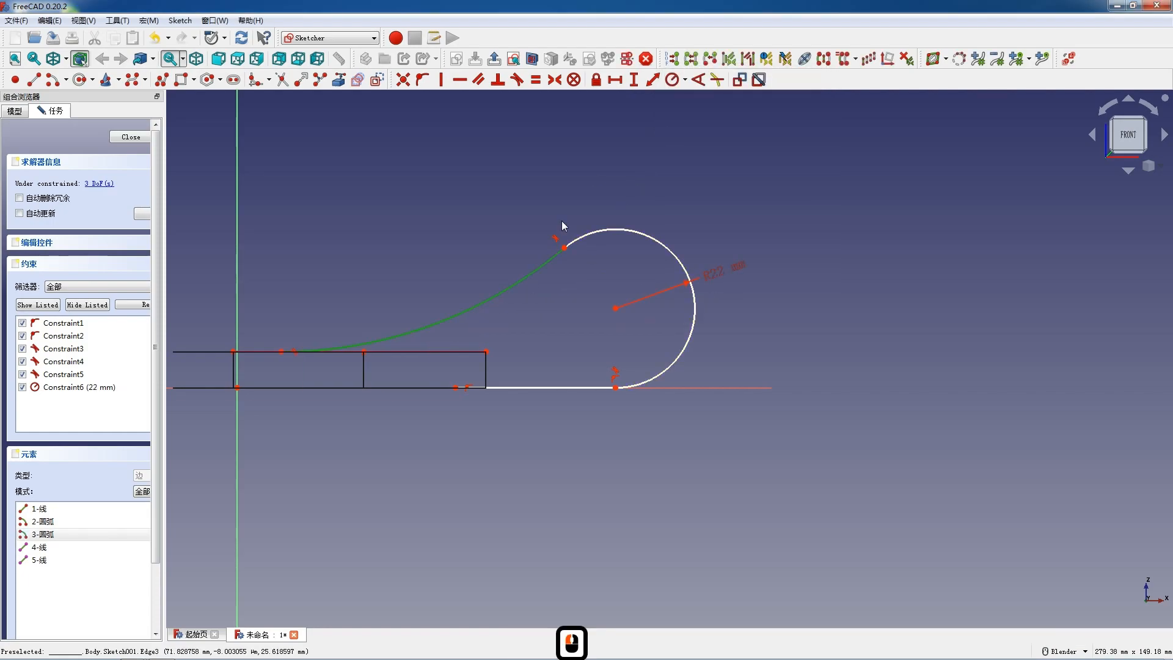
{"action": "left_click", "coordinate": [671, 80]}
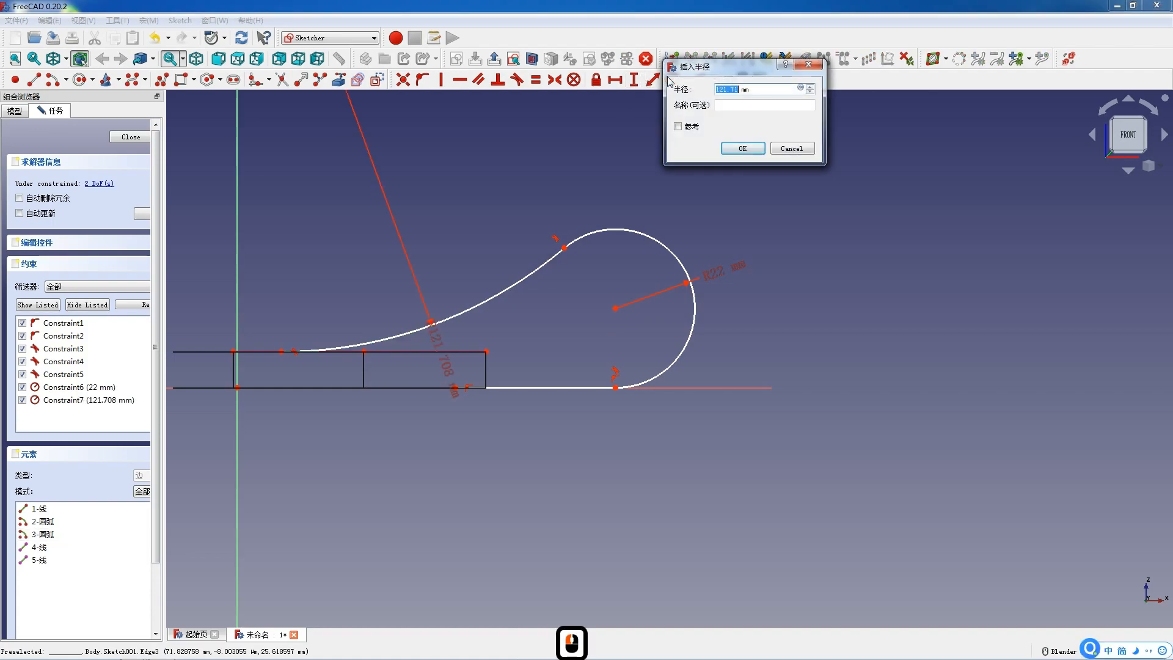
{"action": "type", "text": "1"}
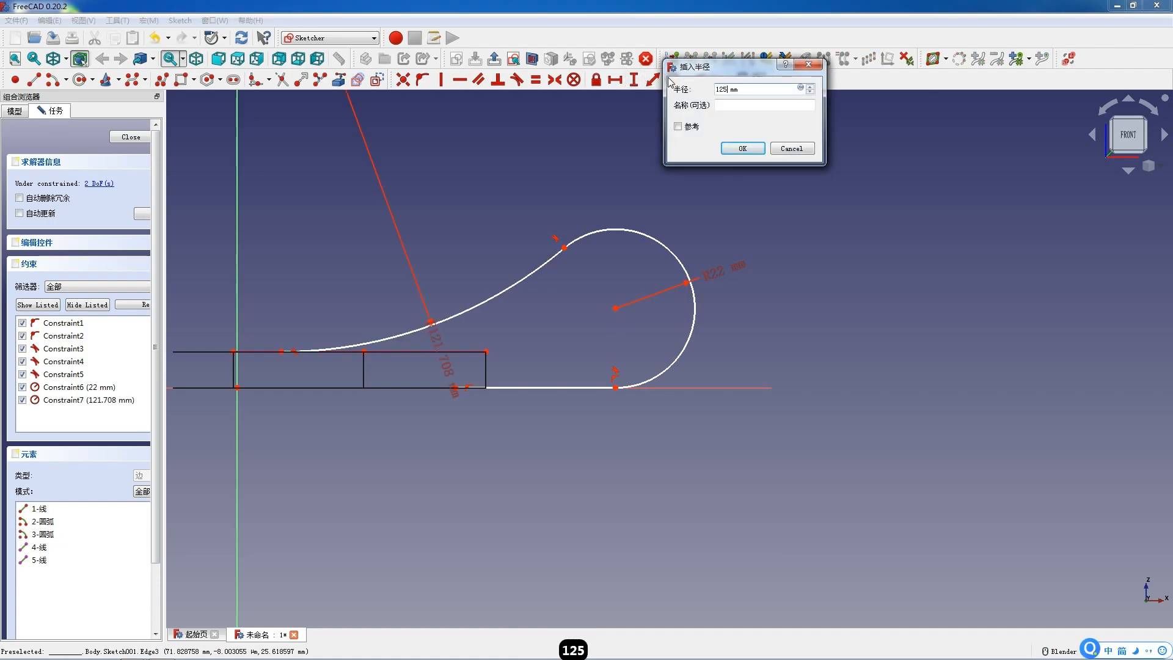
{"action": "key", "text": "Return"}
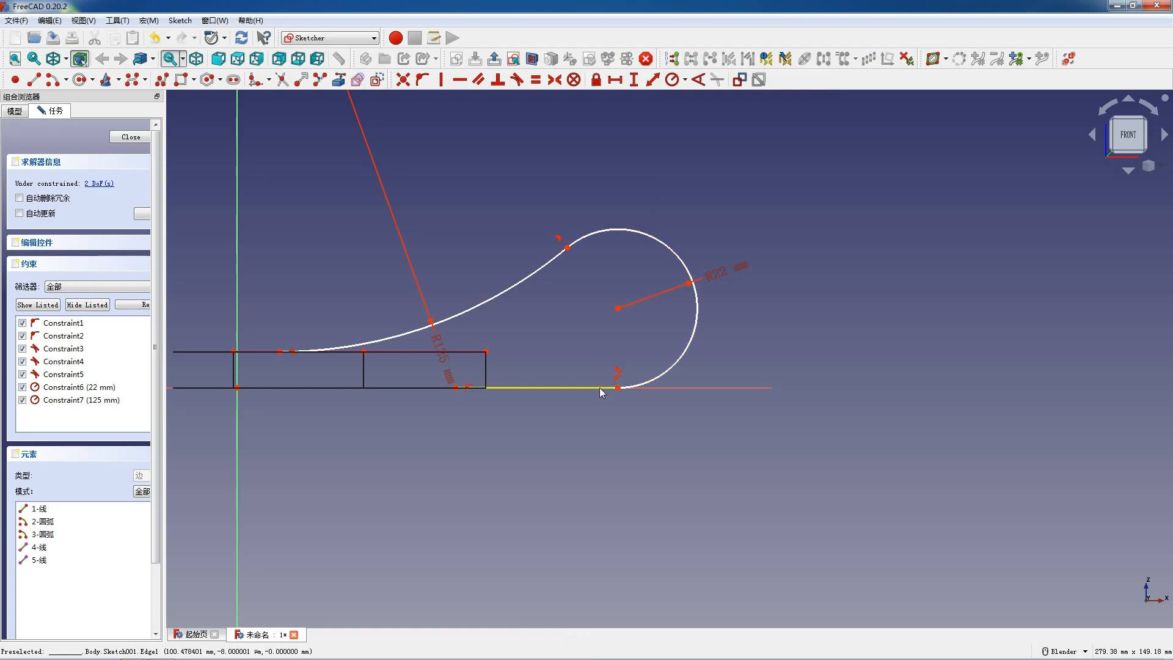
Step: Set the horizontal distance between the origin and the large arc's centre to 110 mm
{"action": "scroll", "coordinate": [599, 387], "scroll_direction": "down", "scroll_amount": 3}
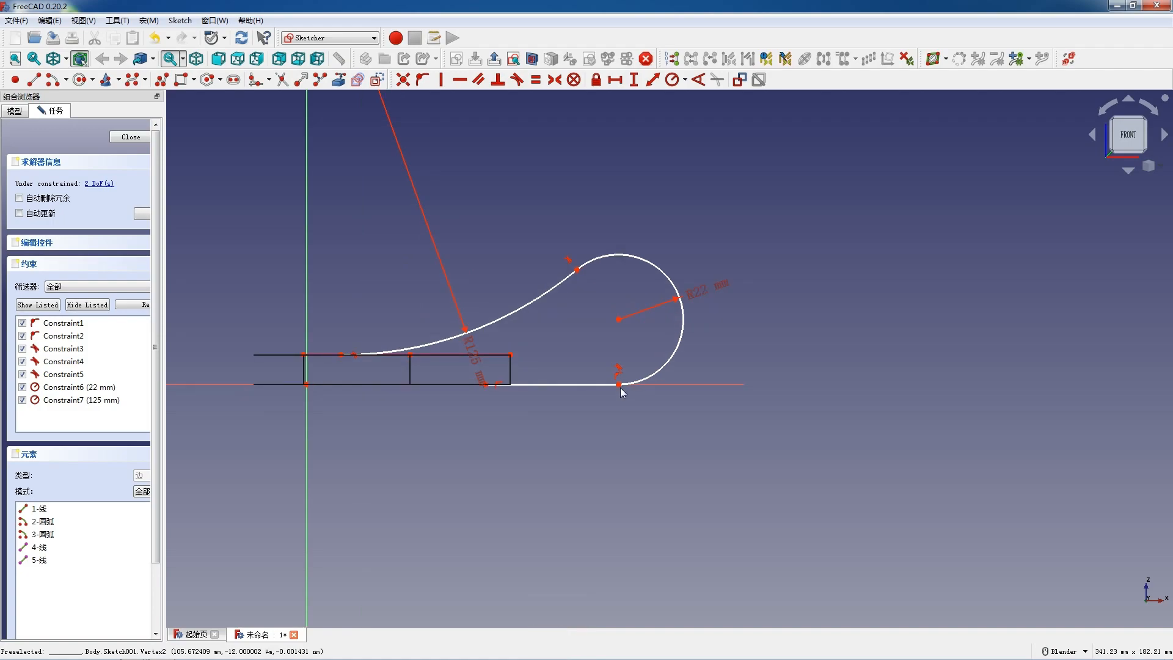
{"action": "left_click", "coordinate": [619, 320]}
{"action": "left_click", "coordinate": [307, 383]}
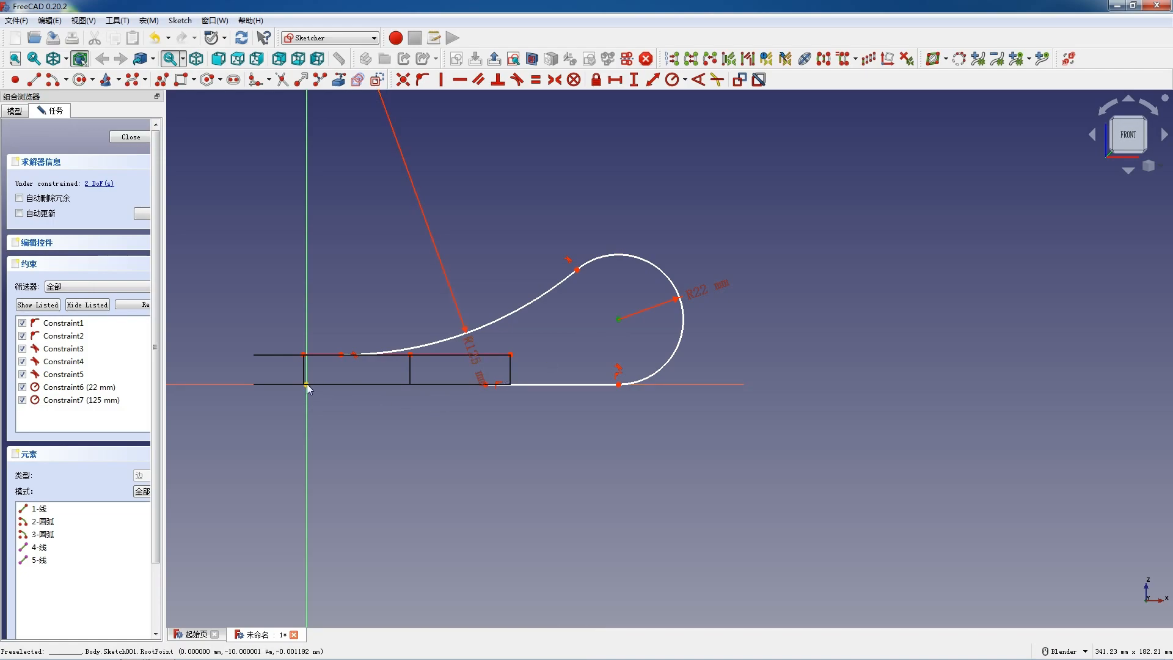
{"action": "key", "text": "l"}
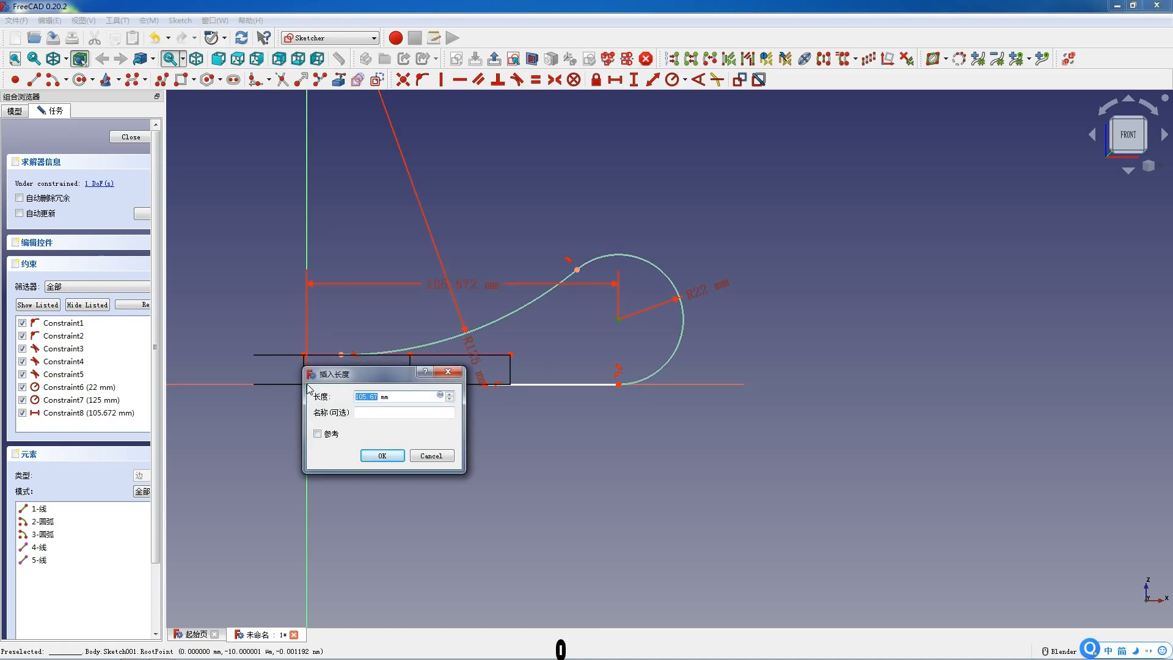
{"action": "type", "text": "11"}
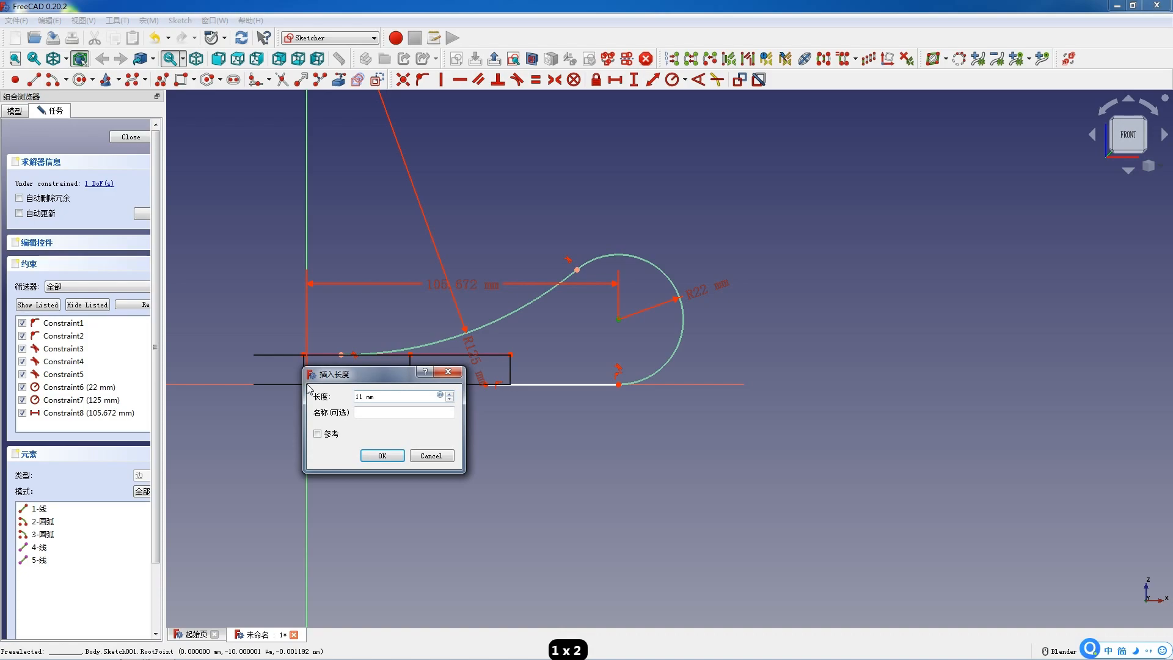
{"action": "type", "text": "0"}
{"action": "key", "text": "Return"}
Step: Extend the bottom line's free endpoint along the horizontal axis until it lies below the concave arc's free end
{"action": "left_click_drag", "start_coordinate": [564, 384], "coordinate": [559, 384]}
{"action": "left_click", "coordinate": [559, 384]}
{"action": "left_click", "coordinate": [548, 390]}
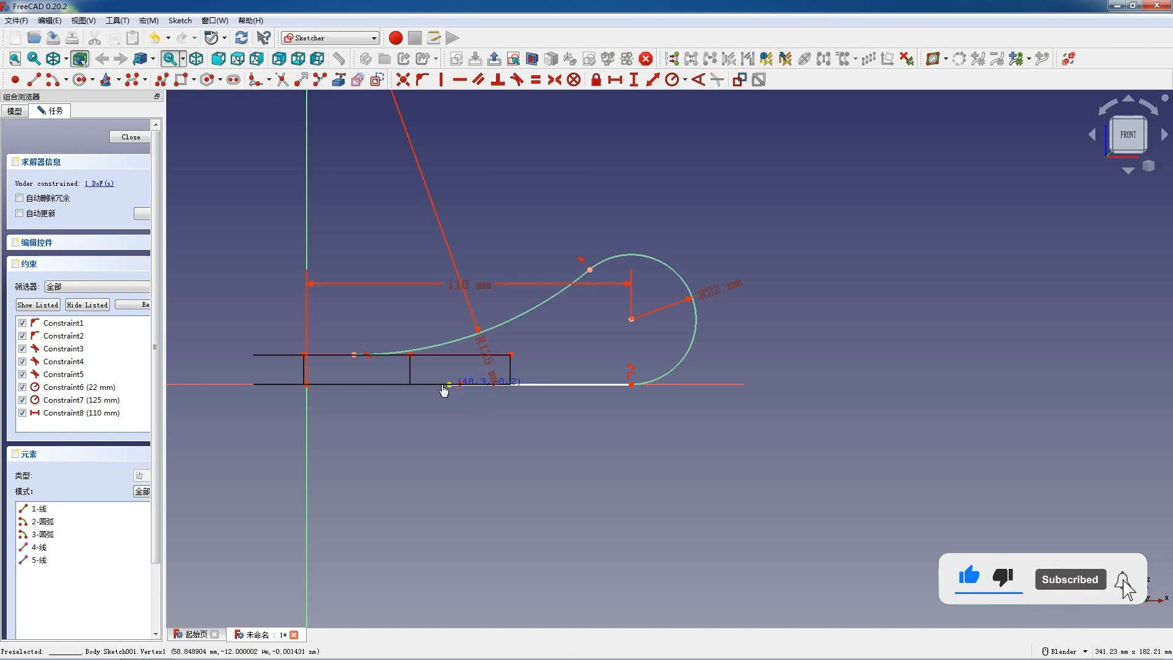
{"action": "left_click_drag", "start_coordinate": [353, 380], "coordinate": [353, 380]}
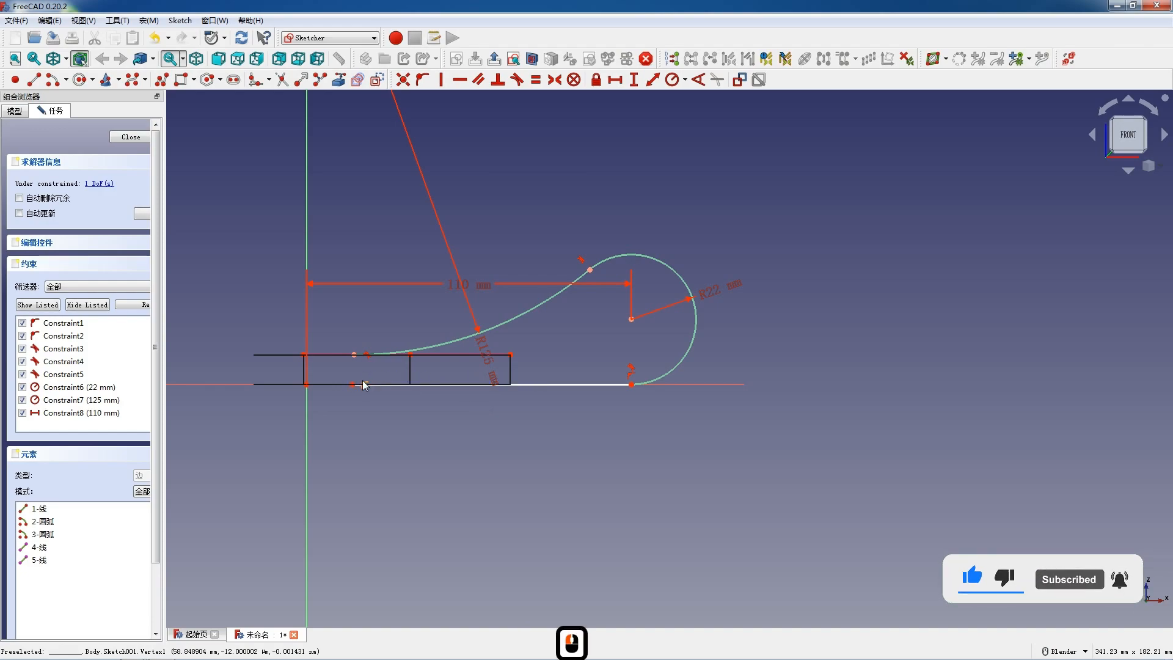
Step: Close the profile with a vertical line from the concave arc's free end to the bottom line's endpoint
{"action": "left_click", "coordinate": [34, 80]}
{"action": "left_click", "coordinate": [354, 354]}
{"action": "left_click", "coordinate": [355, 385]}
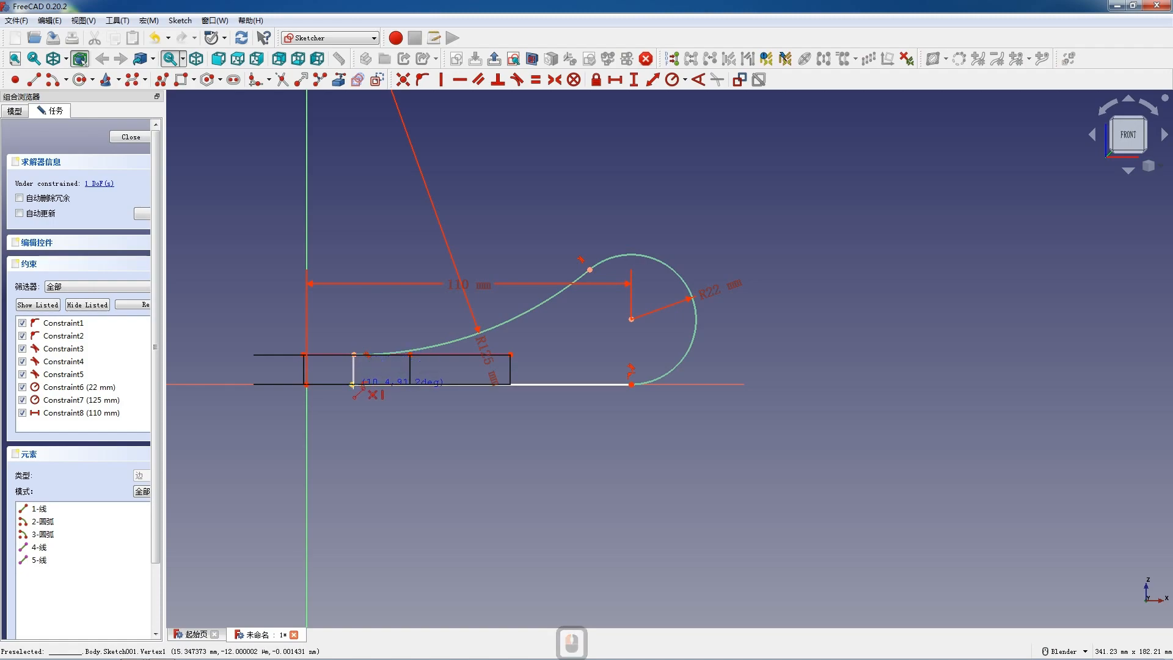
{"action": "key", "text": "Escape"}
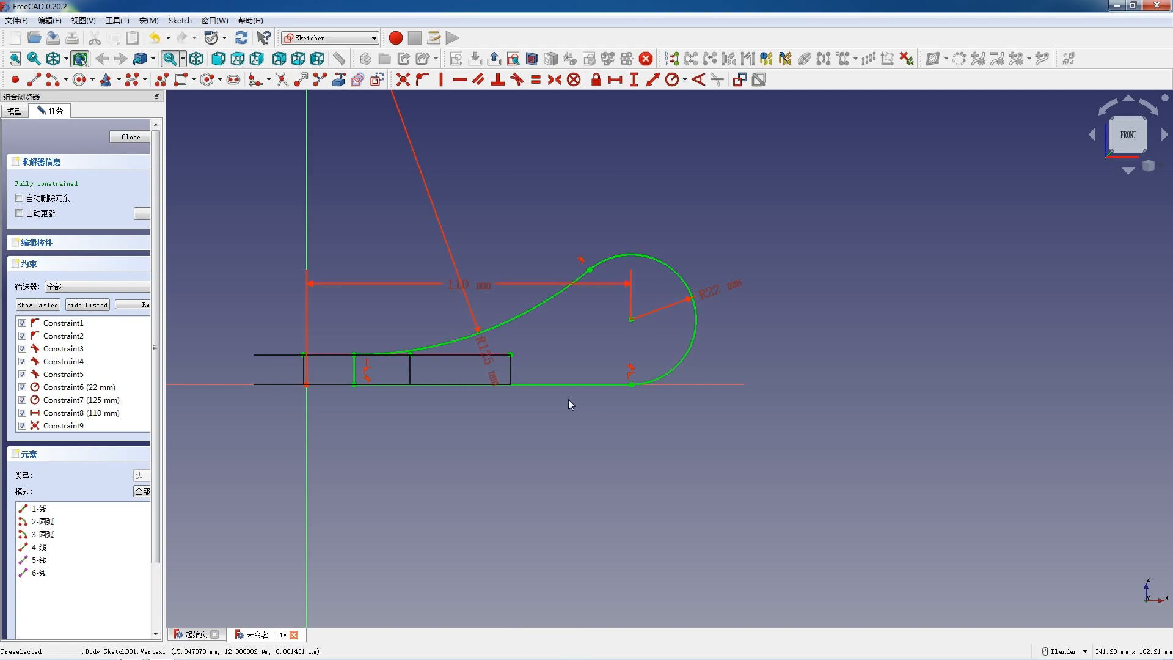
Step: Close the sketch and switch the draw style from wireframe to As Is (保持当前样式)
{"action": "left_click", "coordinate": [146, 140]}
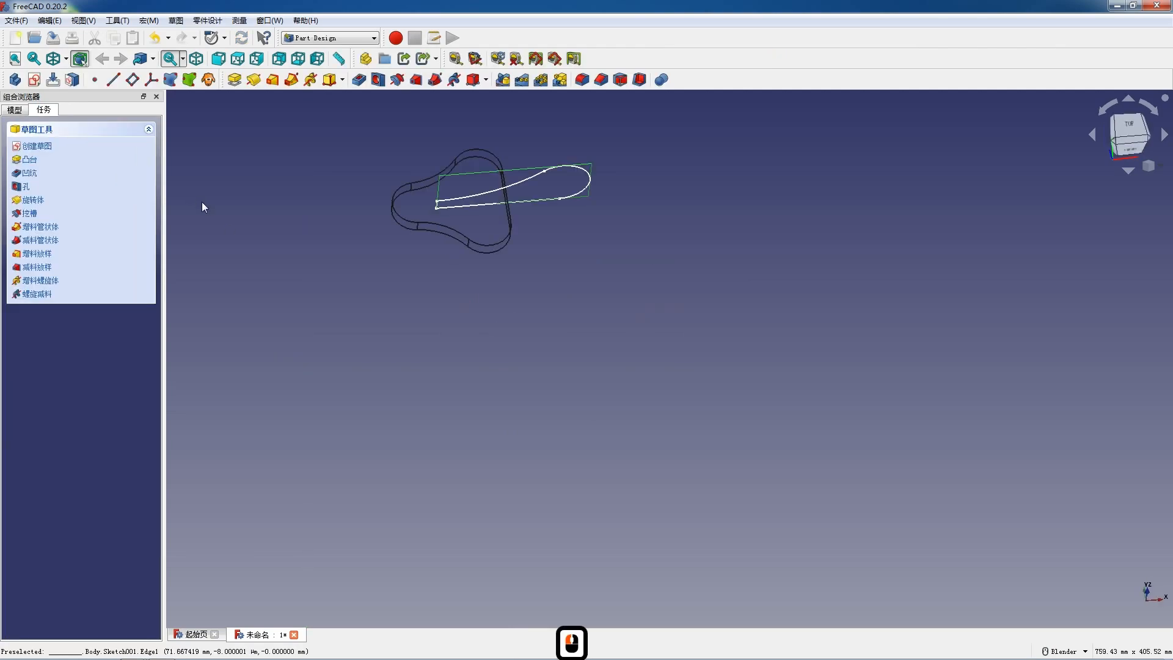
{"action": "left_click", "coordinate": [67, 59]}
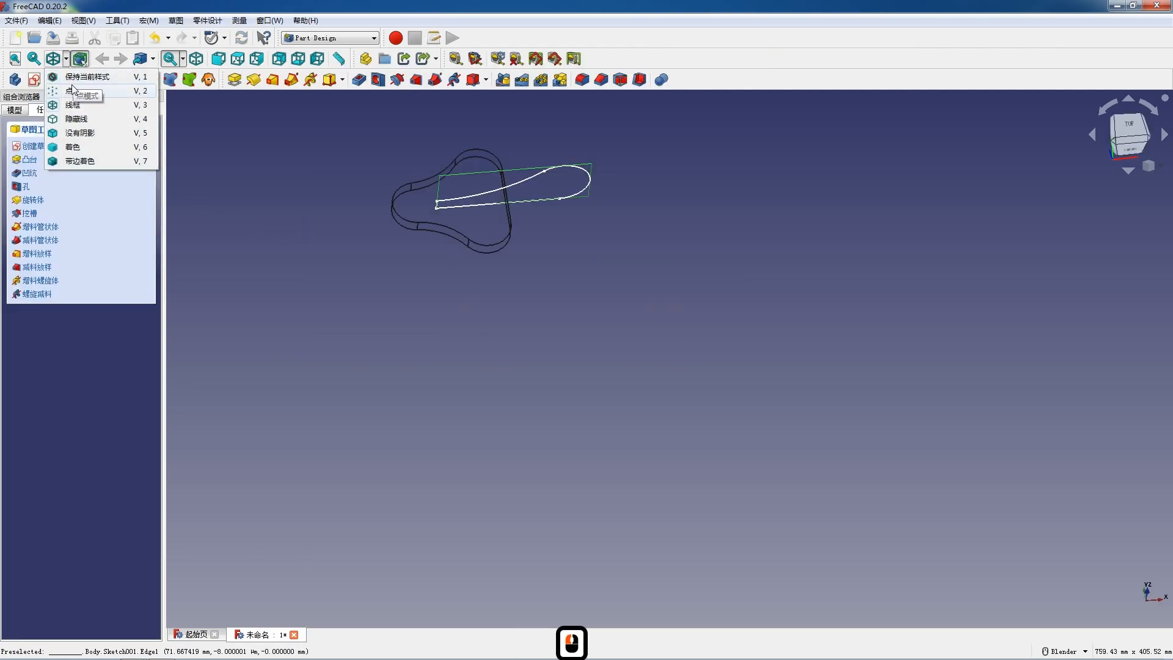
{"action": "left_click", "coordinate": [69, 79]}
{"action": "scroll", "coordinate": [505, 136], "scroll_direction": "up", "scroll_amount": 3}
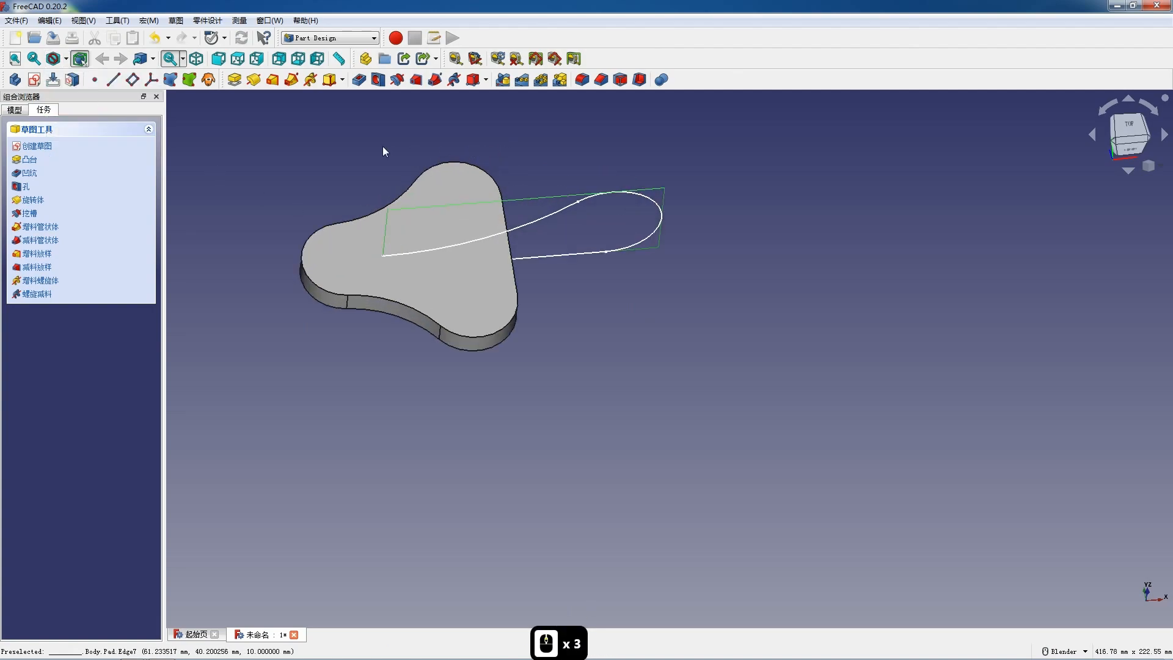
Step: Pad the arm profile 16 mm, symmetric to the sketch plane
{"action": "left_click", "coordinate": [234, 79]}
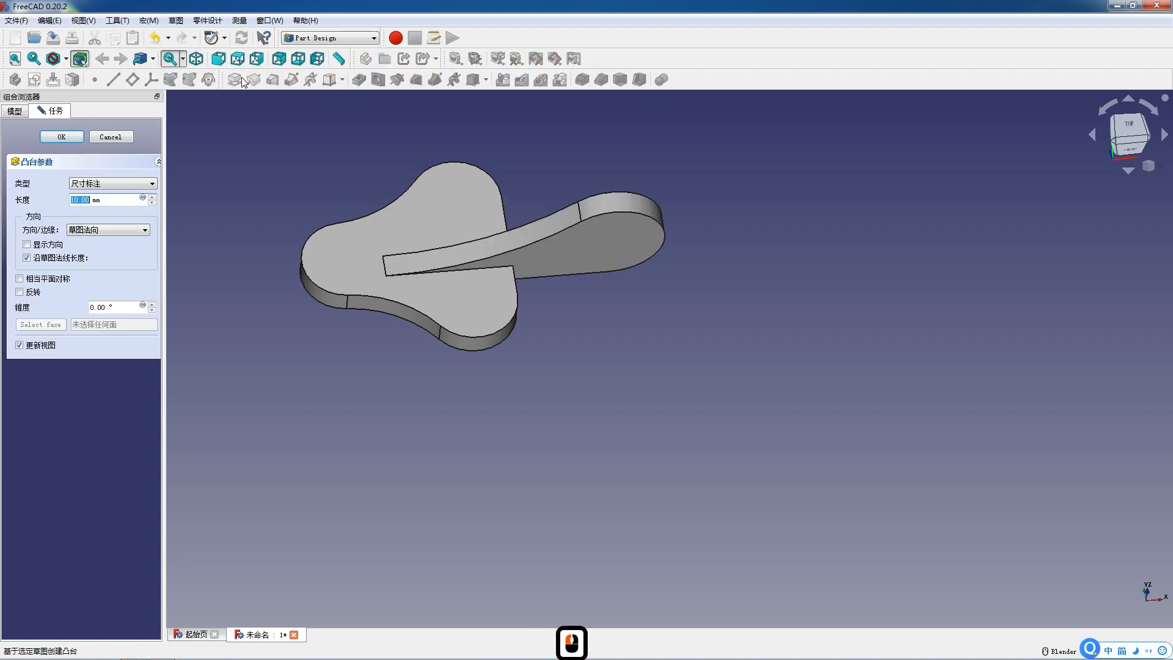
{"action": "type", "text": "1"}
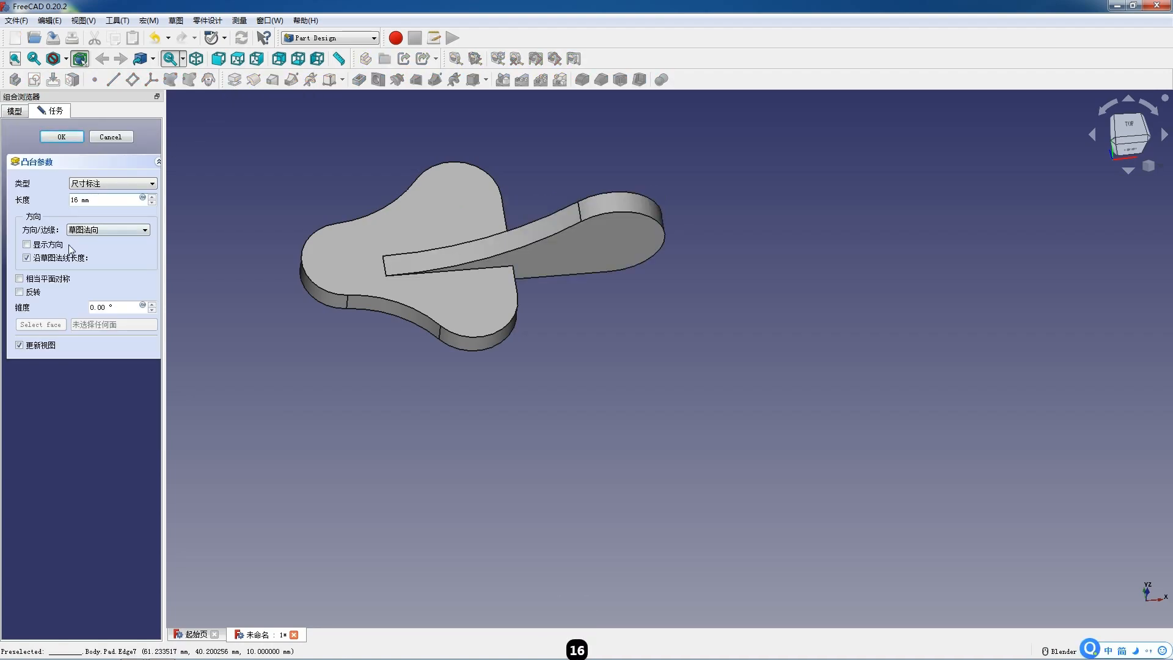
{"action": "left_click", "coordinate": [19, 279]}
{"action": "left_click", "coordinate": [61, 137]}
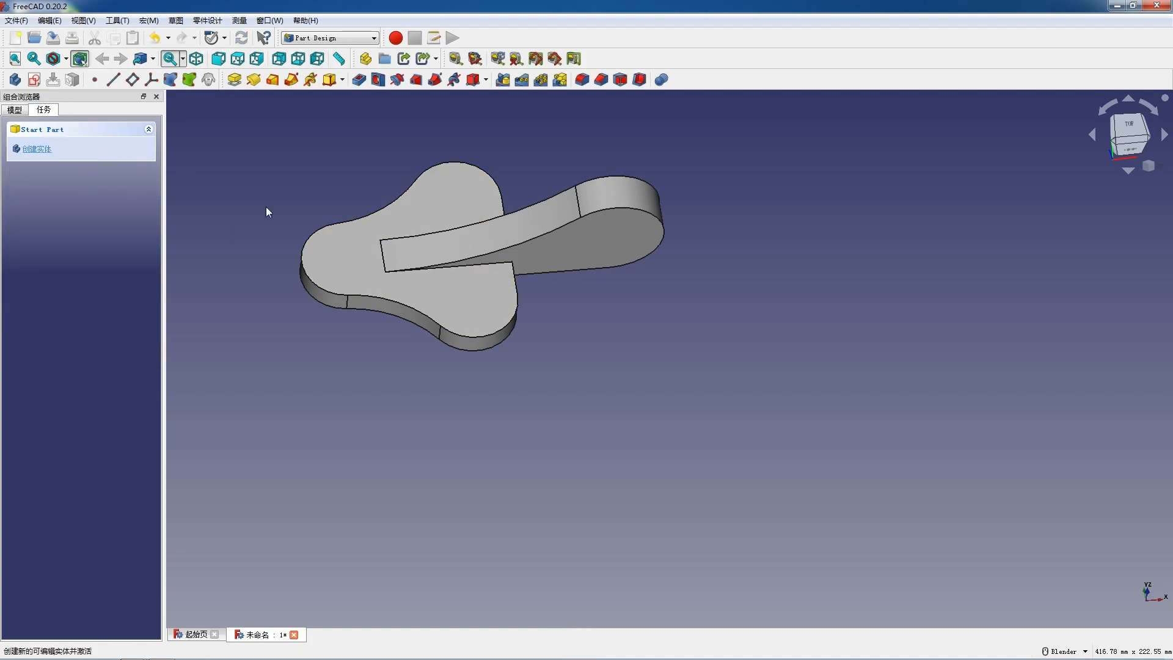
Step: Create a sketch on the plate's top face and reference the outer arcs of the two side lobes as external geometry
{"action": "left_click", "coordinate": [340, 259]}
{"action": "left_click", "coordinate": [35, 83]}
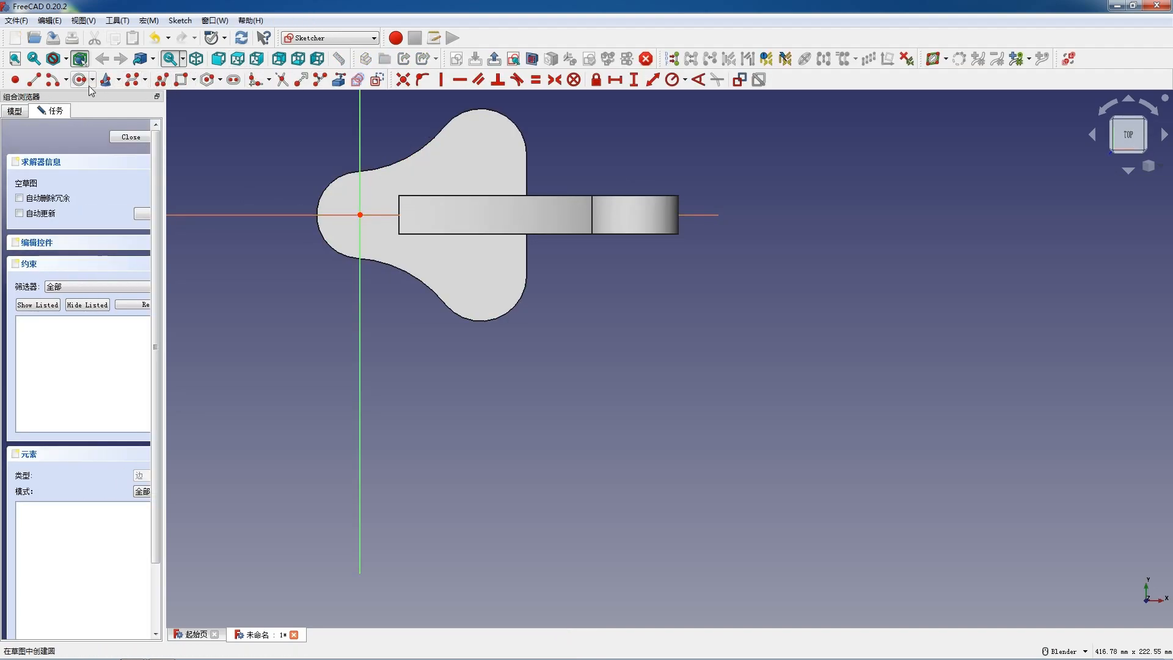
{"action": "left_click", "coordinate": [338, 80]}
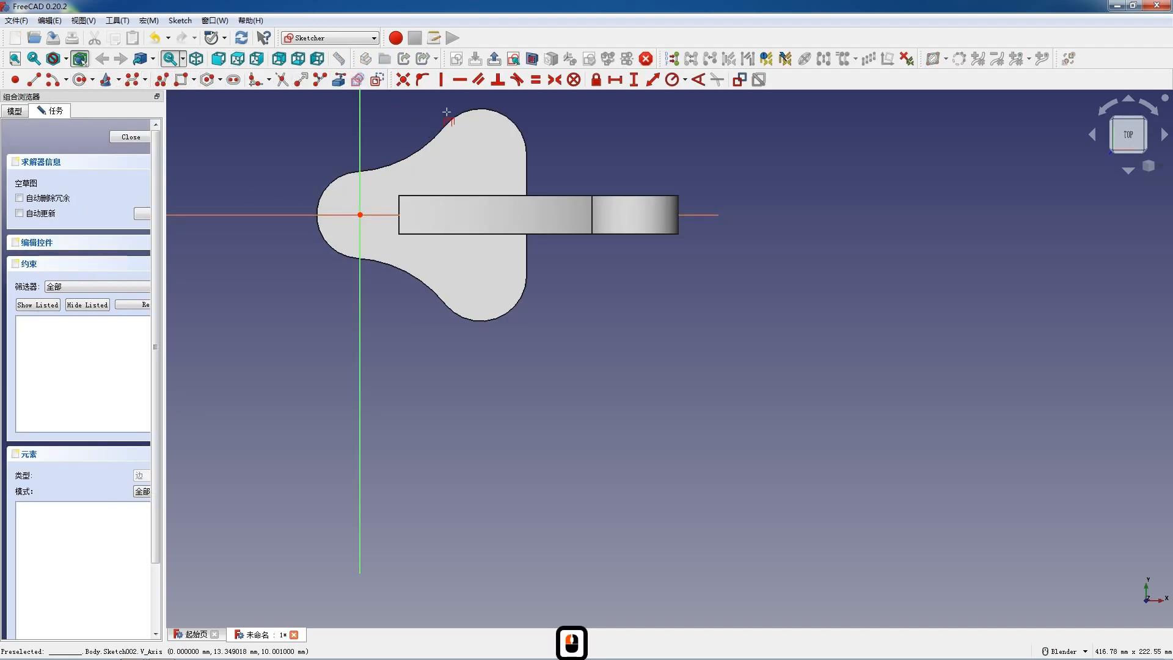
{"action": "left_click", "coordinate": [464, 113]}
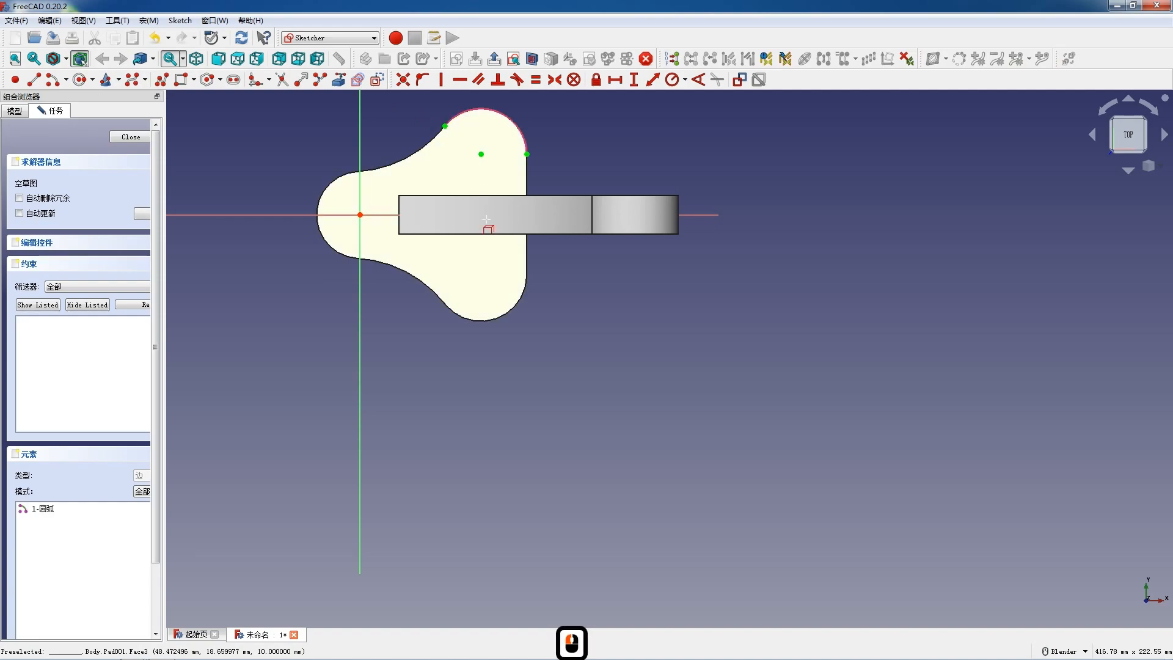
{"action": "left_click", "coordinate": [488, 322]}
{"action": "key", "text": "Escape"}
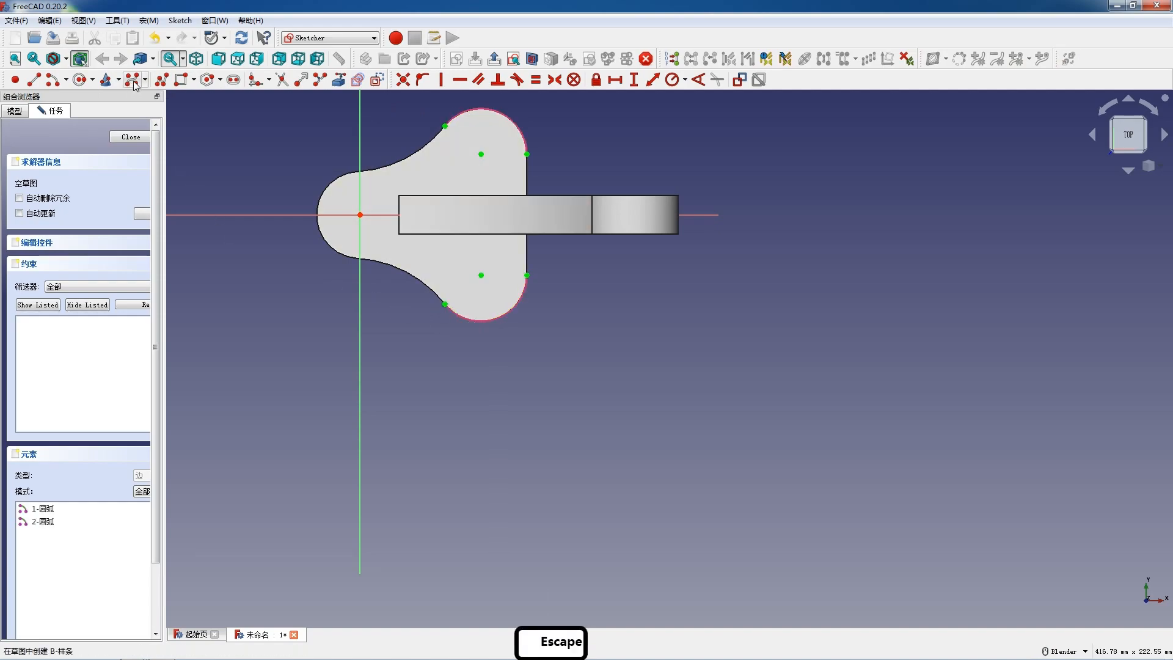
Step: Draw three circles about 5 to 6 mm in radius, centred on the origin and on the centres of the two side lobes
{"action": "left_click", "coordinate": [80, 80]}
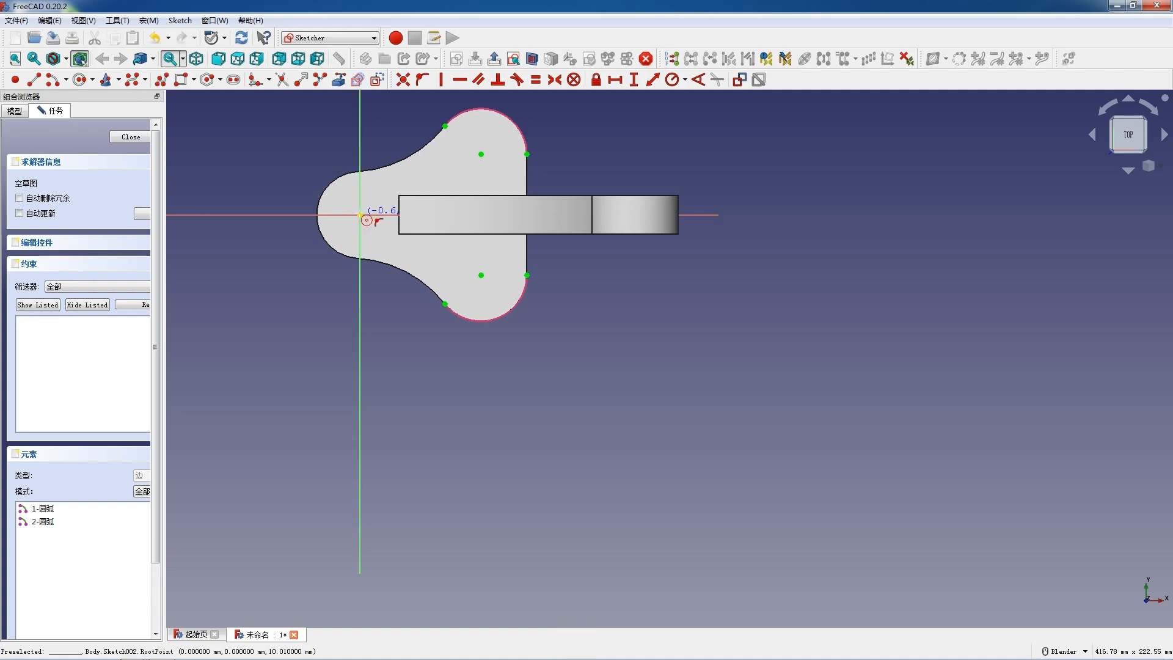
{"action": "left_click", "coordinate": [369, 219]}
{"action": "left_click", "coordinate": [480, 275]}
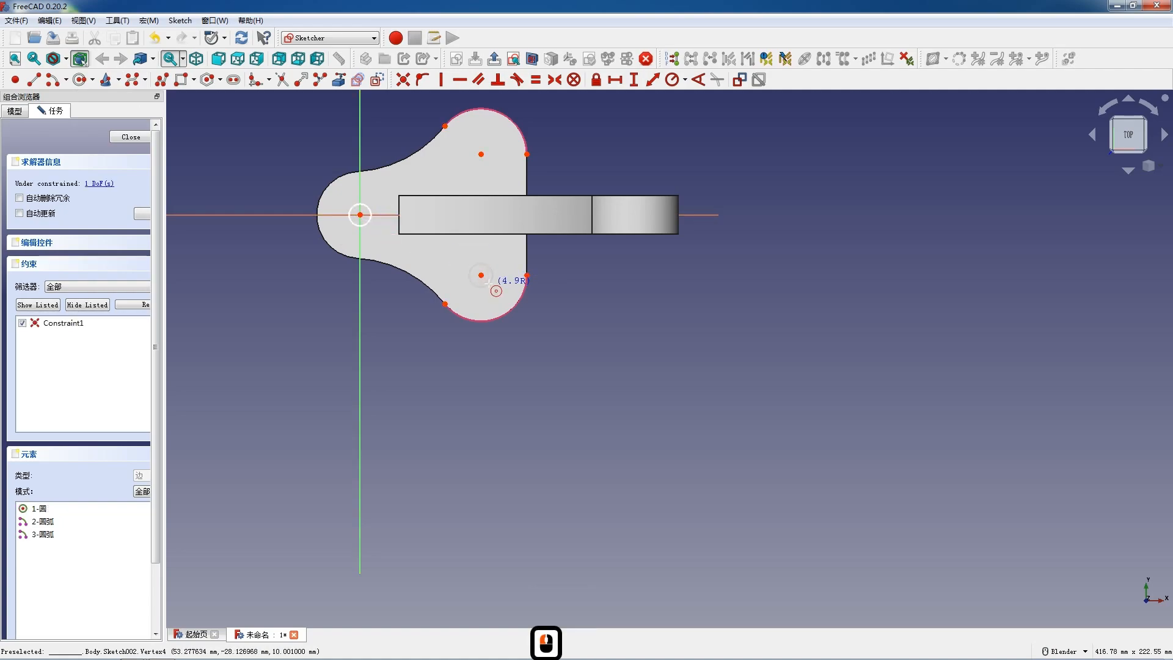
{"action": "left_click", "coordinate": [490, 287]}
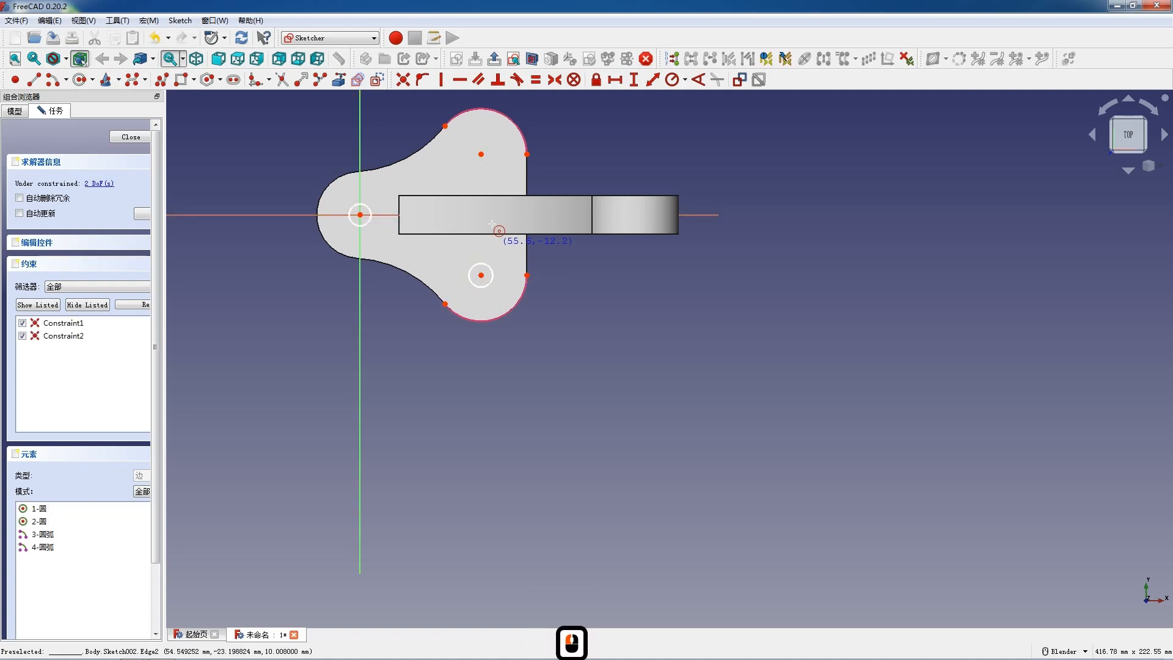
{"action": "left_click", "coordinate": [481, 154]}
{"action": "left_click", "coordinate": [482, 169]}
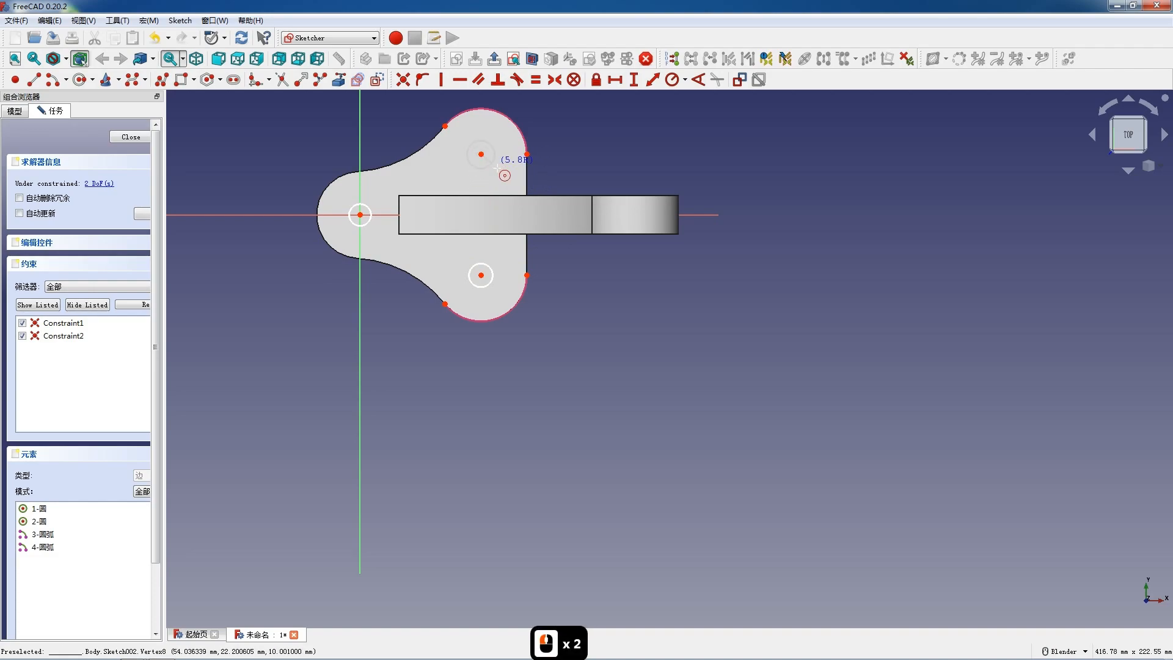
{"action": "key", "text": "Escape"}
Step: Constrain the three circles on the plate to be equal
{"action": "left_click", "coordinate": [476, 168]}
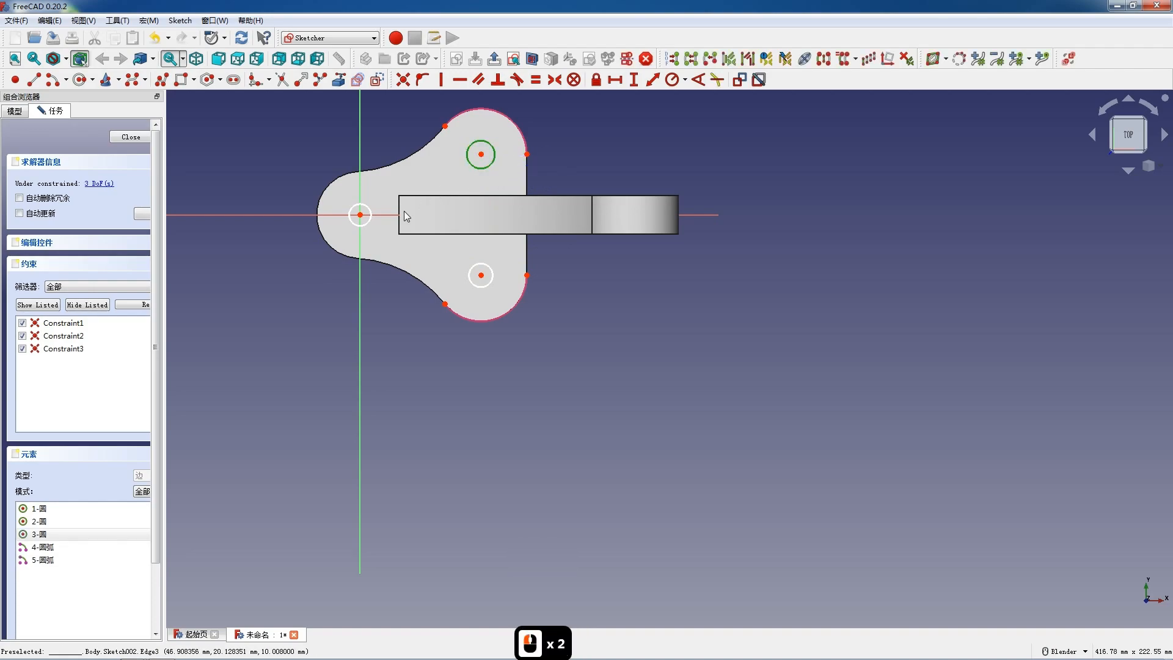
{"action": "left_click", "coordinate": [366, 224]}
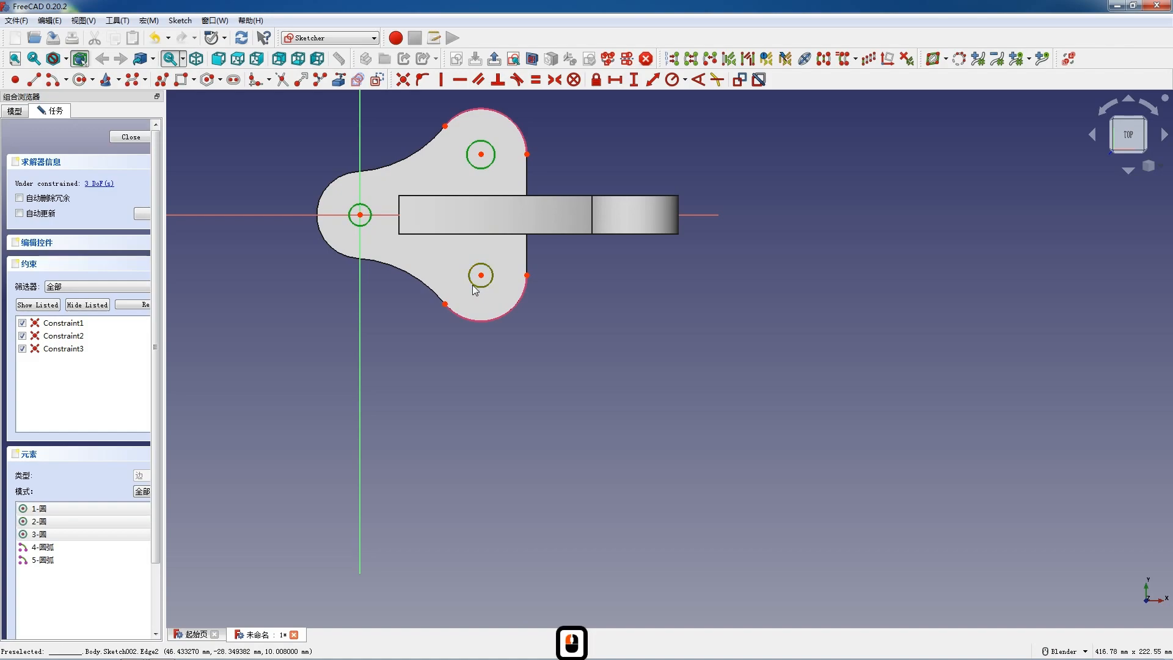
{"action": "left_click", "coordinate": [475, 289]}
{"action": "key", "text": "e"}
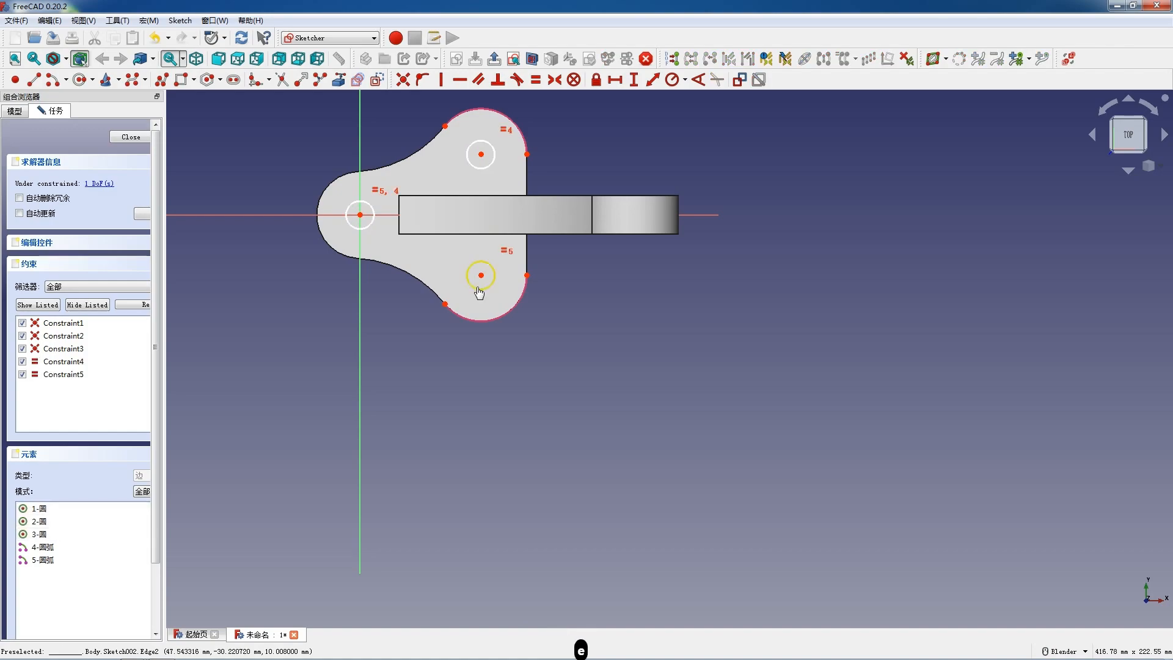
Step: Constrain the circles' radius to 6 mm and close the sketch
{"action": "left_click", "coordinate": [480, 289]}
{"action": "left_click", "coordinate": [672, 80]}
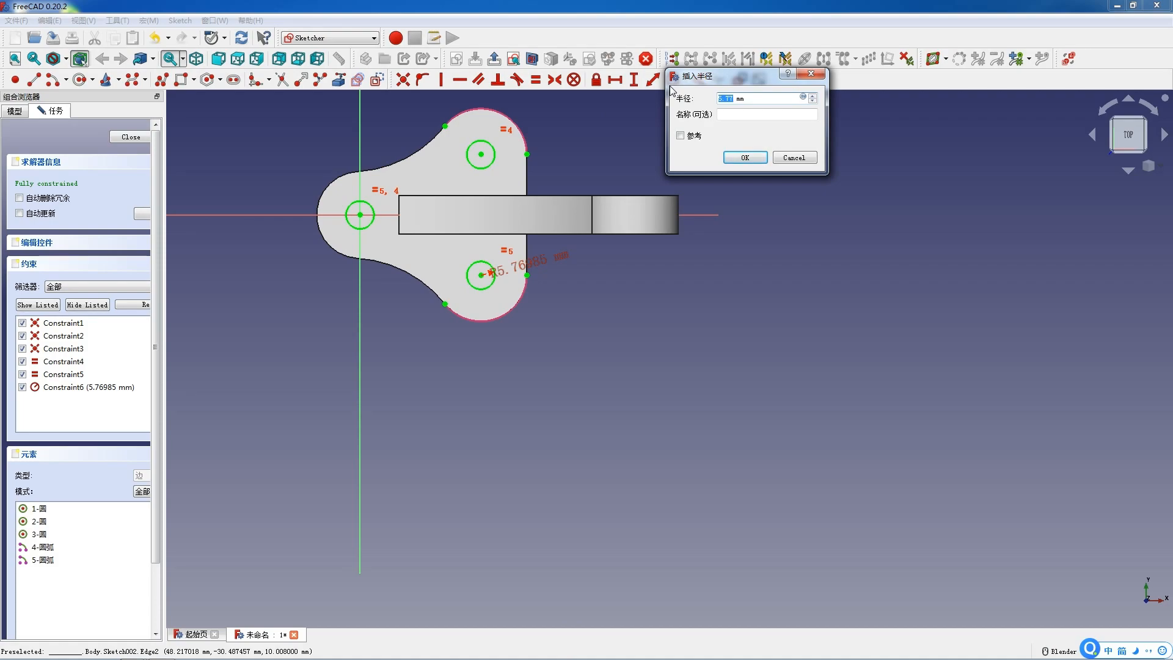
{"action": "key", "text": "Return"}
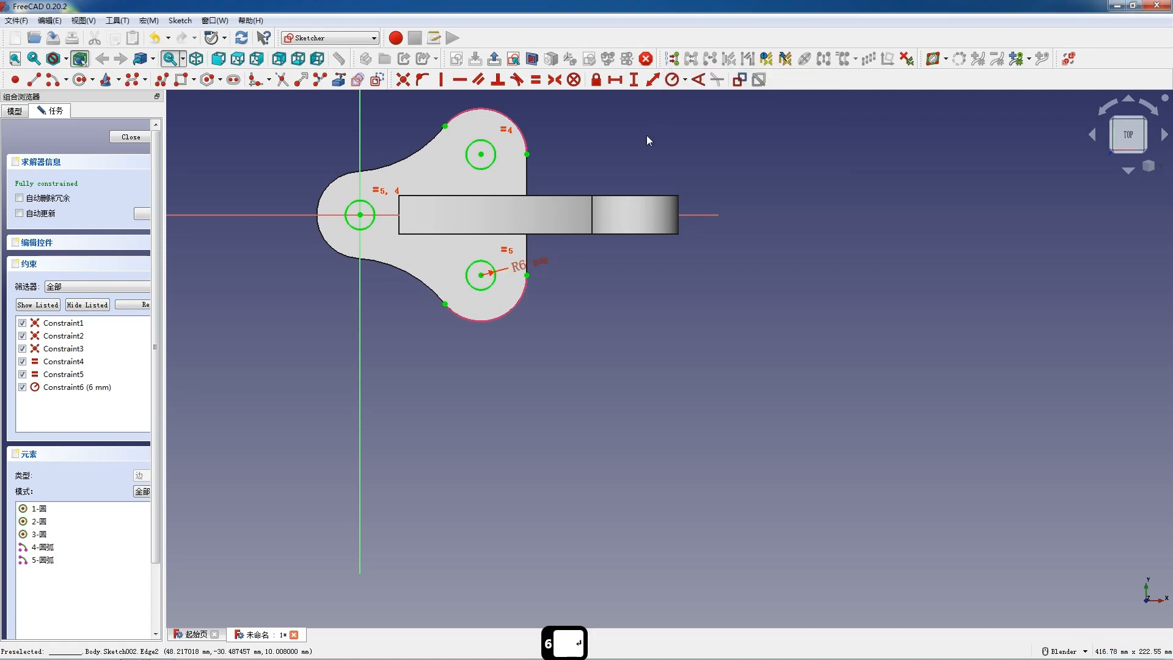
{"action": "left_click", "coordinate": [130, 137]}
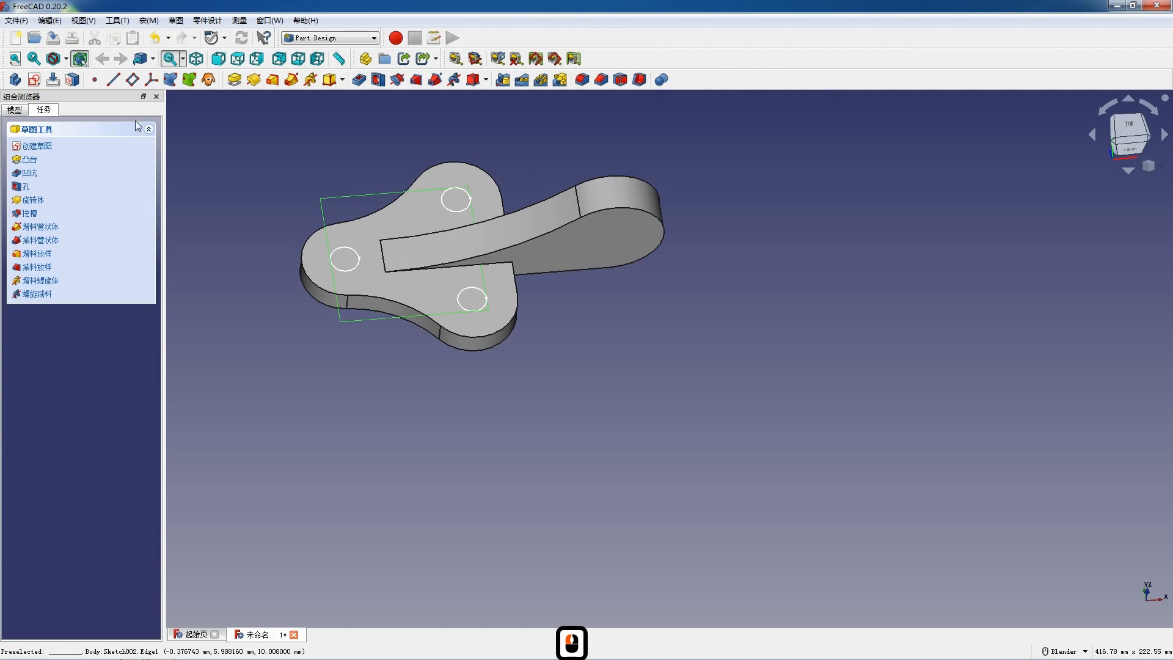
Step: Pocket the three circles through the plate with the type set to through all (通过所有)
{"action": "left_click", "coordinate": [359, 79]}
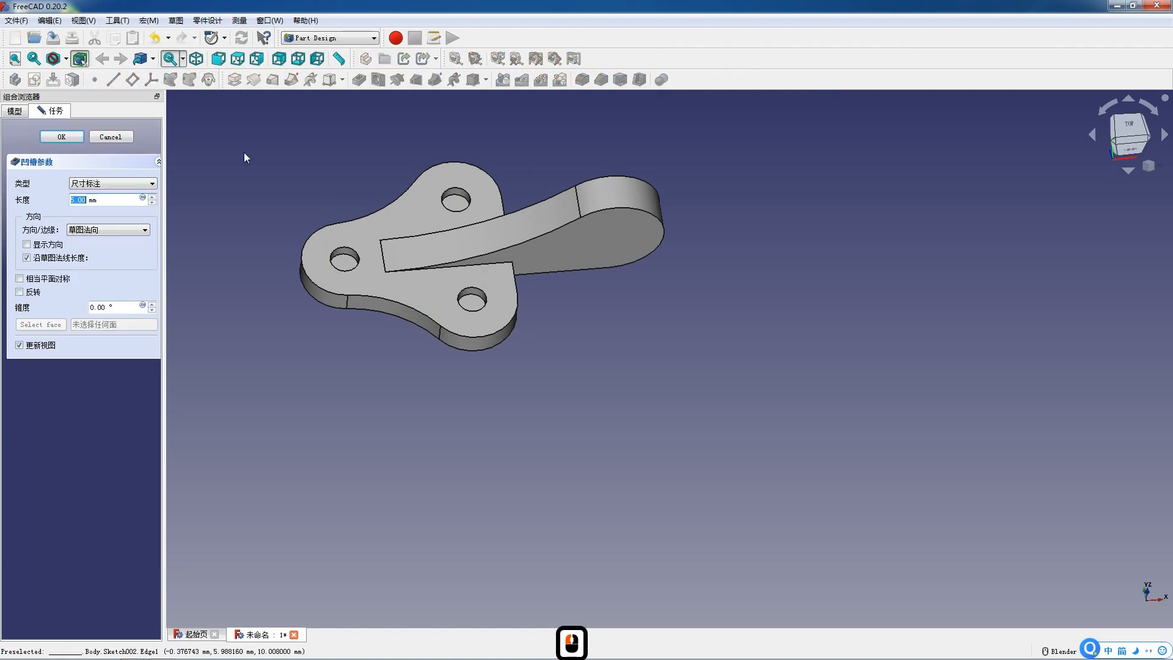
{"action": "left_click", "coordinate": [122, 180]}
{"action": "left_click", "coordinate": [117, 191]}
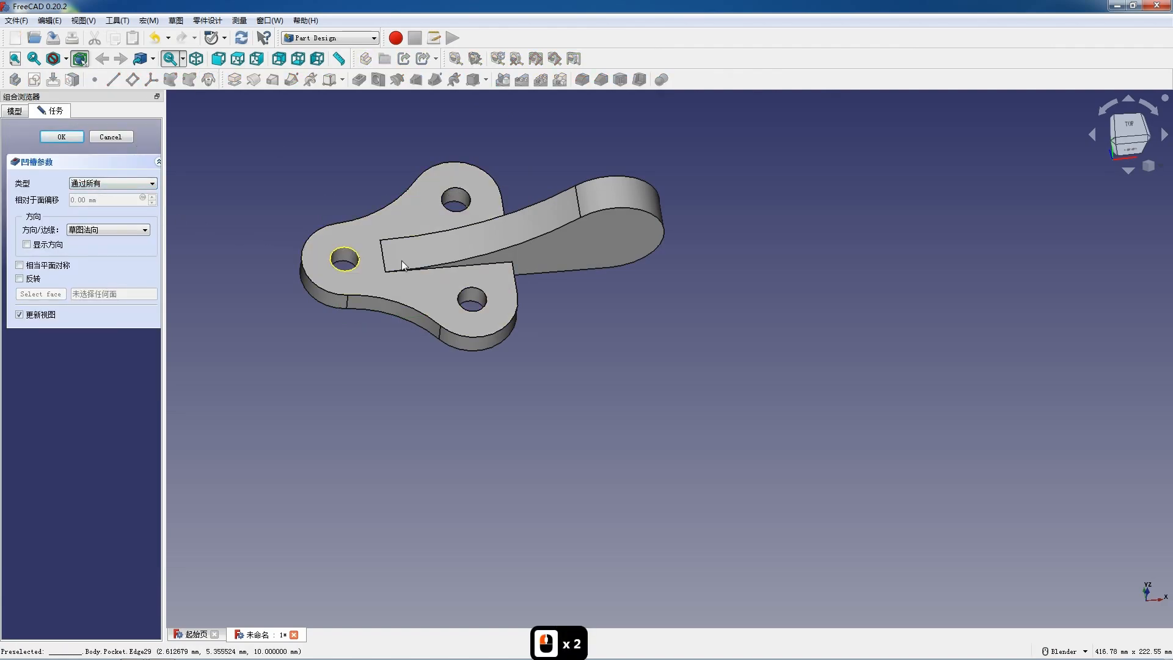
{"action": "left_click", "coordinate": [619, 234]}
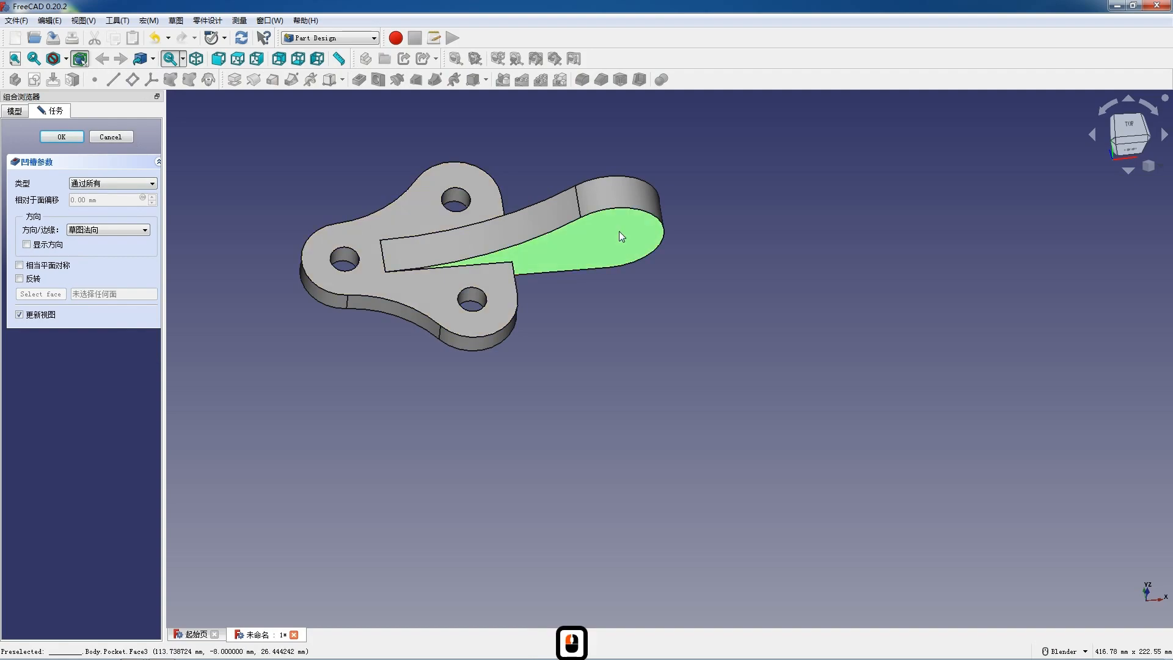
{"action": "left_click", "coordinate": [61, 136]}
Step: Create a sketch on the arm's flat side face and reference the arm's rounded end arc as external geometry
{"action": "left_click", "coordinate": [33, 80]}
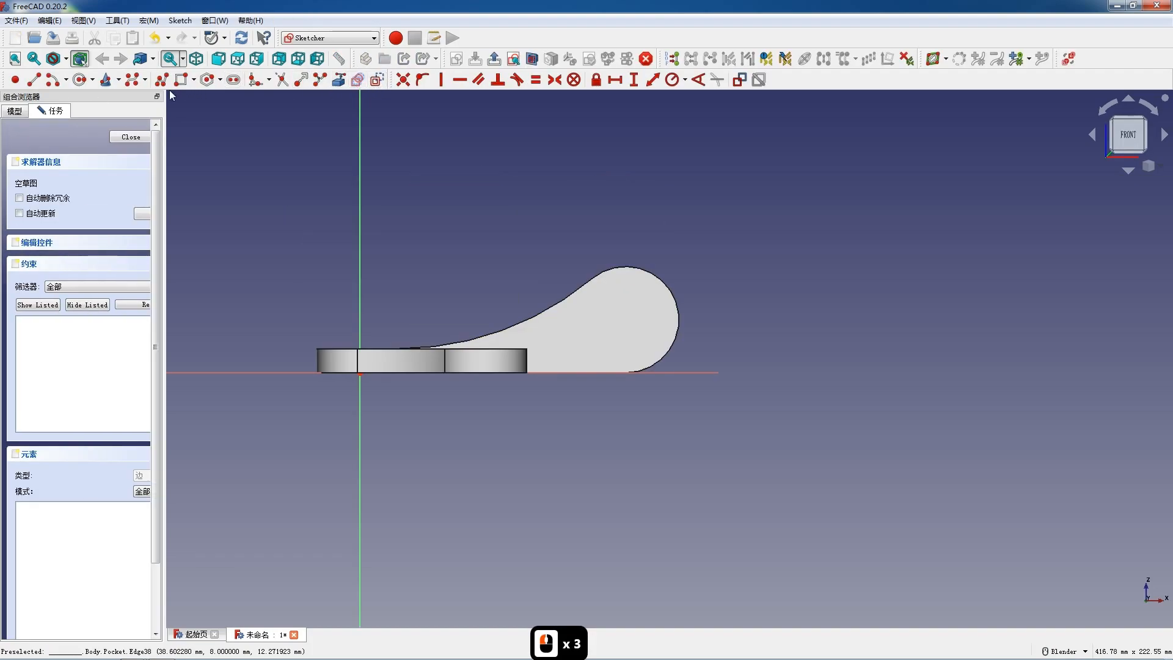
{"action": "left_click", "coordinate": [338, 80]}
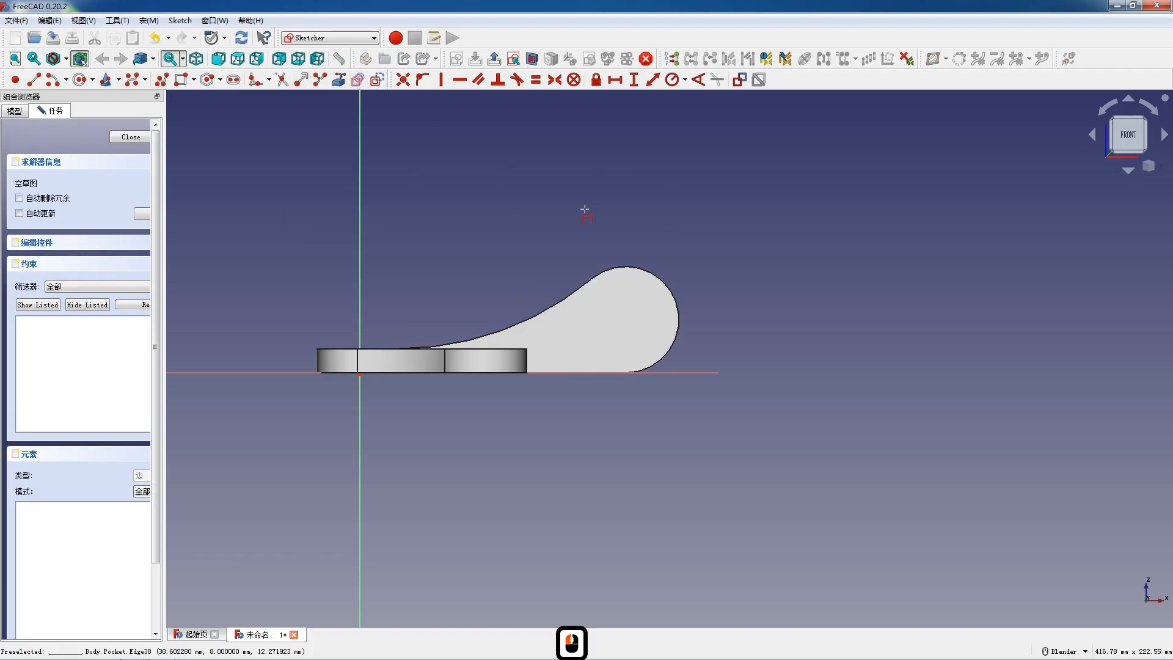
{"action": "left_click", "coordinate": [638, 266]}
Step: Draw a circle about 10.5 mm in radius, concentric with the arm's rounded end
{"action": "left_click", "coordinate": [79, 79]}
{"action": "left_click", "coordinate": [625, 320]}
{"action": "left_click", "coordinate": [643, 338]}
{"action": "key", "text": "Escape"}
Step: Constrain the arm circle's radius to 10 mm and close the sketch
{"action": "left_click", "coordinate": [644, 338]}
{"action": "left_click", "coordinate": [644, 339]}
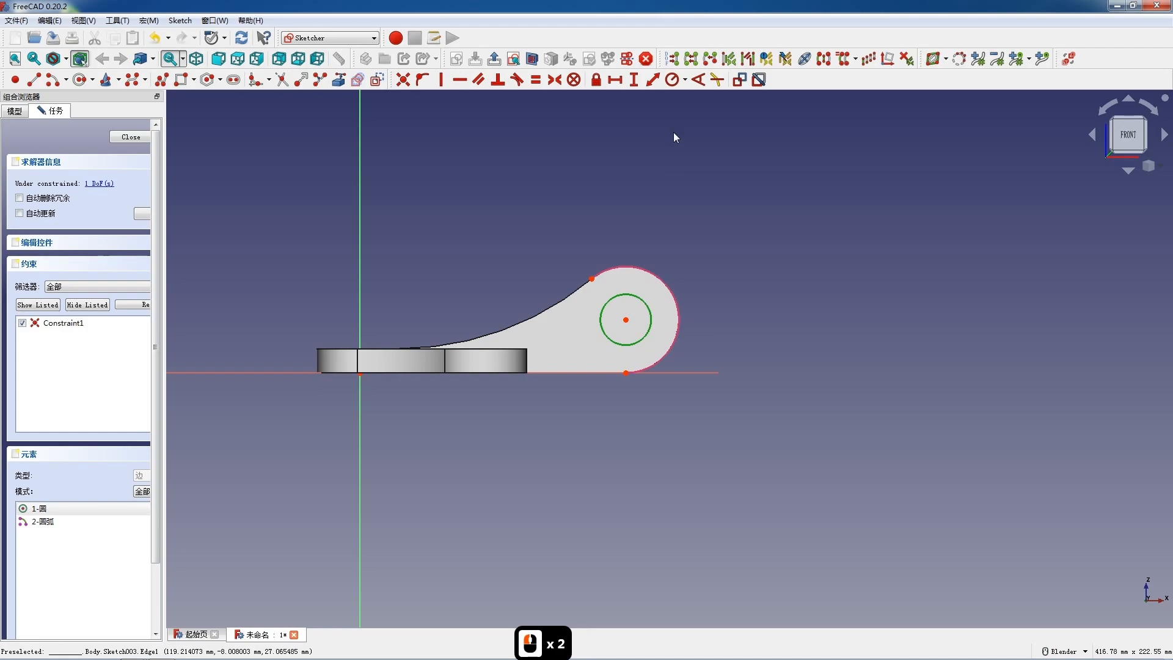
{"action": "left_click", "coordinate": [672, 80]}
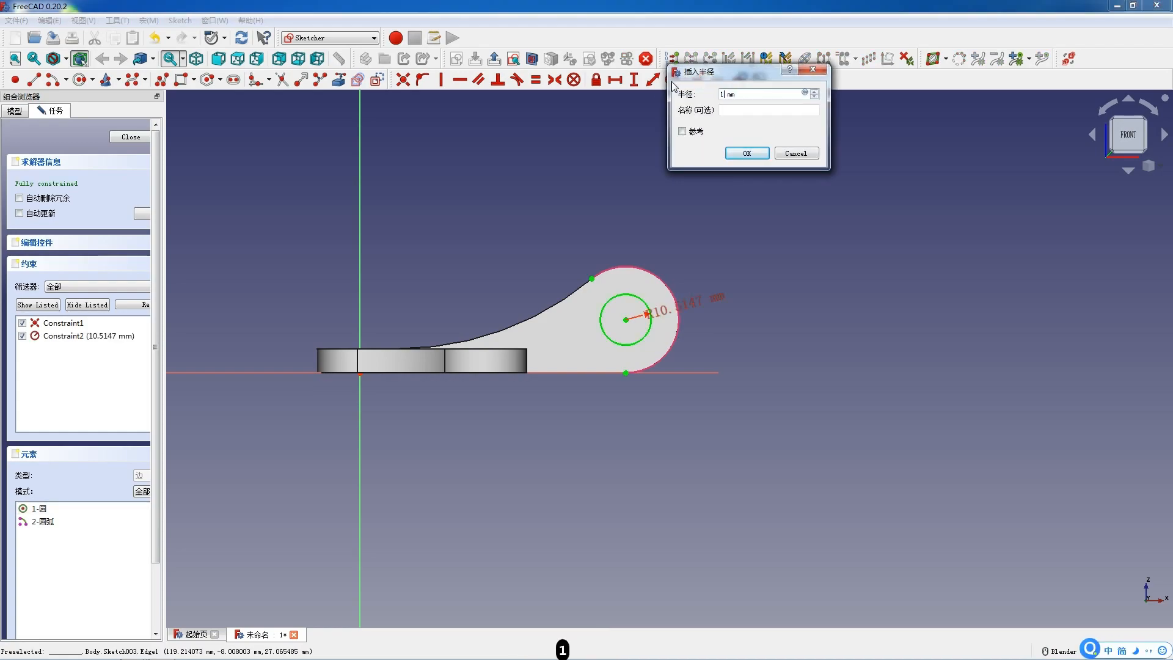
{"action": "key", "text": "Return"}
{"action": "left_click", "coordinate": [129, 140]}
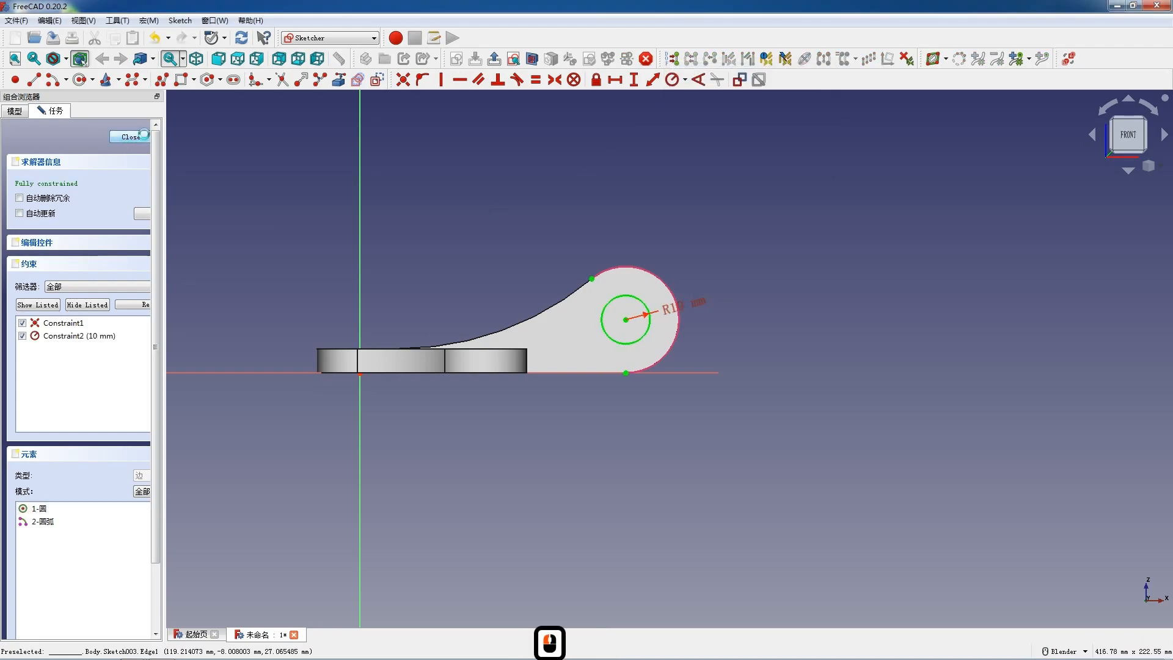
Step: Pocket the arm circle through the whole arm with the type set to through all (通过所有)
{"action": "left_click", "coordinate": [362, 82]}
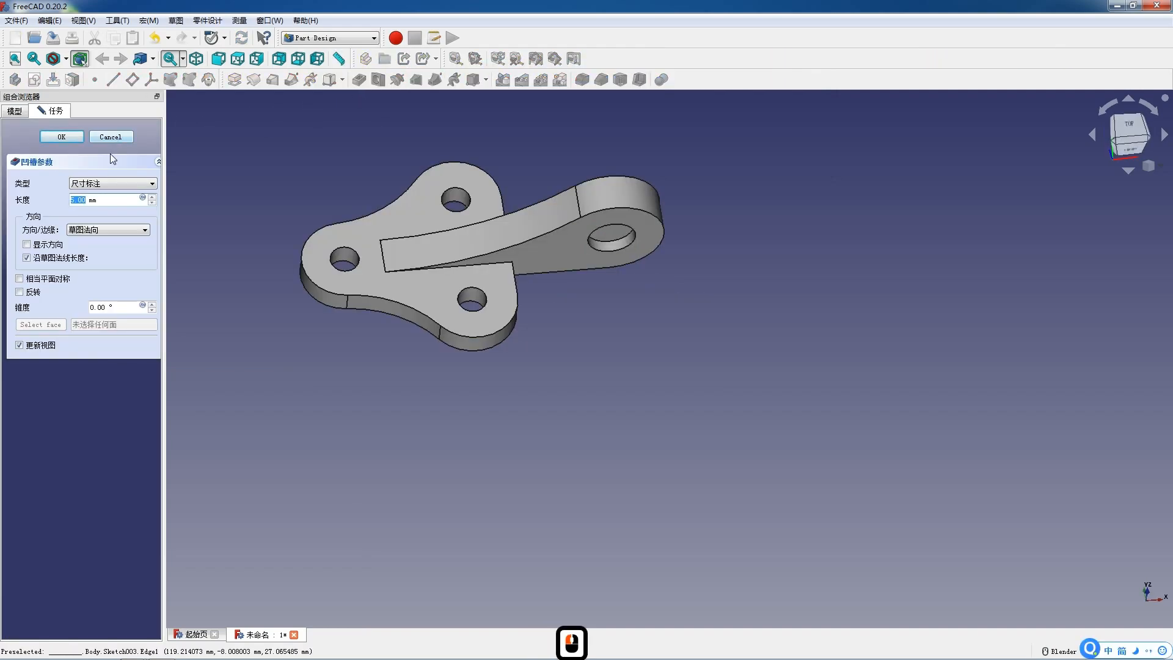
{"action": "left_click", "coordinate": [109, 185]}
{"action": "left_click", "coordinate": [109, 193]}
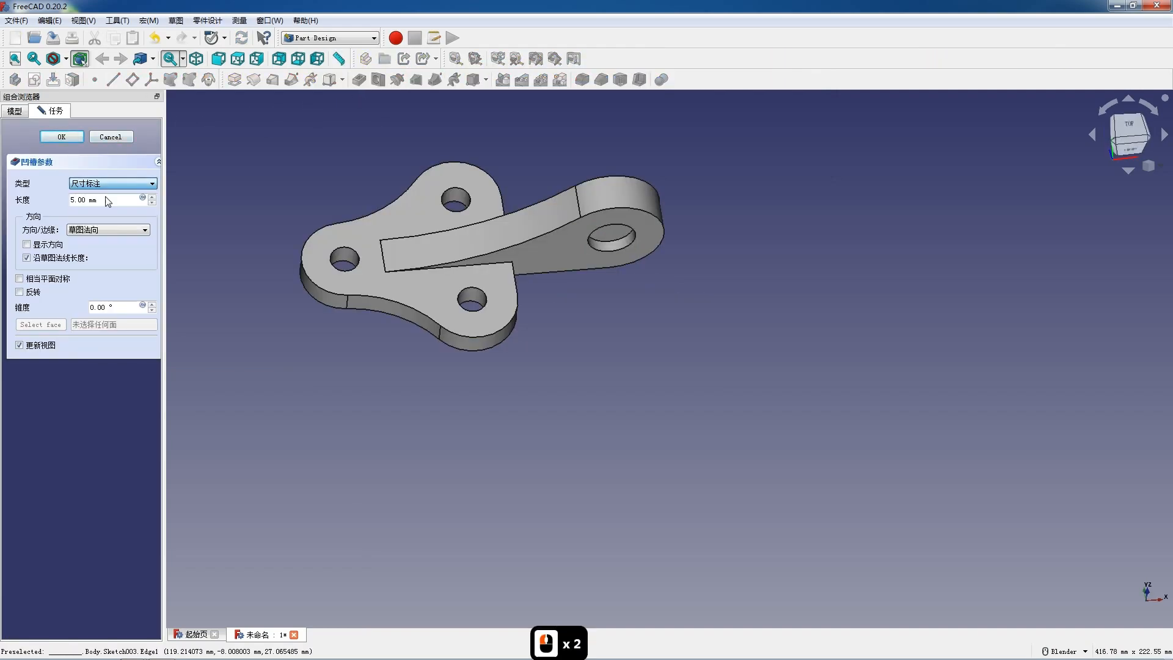
{"action": "left_click", "coordinate": [76, 139]}
Step: Set the model to the front view and switch to the TechDraw workbench
{"action": "key", "text": "shift"}
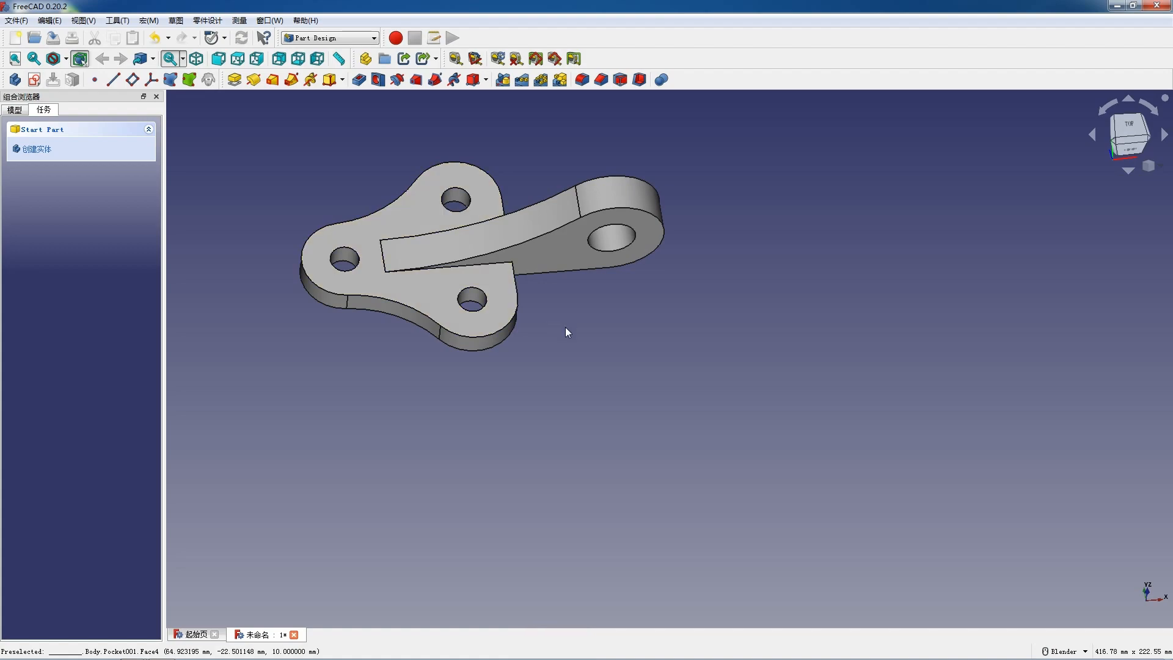
{"action": "middle_click_drag", "start_coordinate": [490, 362], "coordinate": [397, 342]}
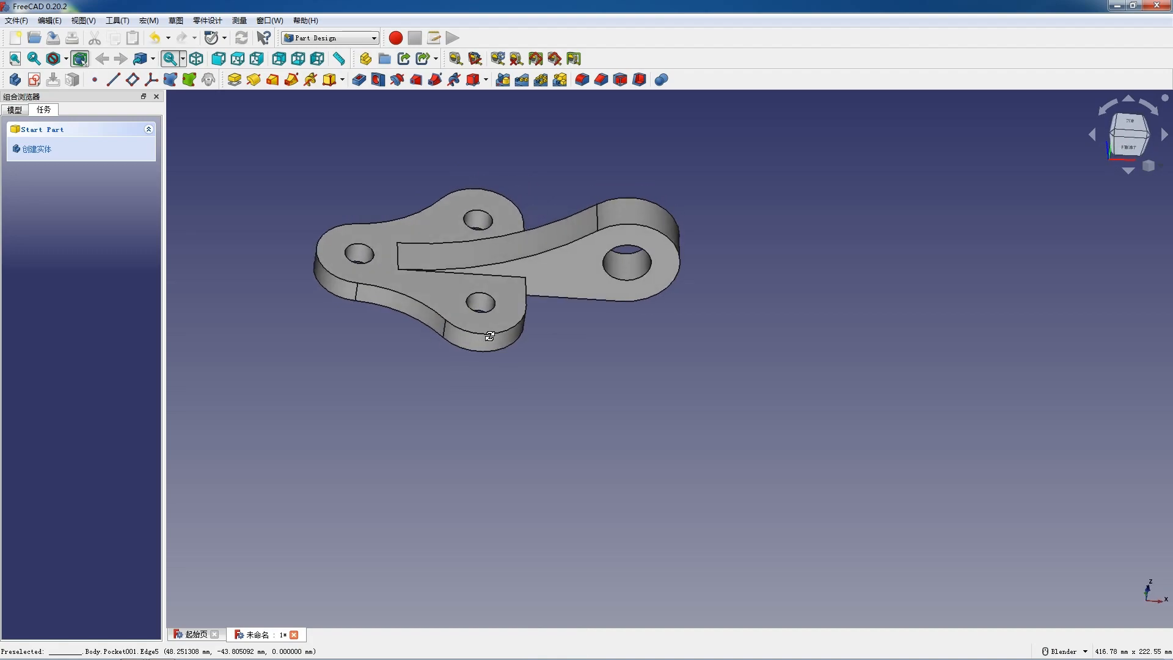
{"action": "left_click", "coordinate": [218, 58]}
{"action": "left_click", "coordinate": [343, 42]}
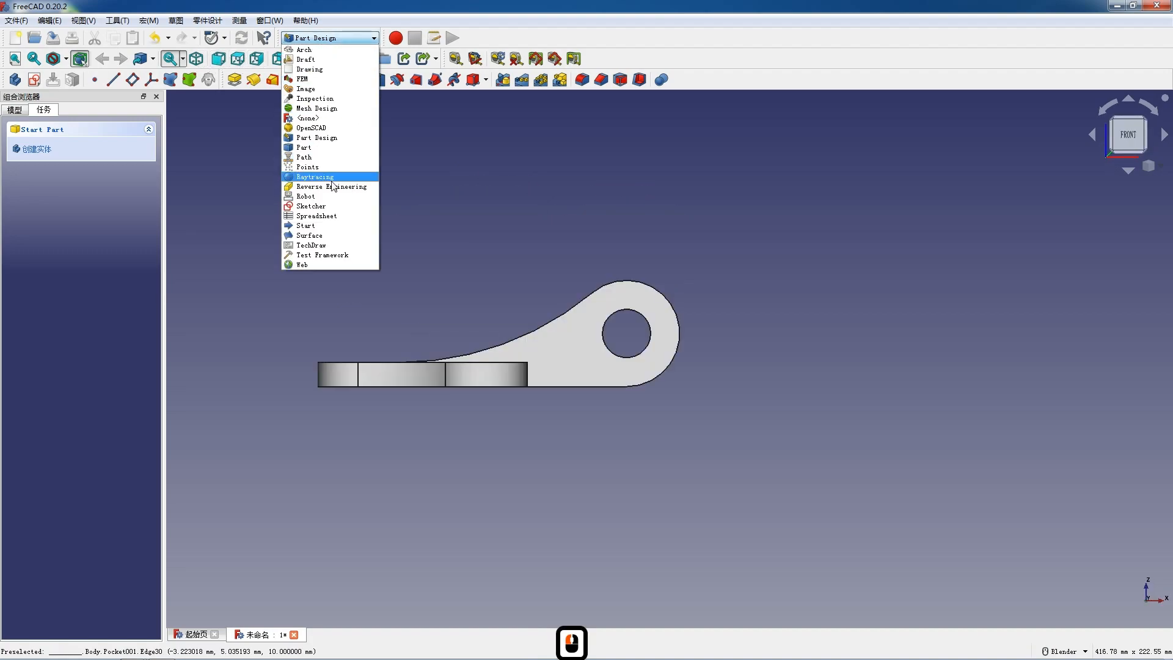
{"action": "left_click", "coordinate": [317, 243]}
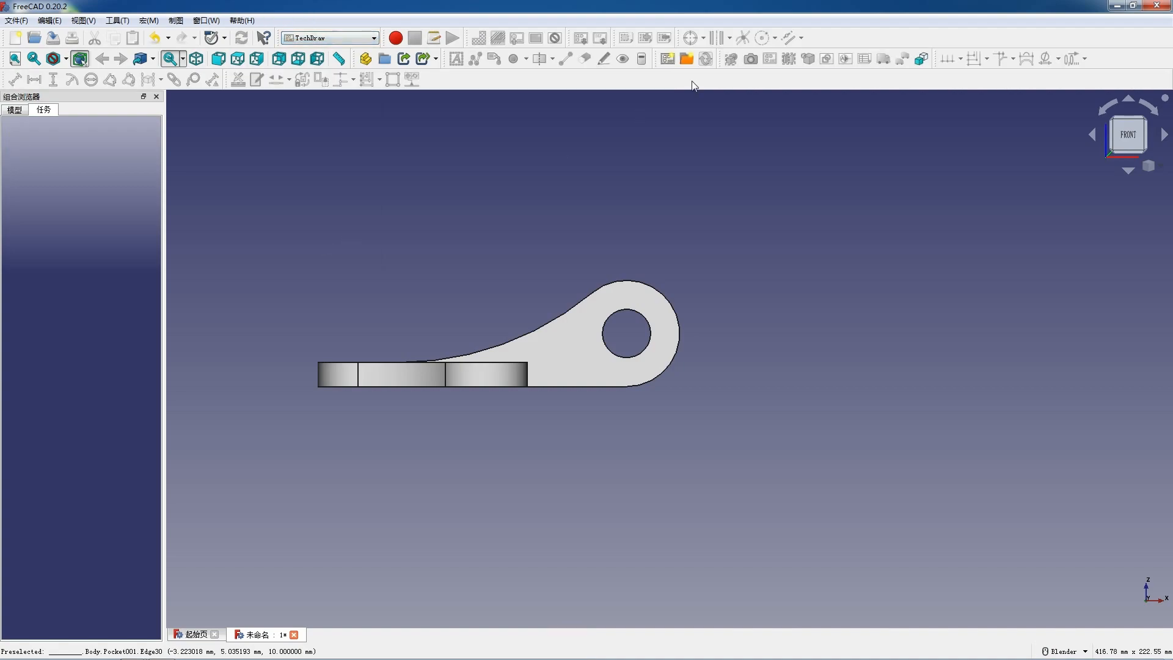
Step: Insert a landscape drawing page using a custom template from the 大师之路Master's Path_图框_zh_CN folder
{"action": "left_click", "coordinate": [686, 59]}
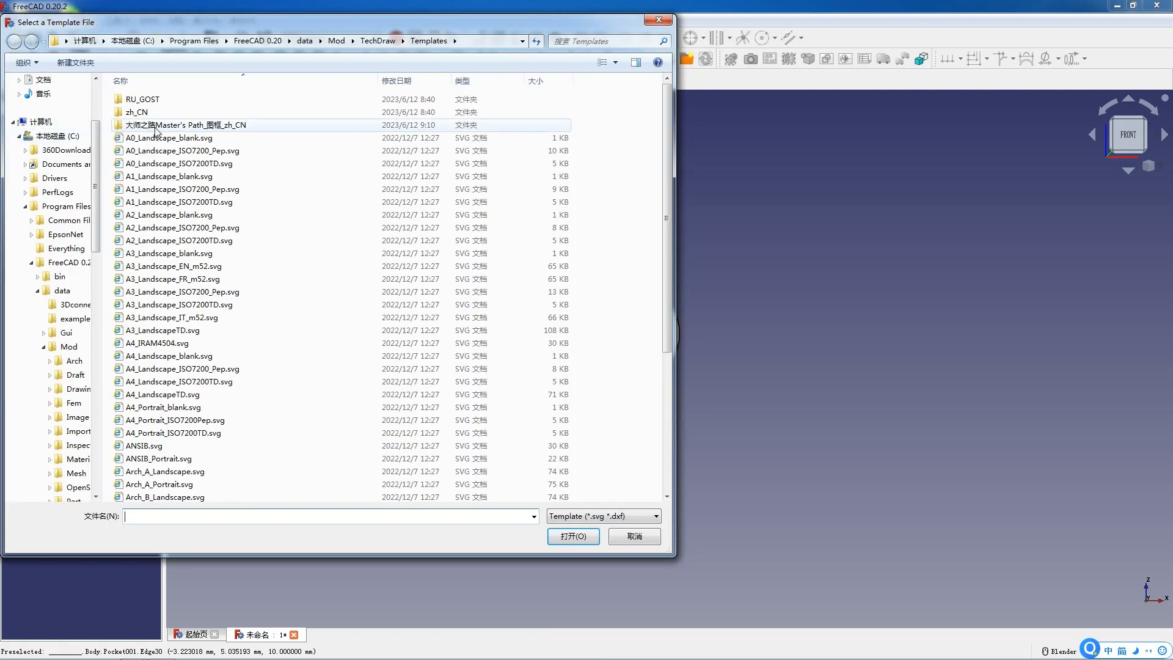
{"action": "double_click", "coordinate": [139, 126]}
{"action": "double_click", "coordinate": [139, 105]}
{"action": "double_click", "coordinate": [143, 138]}
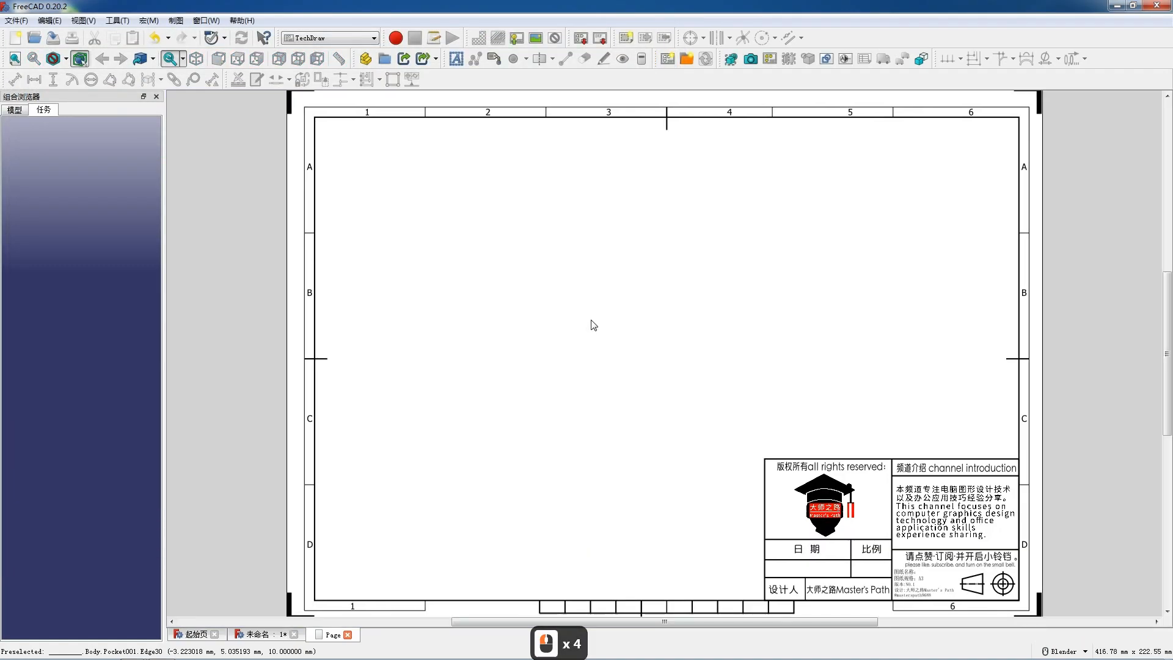
Step: Insert a projection group of the Body and bring up the drawing page with the projection settings still open
{"action": "left_click", "coordinate": [14, 110]}
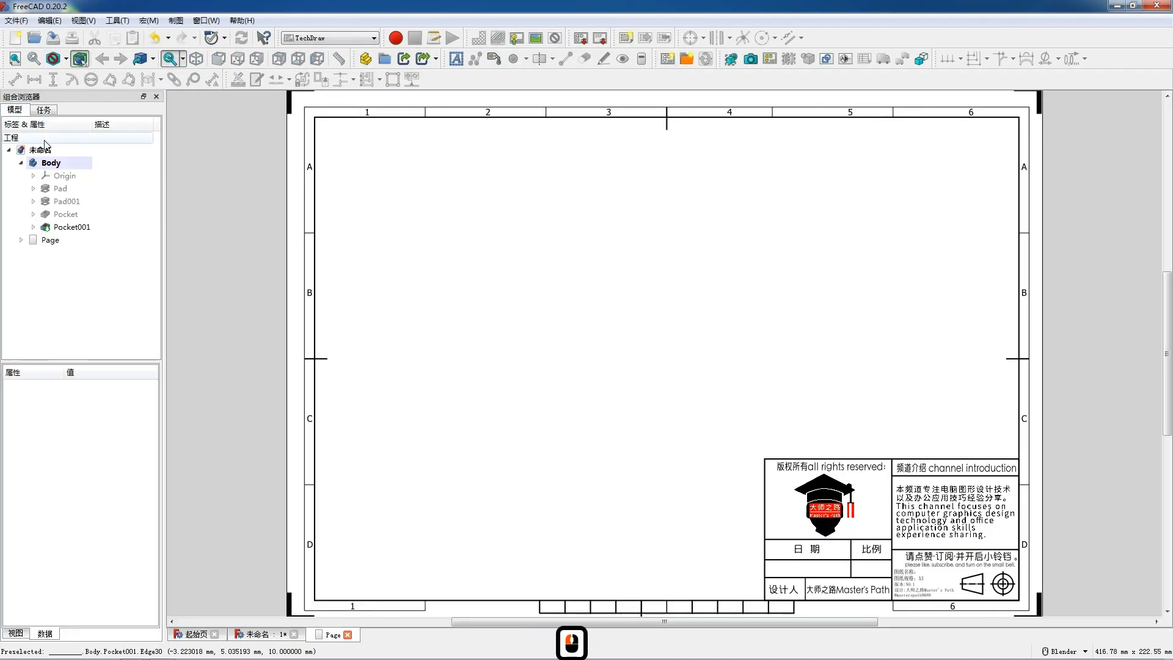
{"action": "double_click", "coordinate": [51, 163]}
{"action": "left_click", "coordinate": [772, 62]}
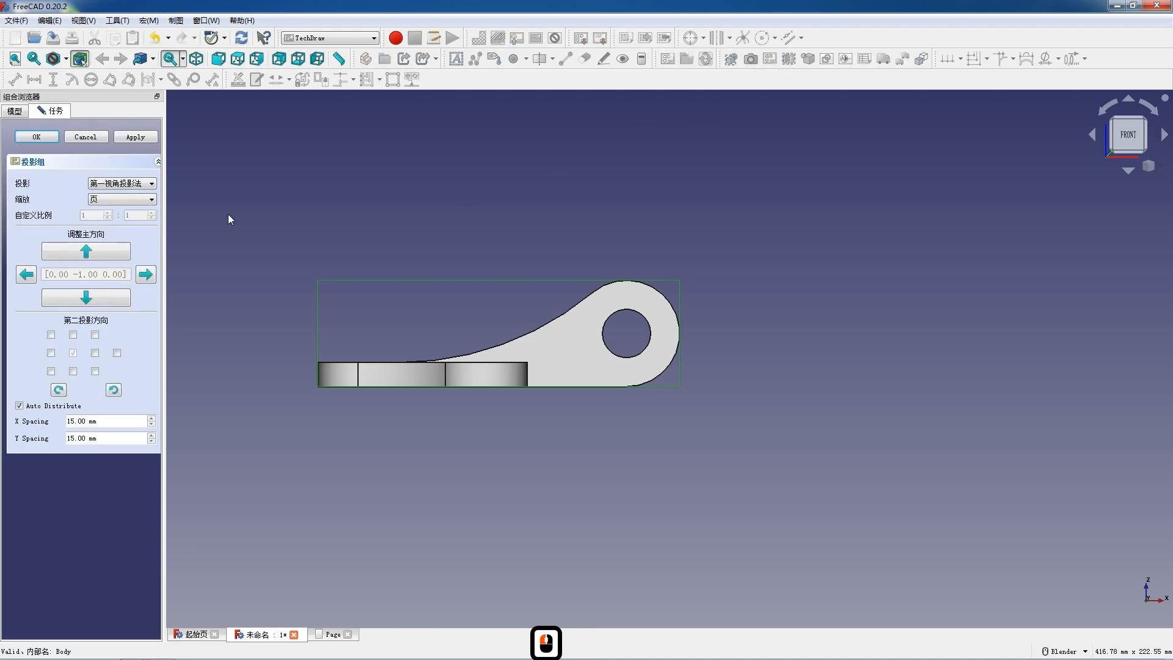
{"action": "left_click", "coordinate": [15, 110]}
{"action": "double_click", "coordinate": [50, 242]}
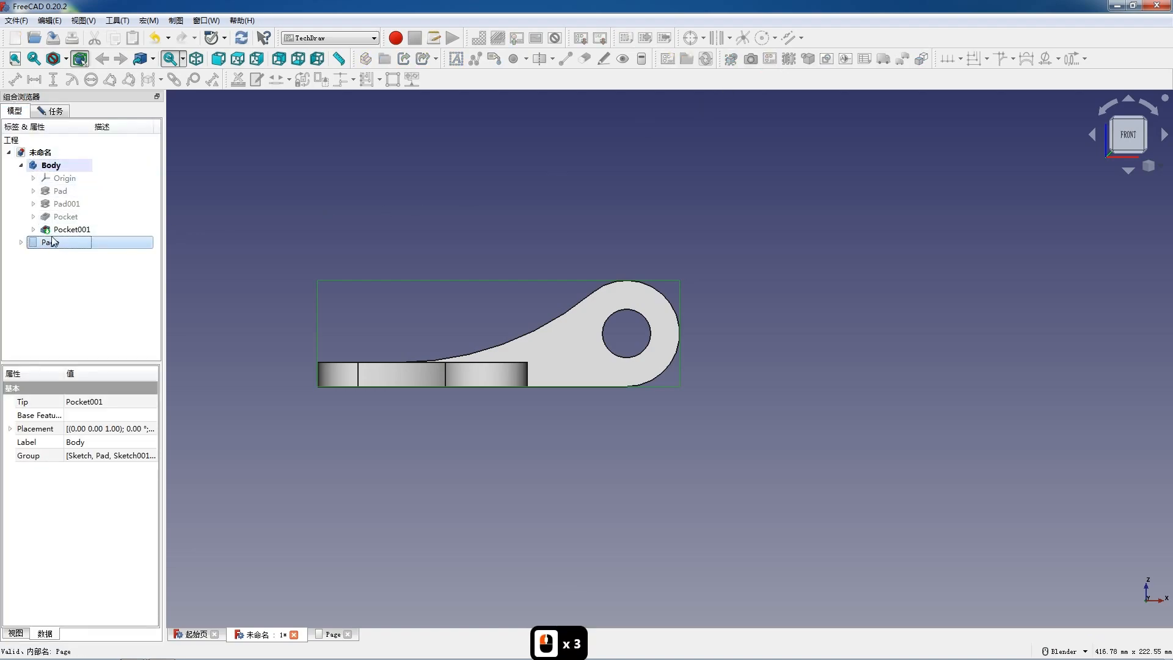
{"action": "left_click", "coordinate": [53, 111]}
{"action": "scroll", "coordinate": [431, 312], "scroll_direction": "down", "scroll_amount": 2}
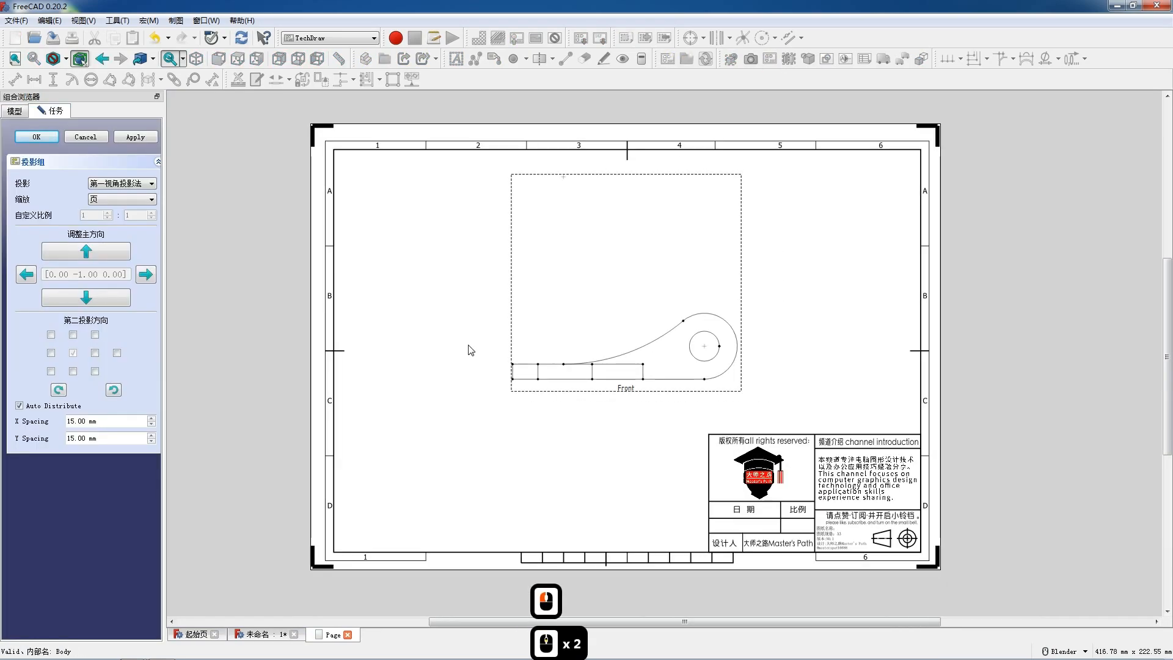
Step: Move the front view to the sheet's upper-left area and add the top view below it
{"action": "left_click_drag", "start_coordinate": [631, 392], "coordinate": [467, 305]}
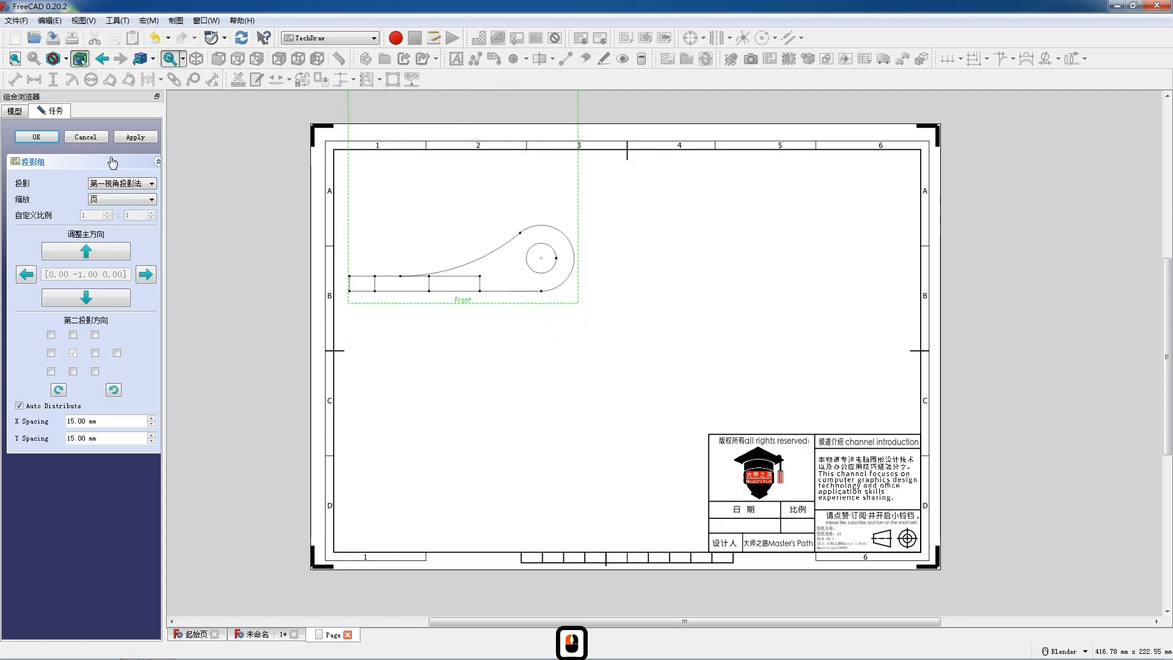
{"action": "left_click", "coordinate": [73, 371]}
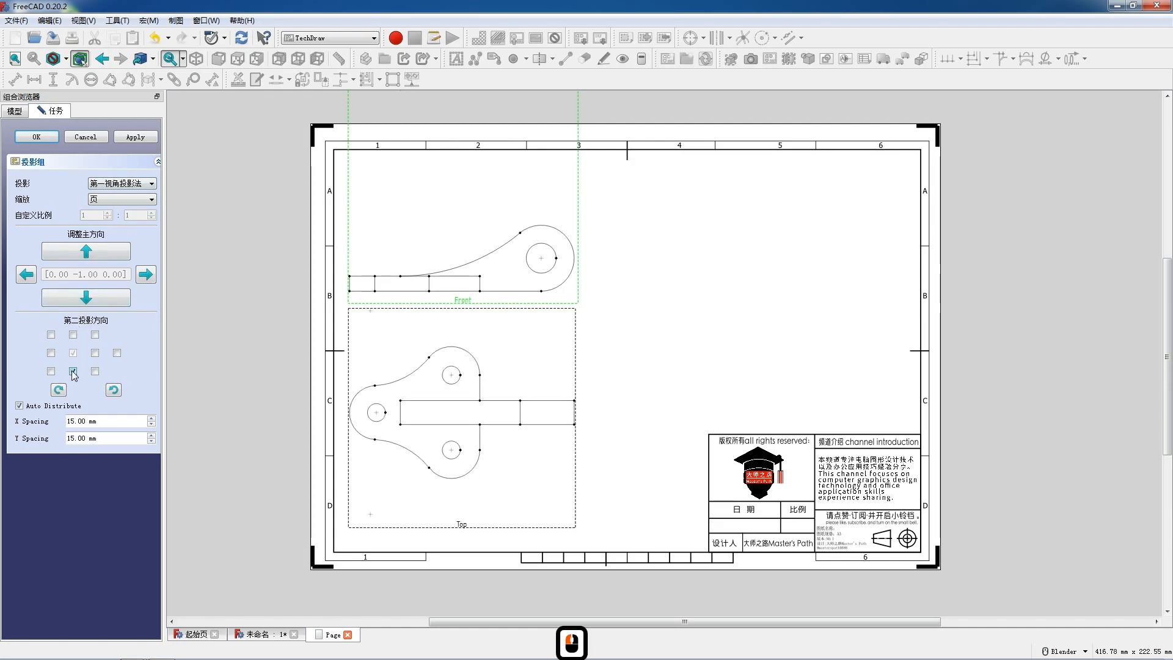
{"action": "left_click", "coordinate": [95, 353]}
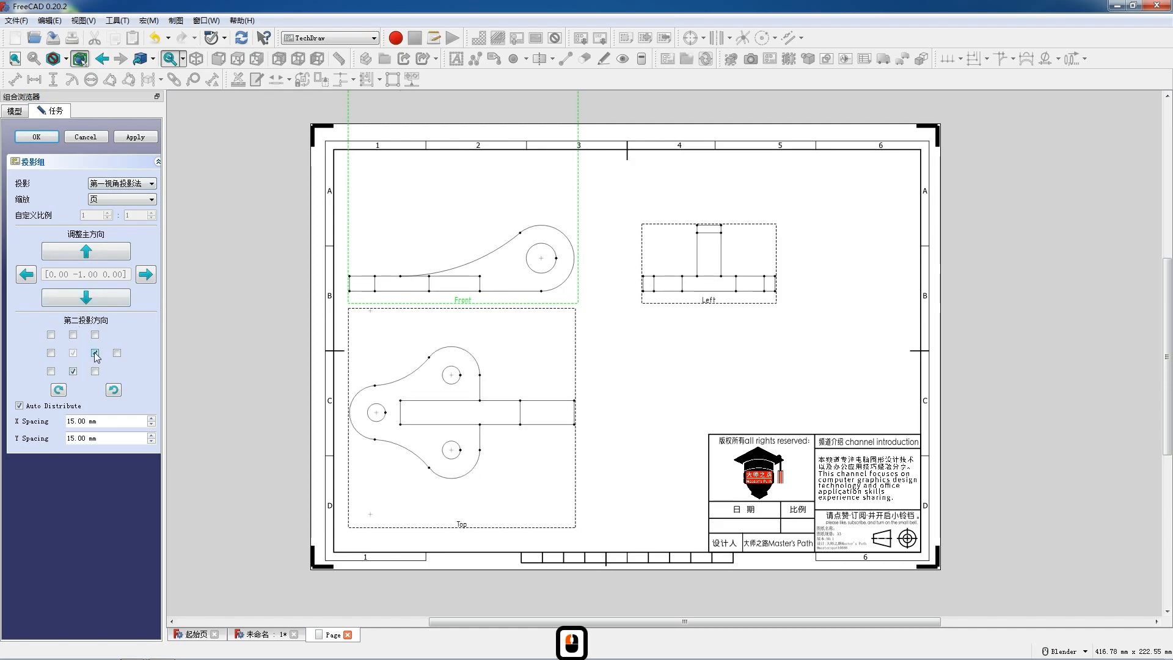
{"action": "left_click", "coordinate": [95, 354]}
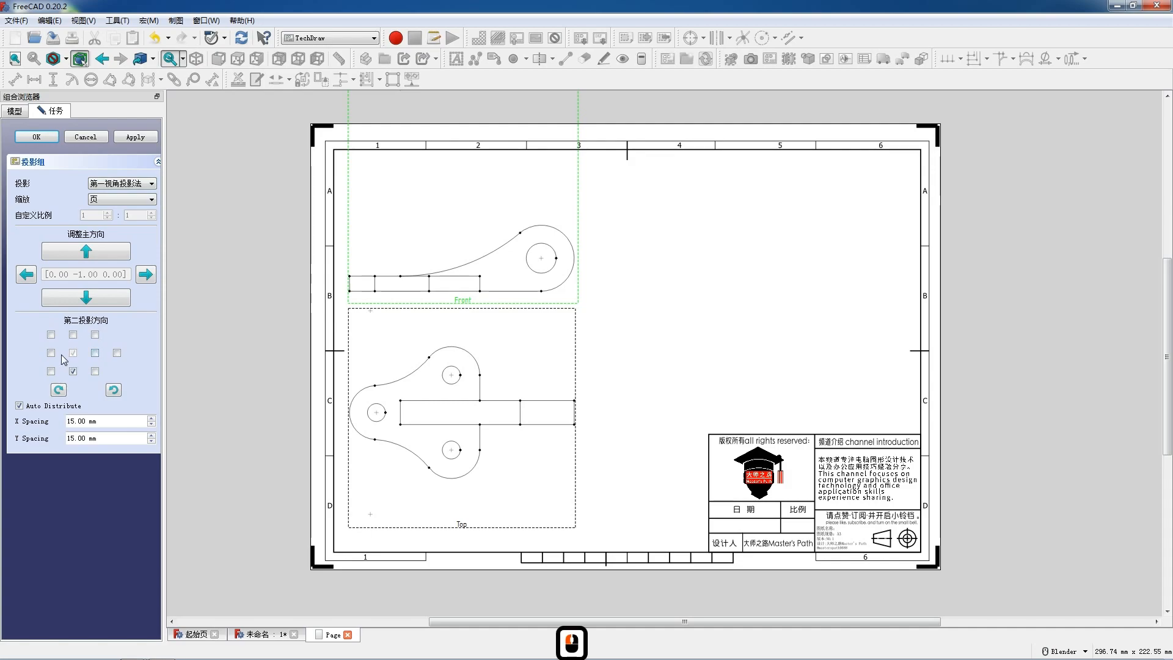
{"action": "left_click", "coordinate": [51, 353]}
{"action": "left_click", "coordinate": [50, 353]}
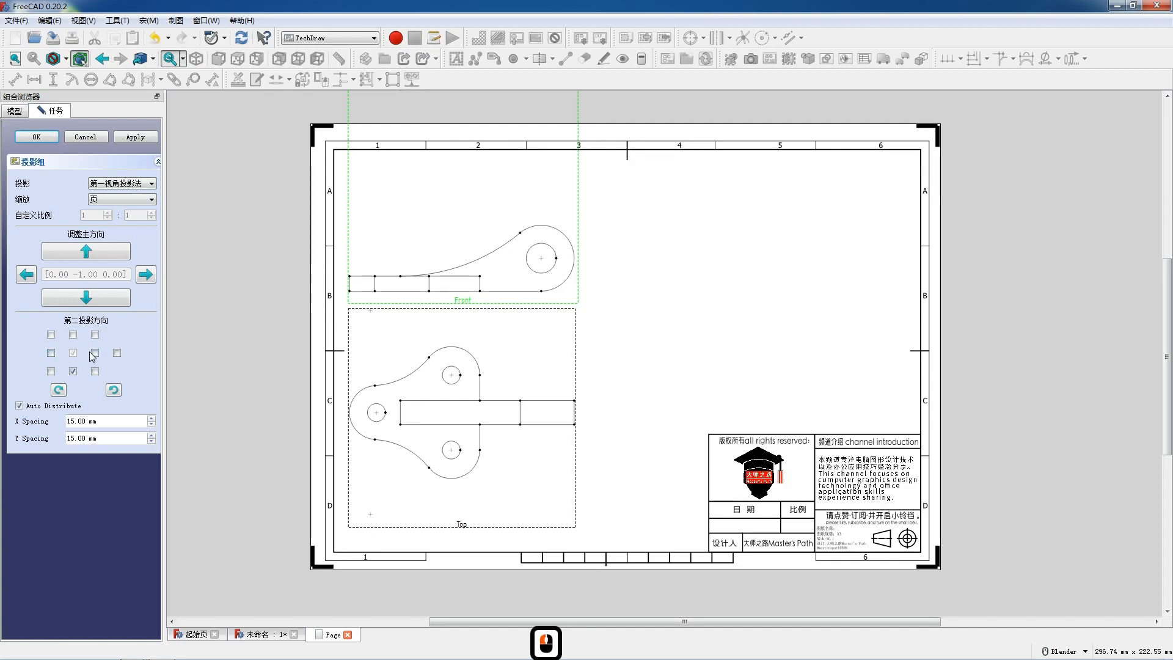
Step: Add the left and front-top-left projections to the group and move the front-top-left view above the title block
{"action": "left_click", "coordinate": [95, 353]}
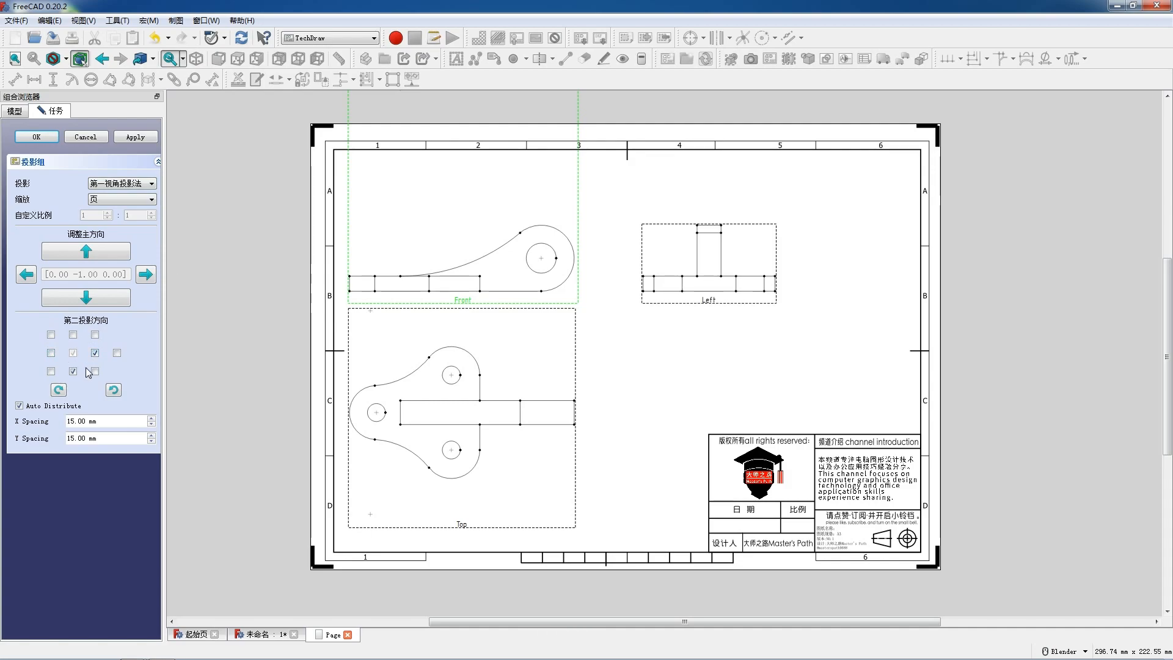
{"action": "left_click", "coordinate": [94, 371]}
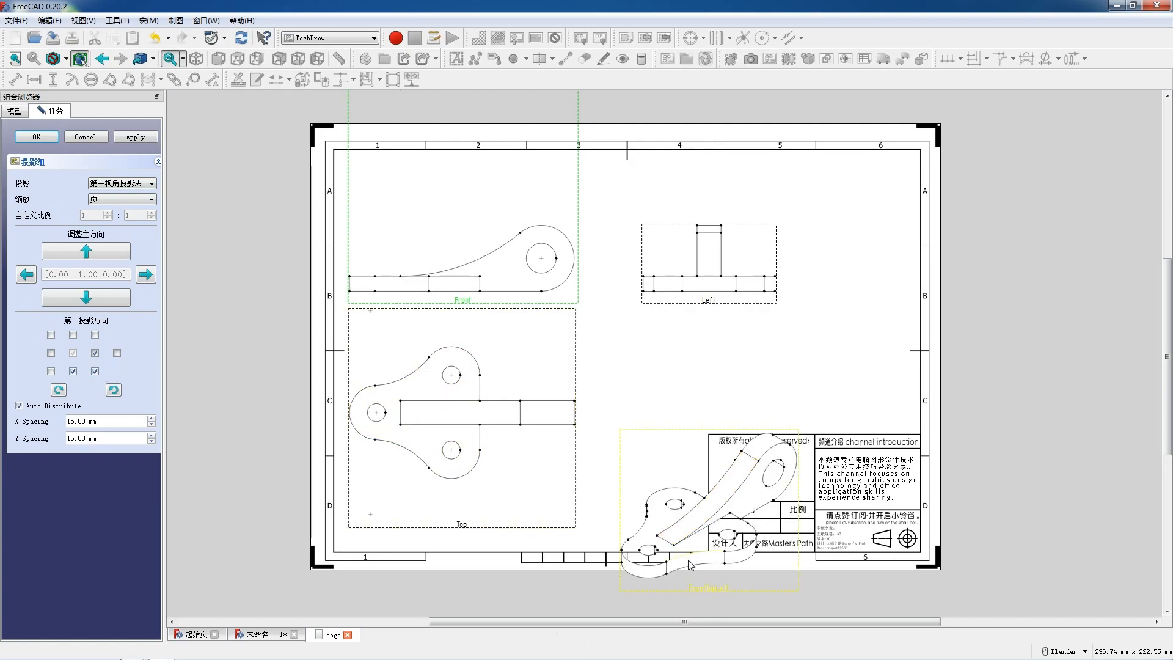
{"action": "left_click_drag", "start_coordinate": [718, 566], "coordinate": [720, 537]}
{"action": "mouse_move", "coordinate": [761, 435]}
{"action": "left_mouse_down"}
{"action": "mouse_move", "coordinate": [785, 430]}
{"action": "mouse_move", "coordinate": [776, 420]}
{"action": "left_mouse_up"}
Step: Shift the left view closer to the front view and remove it from the projection group
{"action": "left_click_drag", "start_coordinate": [689, 306], "coordinate": [696, 265]}
{"action": "left_click", "coordinate": [722, 304]}
{"action": "left_click_drag", "start_coordinate": [681, 306], "coordinate": [623, 306]}
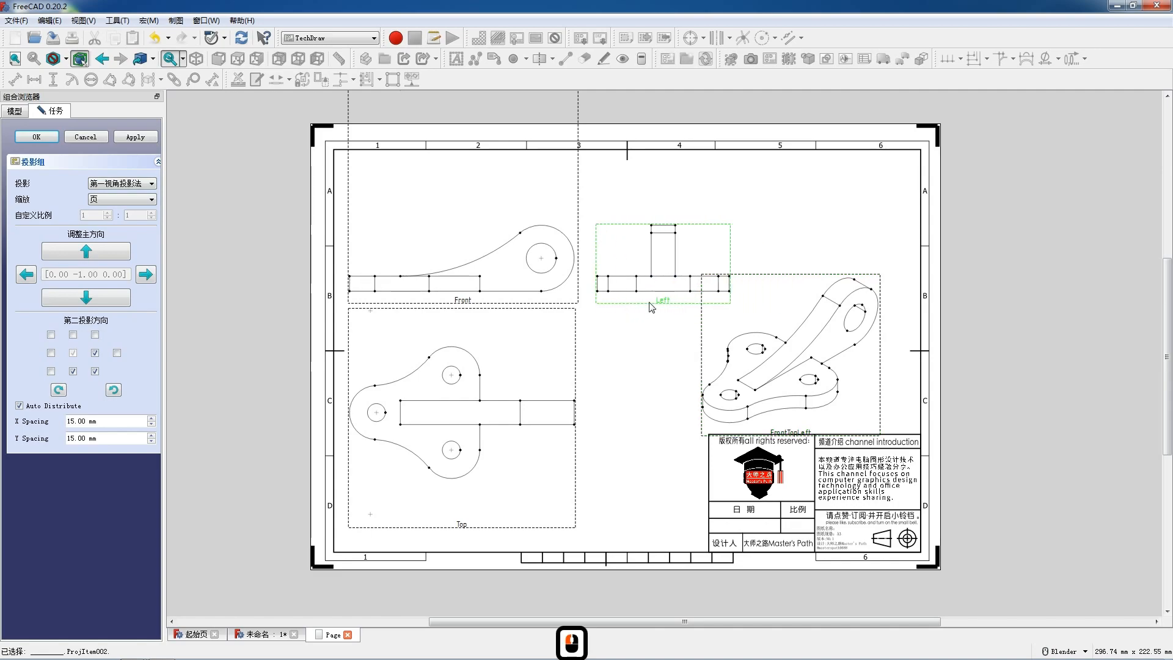
{"action": "left_click", "coordinate": [95, 353]}
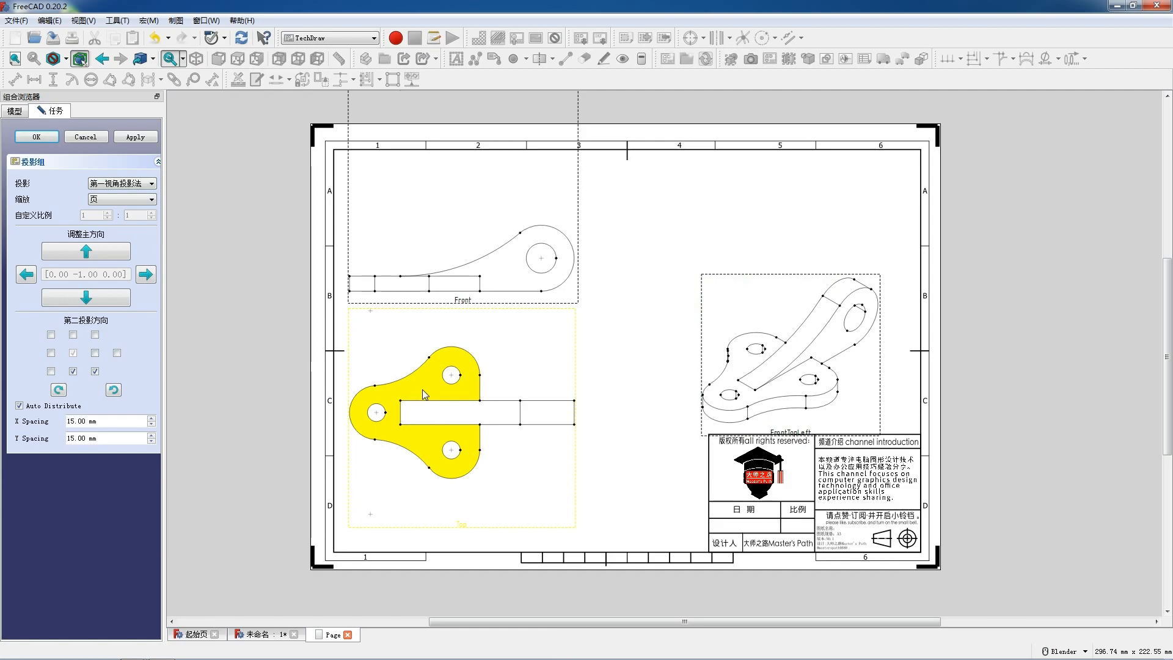
Step: Raise the front view toward the sheet's upper edge and rearrange the top and front-top-left views beneath it
{"action": "left_click", "coordinate": [467, 302]}
{"action": "left_click_drag", "start_coordinate": [466, 301], "coordinate": [468, 264]}
{"action": "left_click_drag", "start_coordinate": [466, 487], "coordinate": [466, 519]}
{"action": "left_click_drag", "start_coordinate": [810, 399], "coordinate": [603, 548]}
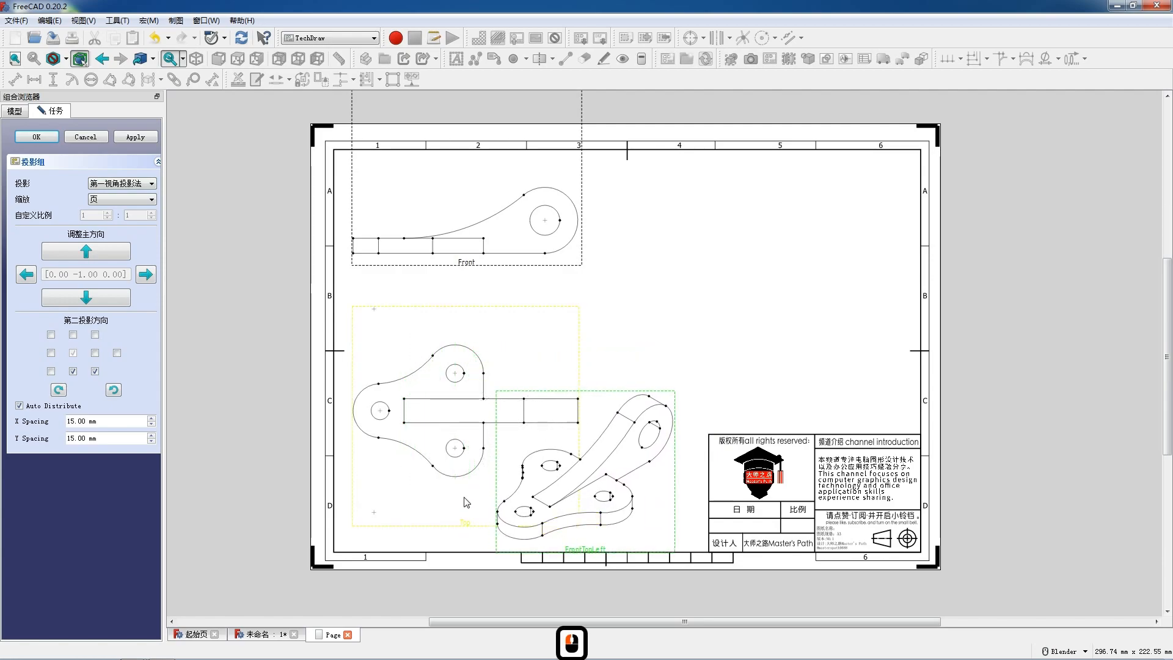
{"action": "left_click_drag", "start_coordinate": [471, 522], "coordinate": [495, 414]}
Step: Move the front and top views to the sheet's upper-right area and the front-top-left view to the lower-left area
{"action": "left_click", "coordinate": [464, 267]}
{"action": "left_click_drag", "start_coordinate": [616, 201], "coordinate": [880, 208]}
{"action": "left_click_drag", "start_coordinate": [860, 527], "coordinate": [440, 545]}
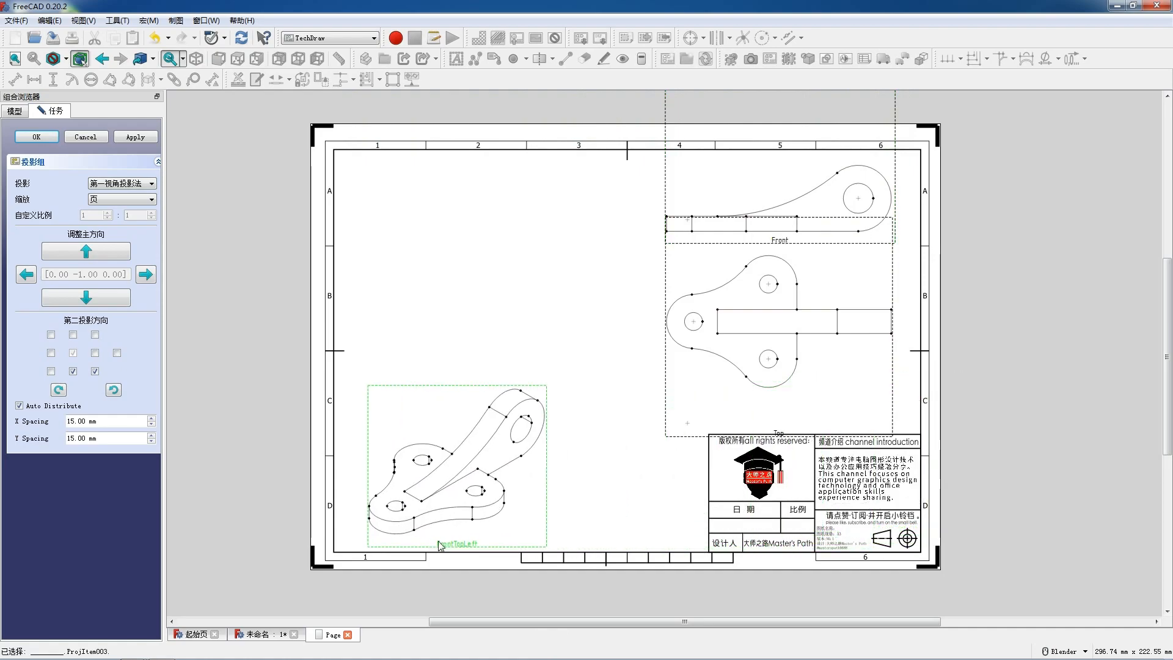
{"action": "left_click_drag", "start_coordinate": [784, 444], "coordinate": [796, 463]}
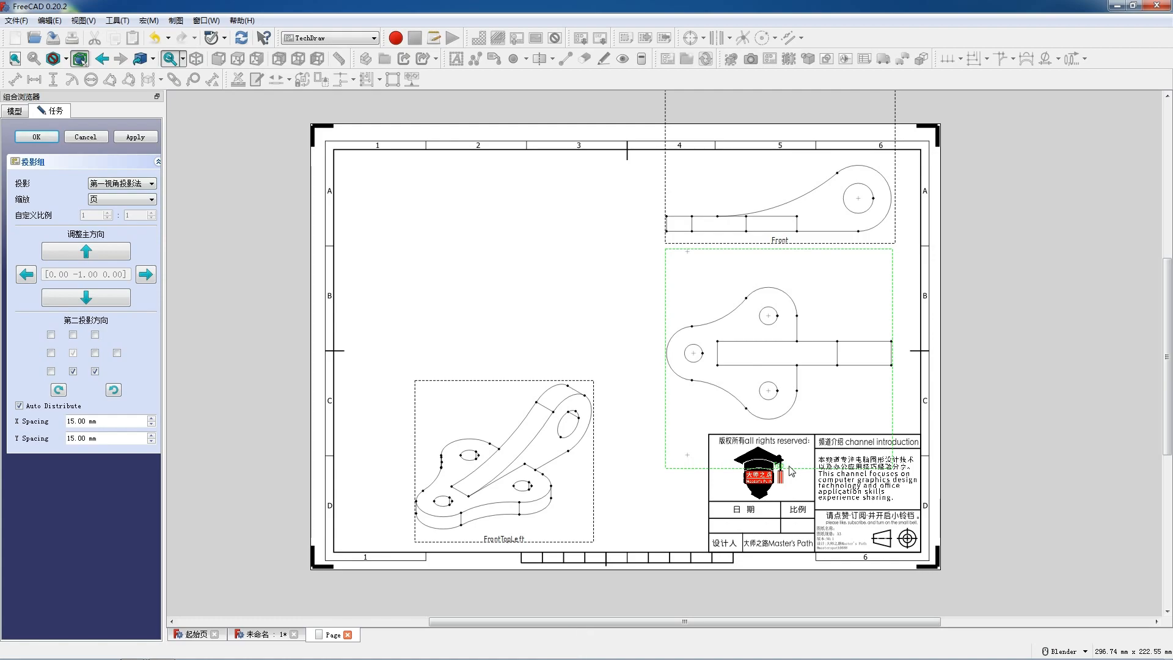
Step: Nudge the front view slightly down and the top and front-top-left views slightly up on the sheet
{"action": "left_click", "coordinate": [788, 247]}
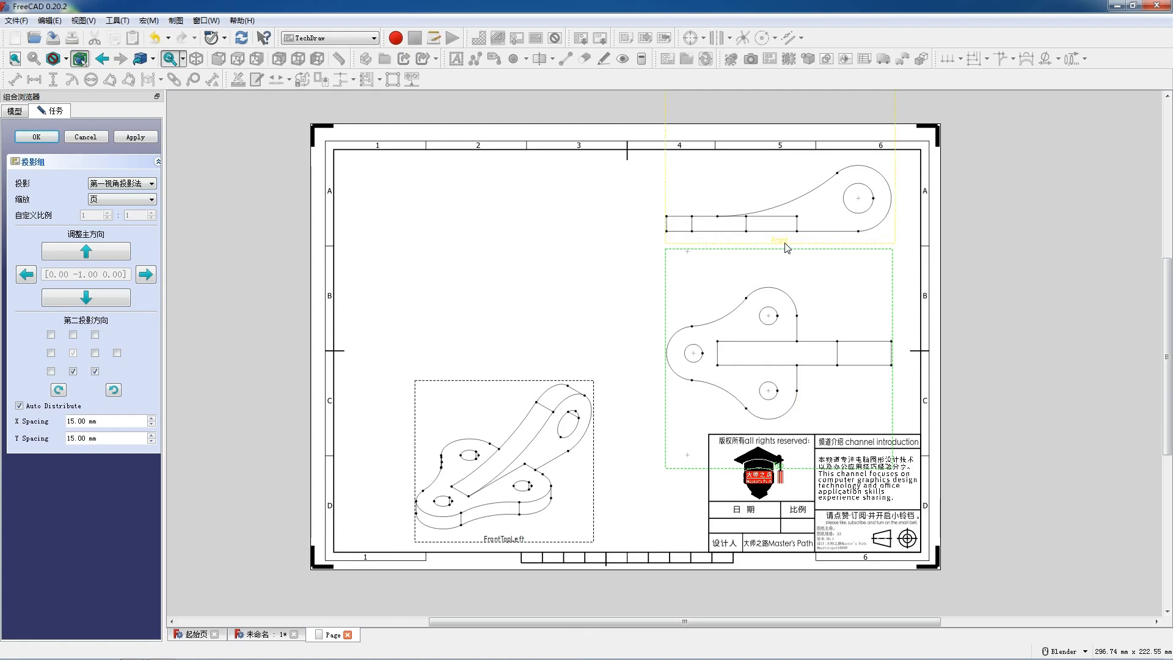
{"action": "left_click_drag", "start_coordinate": [786, 247], "coordinate": [787, 252]}
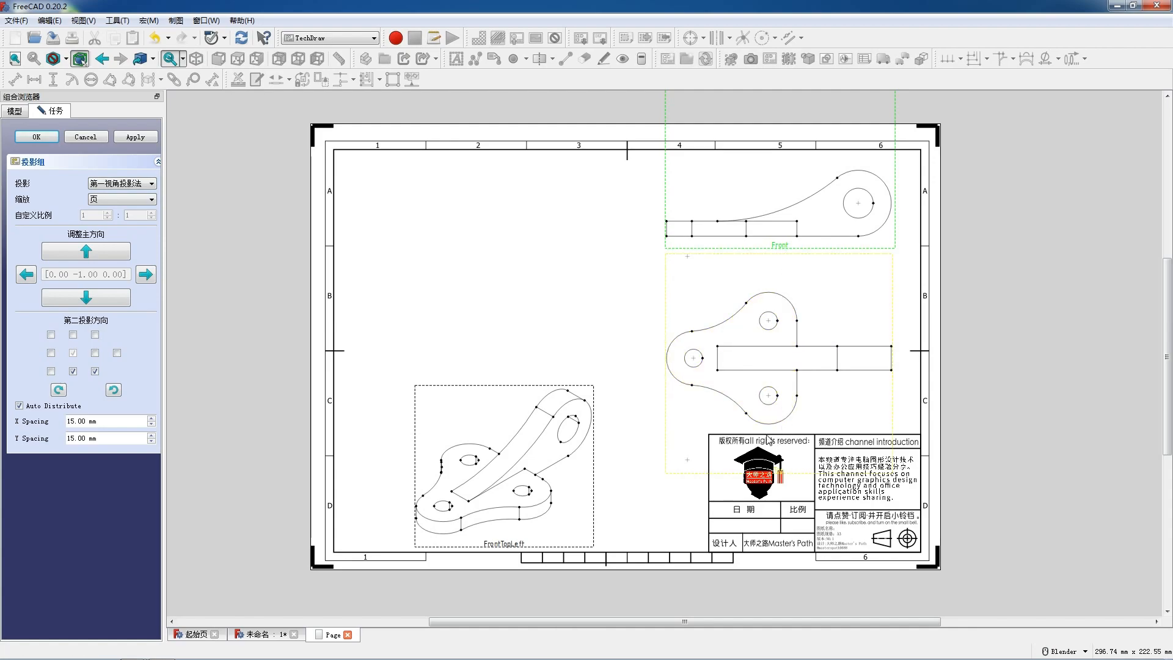
{"action": "left_click_drag", "start_coordinate": [763, 435], "coordinate": [765, 426]}
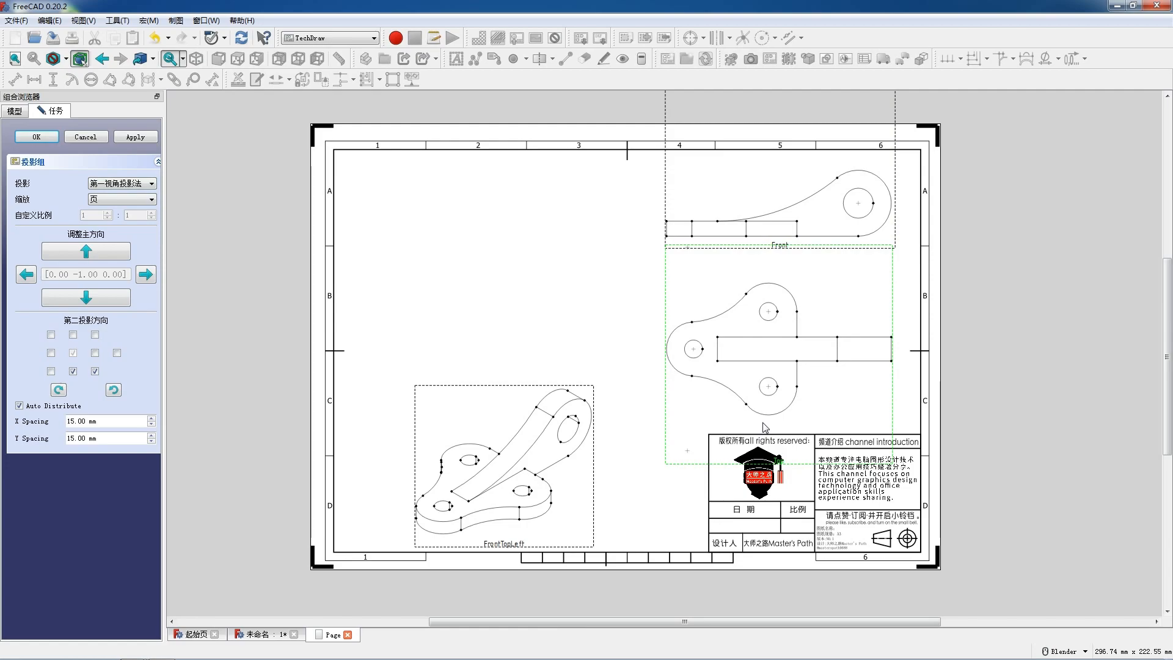
{"action": "left_click", "coordinate": [763, 427]}
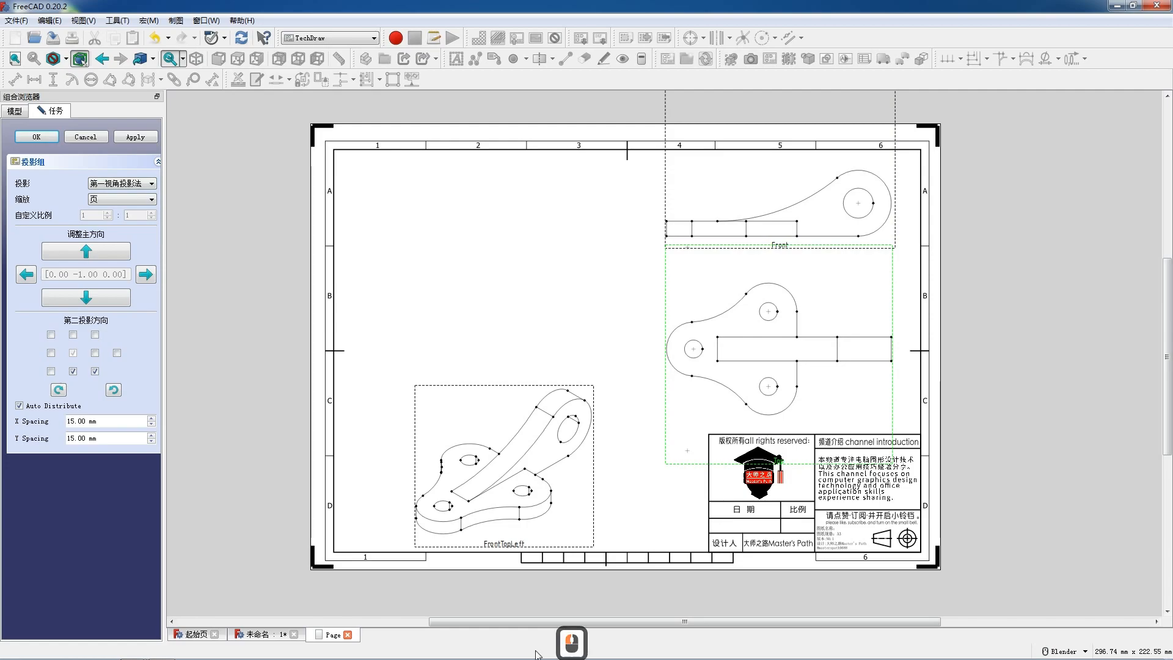
{"action": "left_click_drag", "start_coordinate": [515, 545], "coordinate": [507, 534]}
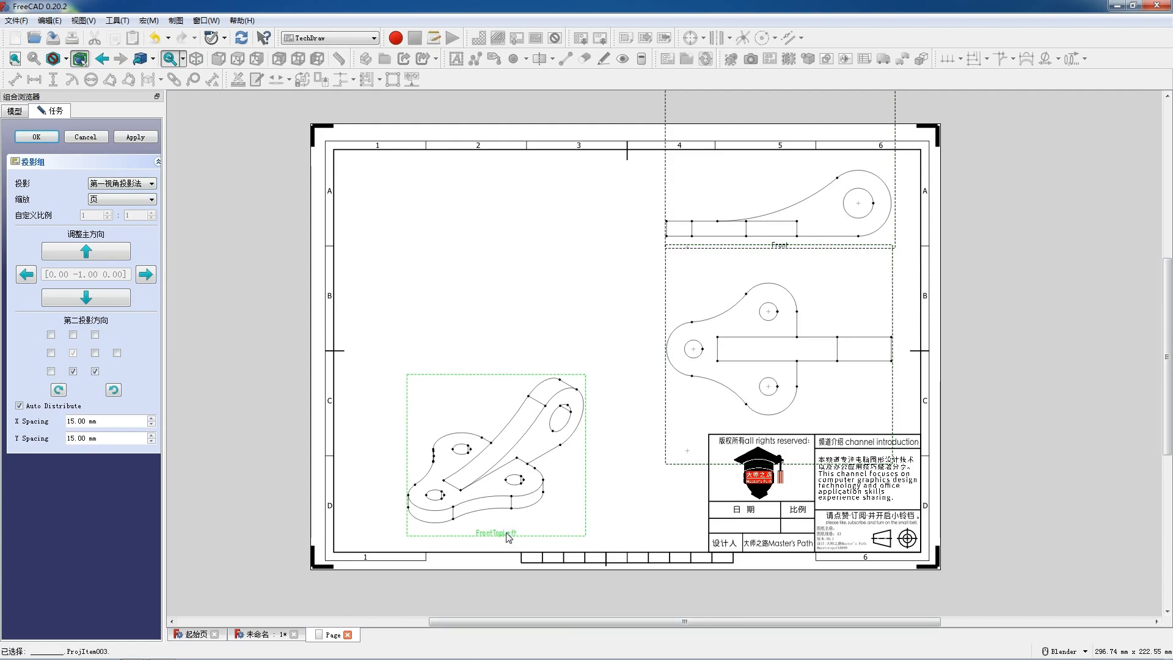
Step: Accept the projection group and reposition the front-top-left view at the sheet's lower left and the top view under the front view
{"action": "left_click", "coordinate": [37, 137]}
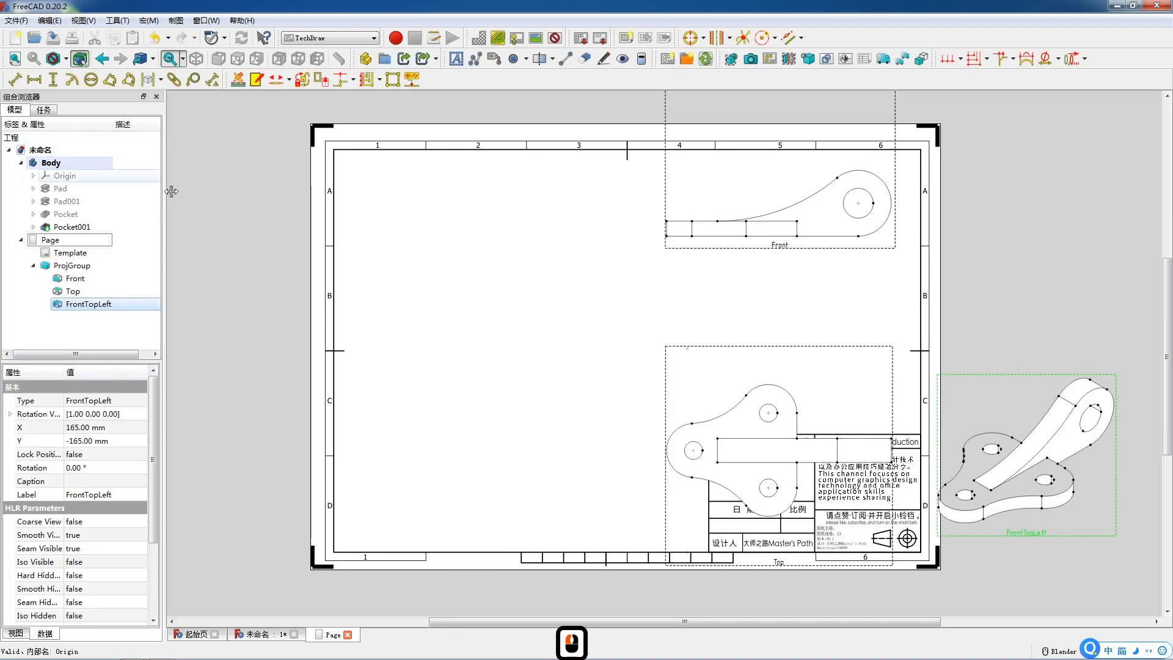
{"action": "left_click_drag", "start_coordinate": [1028, 537], "coordinate": [509, 535]}
{"action": "left_click_drag", "start_coordinate": [784, 570], "coordinate": [798, 459]}
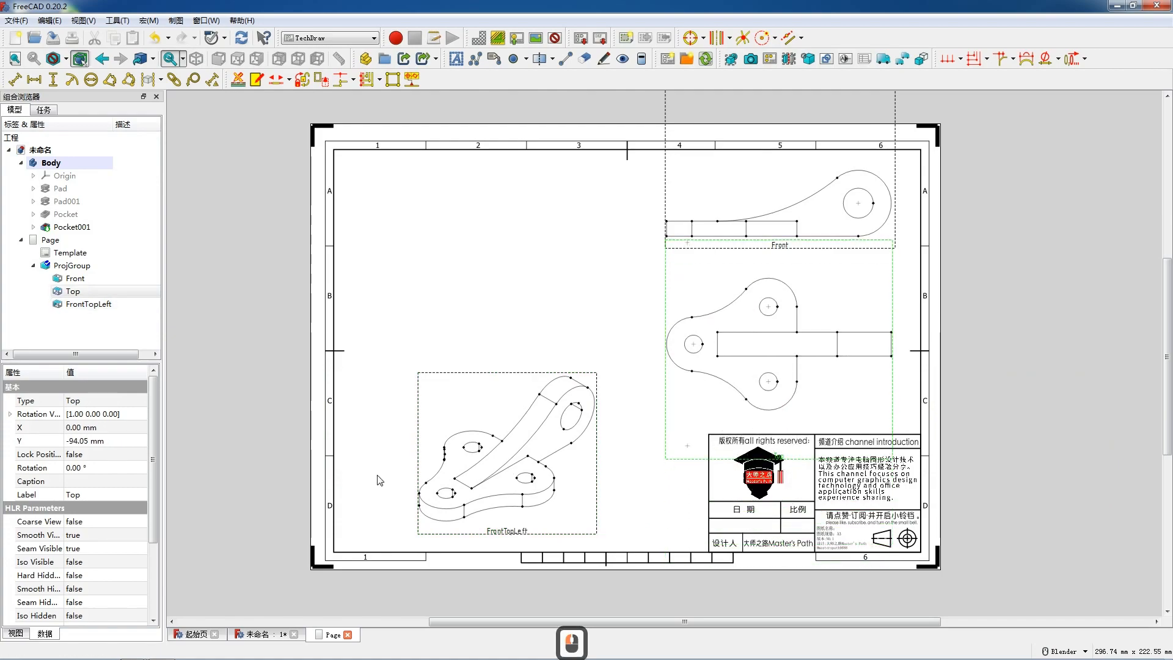
Step: Lock the top view's position and set its Hard Hidden property to true
{"action": "left_click", "coordinate": [105, 453]}
{"action": "left_click", "coordinate": [104, 453]}
{"action": "left_click", "coordinate": [97, 473]}
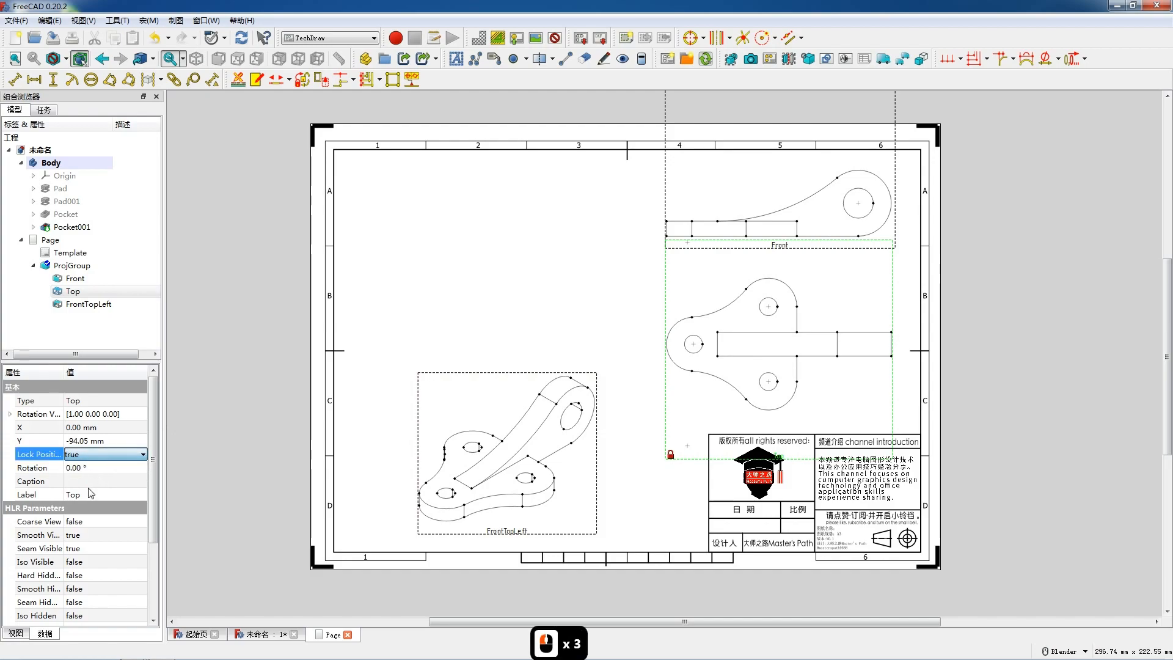
{"action": "left_click", "coordinate": [105, 575]}
{"action": "left_click", "coordinate": [105, 575]}
{"action": "left_click", "coordinate": [97, 594]}
Step: Lock the front-top-left view's position and set its Hard Hidden property to true
{"action": "left_click", "coordinate": [438, 534]}
{"action": "left_click", "coordinate": [88, 447]}
{"action": "left_click", "coordinate": [88, 448]}
{"action": "left_click", "coordinate": [93, 470]}
{"action": "left_click", "coordinate": [83, 566]}
{"action": "left_click", "coordinate": [82, 567]}
{"action": "left_click", "coordinate": [92, 590]}
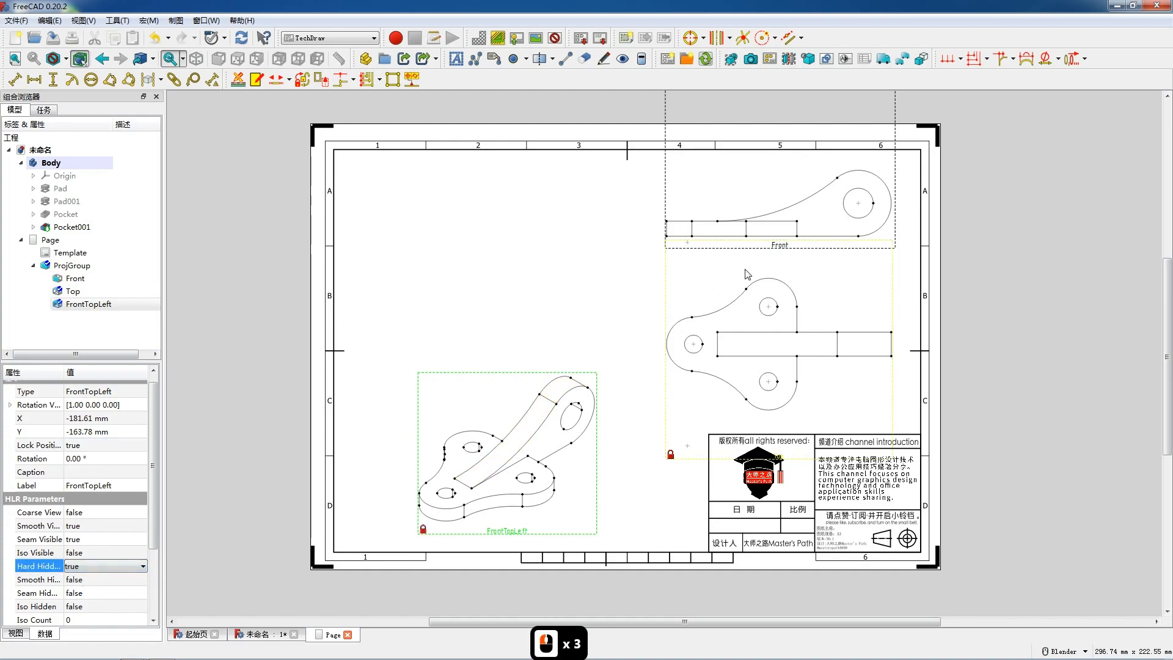
Step: Set the front view's Hard Hidden property to true
{"action": "left_click", "coordinate": [774, 245]}
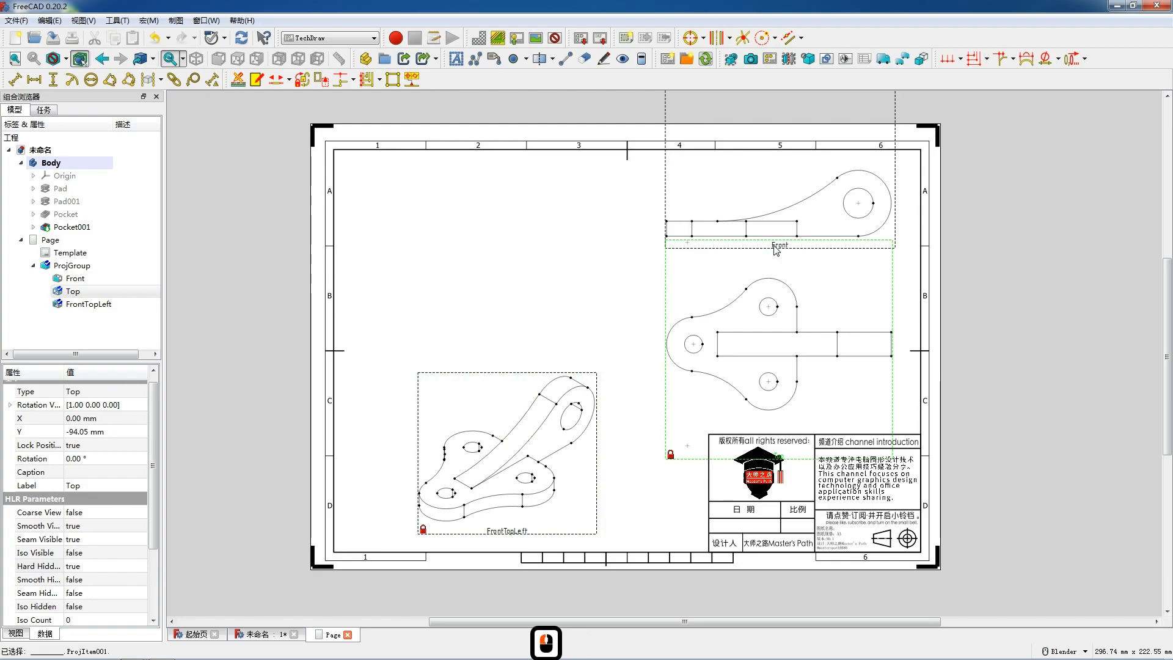
{"action": "left_click", "coordinate": [672, 219]}
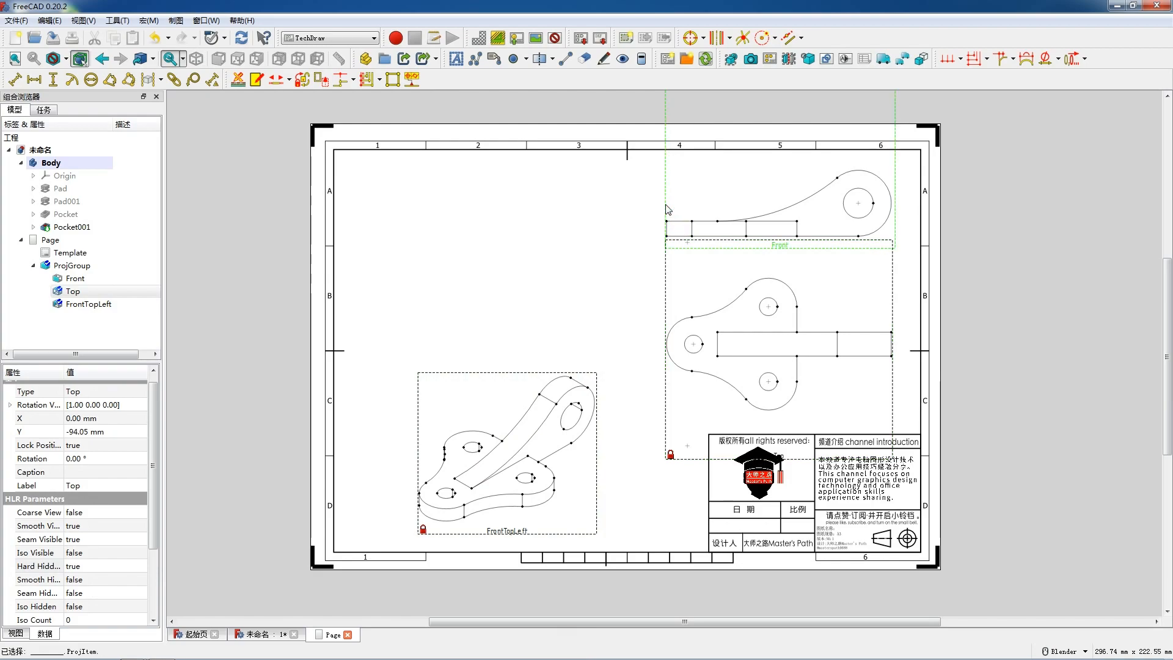
{"action": "left_click", "coordinate": [104, 446]}
{"action": "double_click", "coordinate": [80, 572]}
{"action": "left_click", "coordinate": [80, 590]}
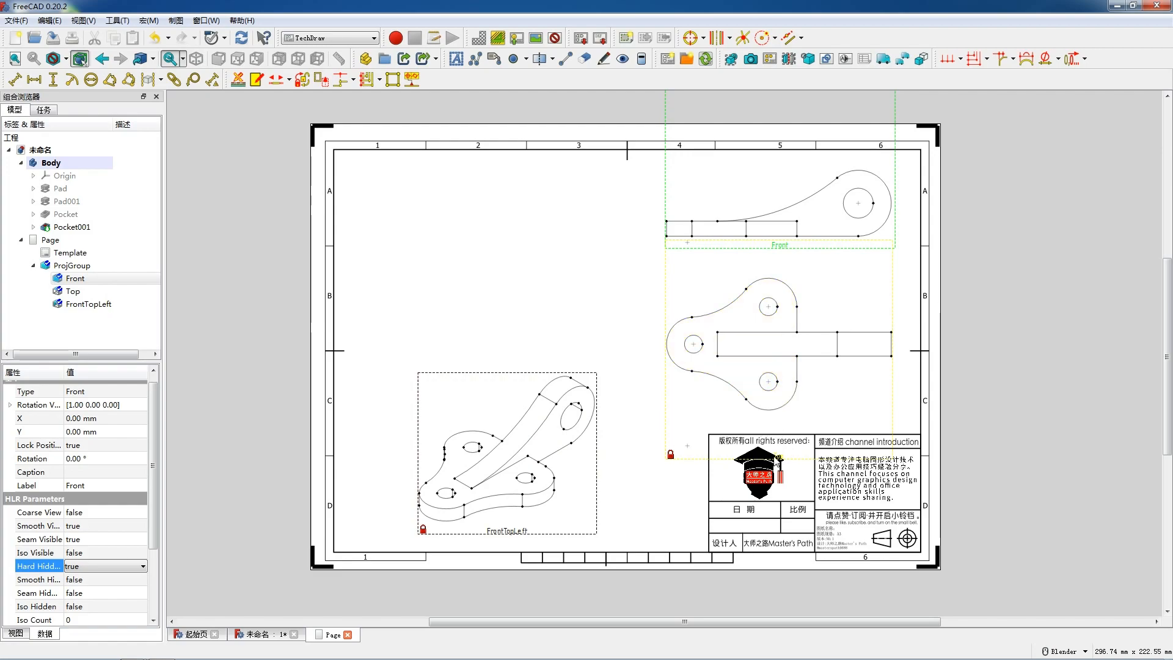
Step: Insert a section view based on the top view, using the upward-looking section orientation
{"action": "left_click", "coordinate": [777, 462]}
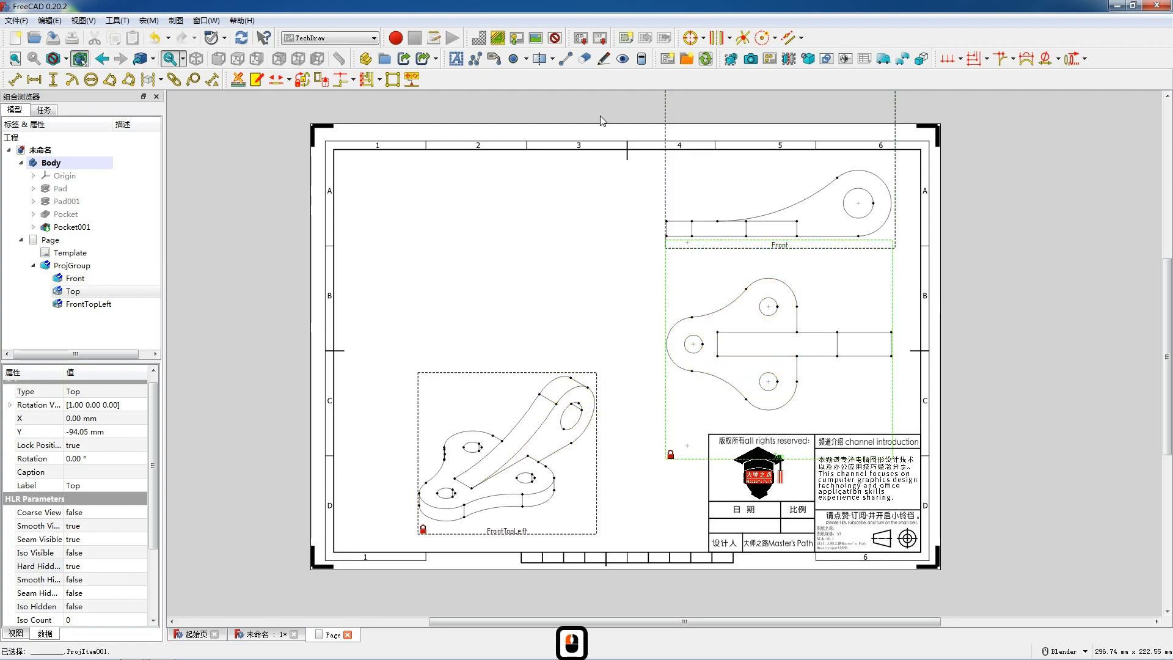
{"action": "left_click", "coordinate": [788, 58]}
{"action": "left_click", "coordinate": [46, 287]}
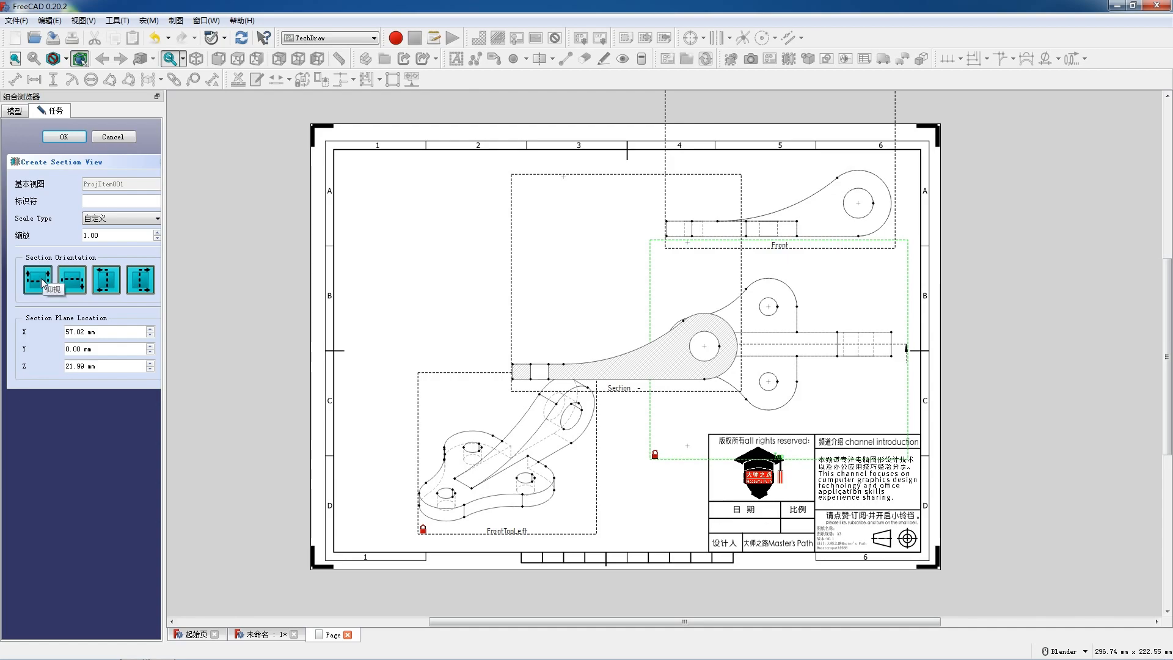
Step: Move the section view to the sheet's upper-left area, level with the front view
{"action": "left_click", "coordinate": [619, 389]}
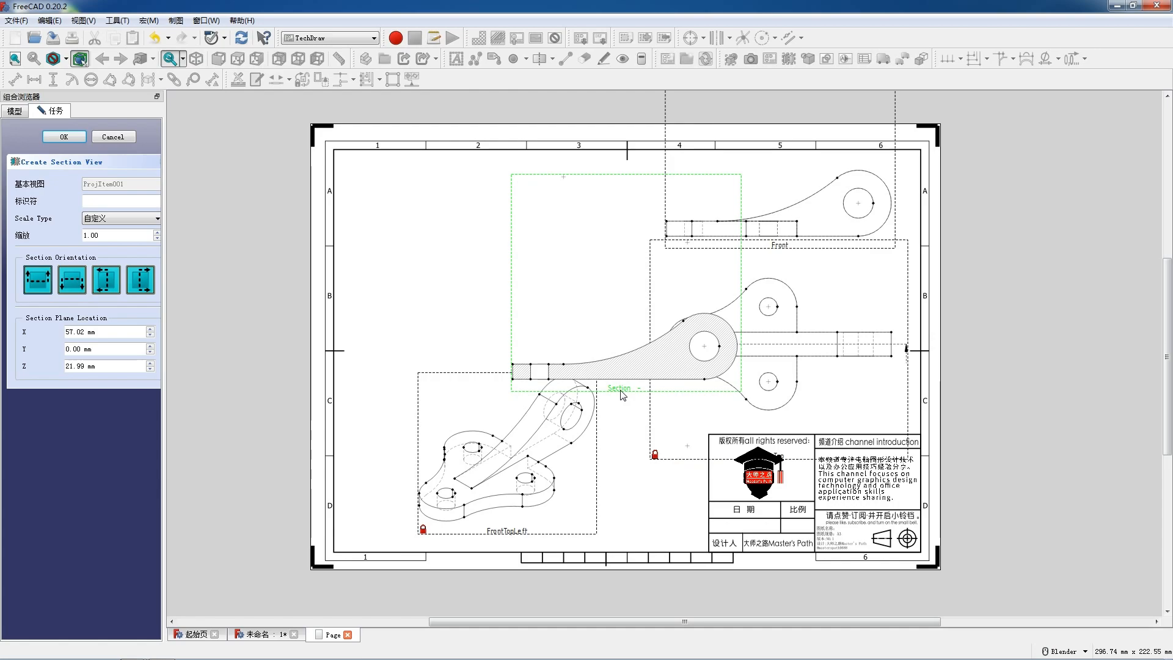
{"action": "mouse_move", "coordinate": [621, 394]}
{"action": "left_mouse_down"}
{"action": "mouse_move", "coordinate": [528, 361]}
{"action": "mouse_move", "coordinate": [483, 264]}
{"action": "mouse_move", "coordinate": [491, 302]}
{"action": "left_mouse_up"}
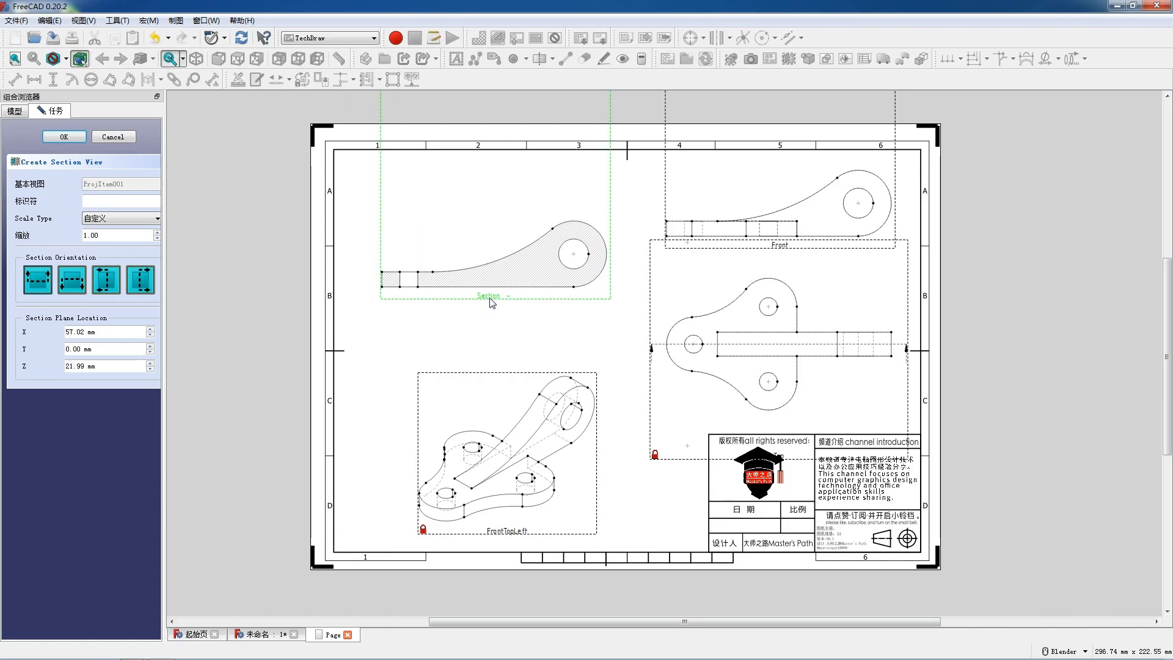
{"action": "left_click", "coordinate": [491, 302]}
{"action": "left_click_drag", "start_coordinate": [492, 299], "coordinate": [506, 253]}
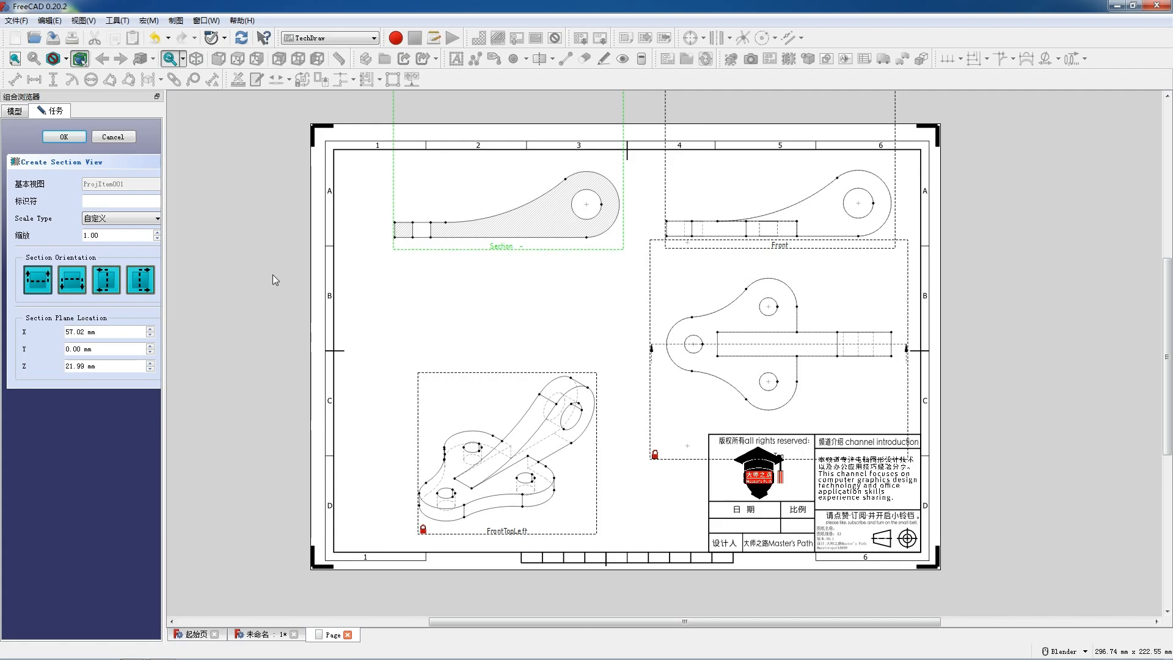
Step: Set the section view's identifier to A and accept the section
{"action": "left_click", "coordinate": [111, 199]}
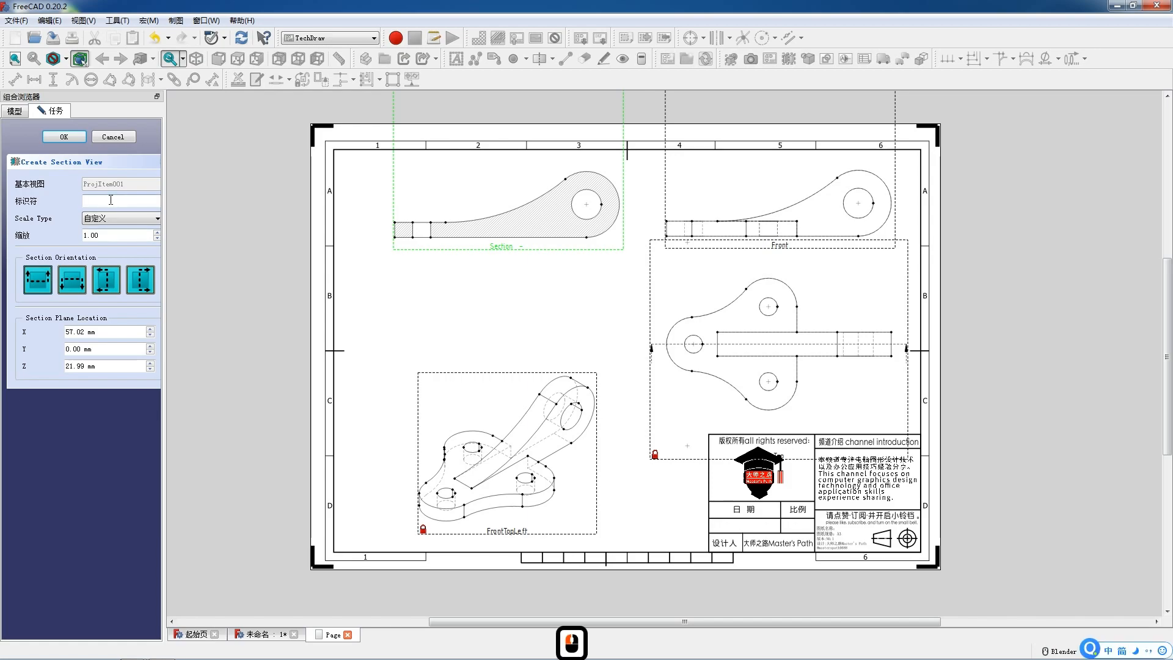
{"action": "type", "text": "A"}
{"action": "left_click", "coordinate": [63, 137]}
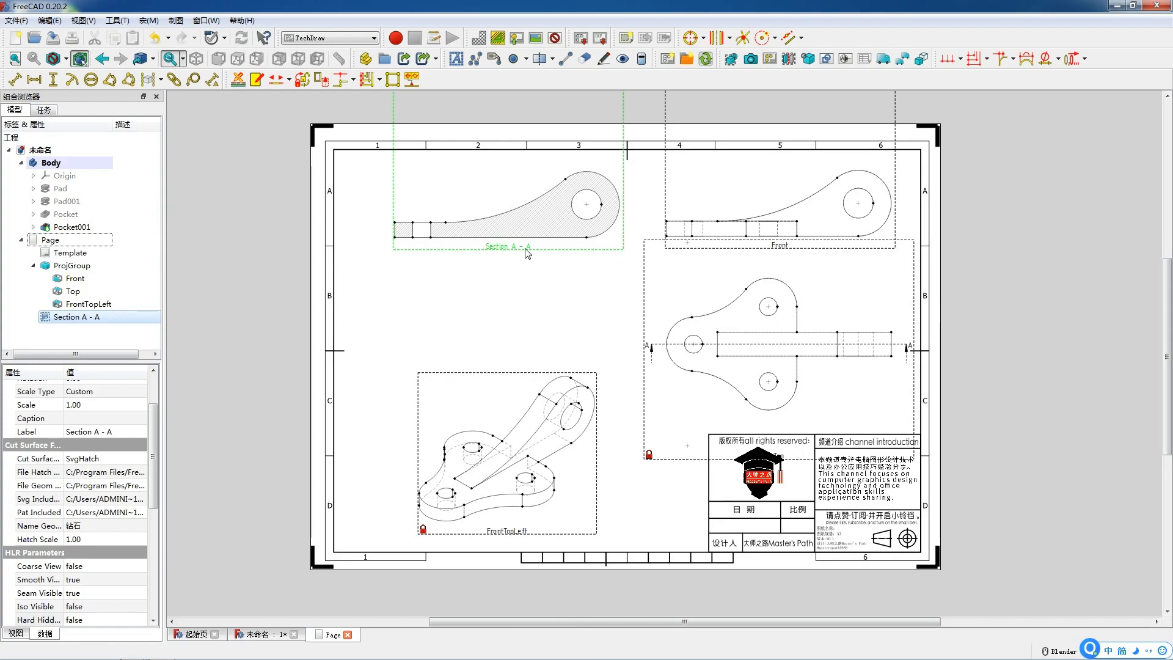
Step: Shift the projection group and Section A - A slightly left and down to even out the sheet layout
{"action": "left_click", "coordinate": [773, 257]}
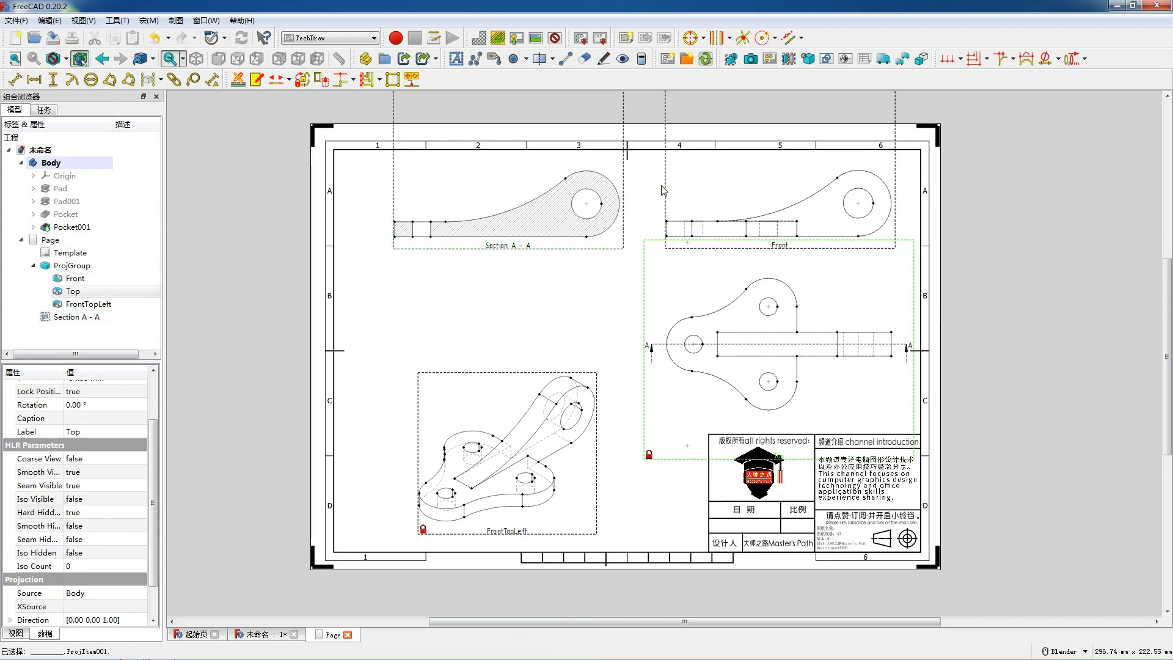
{"action": "left_click_drag", "start_coordinate": [667, 190], "coordinate": [645, 191]}
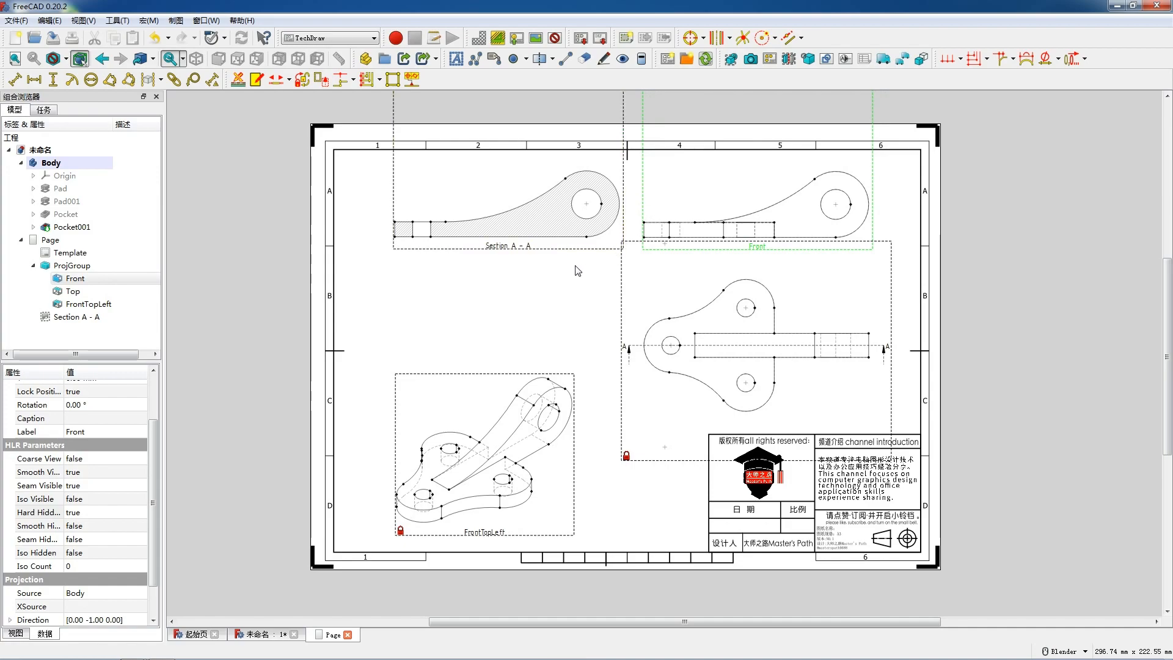
{"action": "left_click_drag", "start_coordinate": [513, 250], "coordinate": [484, 250]}
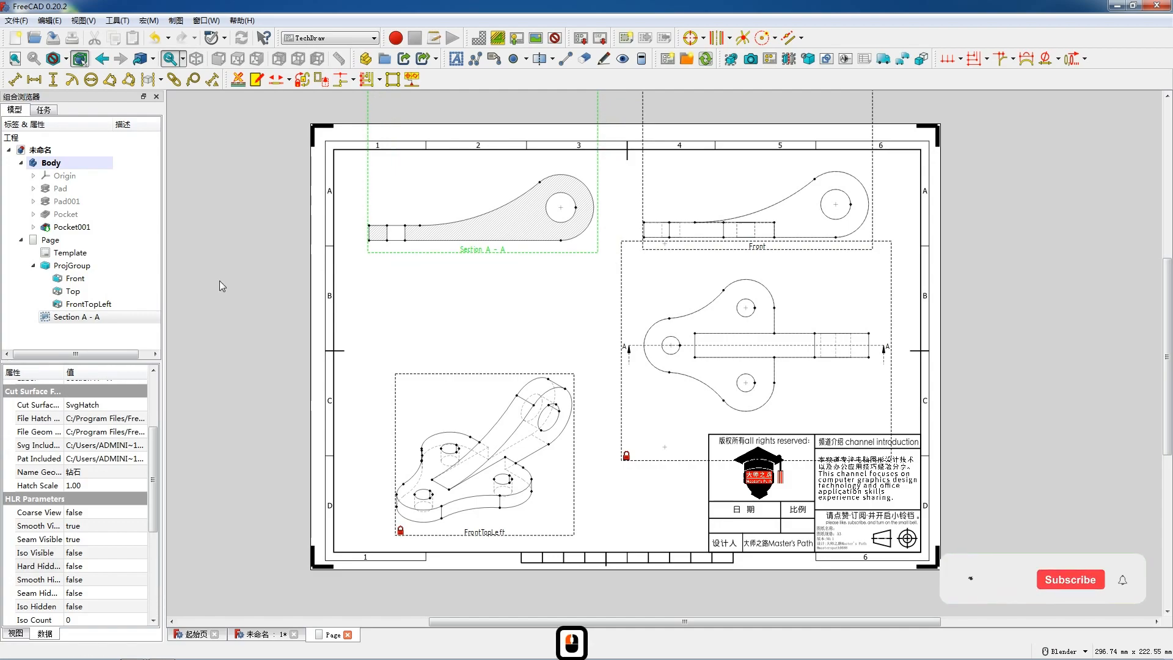
{"action": "left_click_drag", "start_coordinate": [495, 260], "coordinate": [495, 267]}
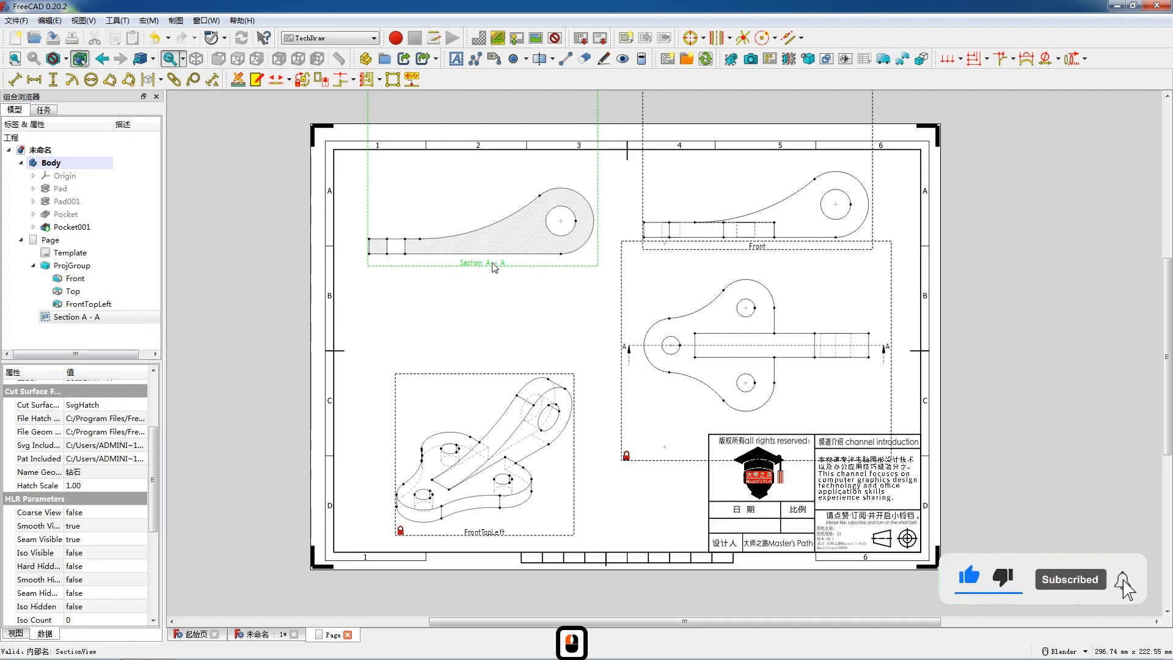
{"action": "left_click", "coordinate": [763, 253]}
{"action": "left_click_drag", "start_coordinate": [645, 200], "coordinate": [645, 211]}
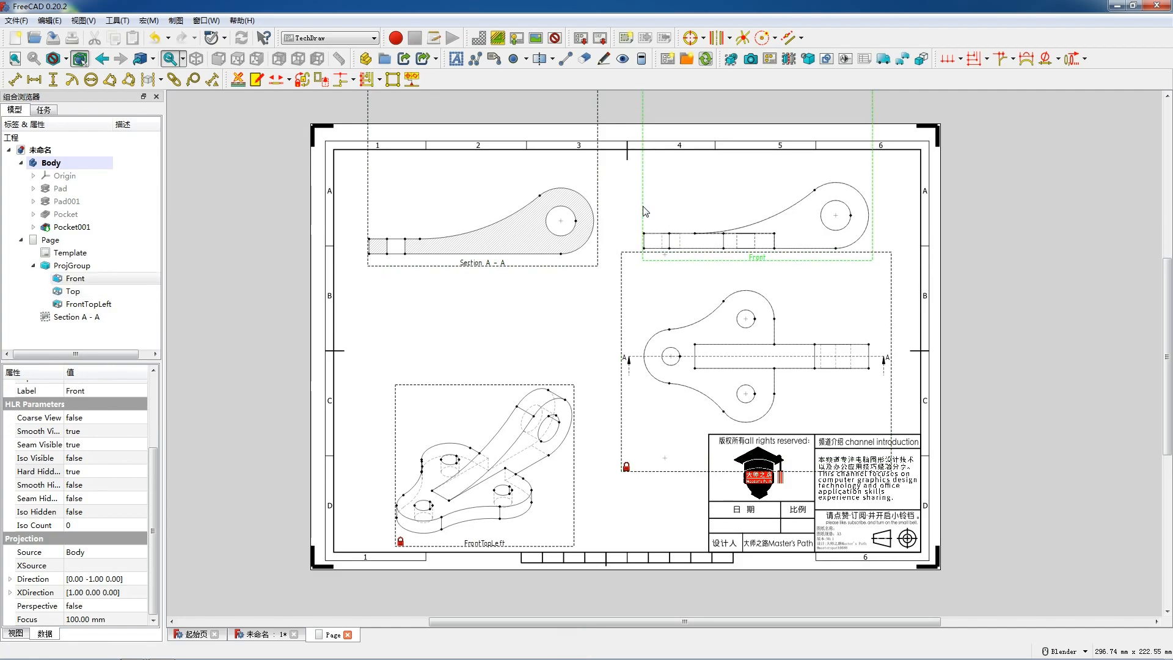
Step: Lock the position of the Section A - A view by setting Lock Position to true
{"action": "left_click", "coordinate": [303, 330]}
{"action": "left_click", "coordinate": [492, 264]}
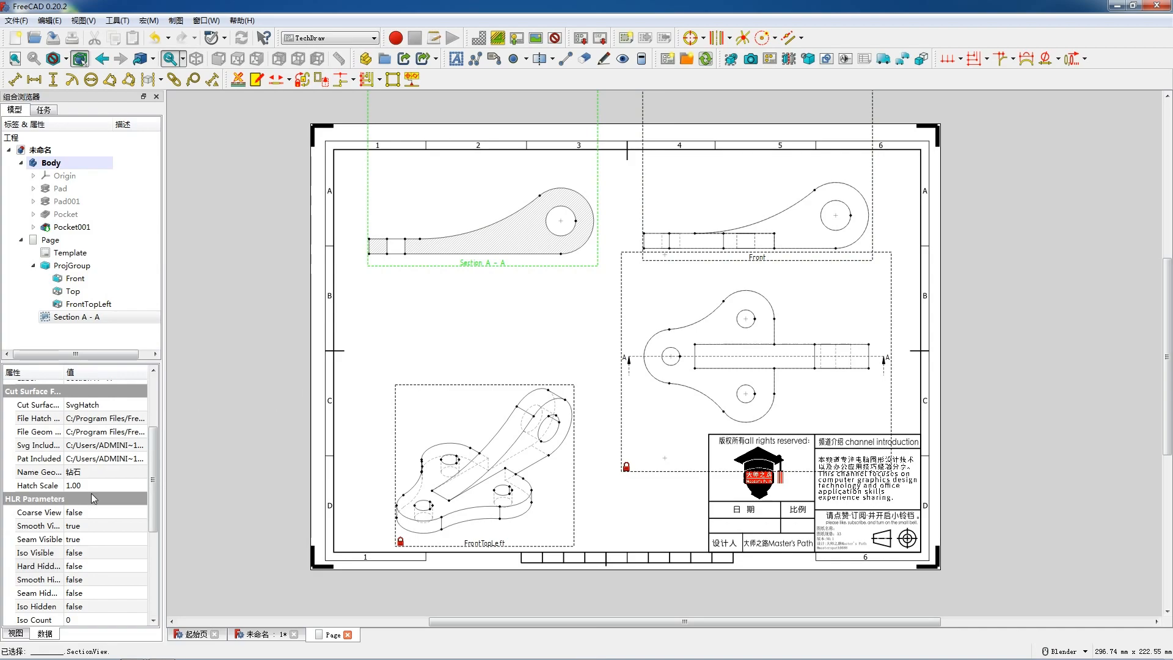
{"action": "scroll", "coordinate": [90, 489], "scroll_direction": "up", "scroll_amount": 3}
{"action": "left_click", "coordinate": [85, 428]}
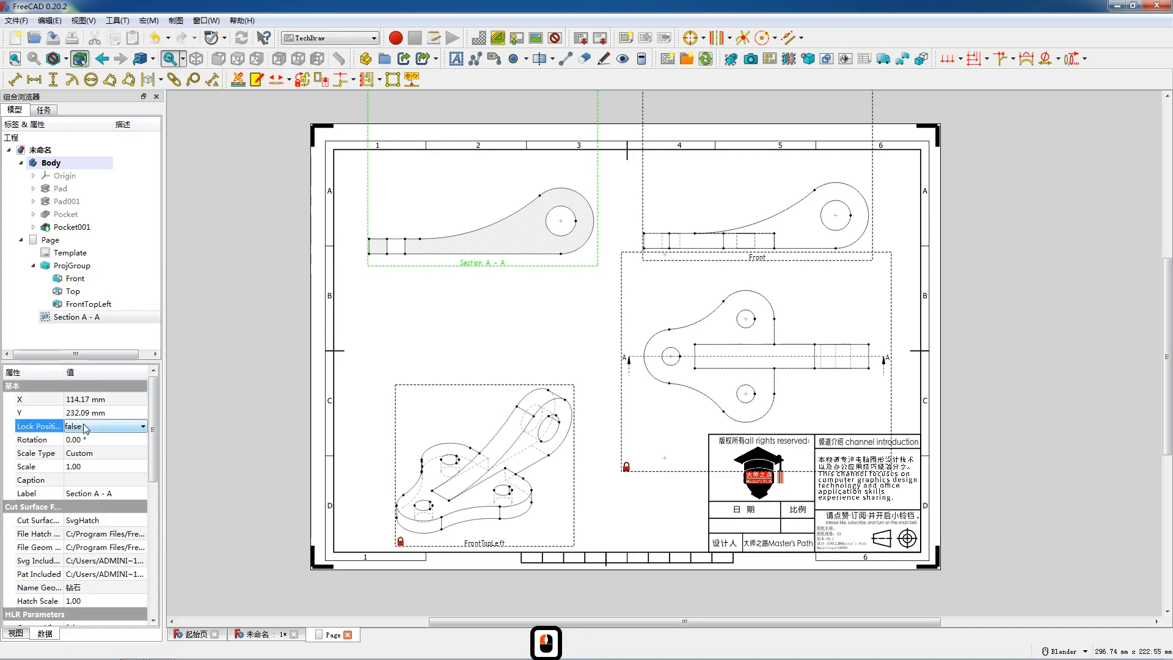
{"action": "left_click", "coordinate": [85, 428]}
{"action": "left_click", "coordinate": [86, 453]}
{"action": "scroll", "coordinate": [96, 502], "scroll_direction": "down", "scroll_amount": 1}
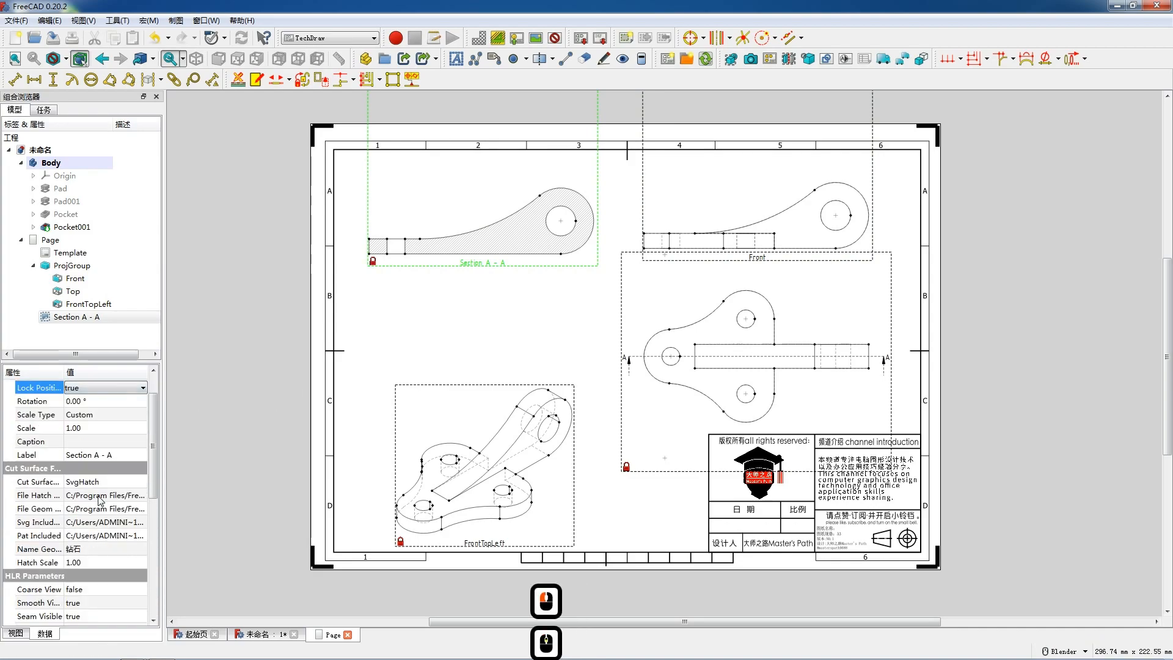
Step: Unlock the FrontTopLeft isometric view, move it up slightly on the sheet, and set its Lock Position back to true
{"action": "left_click", "coordinate": [451, 542]}
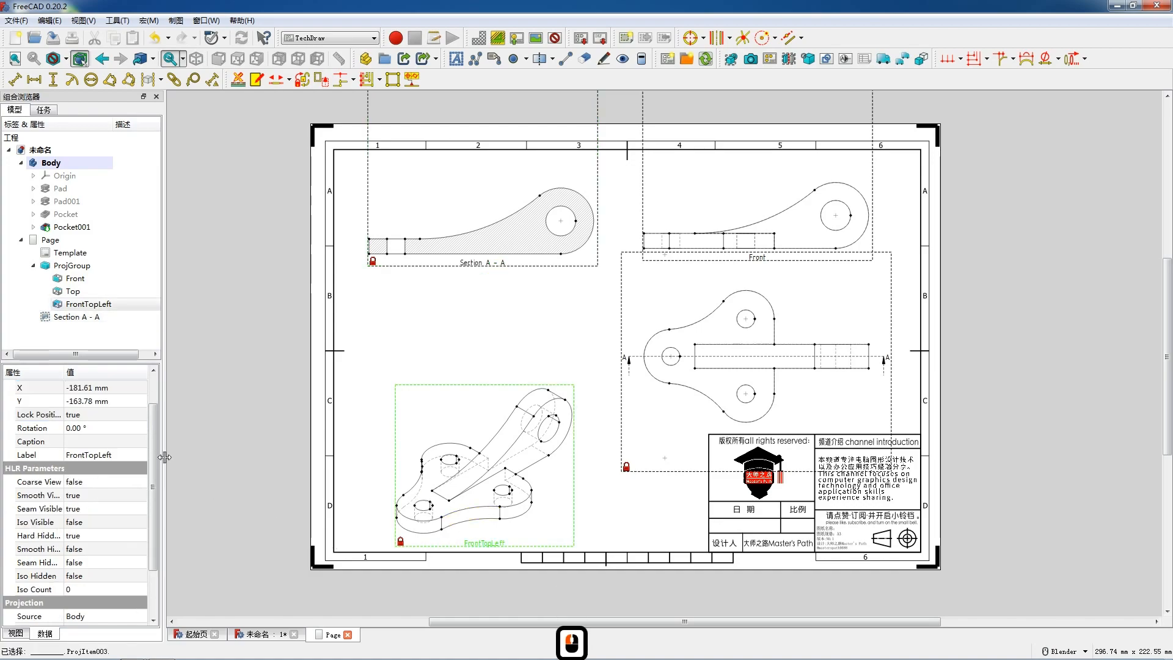
{"action": "left_click", "coordinate": [98, 414]}
{"action": "left_click", "coordinate": [97, 414]}
{"action": "left_click", "coordinate": [86, 427]}
{"action": "left_click_drag", "start_coordinate": [493, 541], "coordinate": [500, 493]}
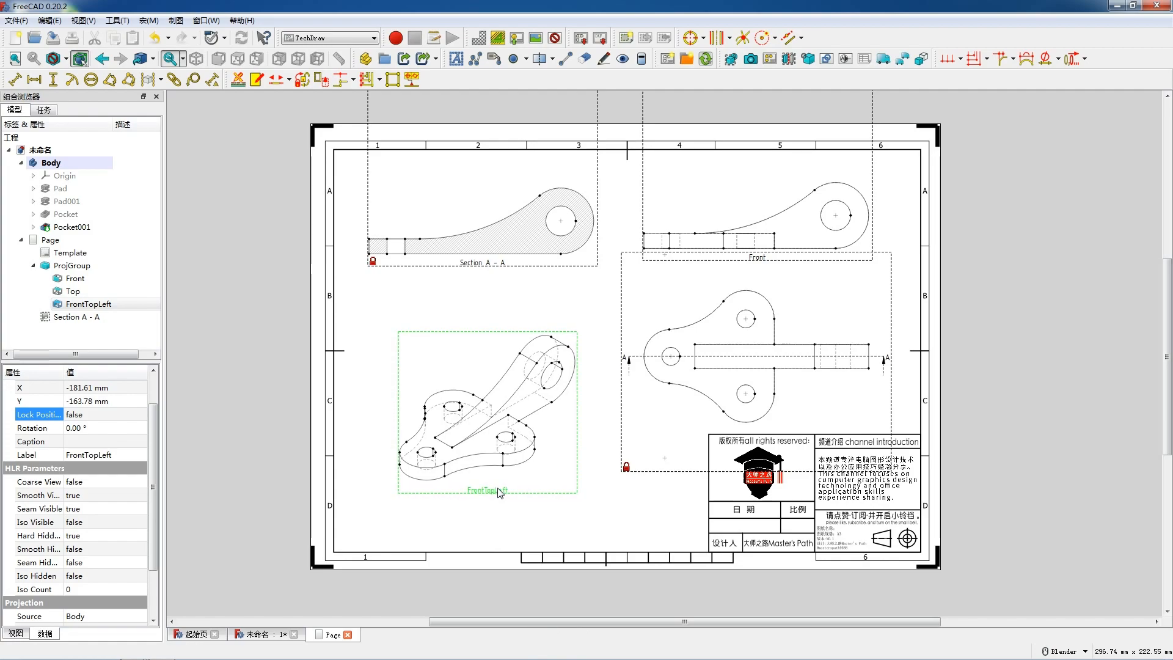
{"action": "left_click", "coordinate": [112, 415]}
{"action": "left_click", "coordinate": [113, 415]}
{"action": "left_click", "coordinate": [112, 428]}
Step: Unlock the Top view, shift it slightly up towards the front view, and set its Lock Position back to true
{"action": "scroll", "coordinate": [653, 469], "scroll_direction": "down", "scroll_amount": 1}
{"action": "left_click", "coordinate": [652, 469]}
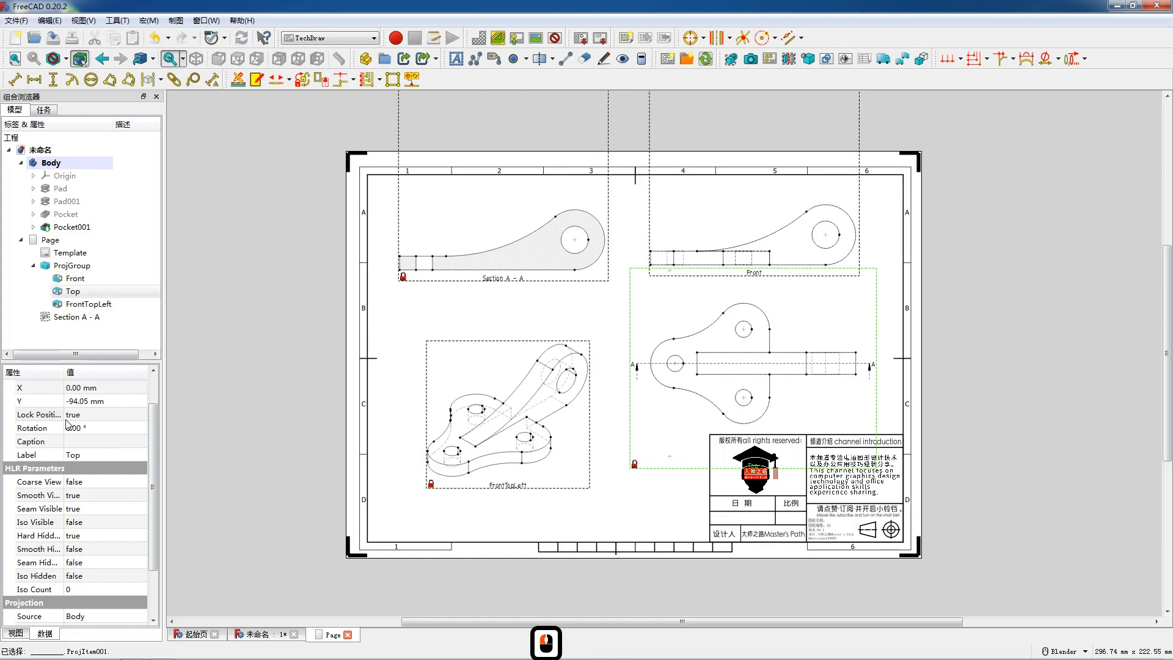
{"action": "left_click", "coordinate": [85, 417]}
{"action": "left_click", "coordinate": [84, 417]}
{"action": "left_click", "coordinate": [84, 426]}
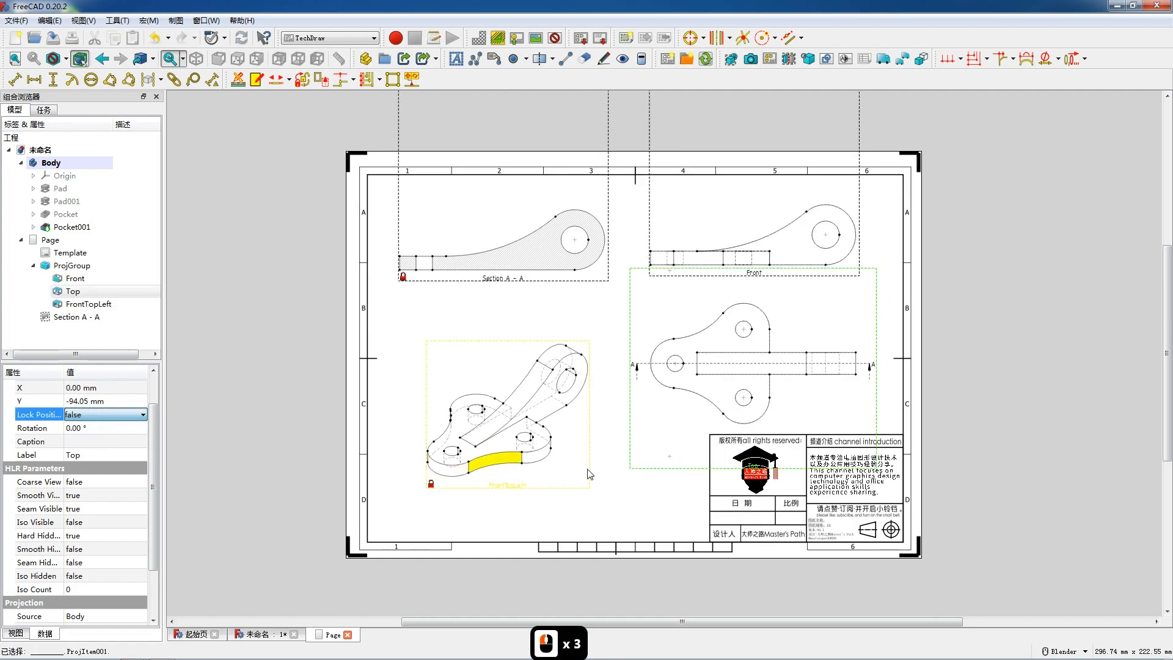
{"action": "left_click_drag", "start_coordinate": [670, 473], "coordinate": [674, 464]}
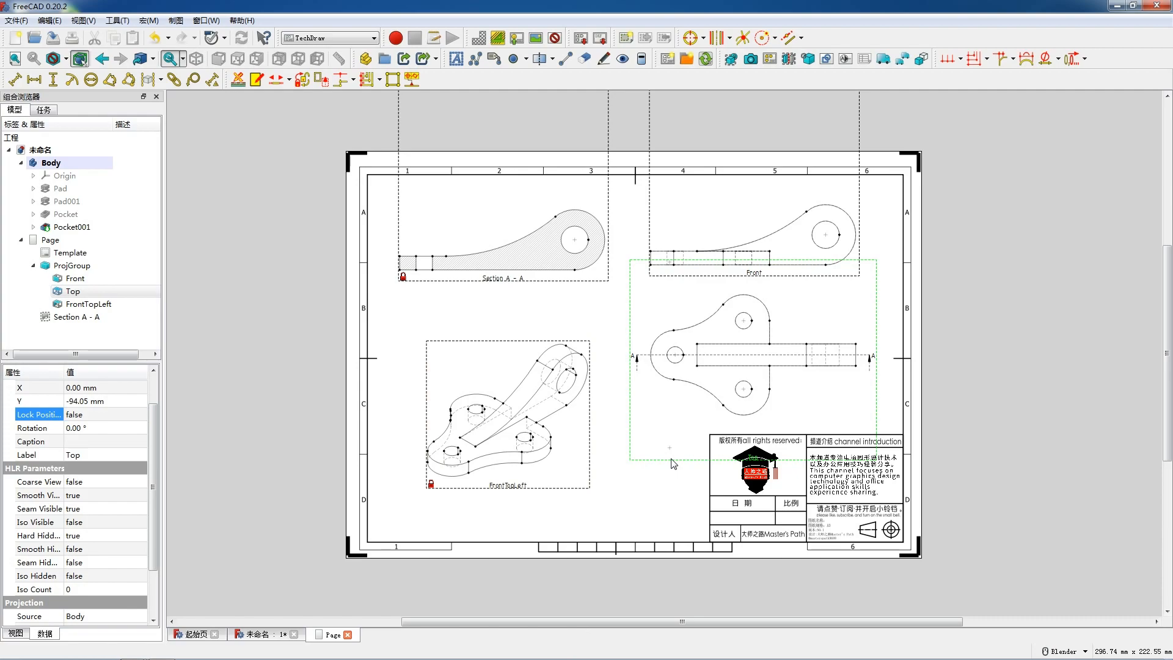
{"action": "double_click", "coordinate": [94, 415]}
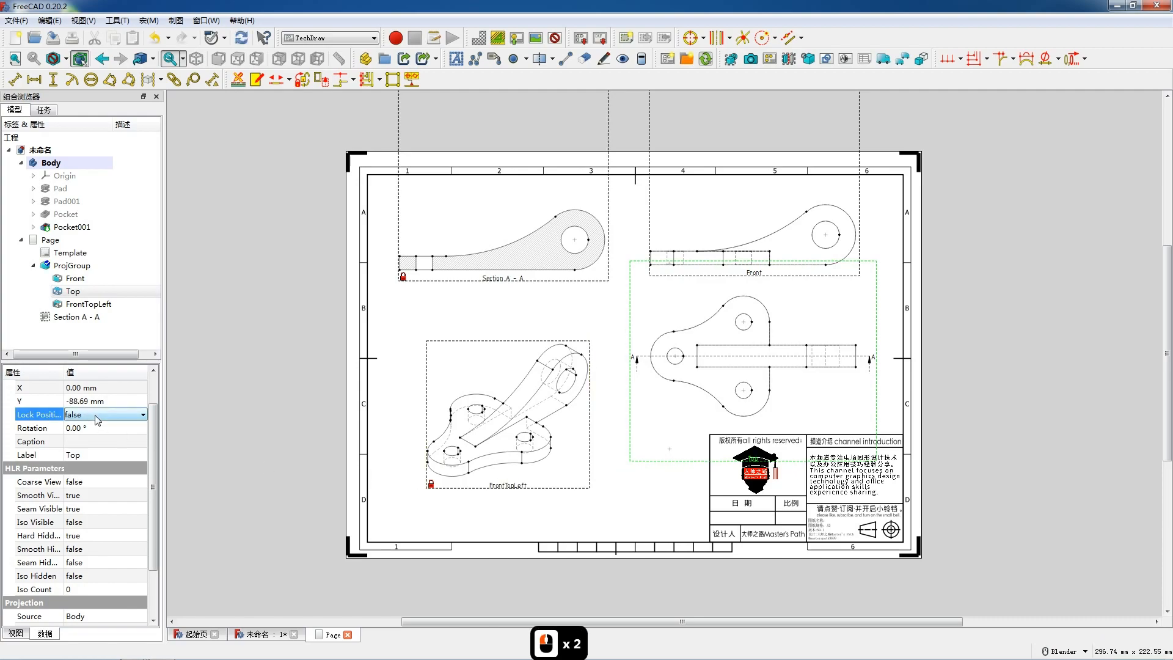
Step: Add circle centerlines to the arm's large hole in both the Section A - A view and the Front view
{"action": "left_click", "coordinate": [589, 244]}
{"action": "left_click", "coordinate": [693, 39]}
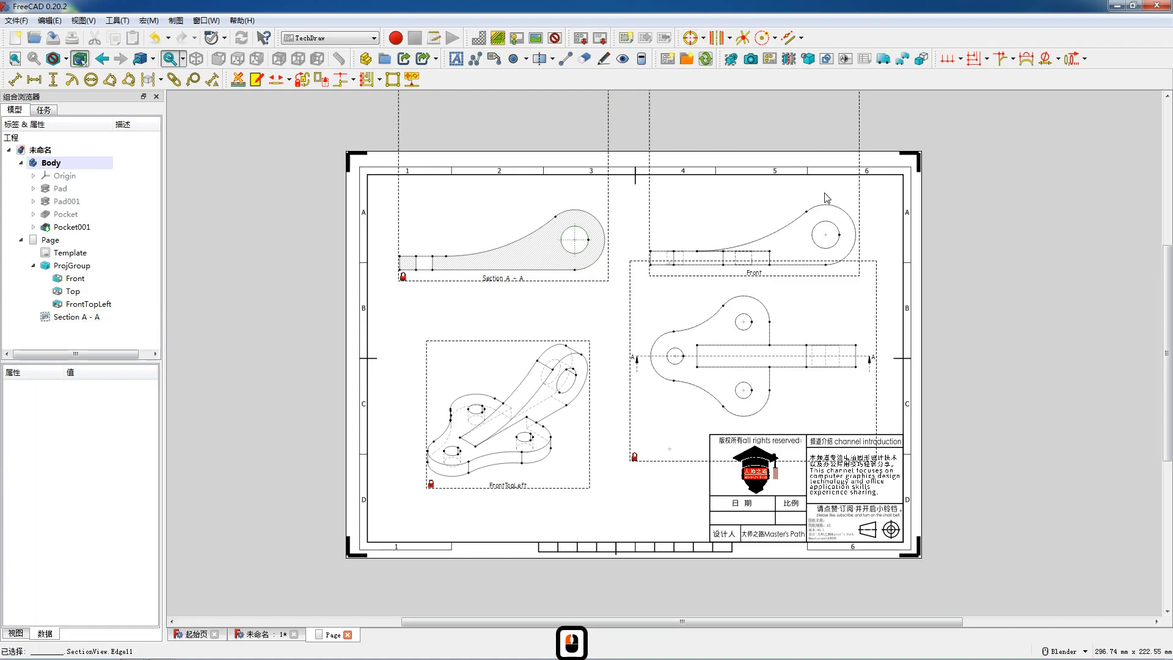
{"action": "left_click", "coordinate": [835, 251]}
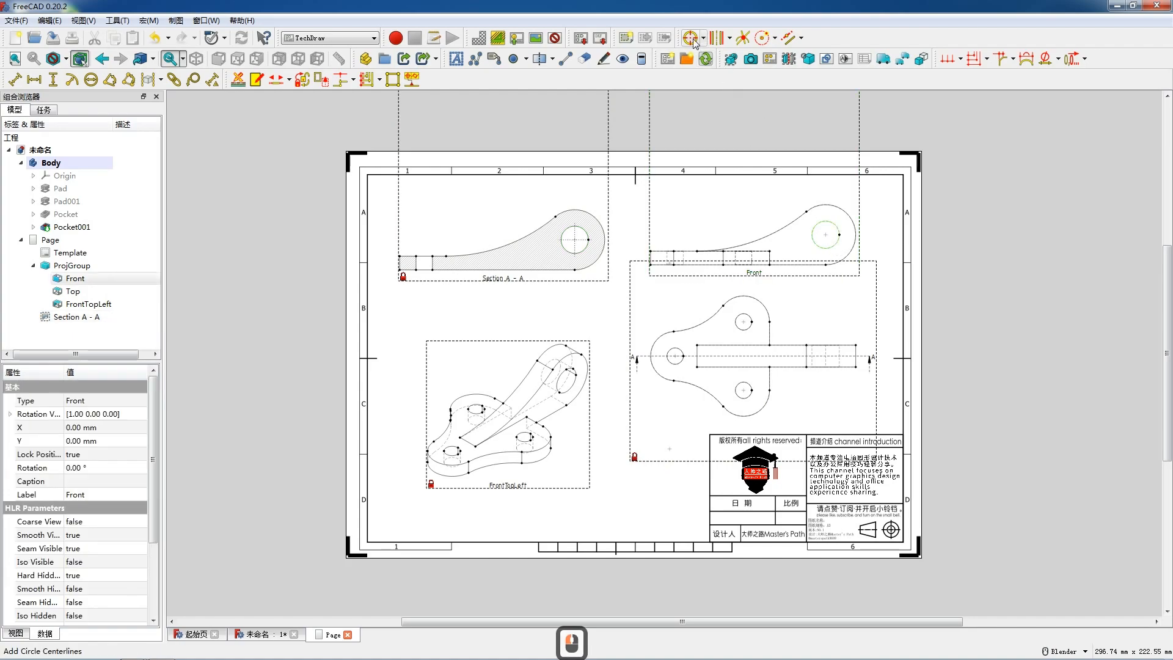
{"action": "left_click", "coordinate": [691, 38]}
Step: Add circle centerlines to each of the three lobe holes in the Top view
{"action": "left_click", "coordinate": [743, 322]}
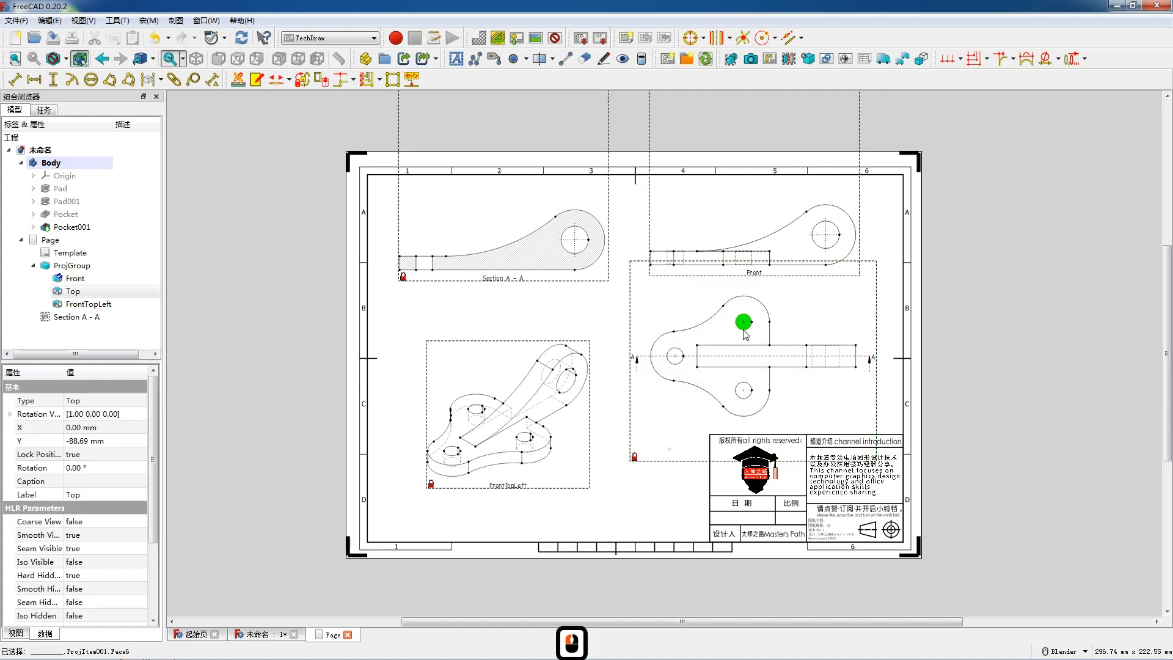
{"action": "left_click", "coordinate": [691, 38]}
{"action": "left_click", "coordinate": [679, 359]}
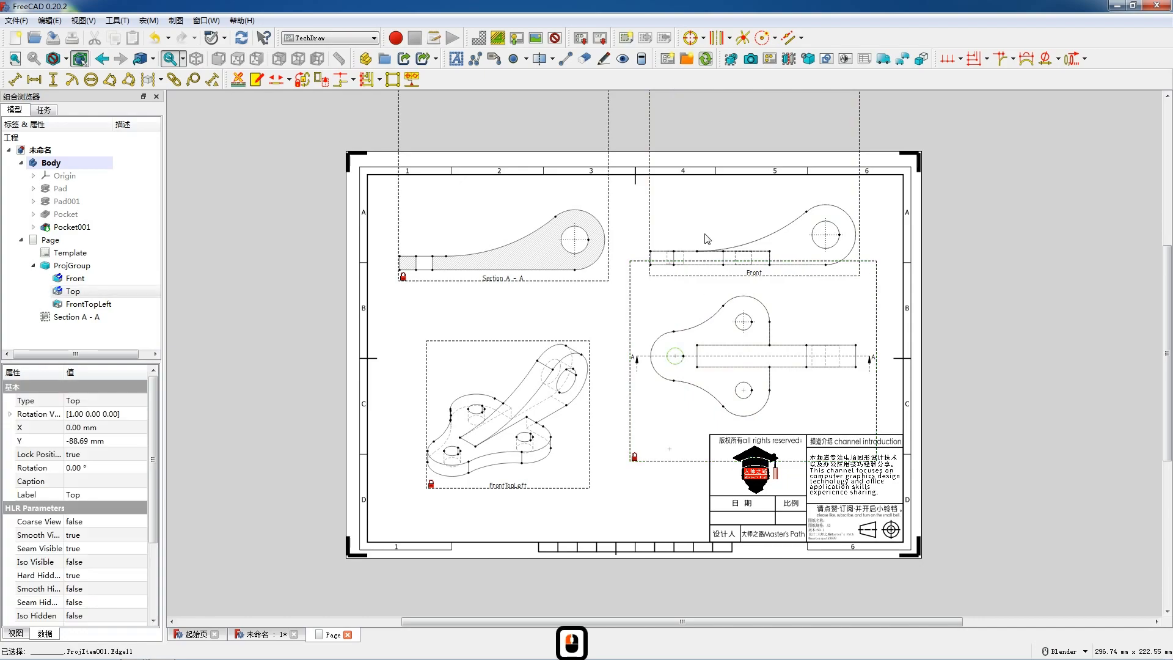
{"action": "left_click", "coordinate": [695, 39]}
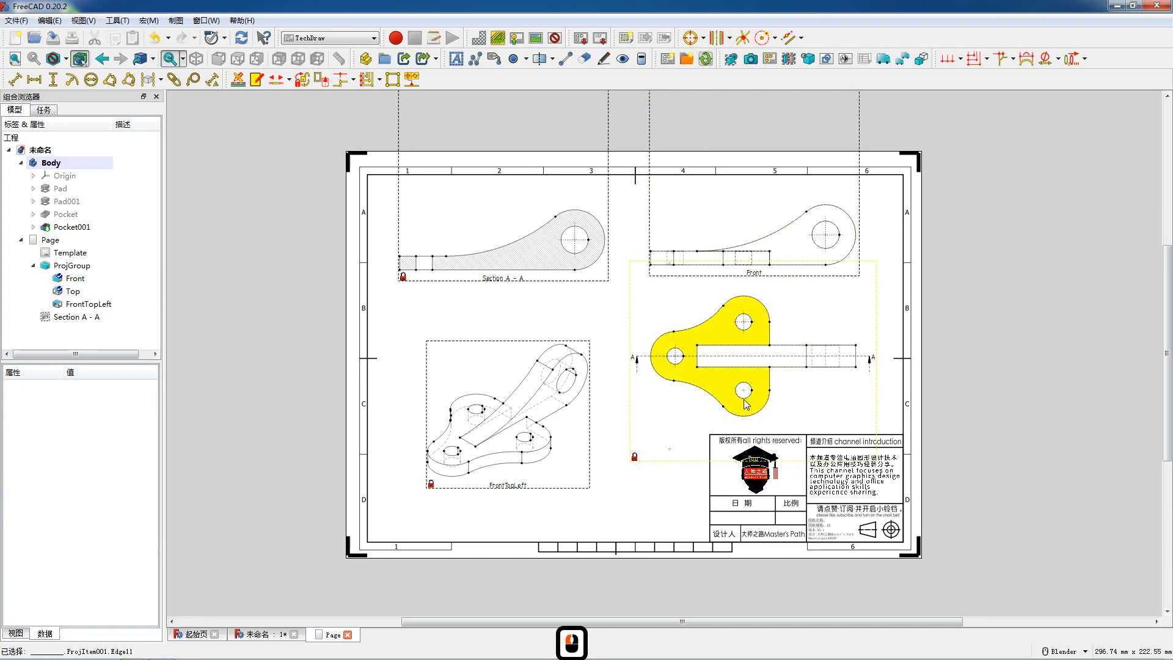
{"action": "left_click", "coordinate": [744, 390]}
{"action": "left_click", "coordinate": [690, 38]}
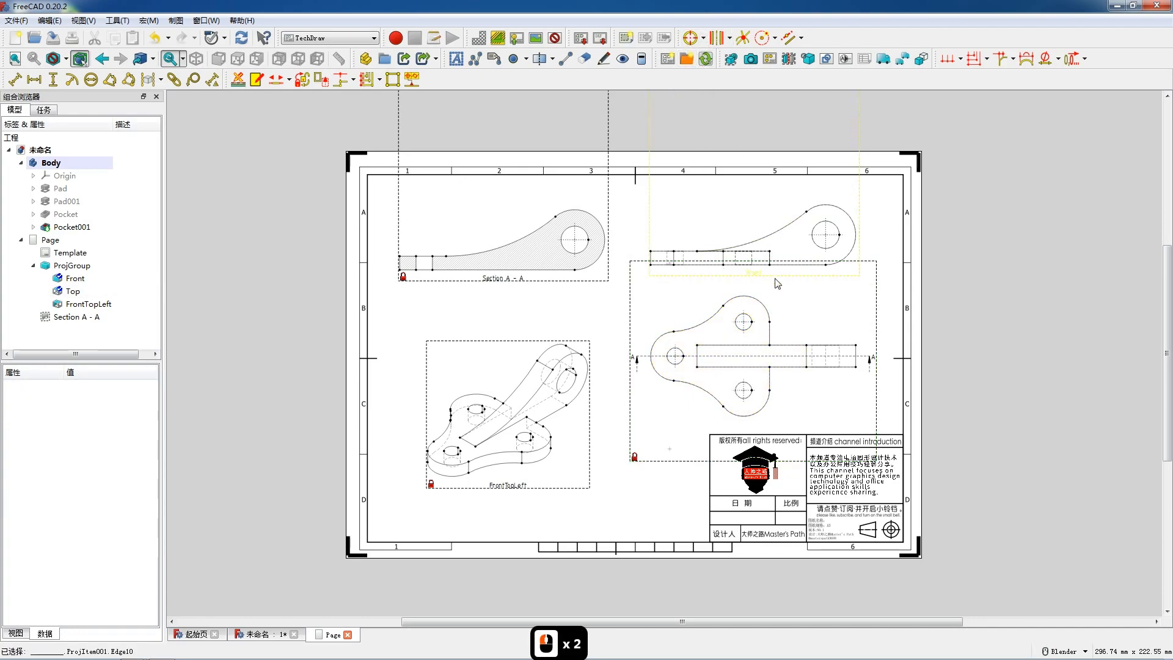
Step: Add a centerline between the two vertical edges of the small hole in the Section A - A view
{"action": "scroll", "coordinate": [487, 226], "scroll_direction": "up", "scroll_amount": 2}
{"action": "scroll", "coordinate": [488, 226], "scroll_direction": "up", "scroll_amount": 1}
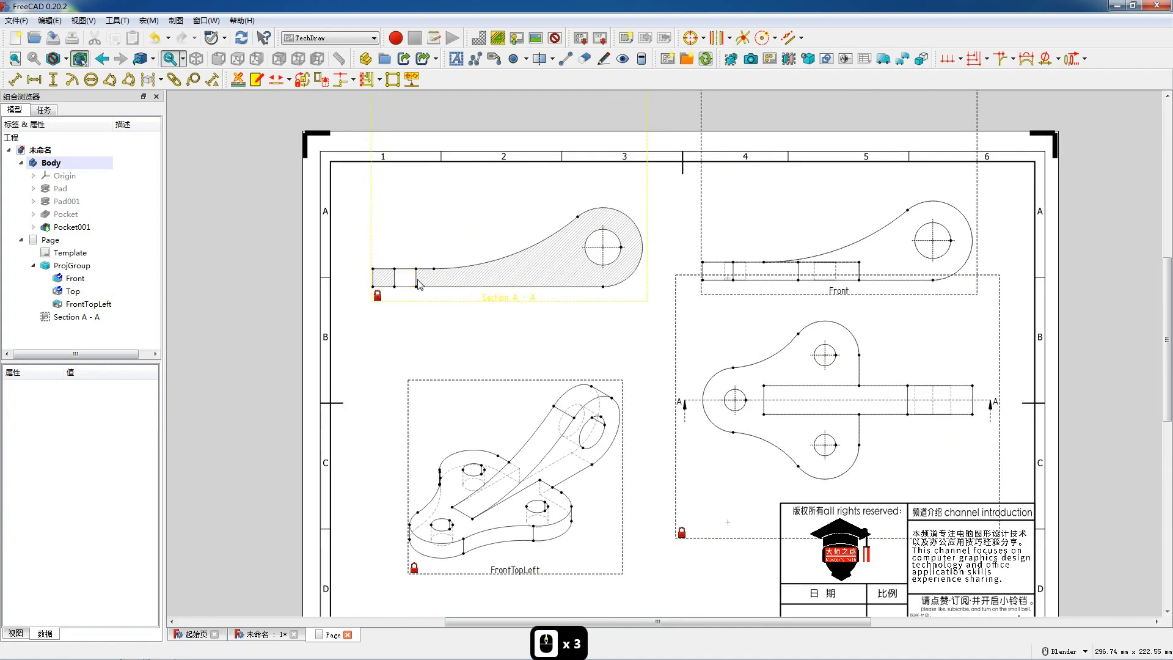
{"action": "left_click", "coordinate": [403, 282], "text": "ctrl"}
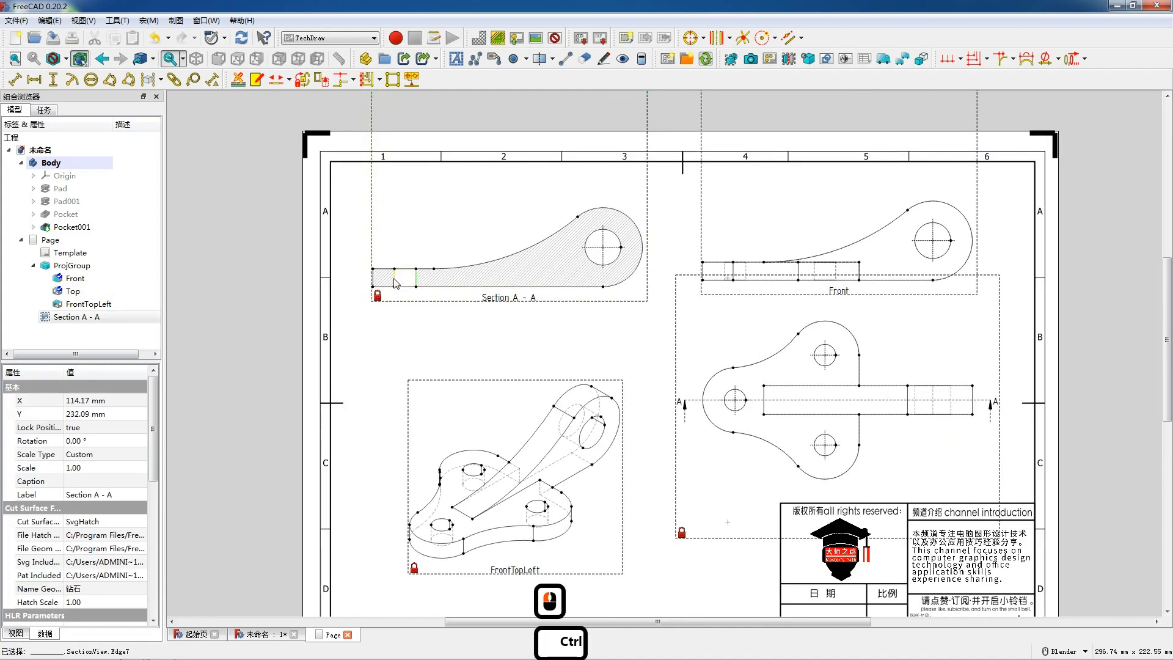
{"action": "left_click", "coordinate": [395, 282], "text": "ctrl"}
{"action": "left_click", "coordinate": [552, 59]}
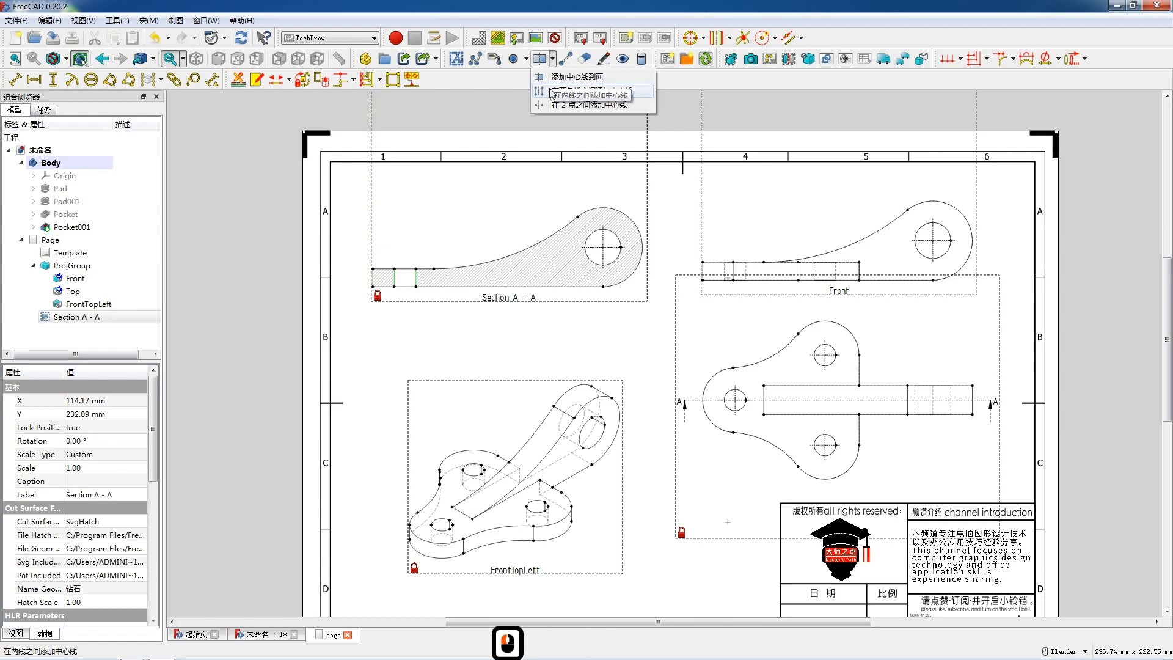
{"action": "left_click", "coordinate": [553, 93]}
{"action": "left_click", "coordinate": [58, 139]}
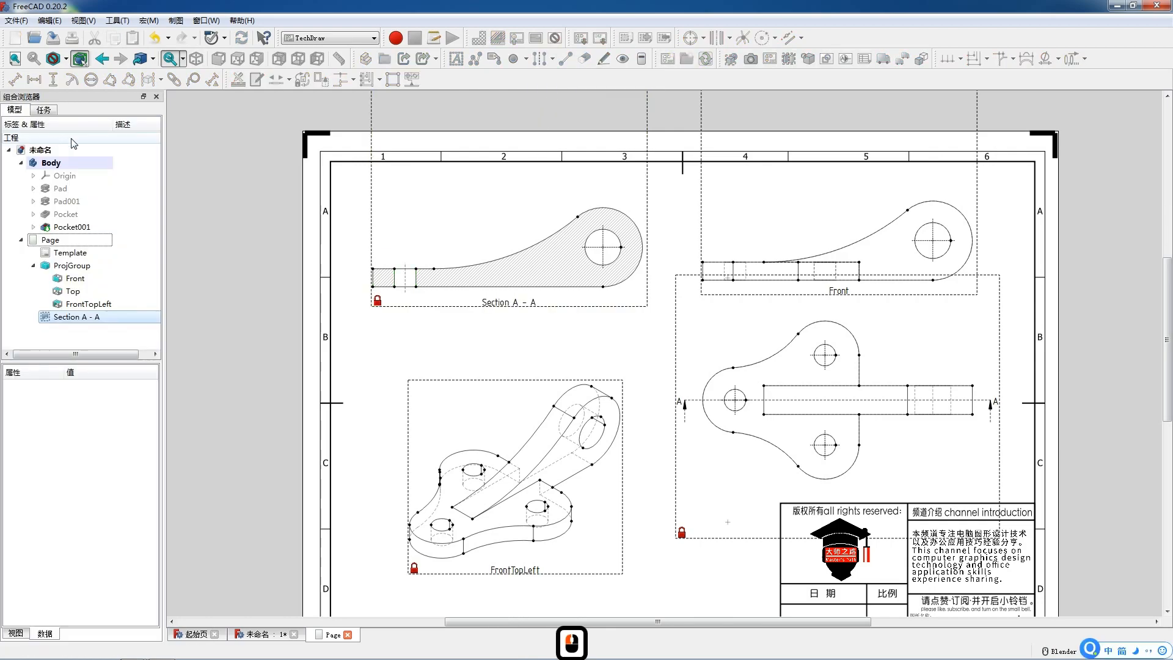
Step: Add radius dimensions to the Front view's large hole and its rounded outer end, placing both labels outside the arc's upper right
{"action": "scroll", "coordinate": [687, 278], "scroll_direction": "down", "scroll_amount": 2}
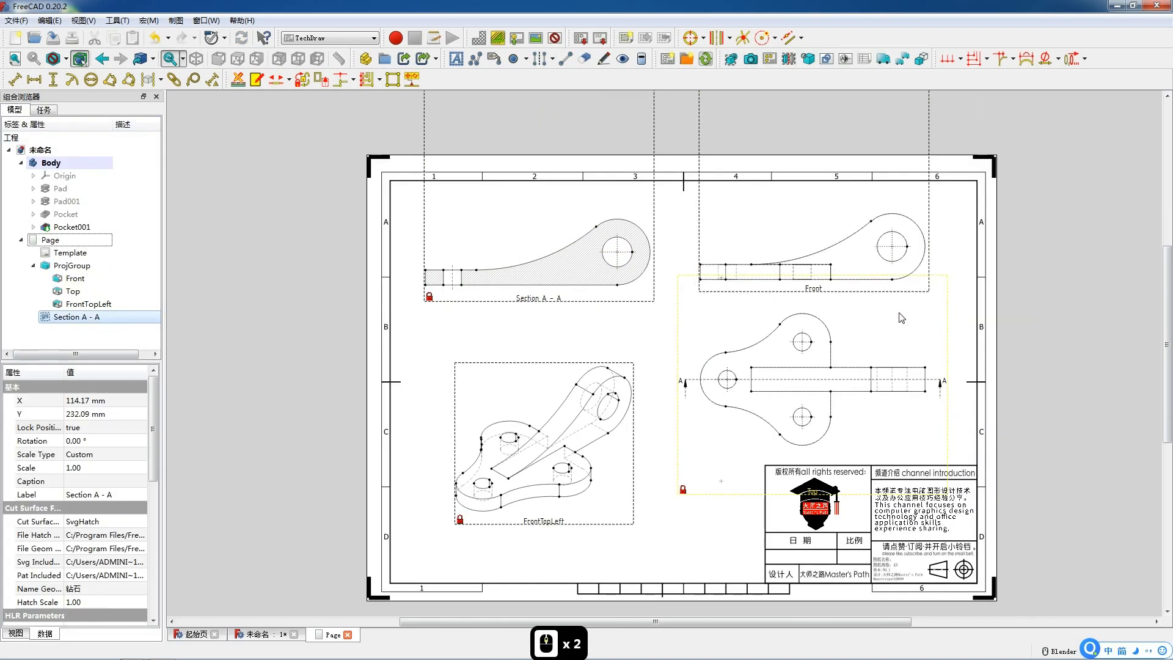
{"action": "scroll", "coordinate": [1002, 287], "scroll_direction": "up", "scroll_amount": 7}
{"action": "left_click", "coordinate": [822, 266]}
{"action": "left_click", "coordinate": [71, 79]}
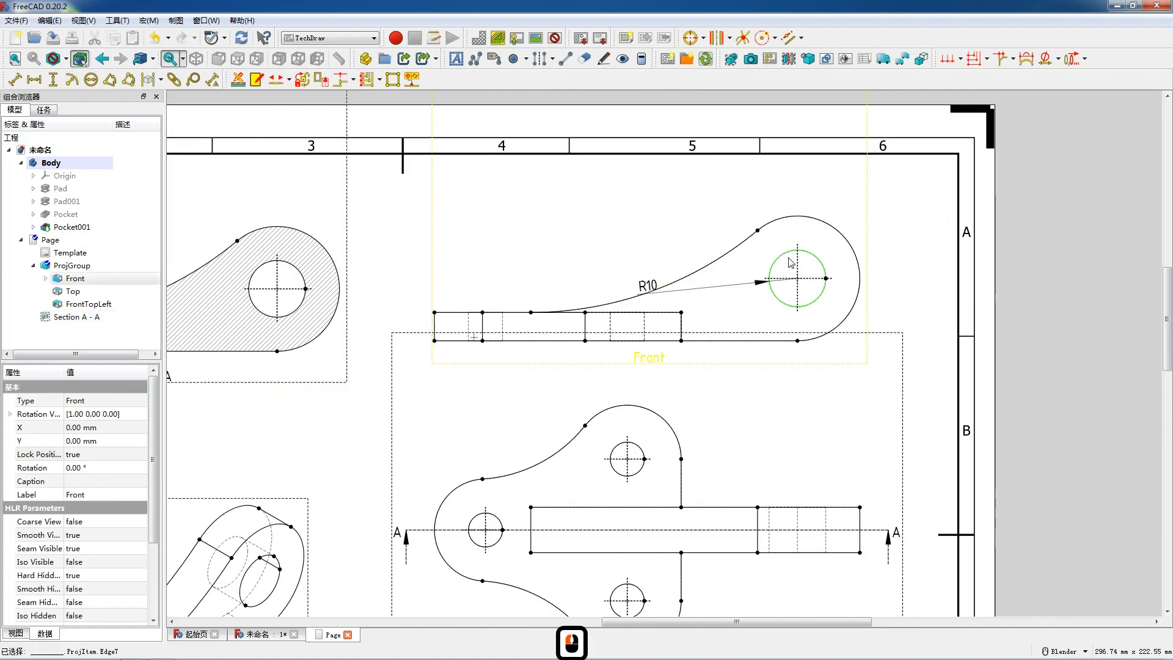
{"action": "left_click_drag", "start_coordinate": [669, 286], "coordinate": [852, 201]}
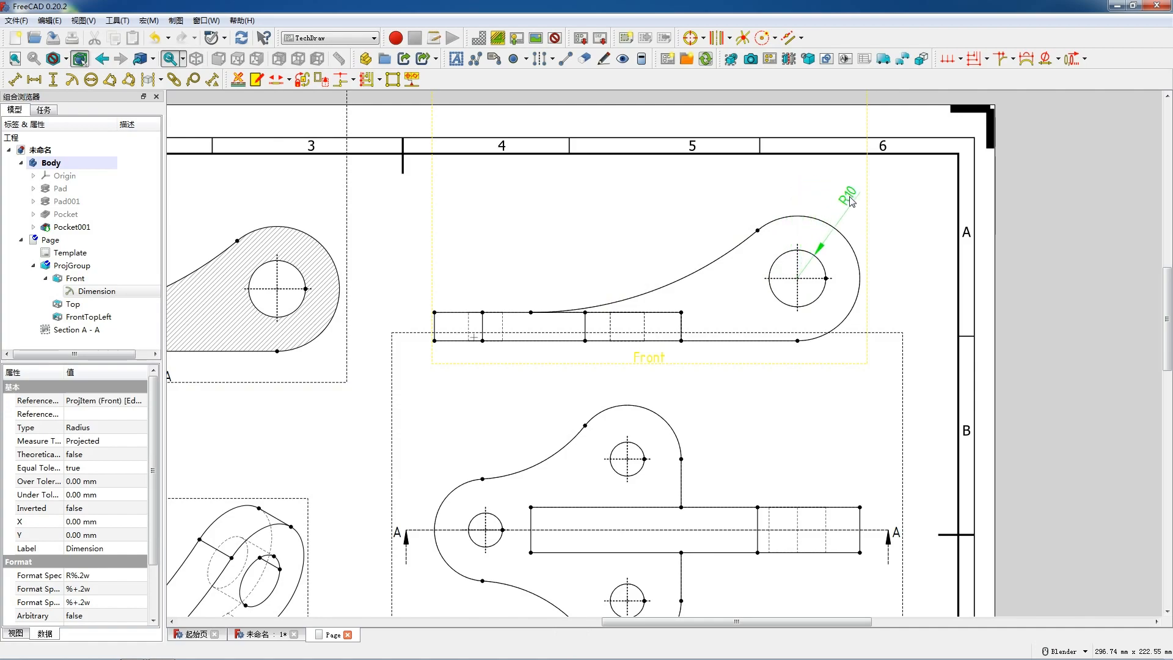
{"action": "left_click", "coordinate": [848, 242]}
{"action": "left_click", "coordinate": [72, 80]}
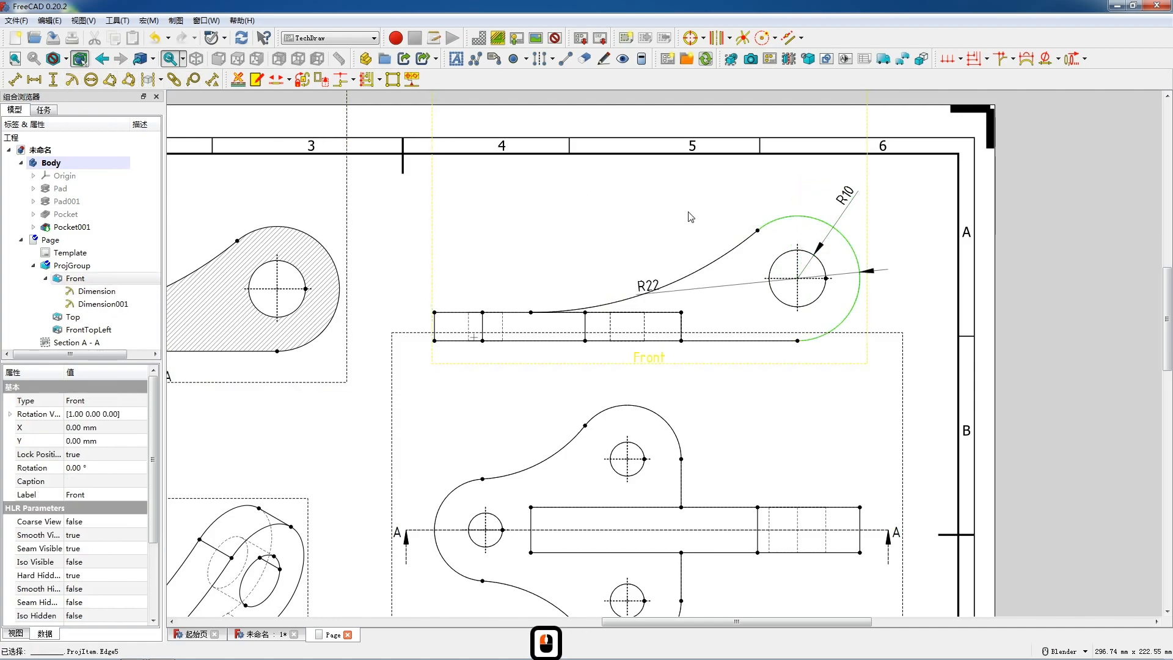
{"action": "left_click_drag", "start_coordinate": [788, 268], "coordinate": [874, 213]}
Step: Add a radius dimension to the arm's concave upper curve in the Front view and position its label just above the curve
{"action": "left_click", "coordinate": [716, 264]}
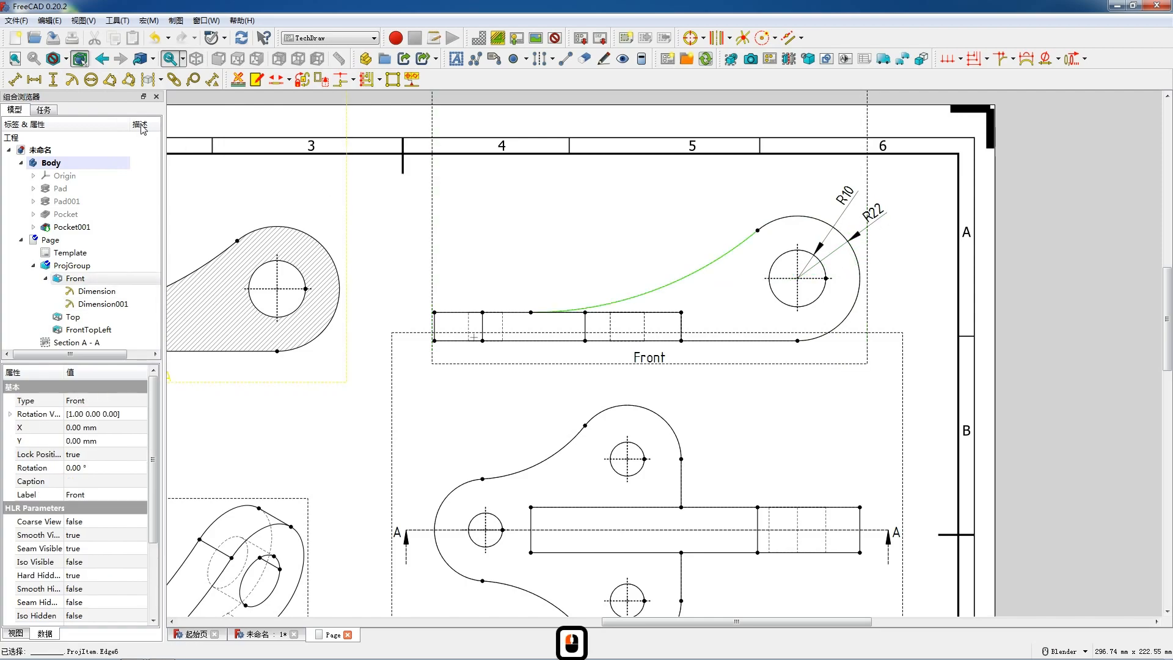
{"action": "left_click", "coordinate": [71, 80]}
{"action": "left_click_drag", "start_coordinate": [646, 284], "coordinate": [679, 216]}
{"action": "scroll", "coordinate": [679, 215], "scroll_direction": "down", "scroll_amount": 8}
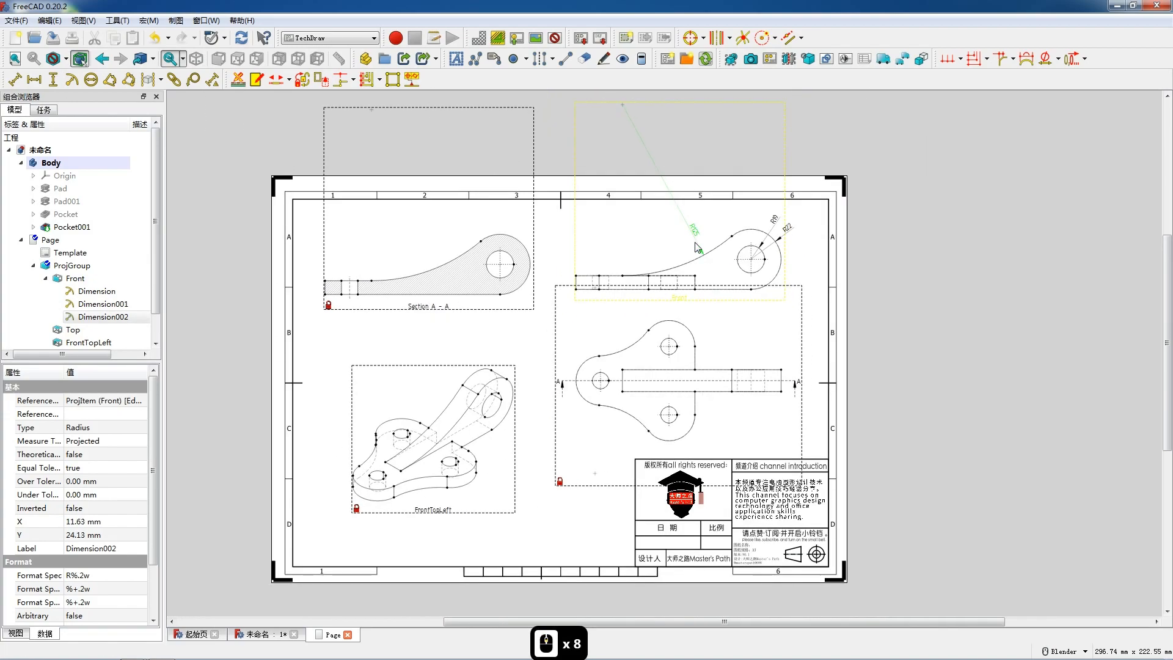
{"action": "scroll", "coordinate": [694, 234], "scroll_direction": "up", "scroll_amount": 6}
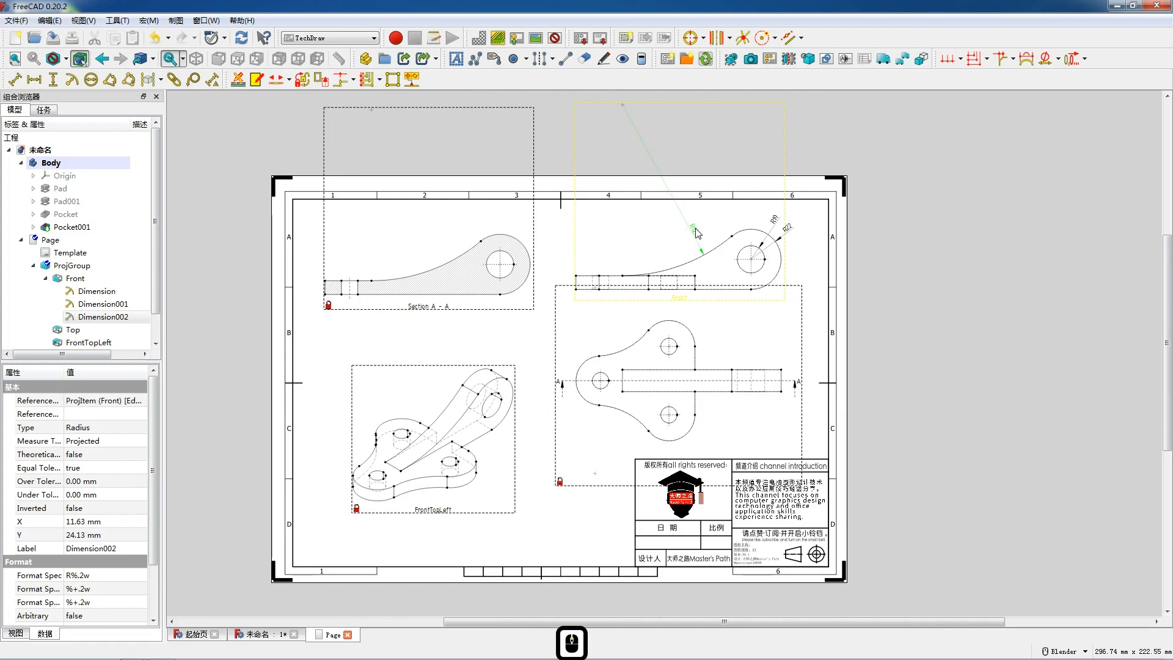
{"action": "left_click_drag", "start_coordinate": [708, 238], "coordinate": [711, 249]}
{"action": "scroll", "coordinate": [710, 250], "scroll_direction": "down", "scroll_amount": 8}
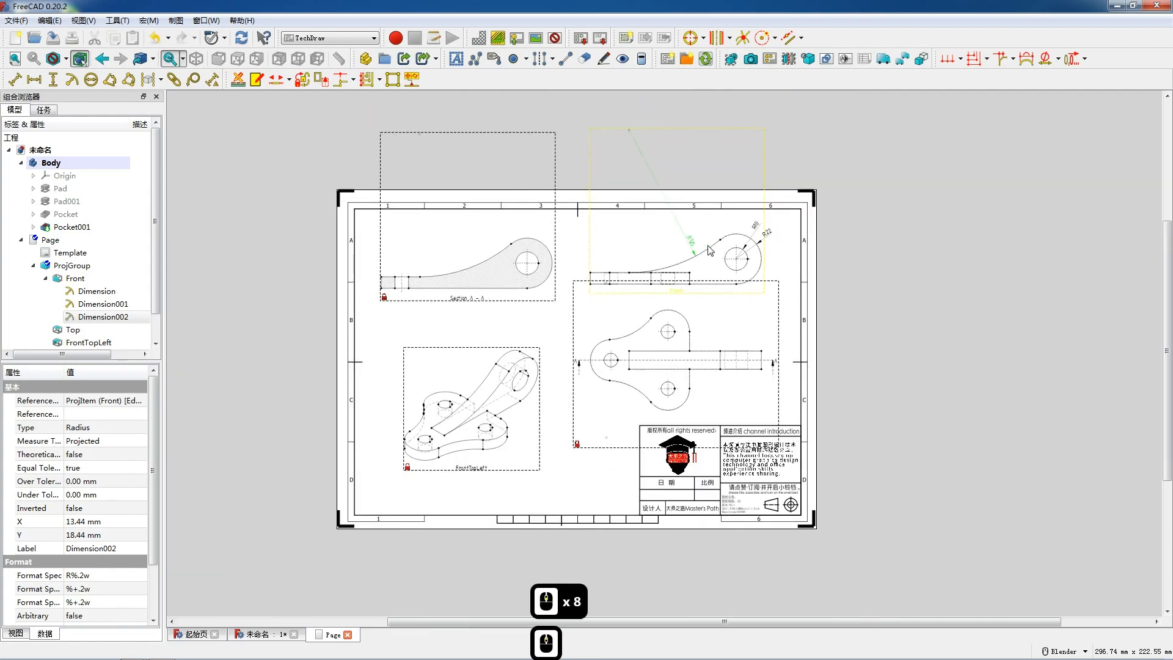
{"action": "scroll", "coordinate": [711, 250], "scroll_direction": "up", "scroll_amount": 12}
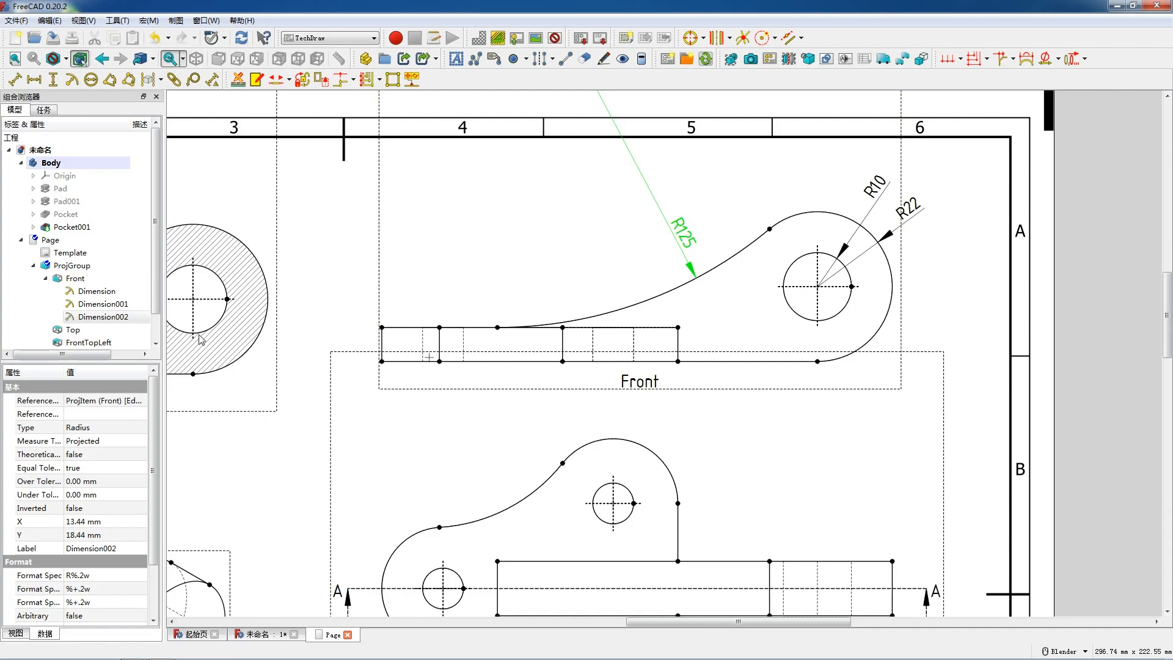
{"action": "scroll", "coordinate": [118, 472], "scroll_direction": "down", "scroll_amount": 3}
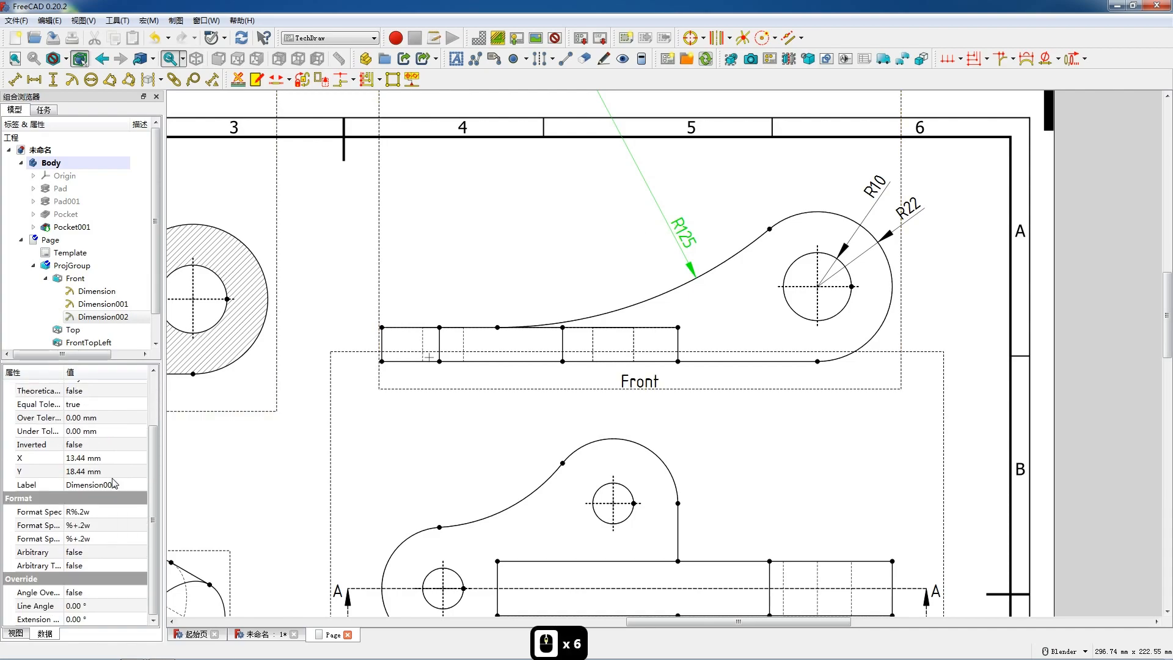
{"action": "scroll", "coordinate": [109, 531], "scroll_direction": "down", "scroll_amount": 5}
{"action": "scroll", "coordinate": [143, 478], "scroll_direction": "up", "scroll_amount": 3}
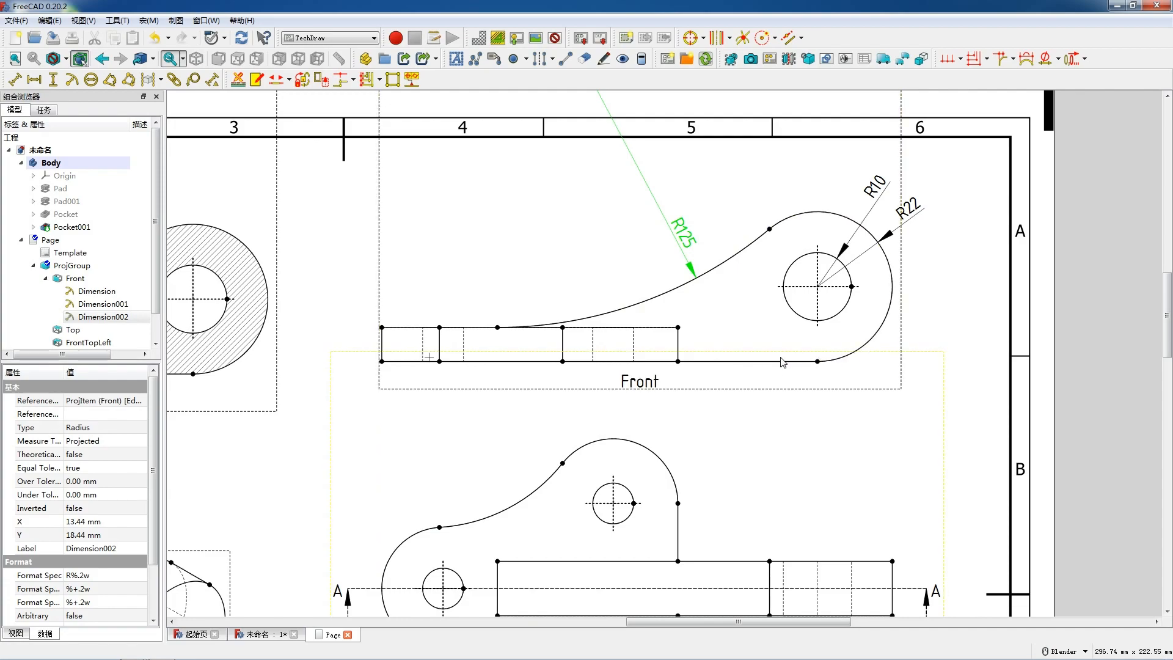
Step: Add a horizontal dimension from the plate's left edge to the large hole's vertical centerline and place it below the Front view
{"action": "left_click", "coordinate": [818, 312]}
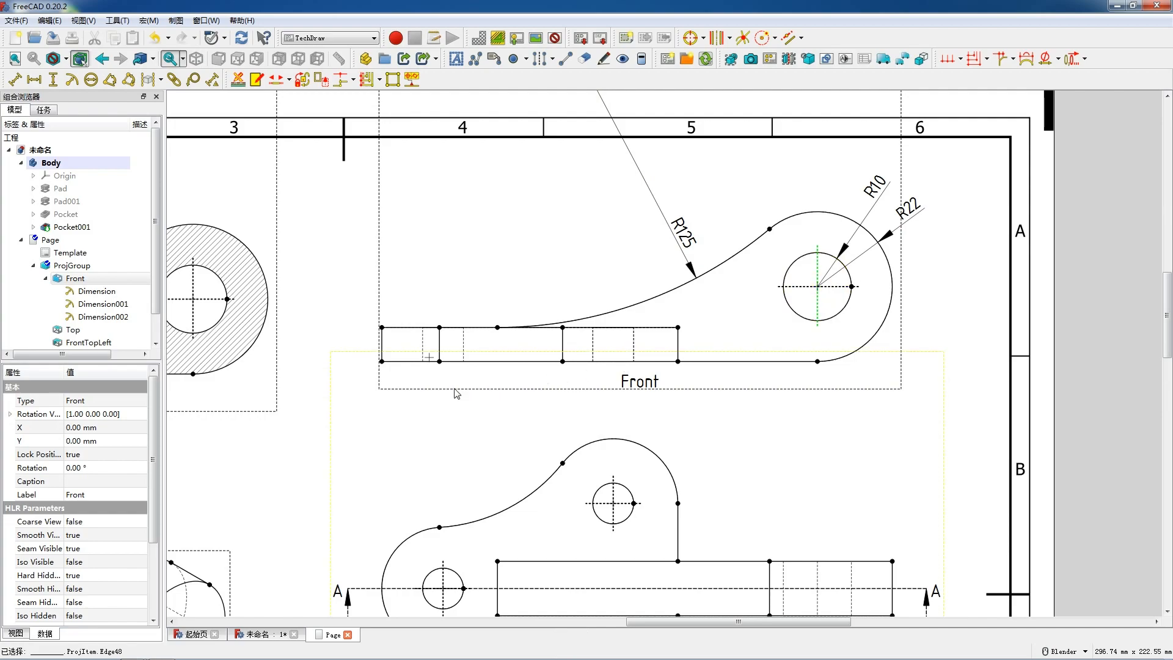
{"action": "left_click", "coordinate": [381, 348], "text": "ctrl"}
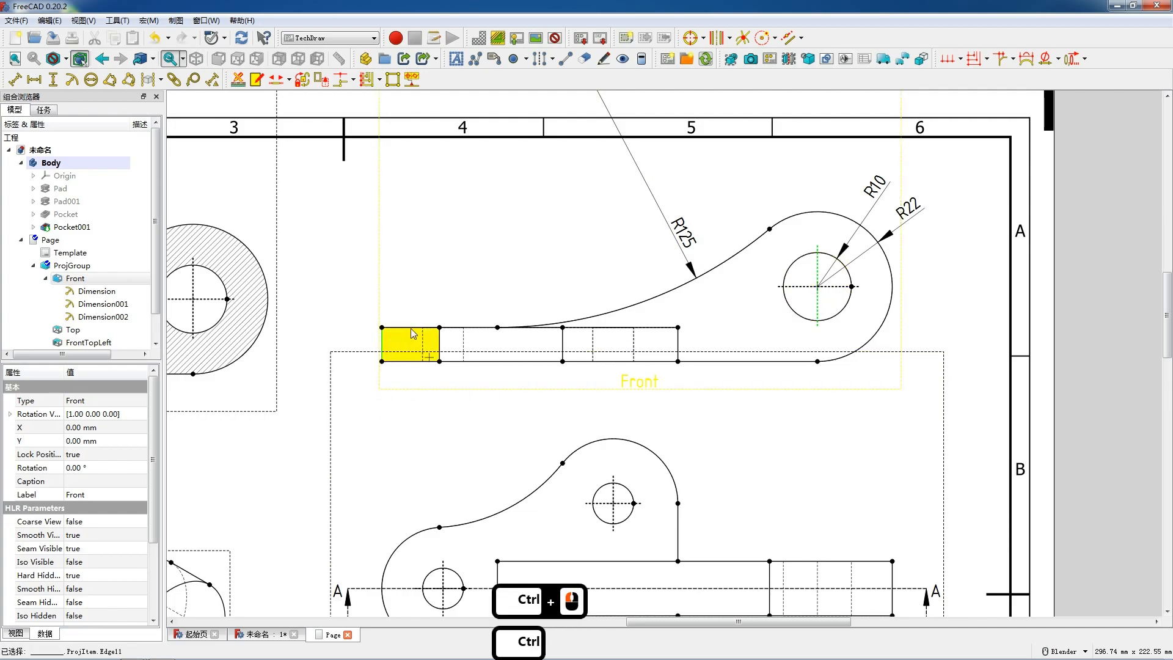
{"action": "key", "text": "h"}
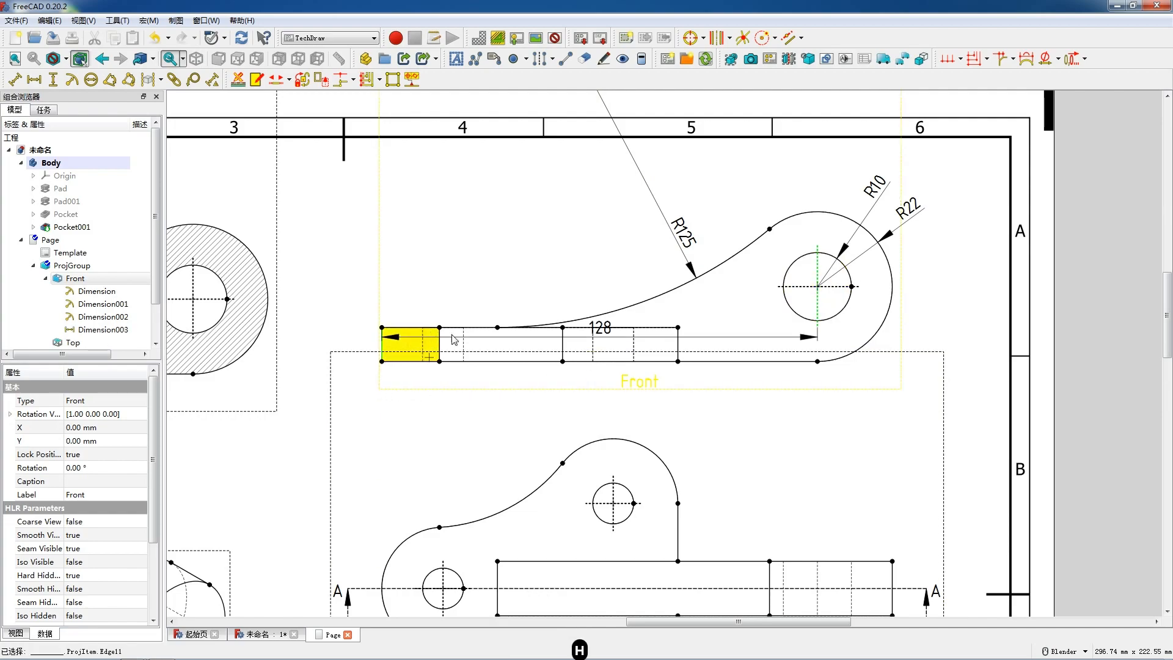
{"action": "left_click_drag", "start_coordinate": [600, 331], "coordinate": [602, 373]}
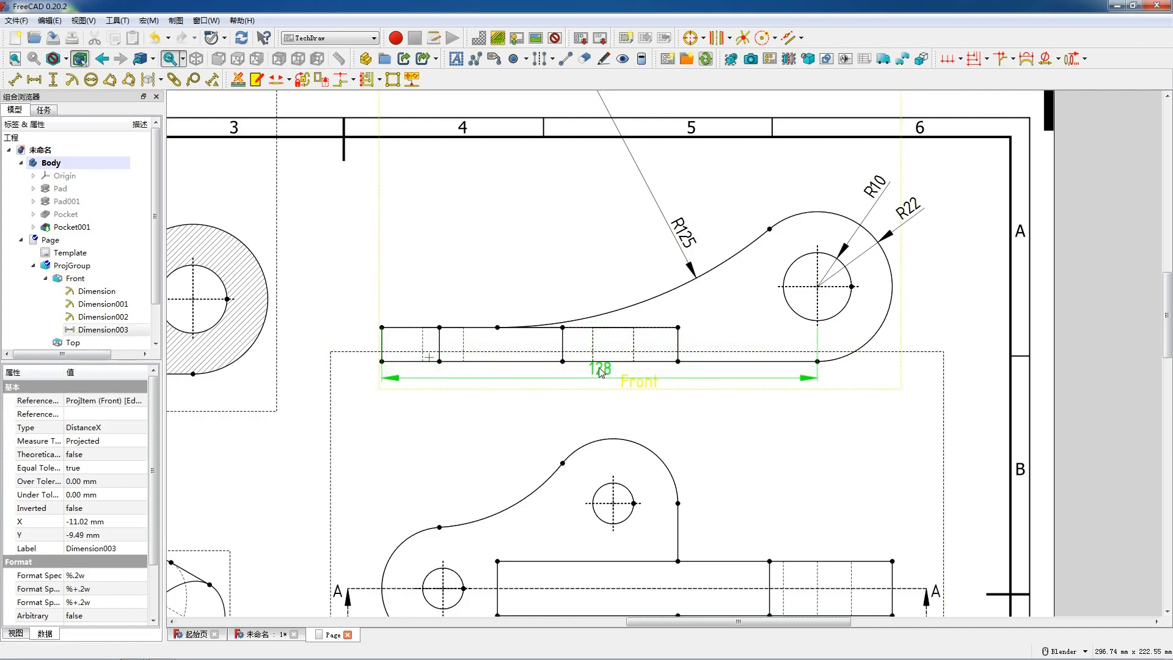
Step: Try to select the horizontal dimension below the Front view where the Top view's frame overlaps it
{"action": "double_click", "coordinate": [601, 372]}
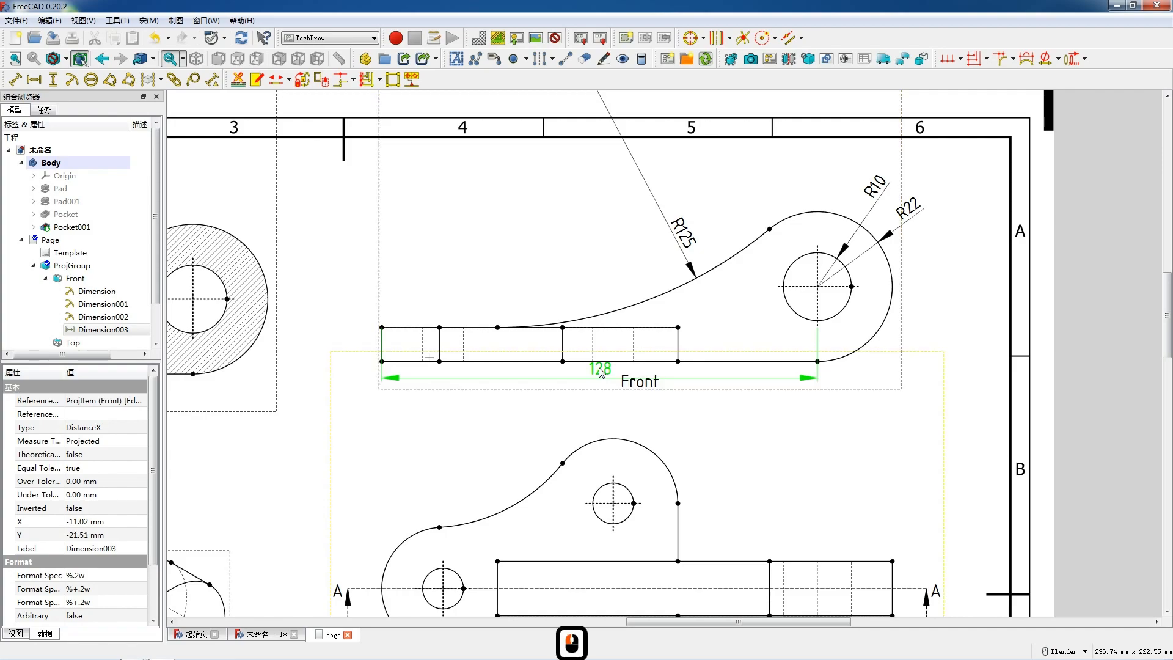
{"action": "left_click", "coordinate": [593, 368]}
{"action": "left_click", "coordinate": [606, 367]}
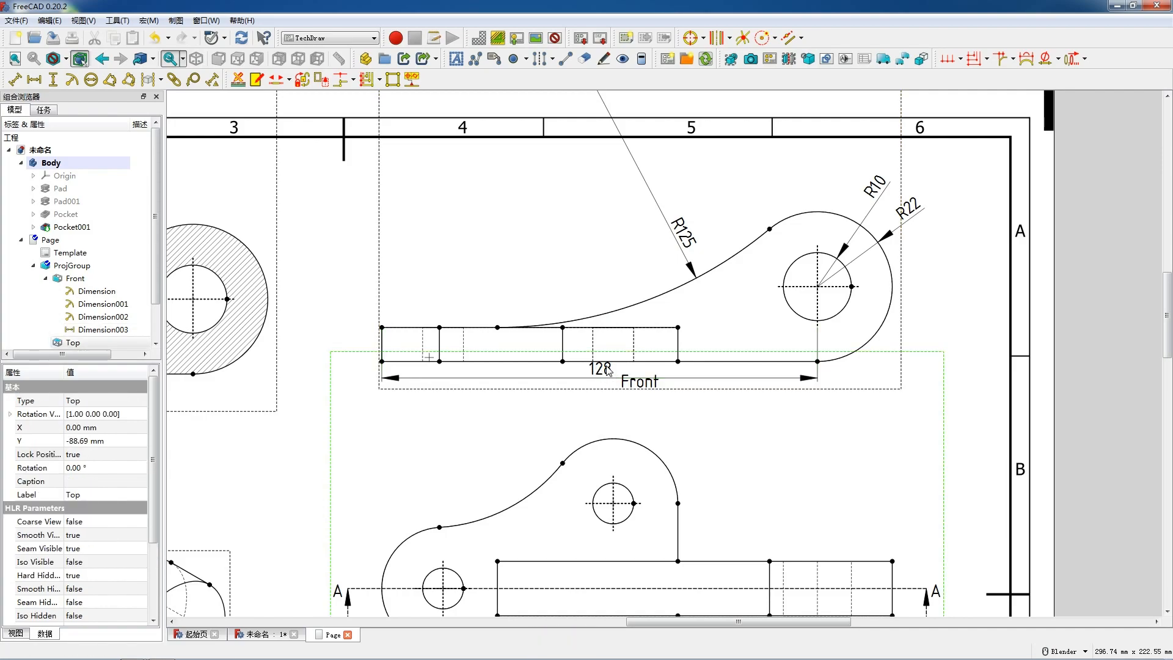
{"action": "scroll", "coordinate": [607, 370], "scroll_direction": "down", "scroll_amount": 5}
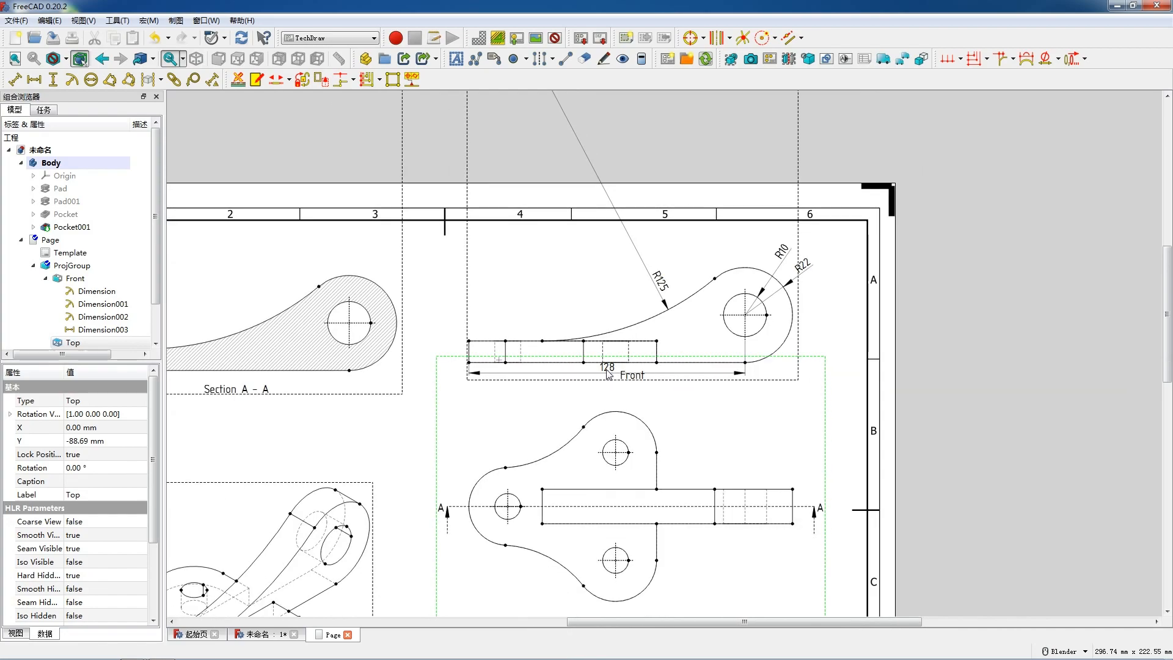
{"action": "left_click", "coordinate": [608, 361]}
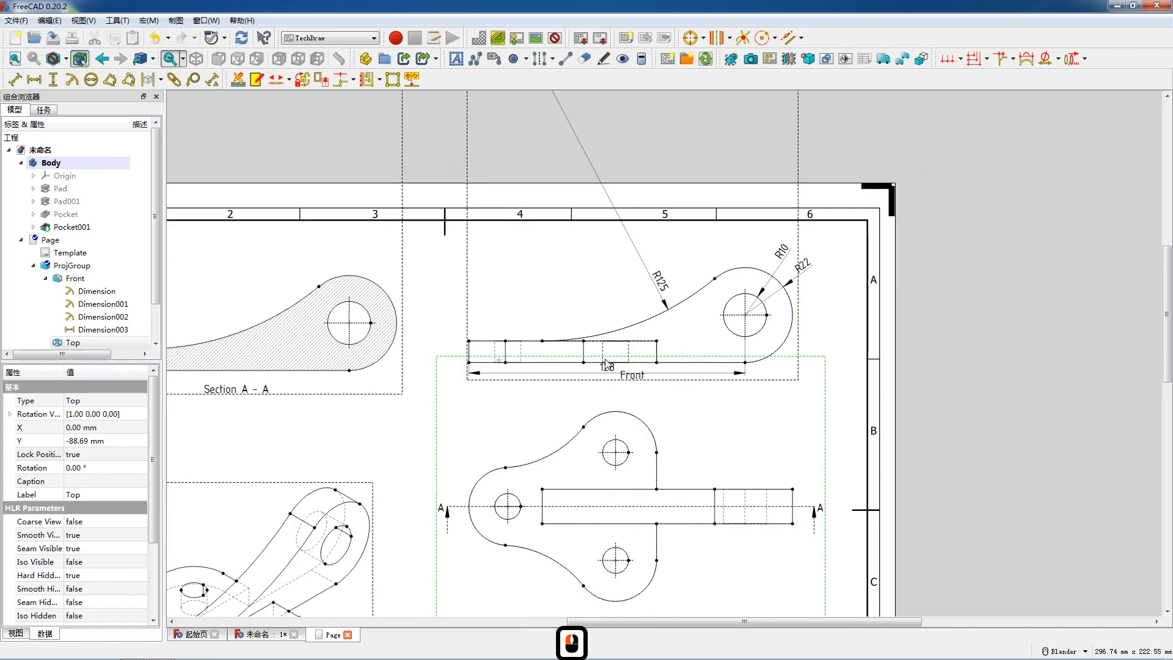
{"action": "left_click", "coordinate": [703, 346]}
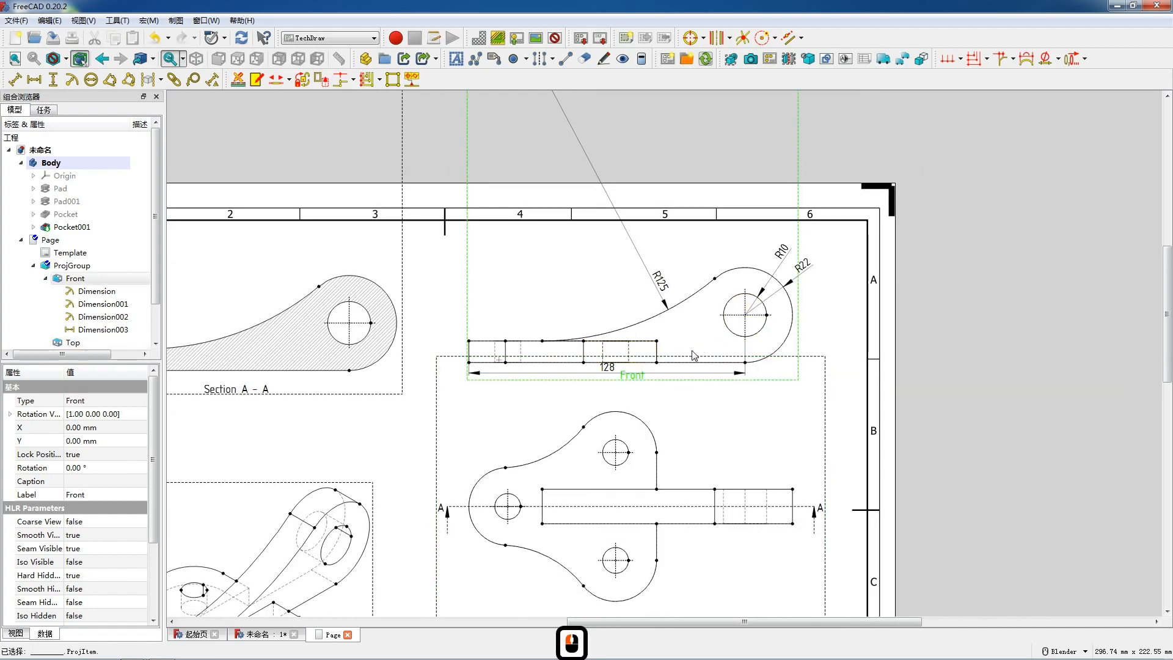
Step: Set the Top view's Lock Position to false and move the view straight down to about Y -165 mm
{"action": "left_click", "coordinate": [611, 364]}
{"action": "scroll", "coordinate": [617, 366], "scroll_direction": "down", "scroll_amount": 5}
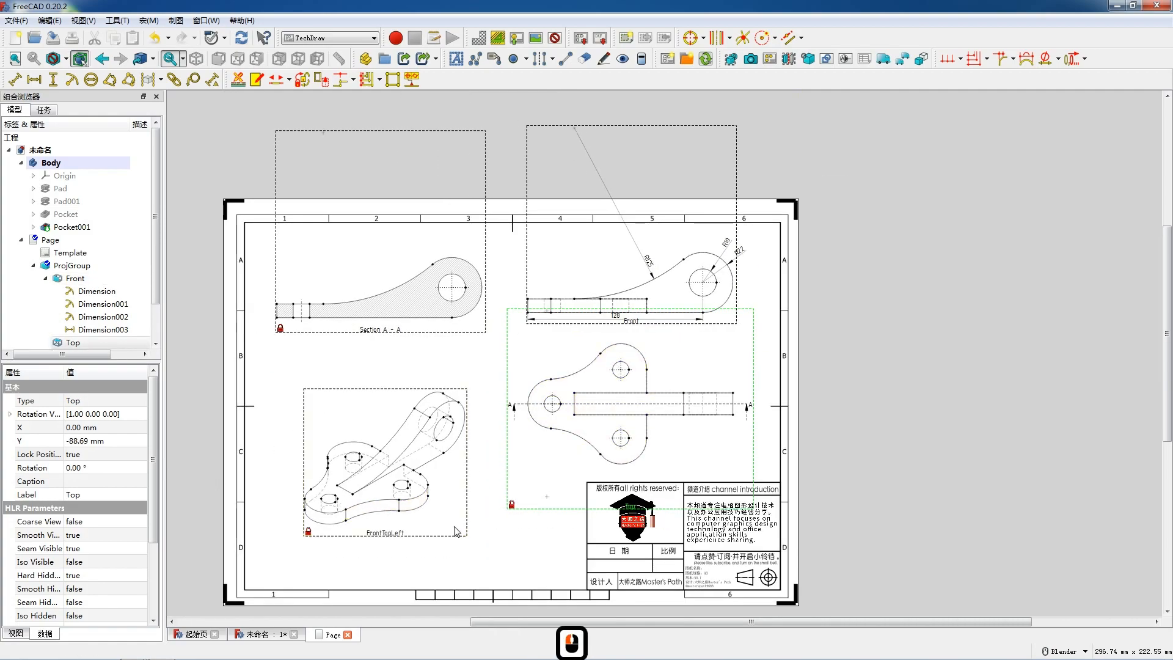
{"action": "double_click", "coordinate": [84, 455]}
{"action": "left_click", "coordinate": [85, 467]}
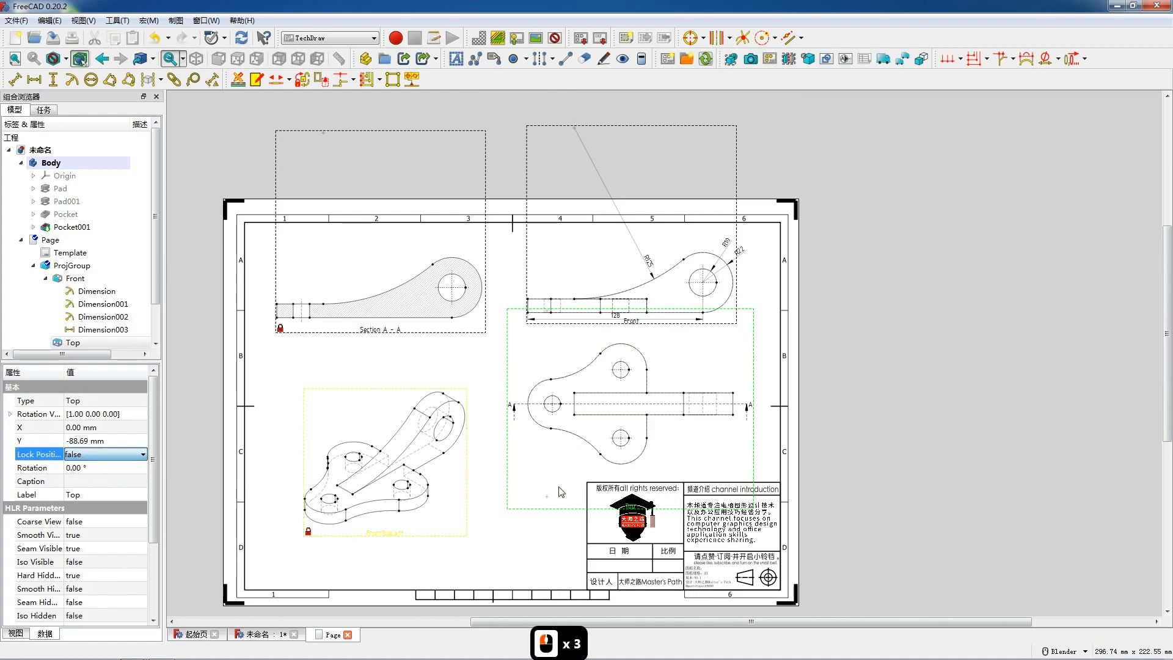
{"action": "left_click_drag", "start_coordinate": [536, 505], "coordinate": [468, 537]}
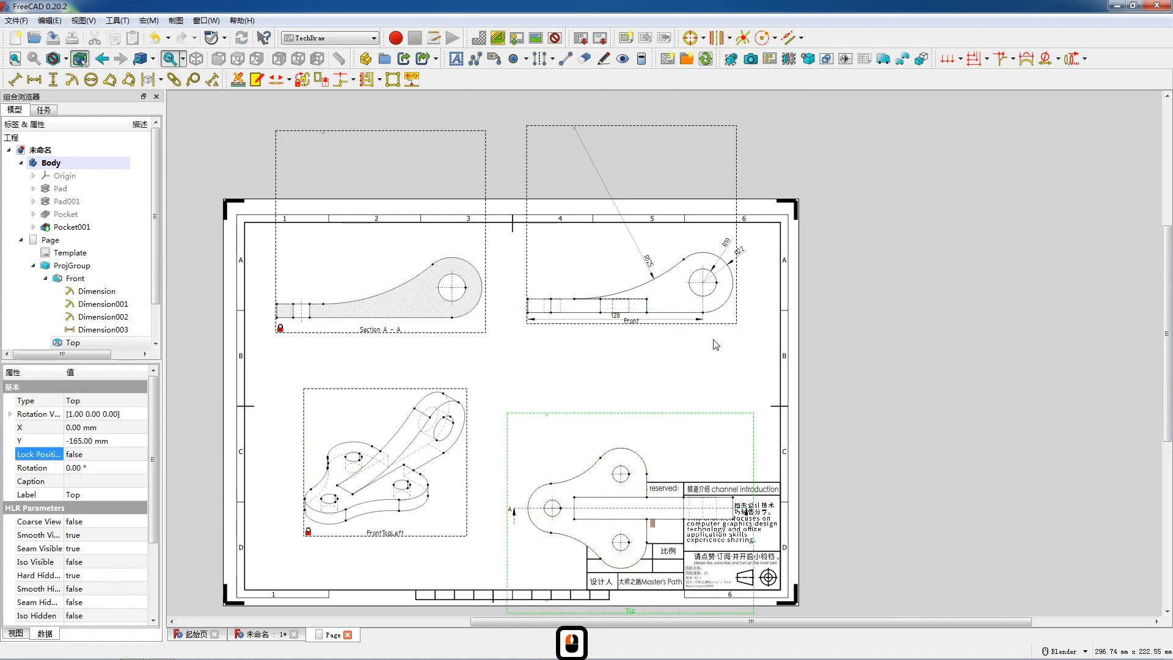
Step: Delete the horizontal dimension running from the plate's left edge to the large hole in the Front view
{"action": "scroll", "coordinate": [699, 337], "scroll_direction": "up", "scroll_amount": 6}
{"action": "scroll", "coordinate": [697, 302], "scroll_direction": "up", "scroll_amount": 2}
{"action": "left_click", "coordinate": [522, 315]}
{"action": "left_click", "coordinate": [522, 316]}
{"action": "key", "text": "Delete"}
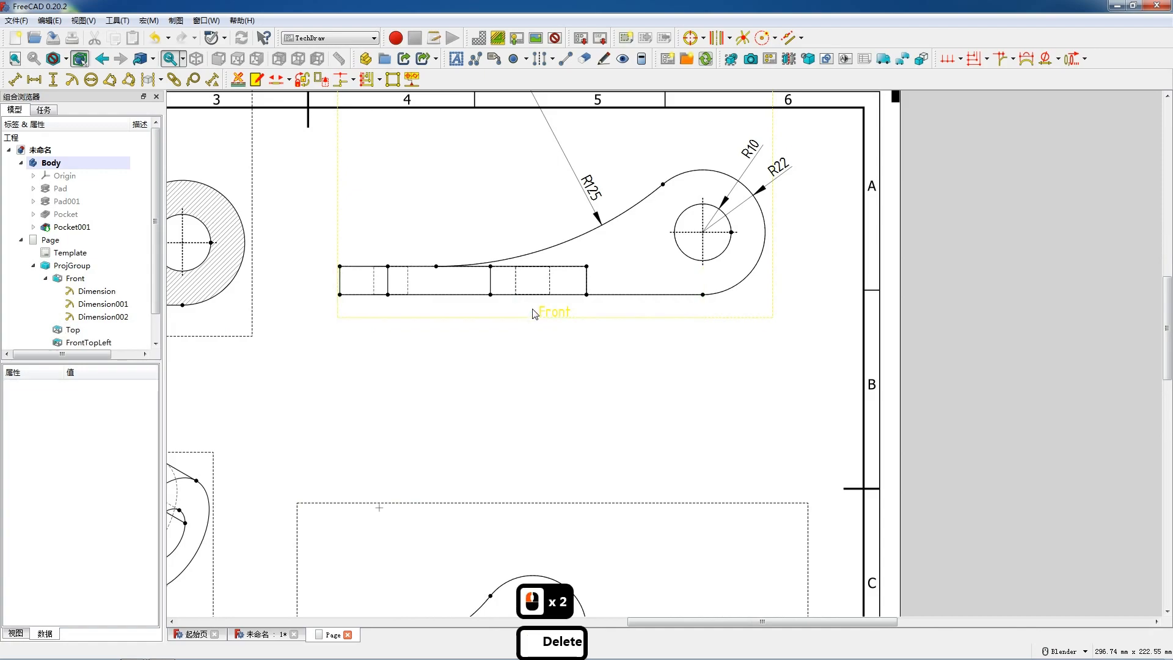
Step: Add a vertical centerline between the two hidden edges of the leftmost small hole in the Front view
{"action": "left_click", "coordinate": [411, 287]}
{"action": "left_click", "coordinate": [408, 287]}
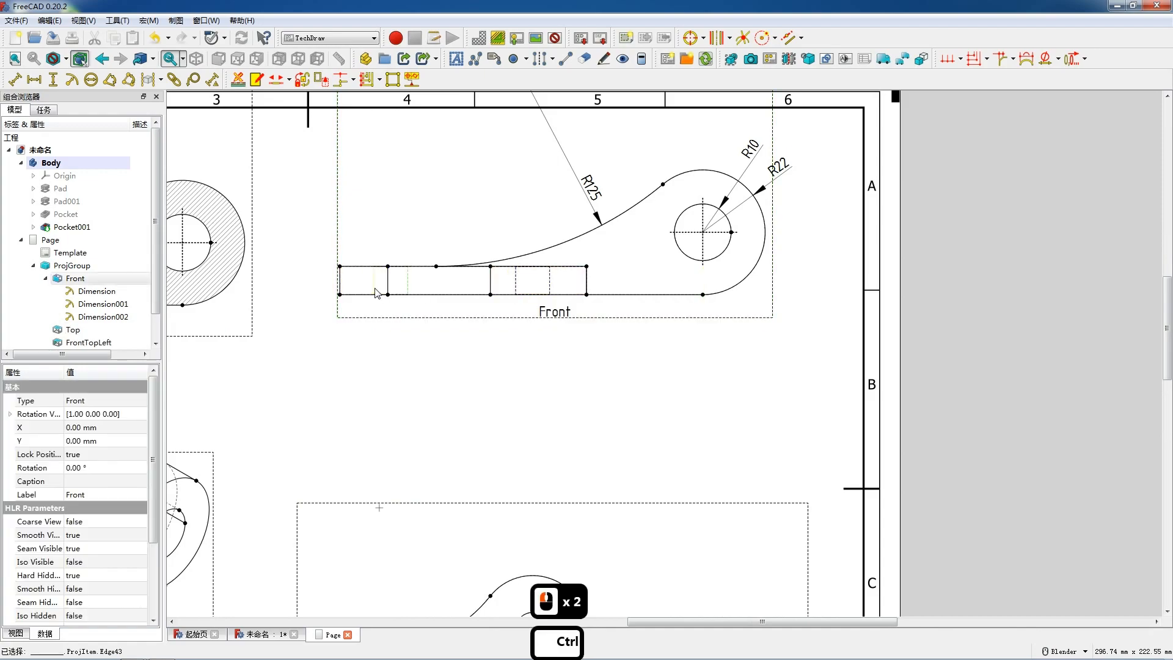
{"action": "left_click", "coordinate": [374, 288], "text": "ctrl"}
{"action": "left_click", "coordinate": [538, 59]}
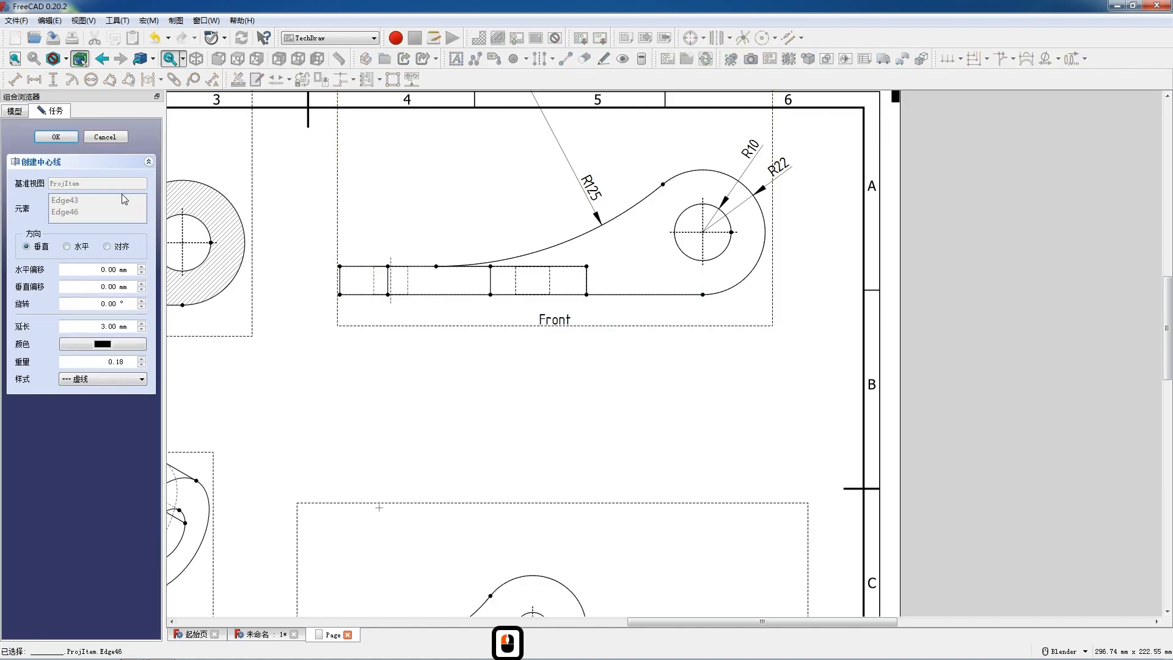
{"action": "left_click", "coordinate": [56, 136]}
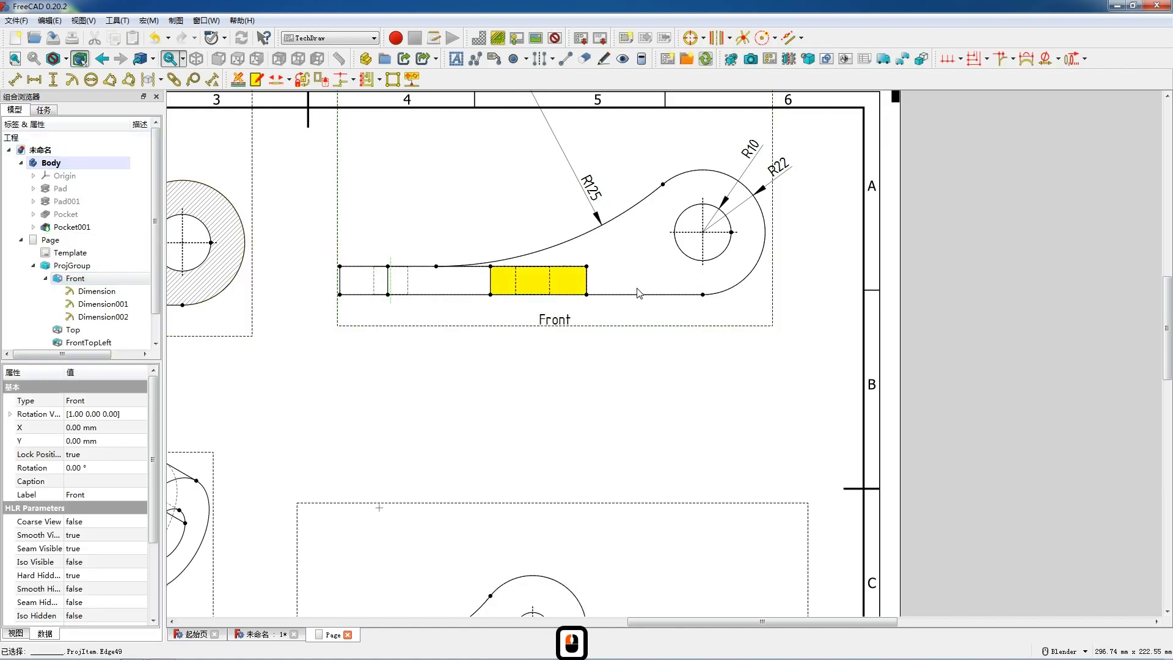
Step: Add a horizontal dimension from the leftmost small hole's centerline to the large hole's vertical centerline and place it below the Front view
{"action": "left_click", "coordinate": [702, 254], "text": "ctrl"}
{"action": "key", "text": "shift+h"}
{"action": "left_click_drag", "start_coordinate": [554, 254], "coordinate": [553, 306]}
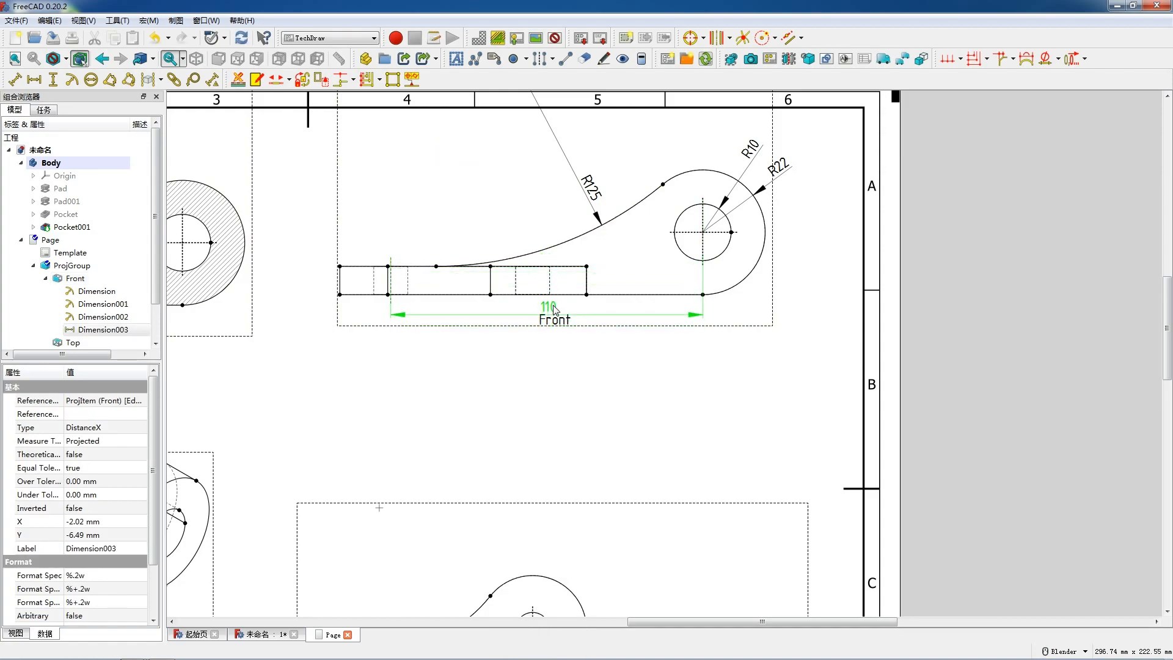
{"action": "left_click", "coordinate": [554, 311]}
Step: Add a vertical centerline between the hidden edges of the second small hole in the Front view's plate
{"action": "left_click", "coordinate": [537, 293]}
{"action": "left_click", "coordinate": [516, 285], "text": "ctrl"}
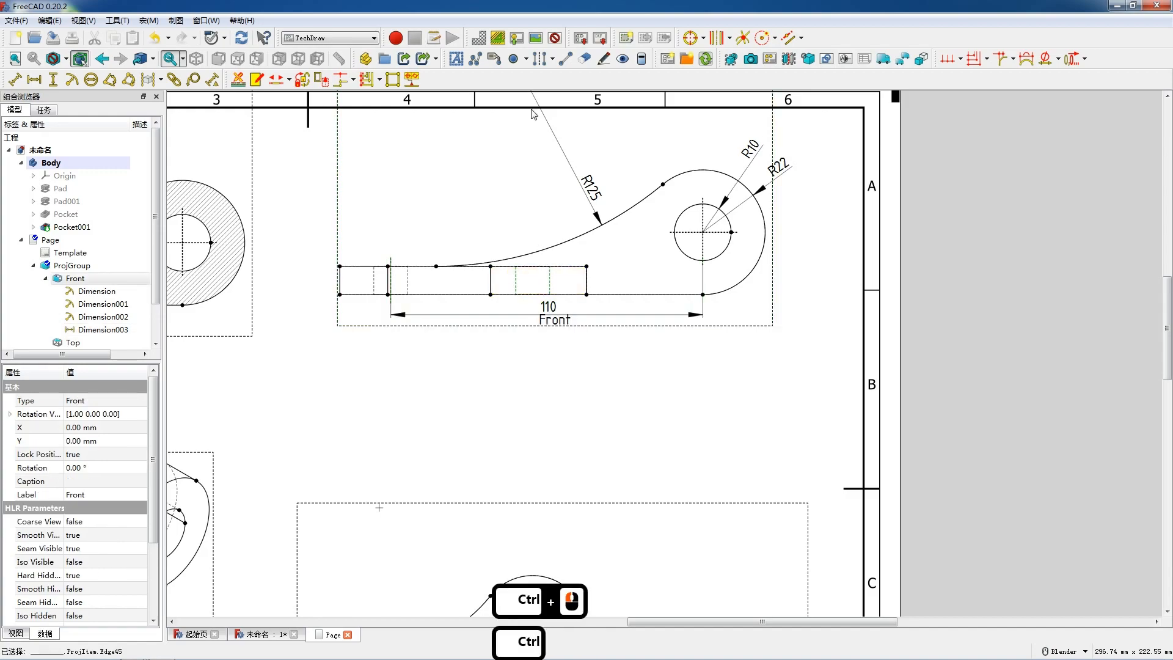
{"action": "left_click", "coordinate": [538, 60]}
{"action": "left_click", "coordinate": [56, 136]}
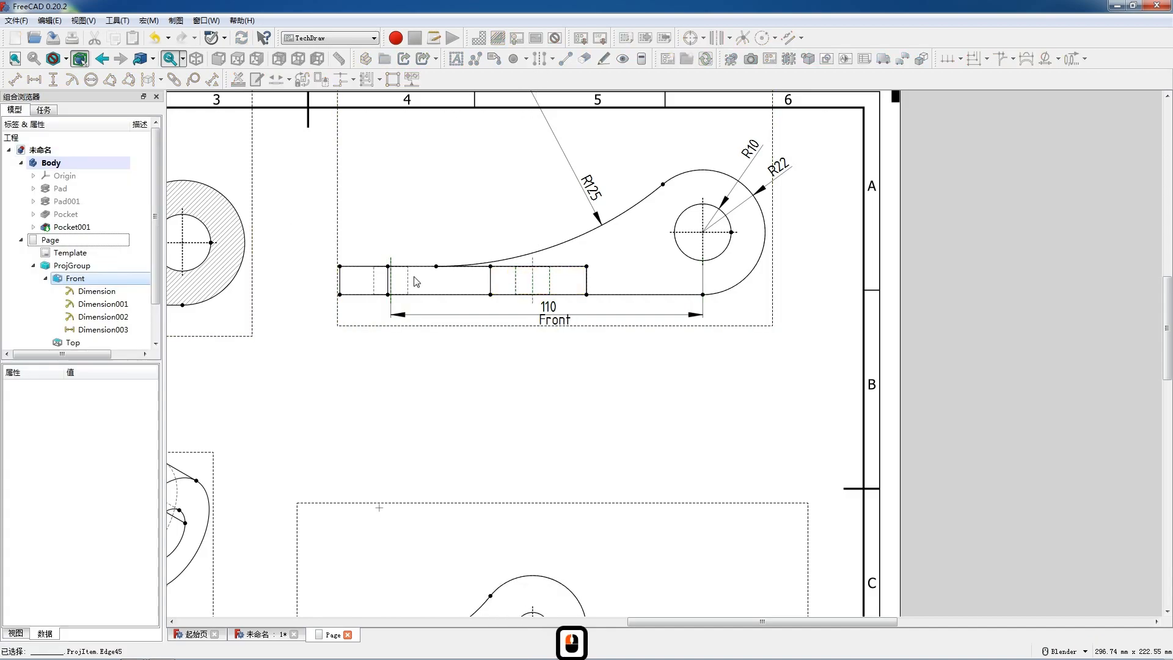
Step: Add a horizontal dimension between the two small holes' centerlines in the Front view and place it above the plate
{"action": "left_click", "coordinate": [523, 278]}
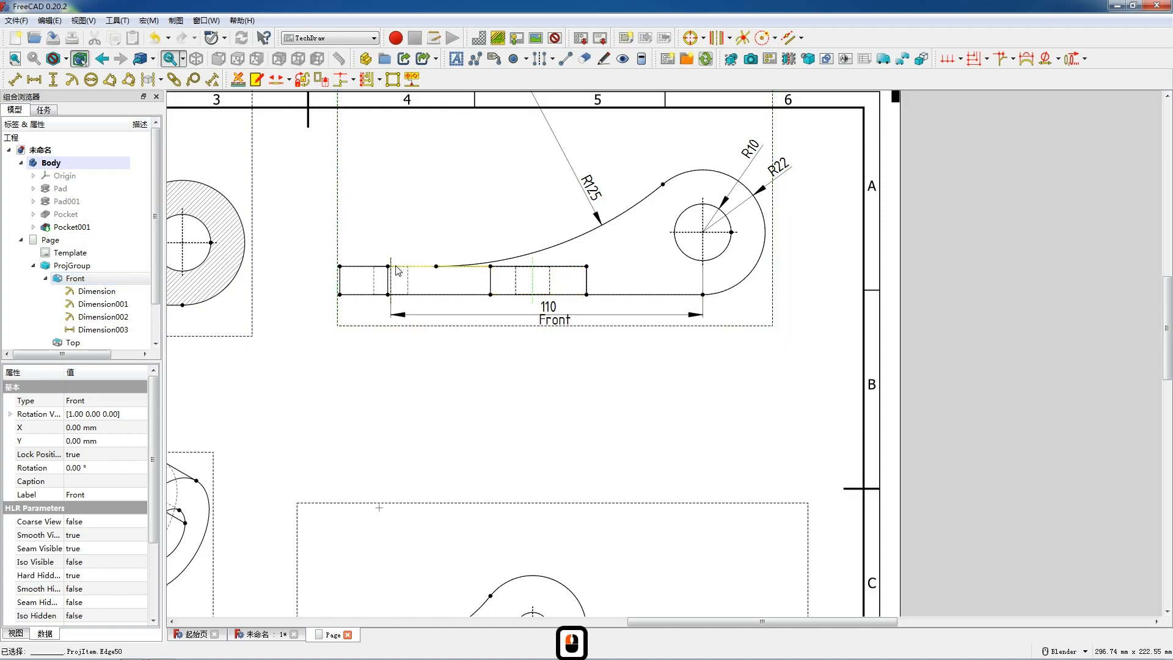
{"action": "left_click", "coordinate": [464, 266], "text": "ctrl"}
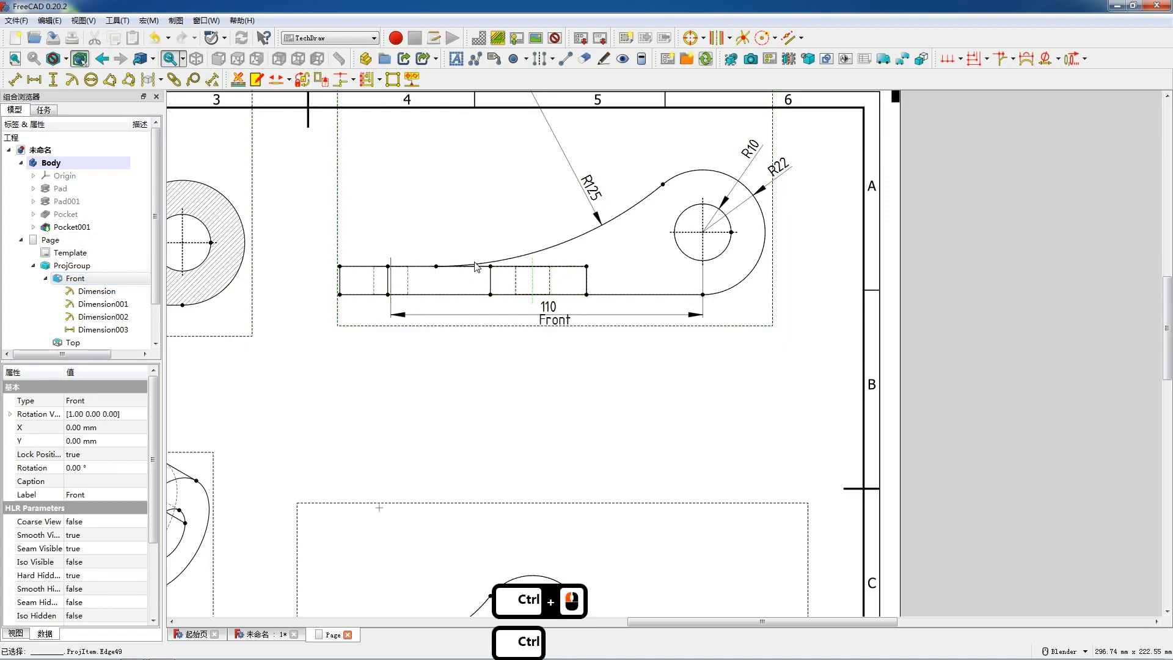
{"action": "key", "text": "h"}
{"action": "left_click_drag", "start_coordinate": [465, 304], "coordinate": [470, 237]}
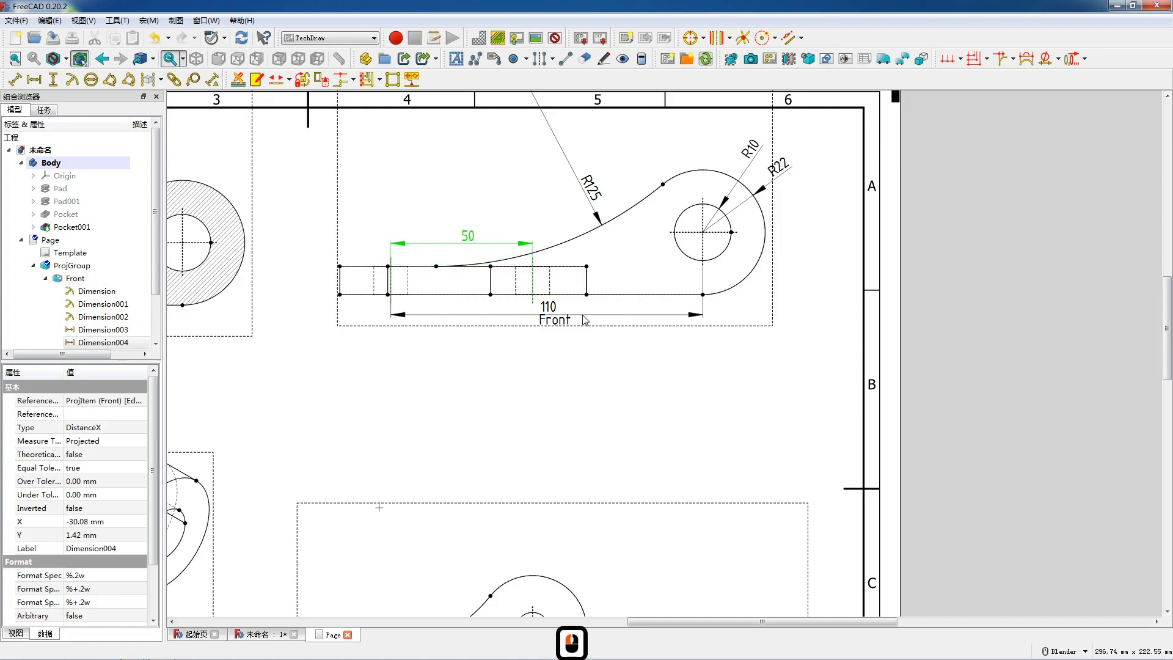
Step: Add a vertical thickness dimension to the plate's left edge in the Front view and place it just outside that edge
{"action": "left_click", "coordinate": [339, 285]}
{"action": "key", "text": "shift+v"}
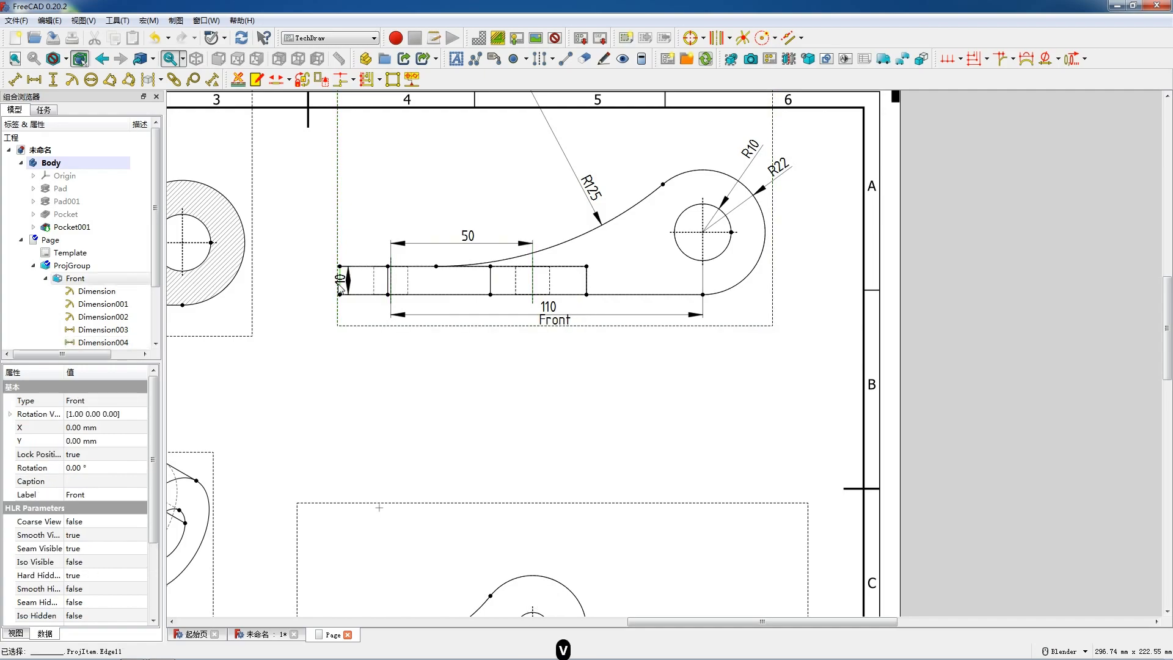
{"action": "left_click_drag", "start_coordinate": [320, 283], "coordinate": [320, 283]}
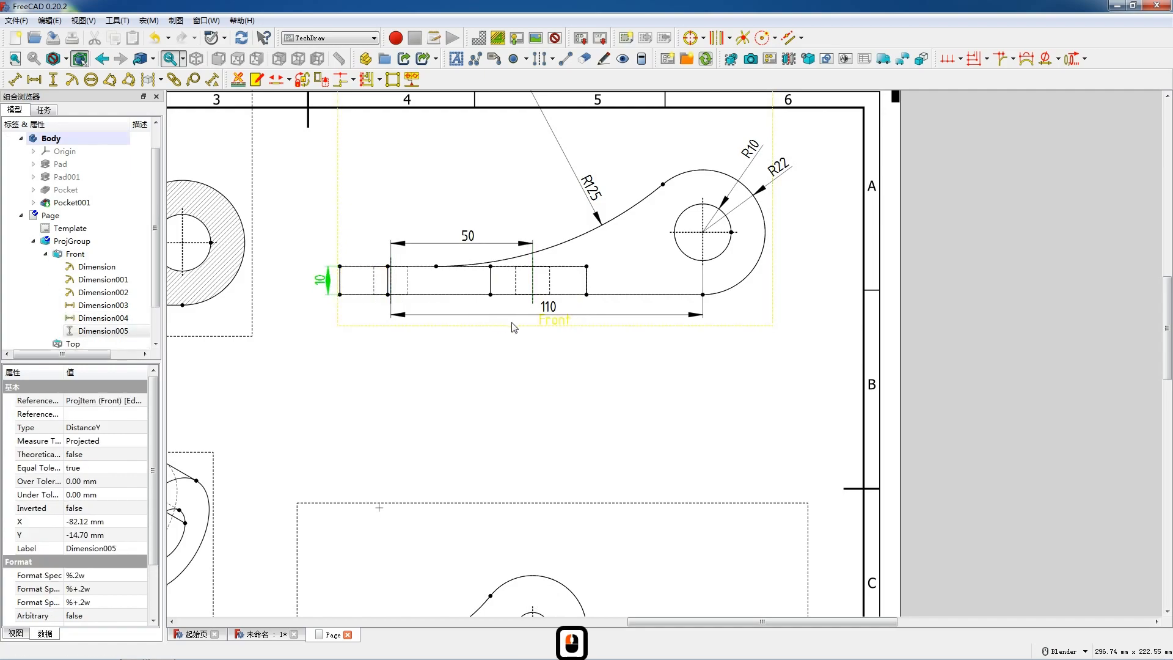
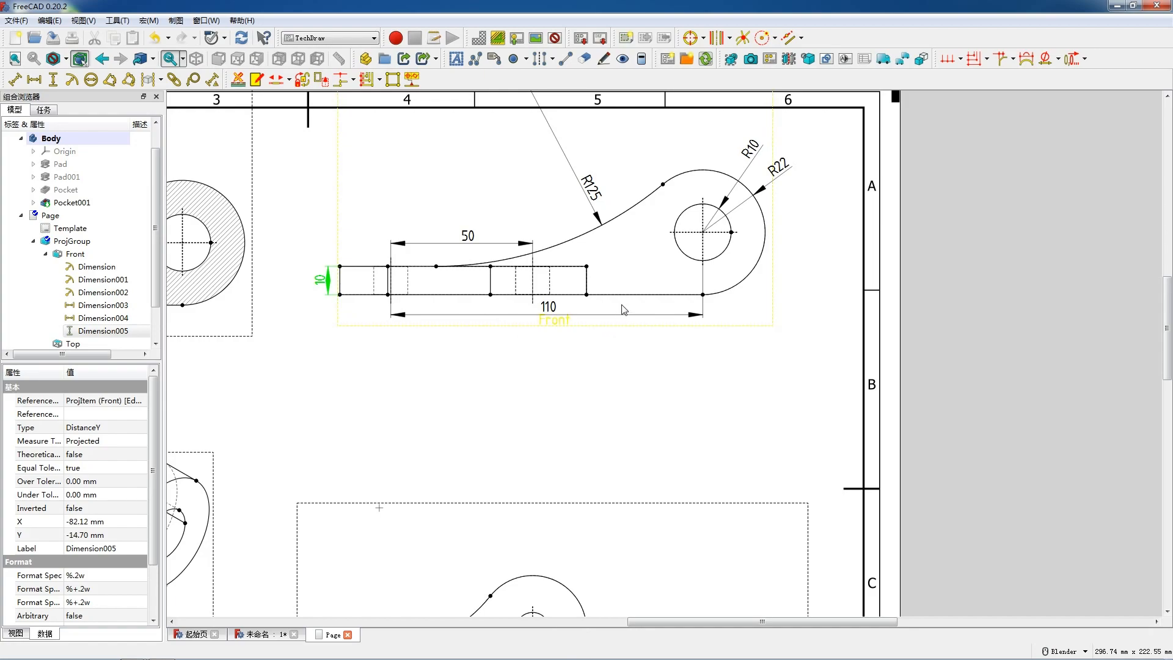
Step: Move the Top view up to sit just beneath the Front view and set its Lock Position to true
{"action": "scroll", "coordinate": [623, 310], "scroll_direction": "down", "scroll_amount": 8}
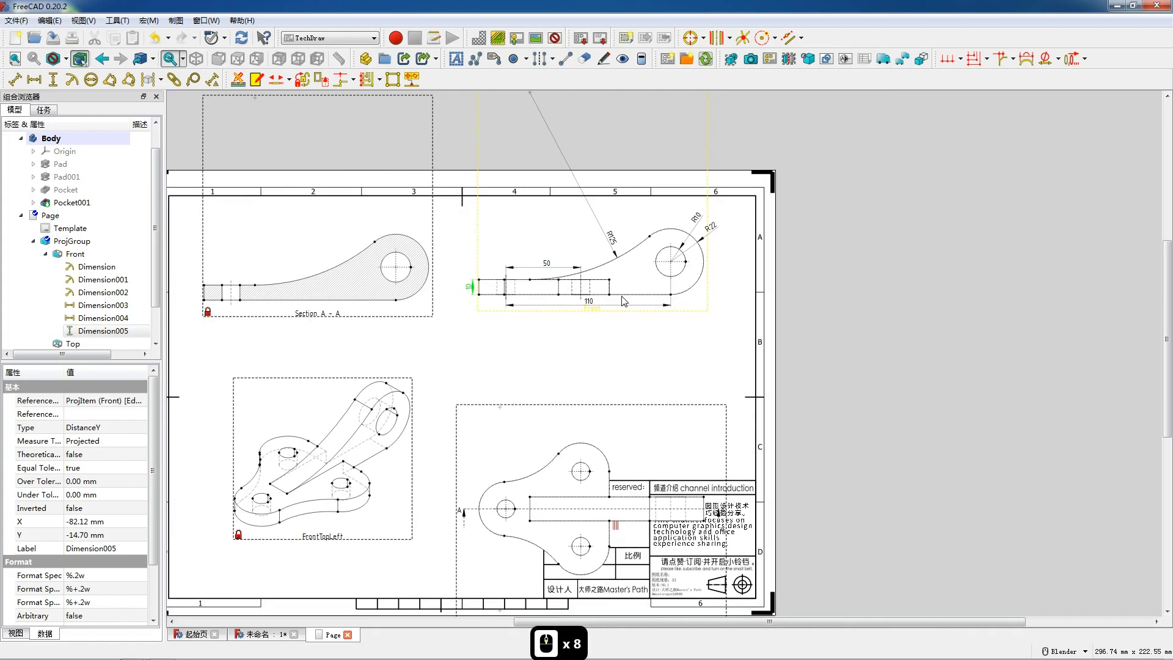
{"action": "scroll", "coordinate": [624, 301], "scroll_direction": "down", "scroll_amount": 2}
{"action": "left_click_drag", "start_coordinate": [596, 540], "coordinate": [590, 457]}
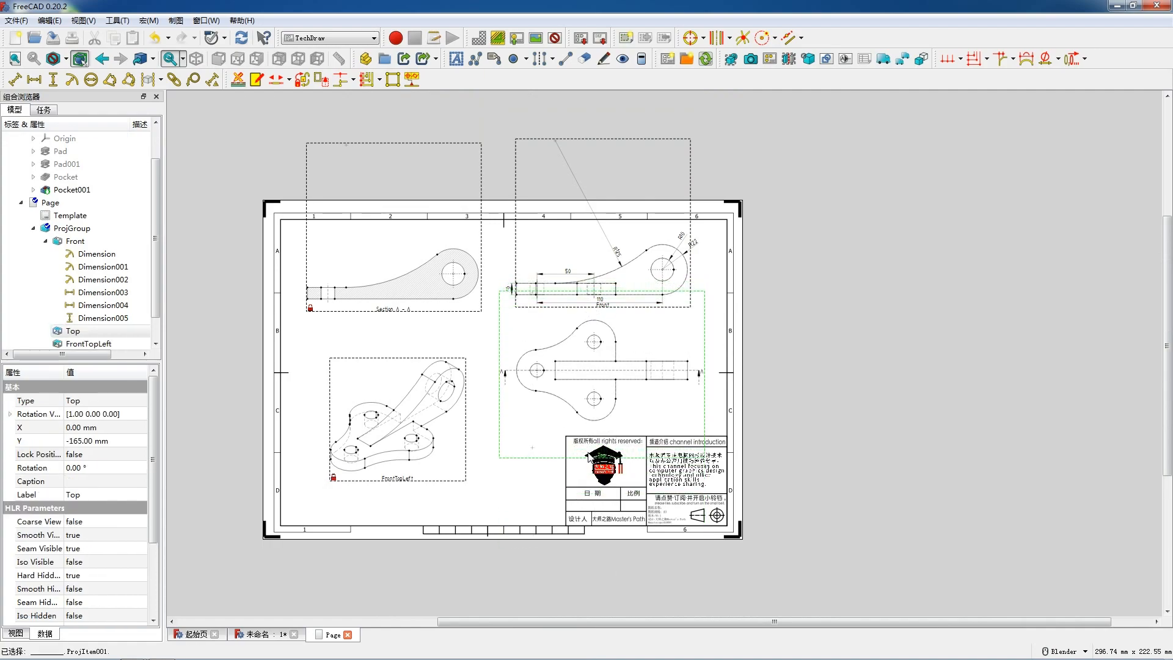
{"action": "double_click", "coordinate": [107, 453]}
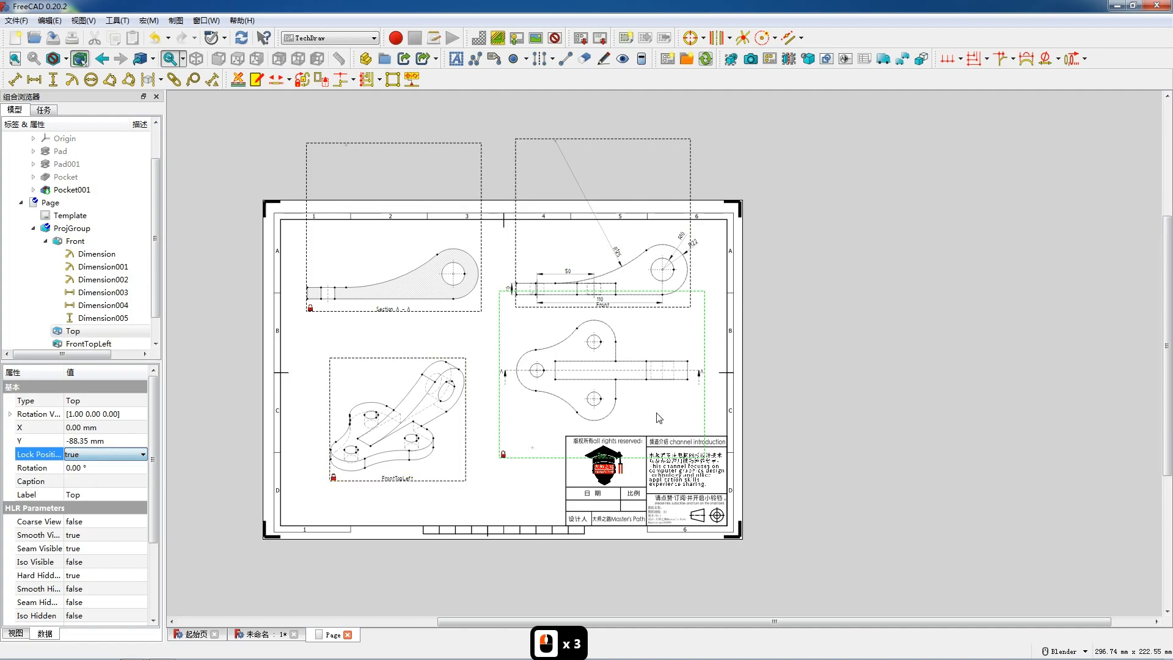
Step: Add a radius dimension to the leftmost small hole in the Top view and place it outside the plate's upper-left outline
{"action": "scroll", "coordinate": [659, 418], "scroll_direction": "up", "scroll_amount": 4}
{"action": "left_click", "coordinate": [437, 323]}
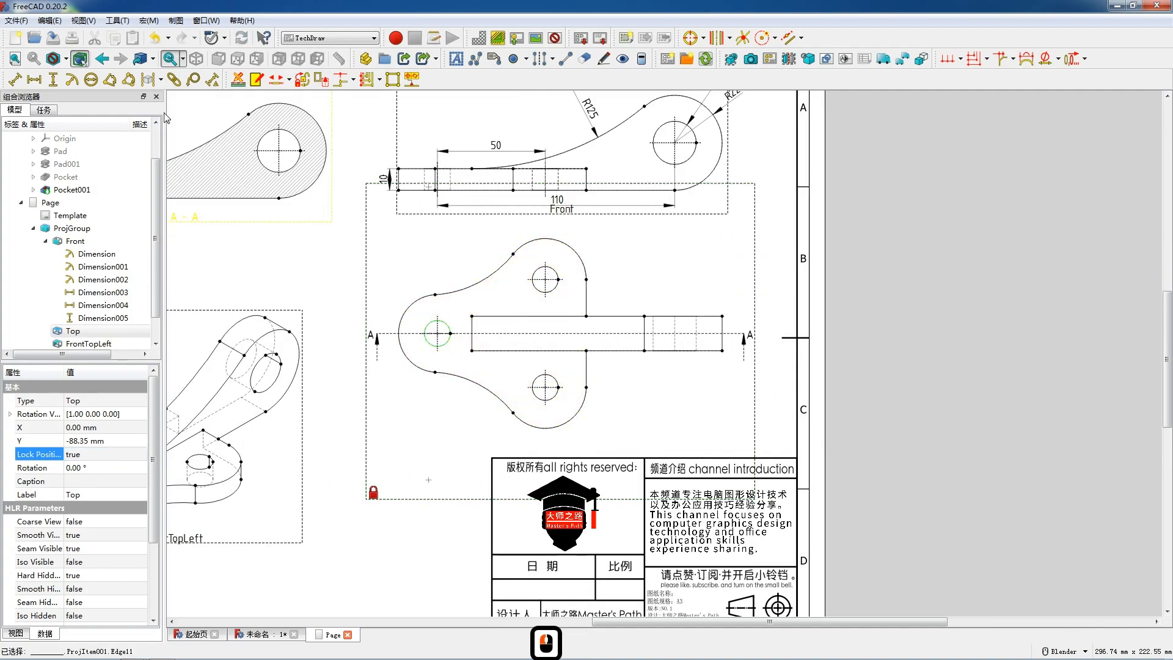
{"action": "left_click", "coordinate": [72, 80]}
{"action": "left_click_drag", "start_coordinate": [545, 333], "coordinate": [374, 302]}
{"action": "left_click", "coordinate": [373, 295]}
Step: Add a radius dimension to the Top view's left lobe arc and place it outside the outline, above the hole's radius dimension
{"action": "left_click", "coordinate": [403, 312]}
{"action": "left_click", "coordinate": [72, 79]}
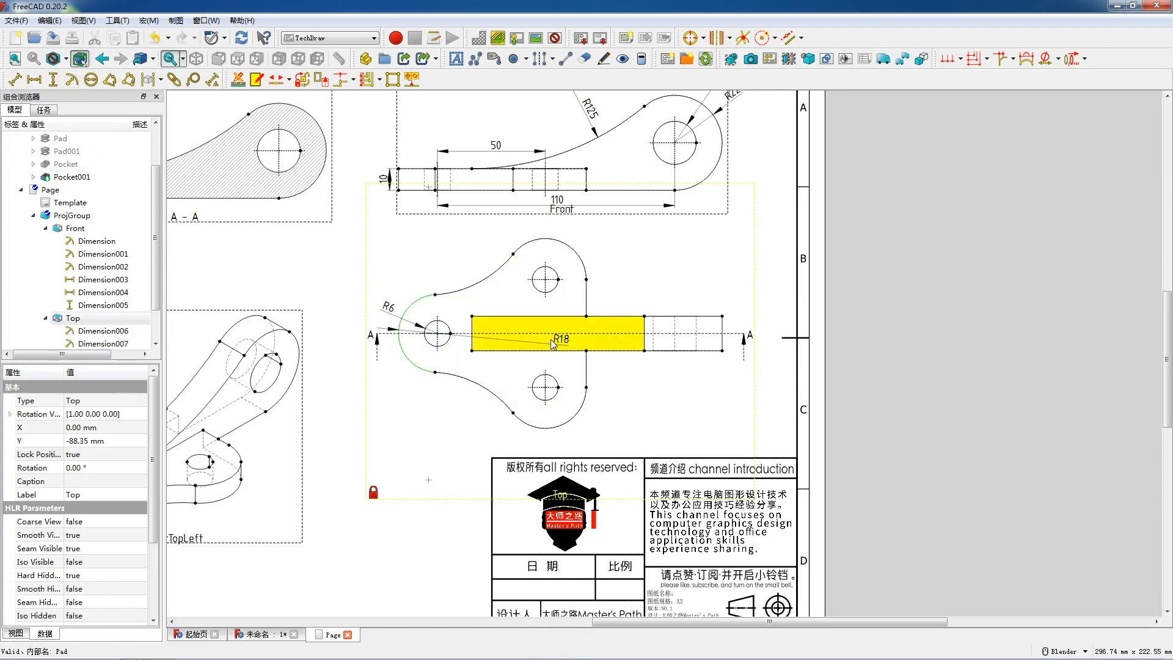
{"action": "left_click_drag", "start_coordinate": [555, 340], "coordinate": [409, 285]}
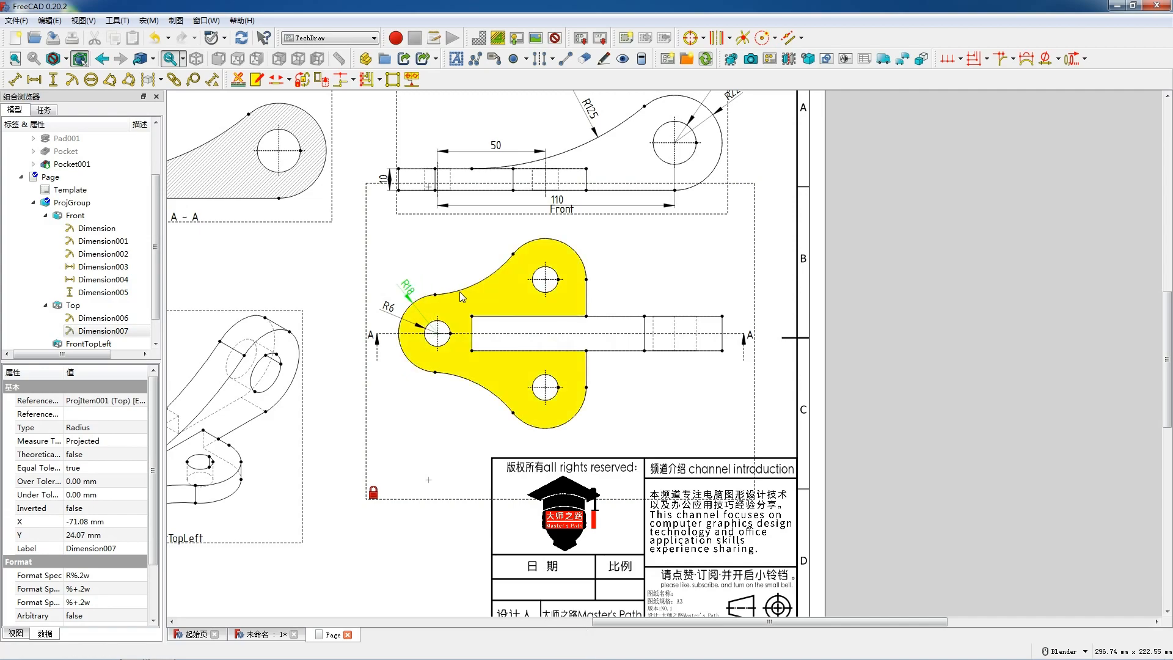
Step: Add radius dimensions to the upper and lower concave arcs of the plate in the Top view, placing each just outside the outline
{"action": "left_click", "coordinate": [465, 296]}
{"action": "left_click", "coordinate": [76, 84]}
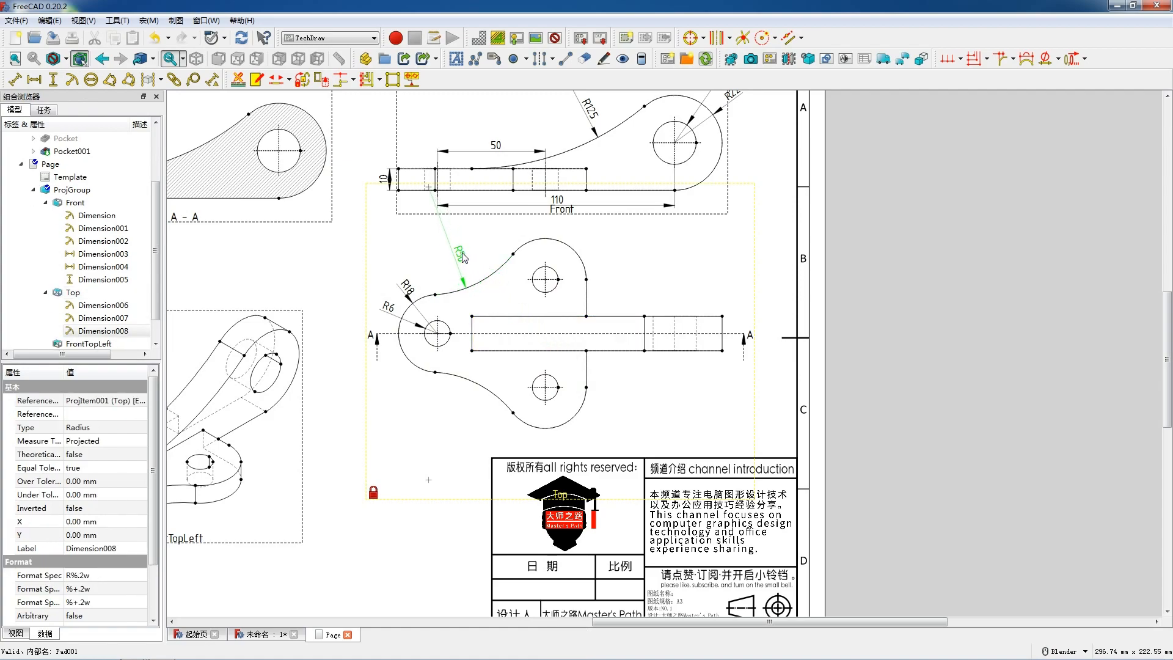
{"action": "left_click_drag", "start_coordinate": [474, 253], "coordinate": [475, 254]}
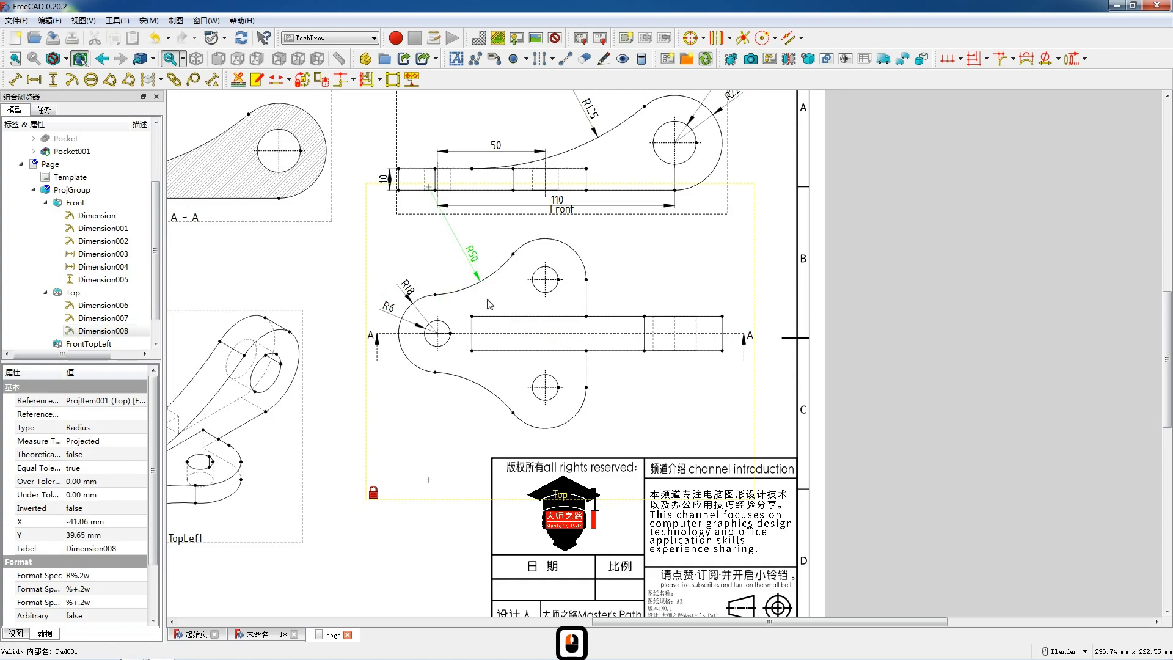
{"action": "left_click", "coordinate": [381, 336]}
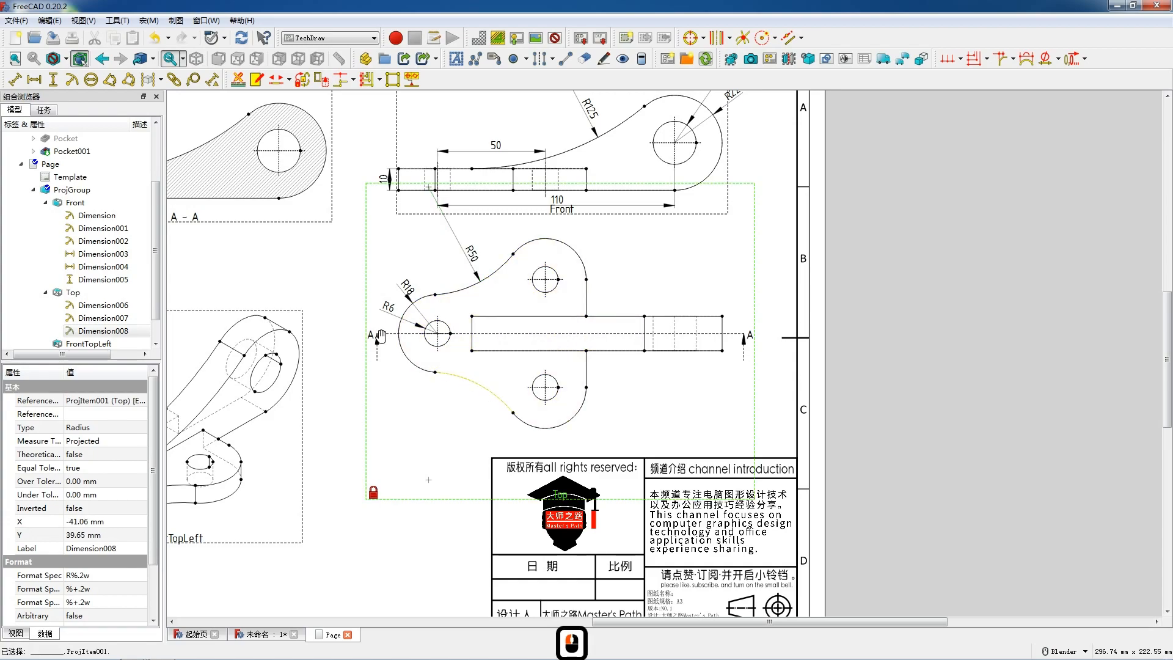
{"action": "left_click", "coordinate": [75, 88]}
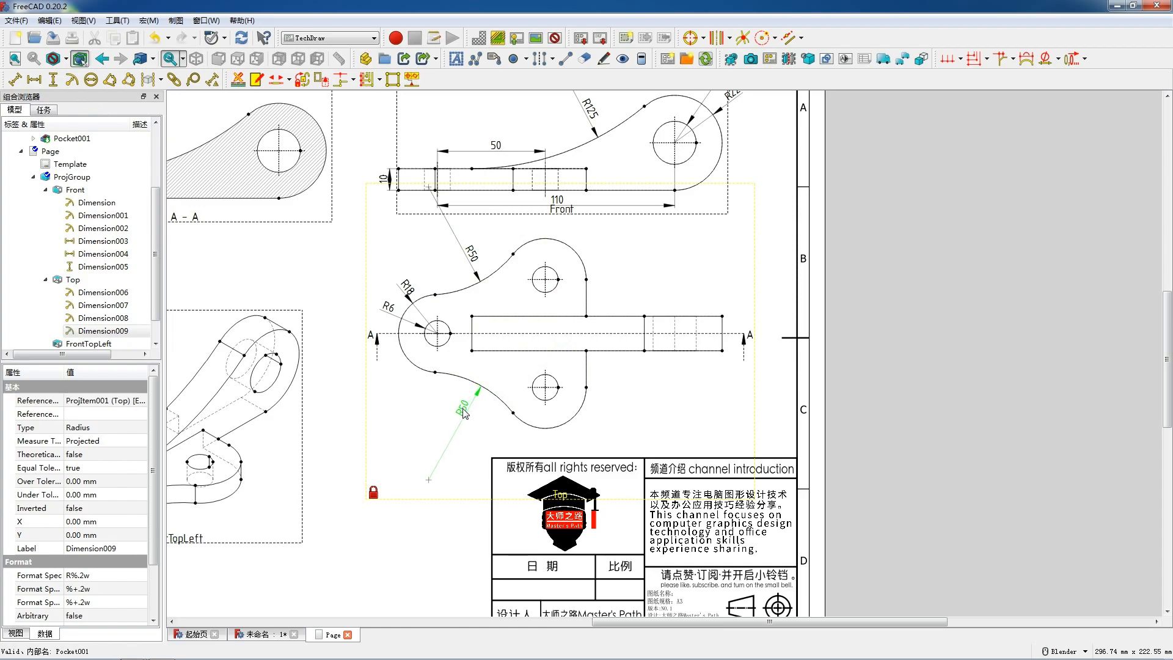
{"action": "left_click_drag", "start_coordinate": [463, 408], "coordinate": [462, 407]}
Step: Add a radius dimension to the upper lobe arc in the Top view and place it outside the arc at its upper right
{"action": "left_click", "coordinate": [559, 242]}
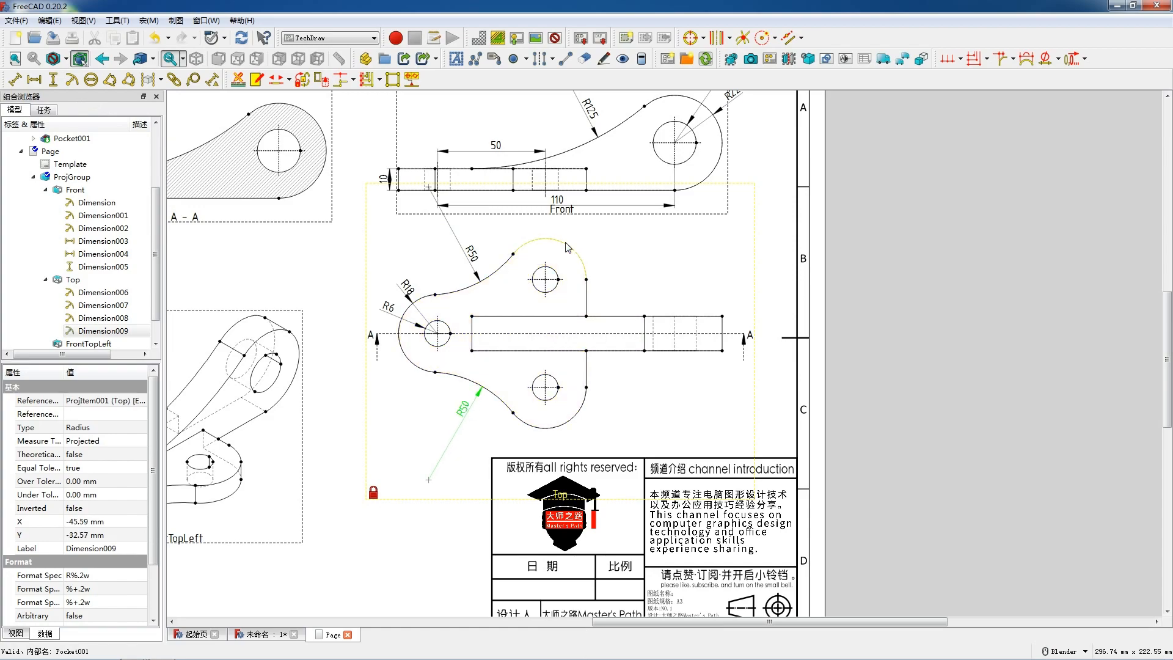
{"action": "left_click", "coordinate": [71, 80]}
{"action": "left_click_drag", "start_coordinate": [559, 338], "coordinate": [607, 247]}
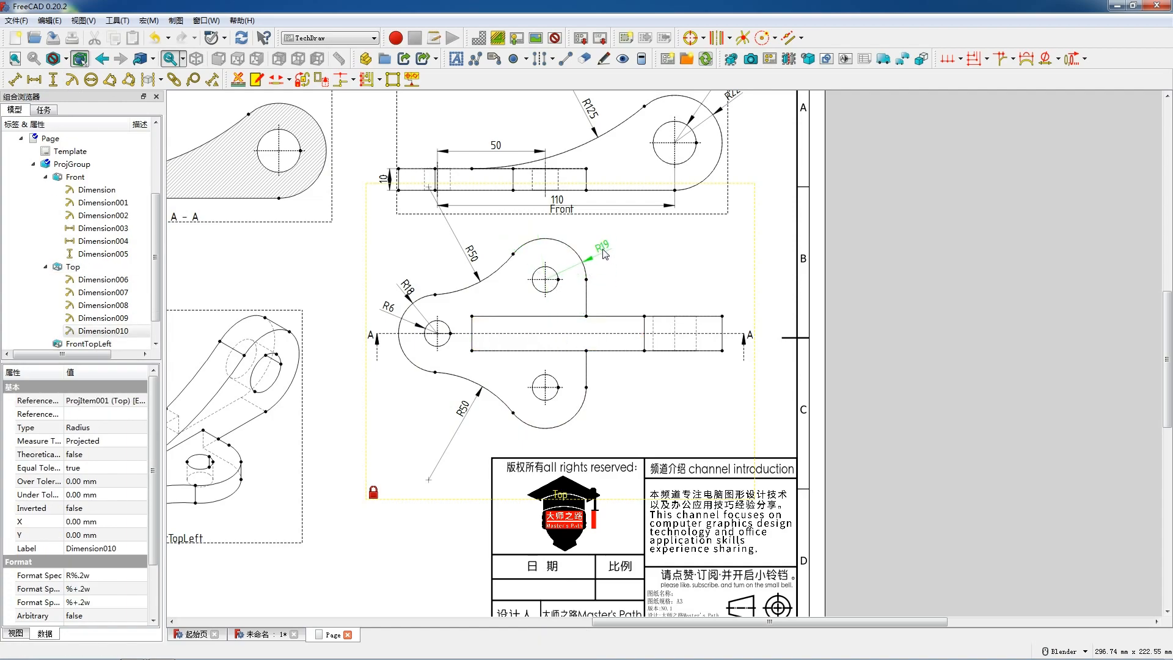
{"action": "left_click_drag", "start_coordinate": [604, 254], "coordinate": [604, 256]}
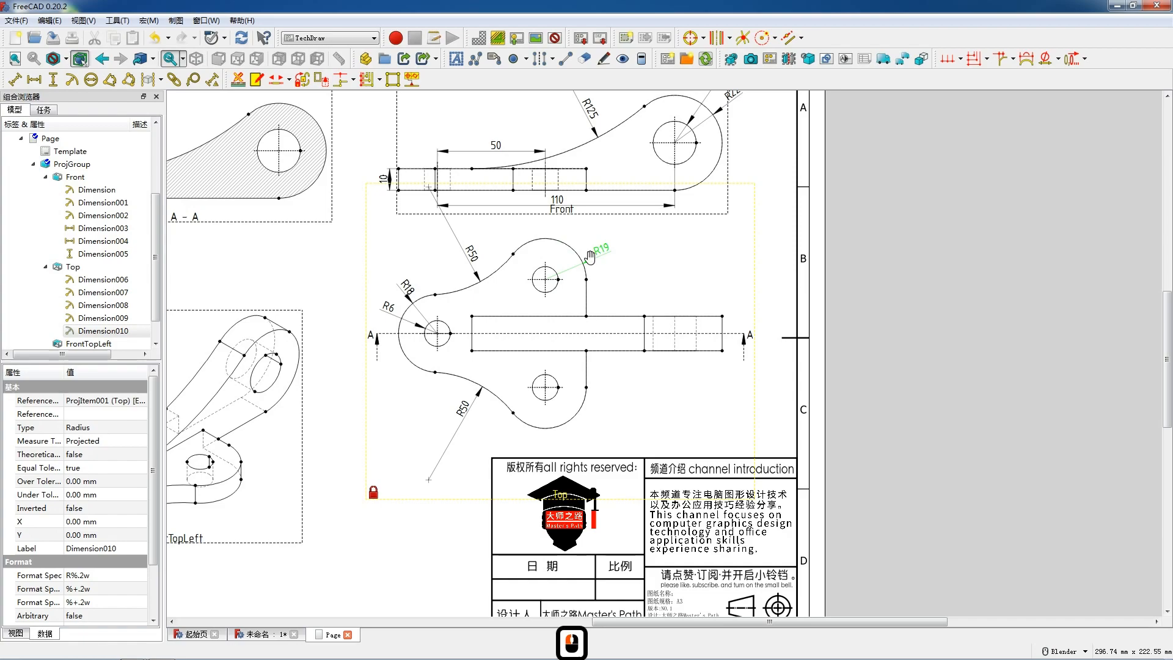
Step: Add a radius dimension to the upper small hole in the Top view and place it just above the lobe's radius dimension
{"action": "left_click", "coordinate": [551, 273]}
{"action": "left_click", "coordinate": [72, 80]}
{"action": "left_click_drag", "start_coordinate": [560, 338], "coordinate": [540, 267]}
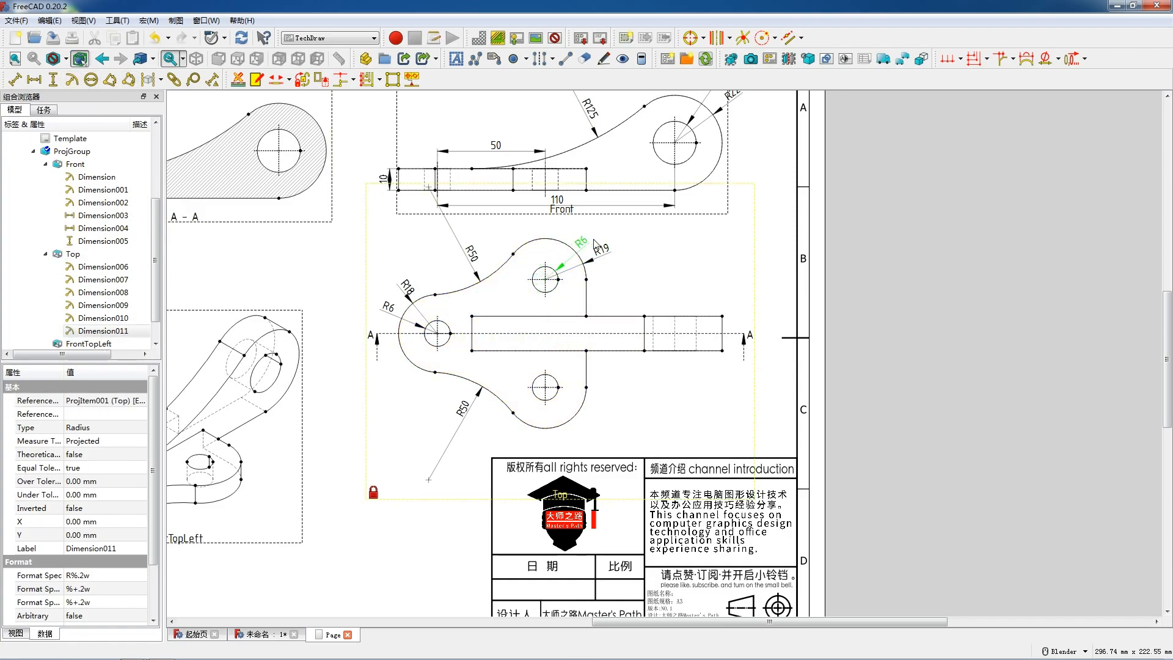
{"action": "left_click_drag", "start_coordinate": [584, 231], "coordinate": [584, 232]}
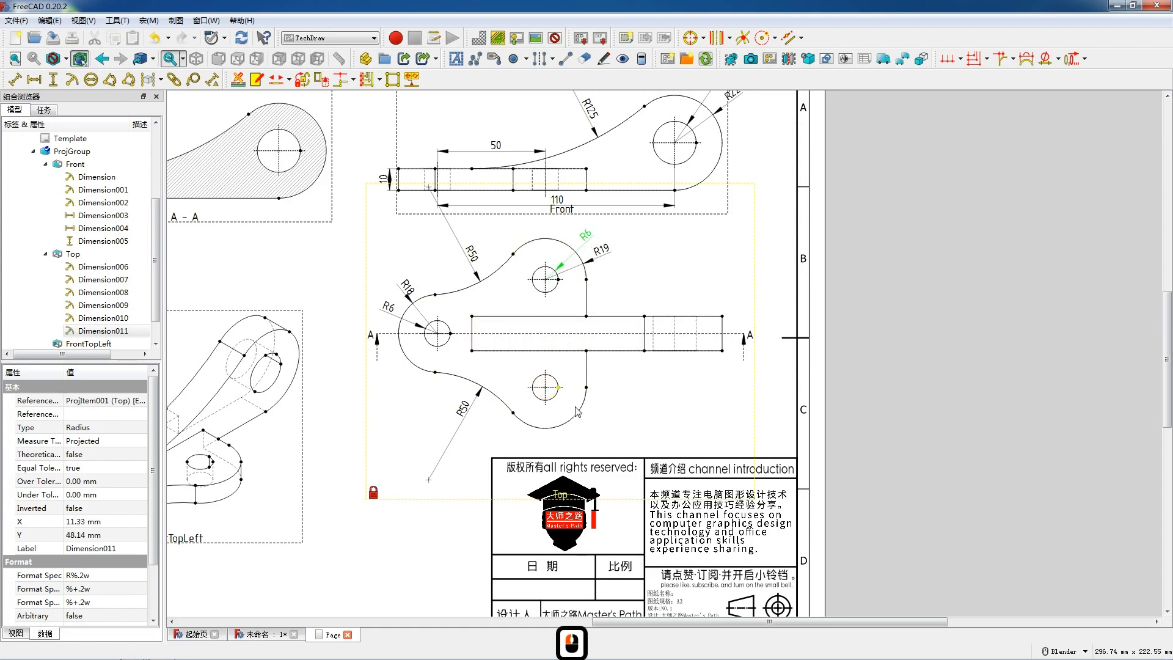
Step: Add a radius dimension to the lower lobe arc in the Top view and place it outside the arc at its lower right
{"action": "left_click", "coordinate": [579, 412]}
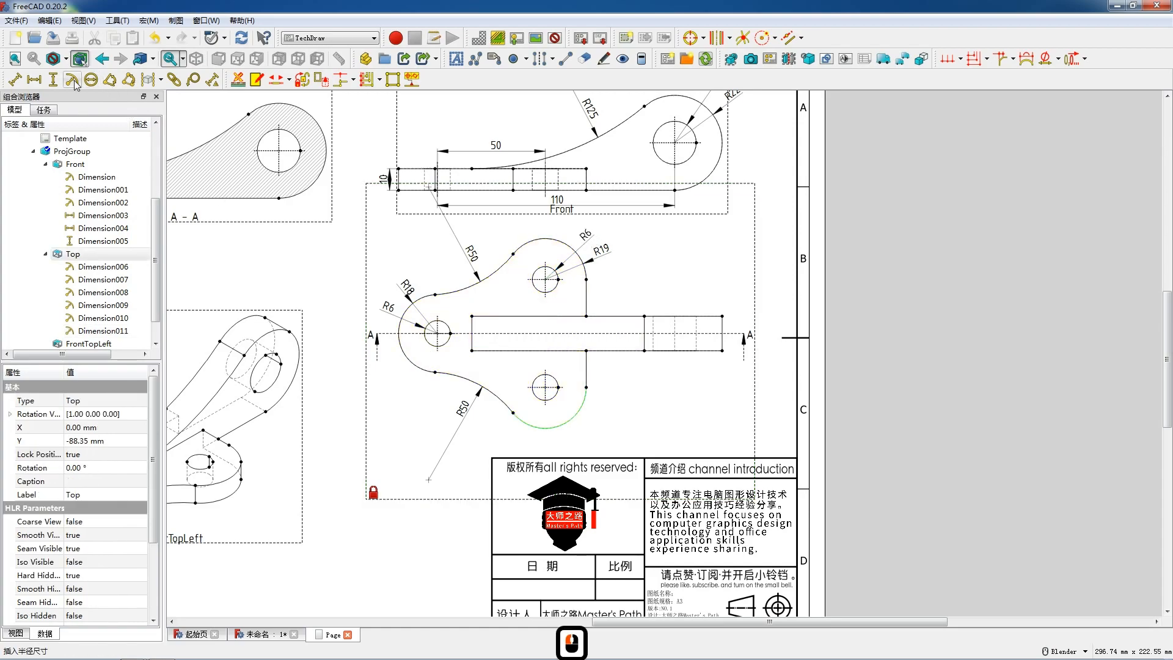
{"action": "left_click", "coordinate": [72, 80]}
{"action": "left_click_drag", "start_coordinate": [562, 340], "coordinate": [605, 420]}
Step: Add a radius dimension to the lower small hole in the Top view and place it below the lower lobe
{"action": "left_click", "coordinate": [551, 397]}
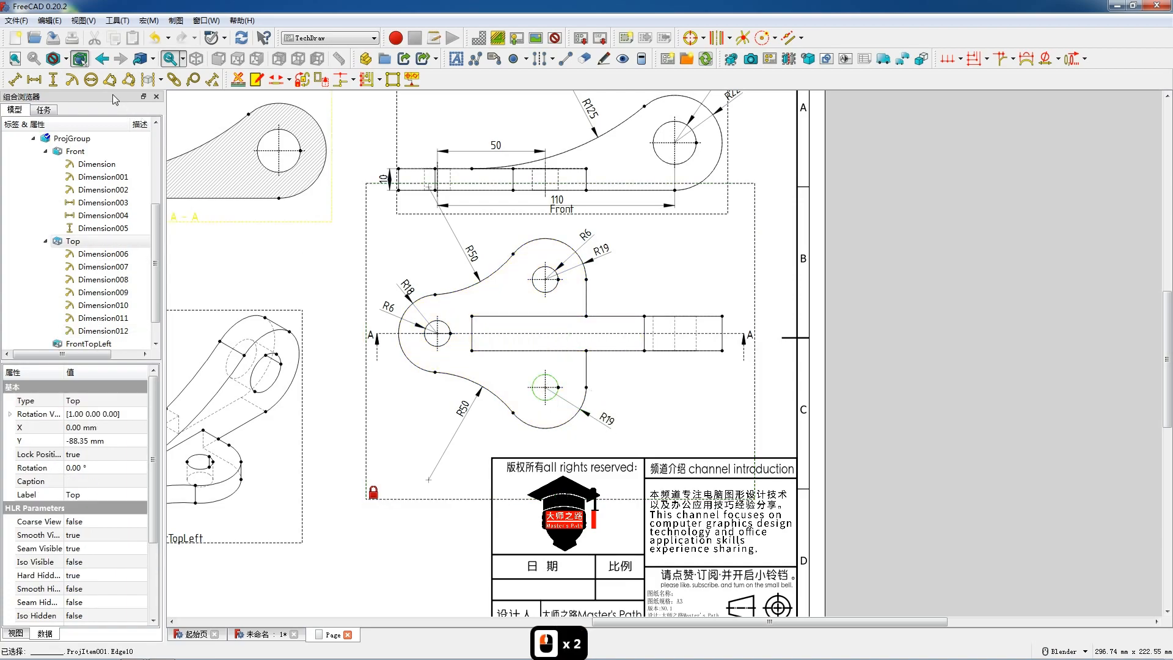
{"action": "left_click", "coordinate": [72, 80]}
{"action": "left_click_drag", "start_coordinate": [562, 340], "coordinate": [573, 435]}
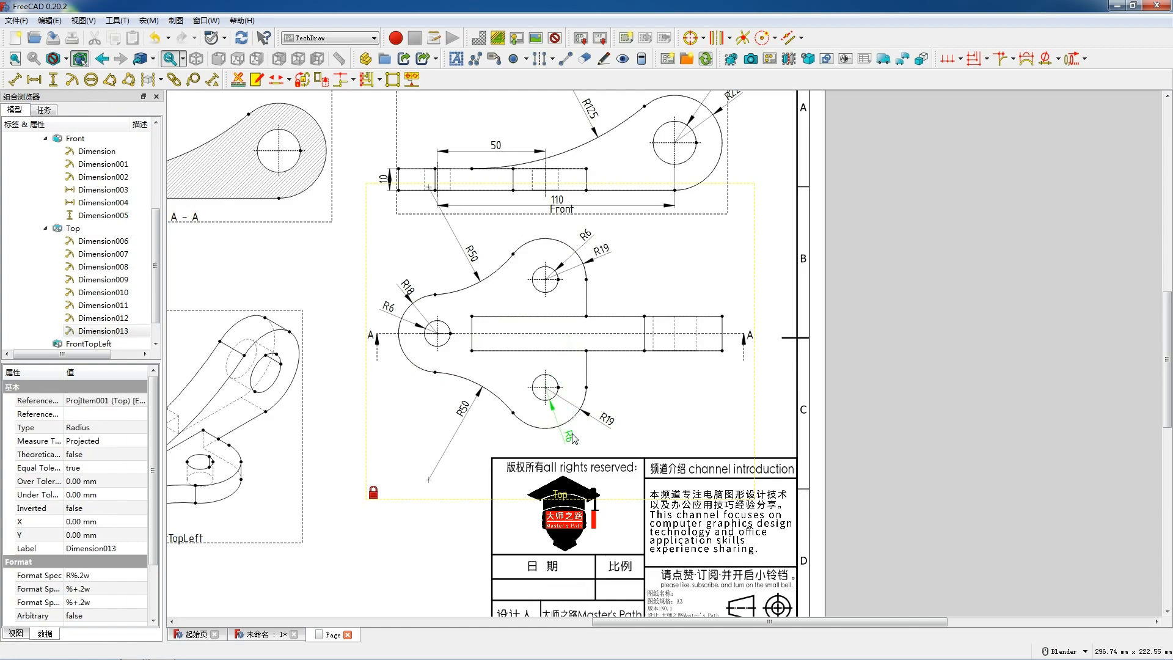
Step: Add a horizontal dimension between the vertical centerlines of the left and lower small holes in the Top view, placed below the plate
{"action": "left_click", "coordinate": [544, 398]}
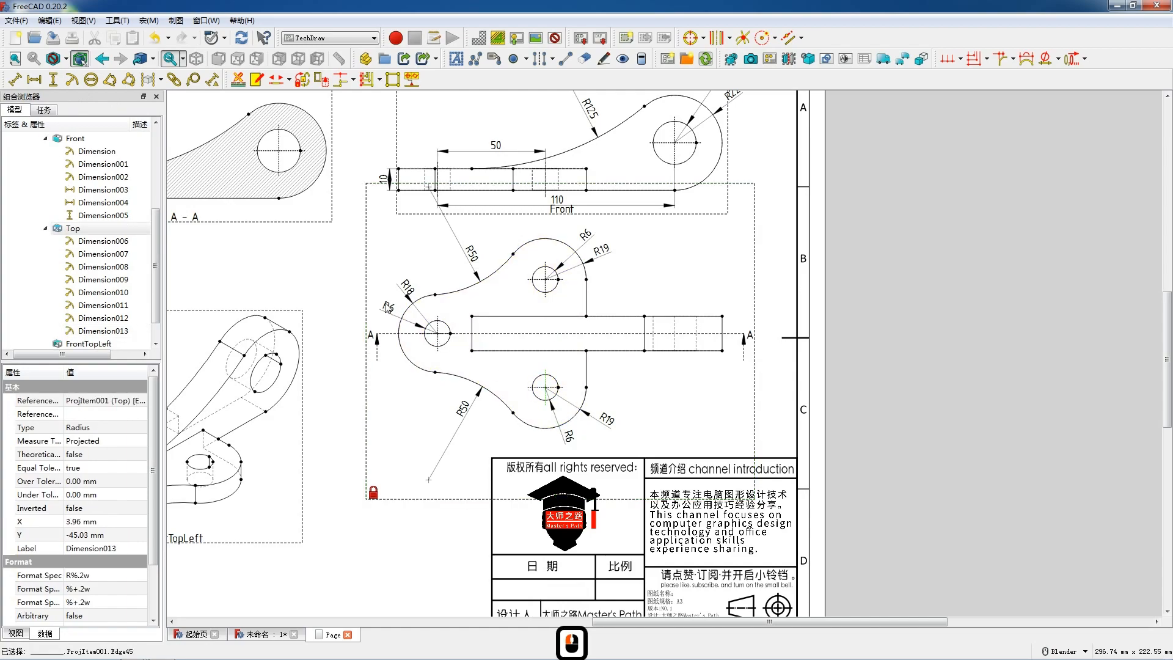
{"action": "left_click", "coordinate": [438, 340], "text": "ctrl"}
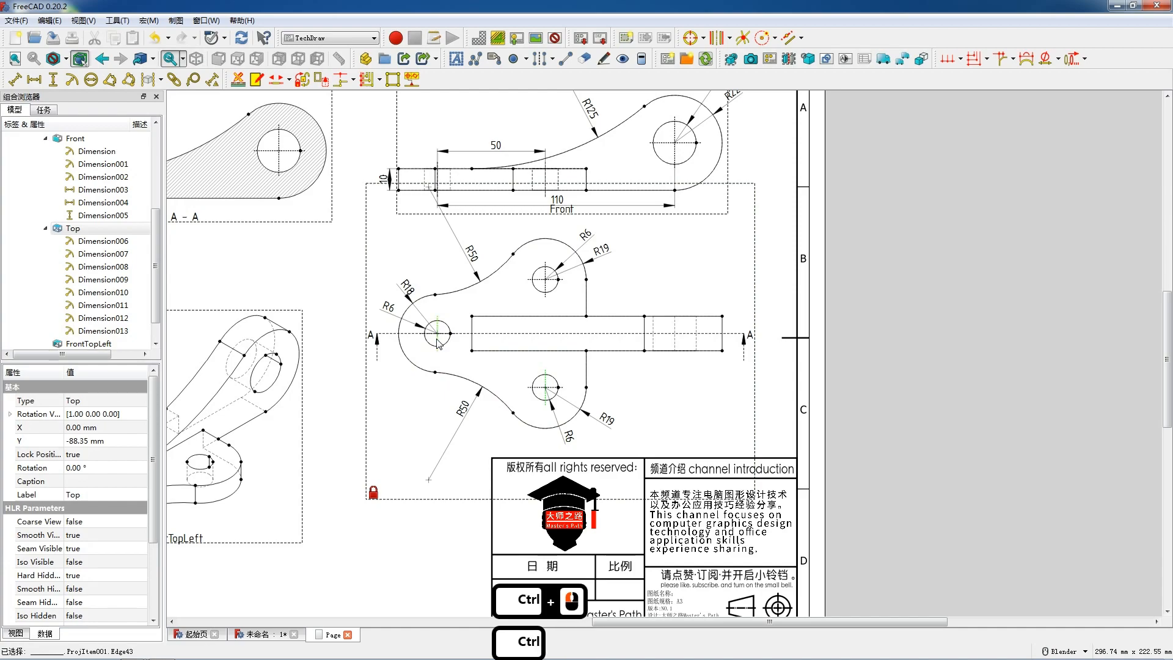
{"action": "key", "text": "shift+h"}
{"action": "left_click_drag", "start_coordinate": [492, 360], "coordinate": [499, 428]}
Step: Delete the radius dimensions of the lower and upper small holes in the Top view
{"action": "left_click", "coordinate": [572, 438]}
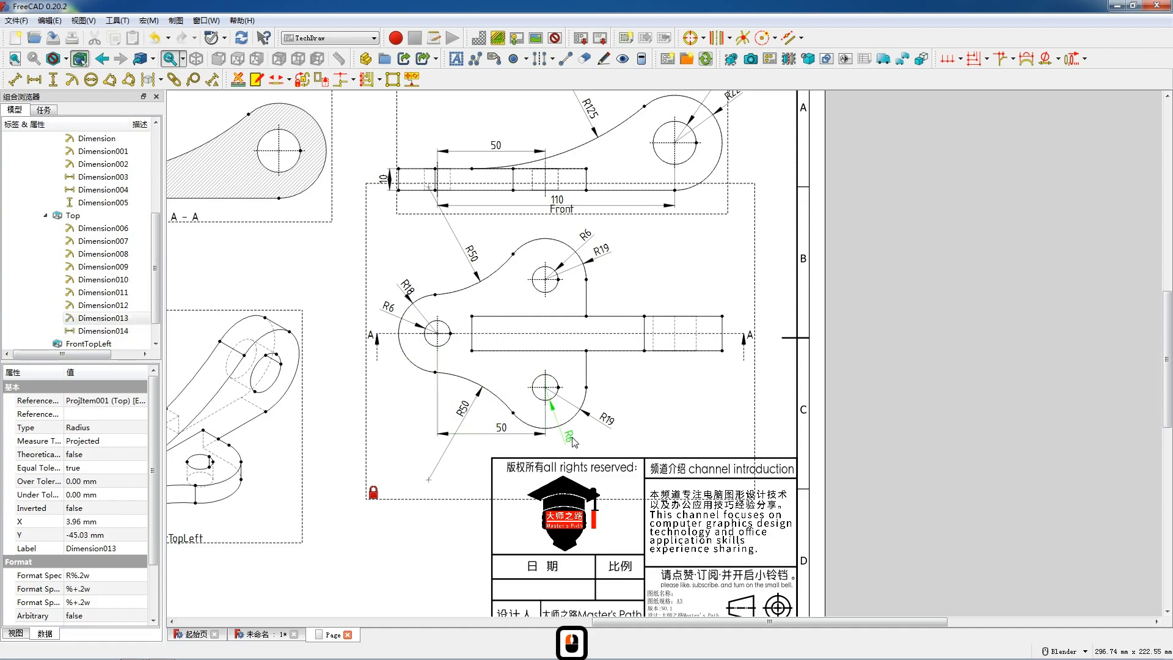
{"action": "key", "text": "Delete"}
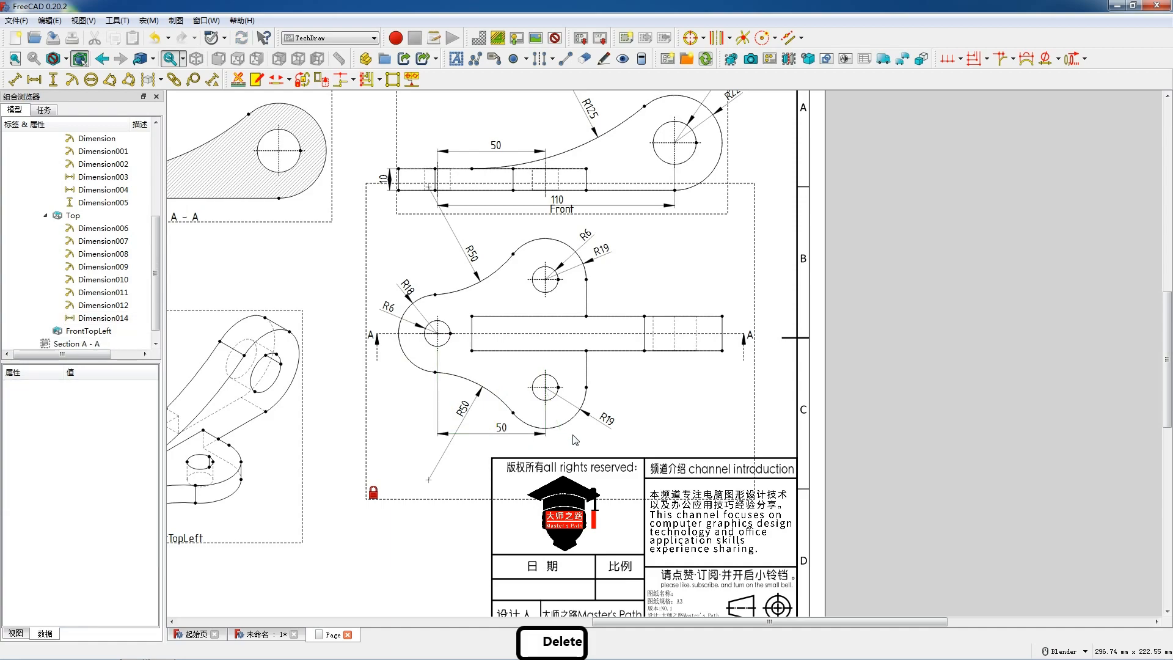
{"action": "left_click", "coordinate": [585, 249]}
{"action": "key", "text": "Delete"}
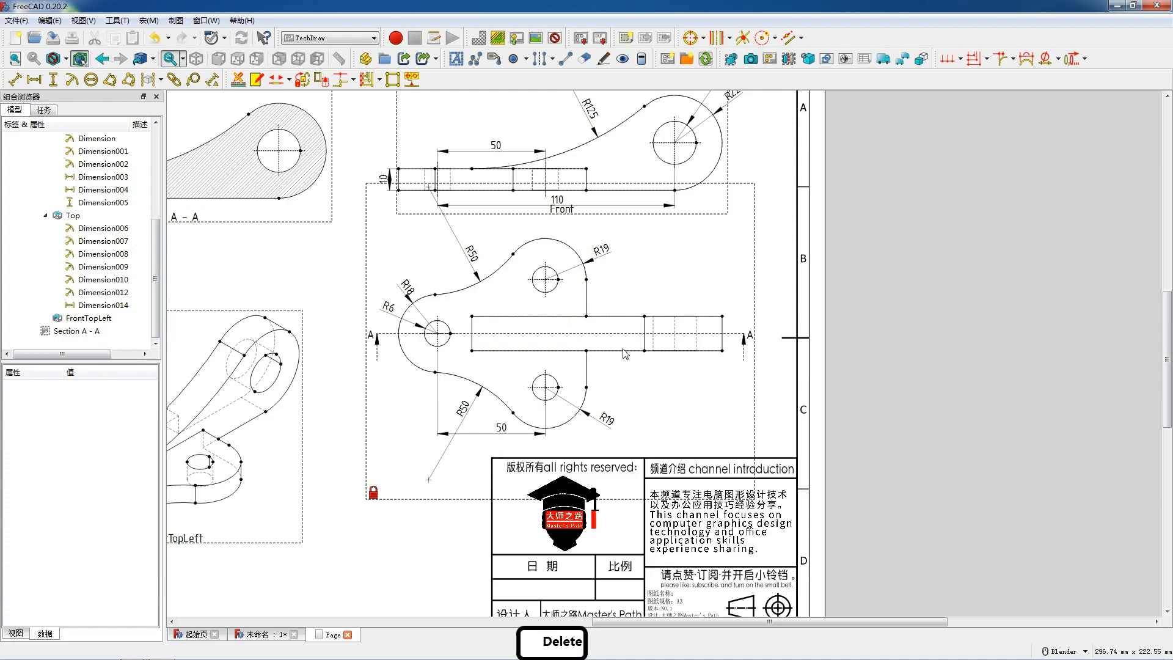
Step: Nudge the lower lobe's radius dimension inward, and add a horizontal Top view dimension from the left small hole's centerline to the arm hole's centerline, below the arm
{"action": "double_click", "coordinate": [607, 420]}
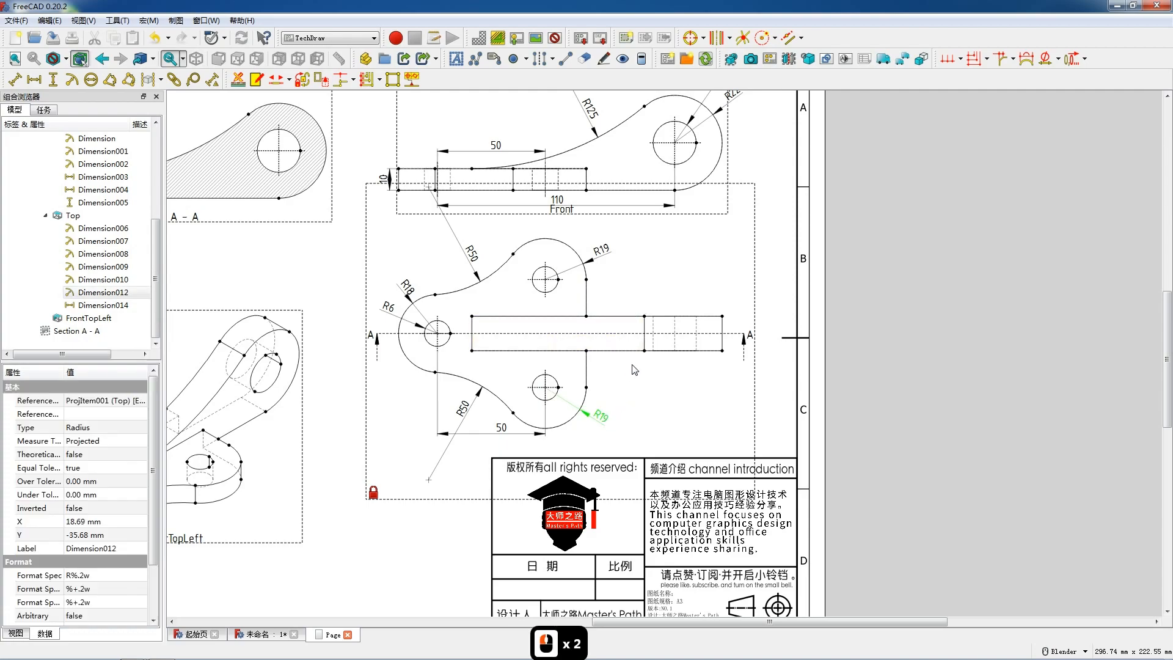
{"action": "left_click", "coordinate": [675, 343]}
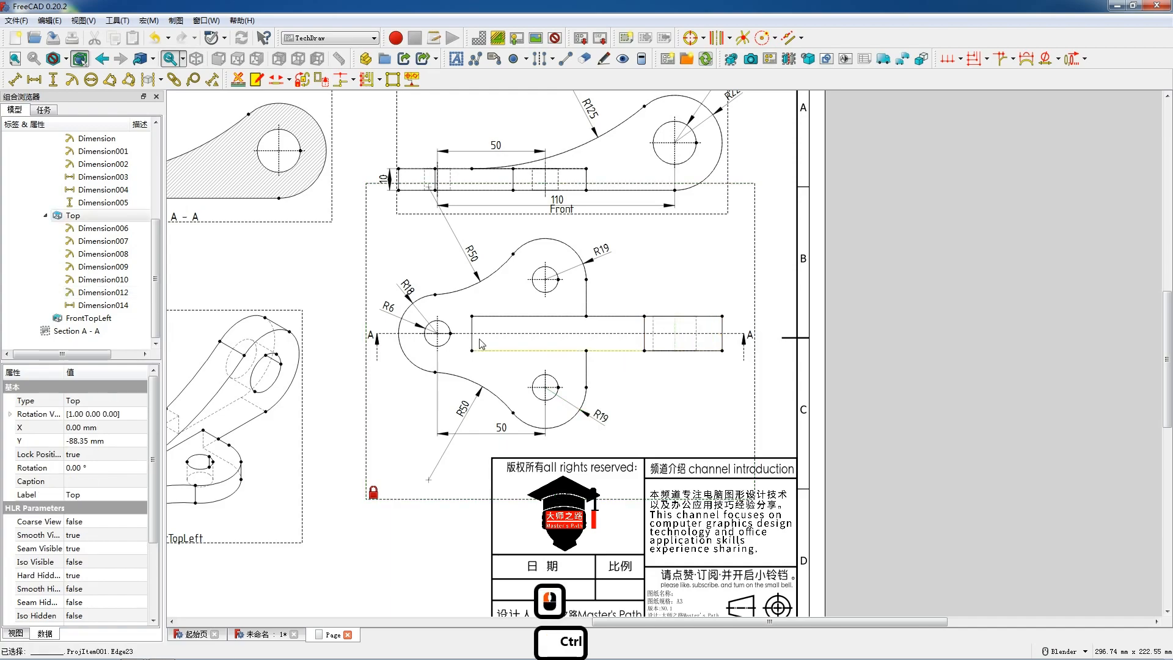
{"action": "left_click", "coordinate": [438, 342], "text": "ctrl"}
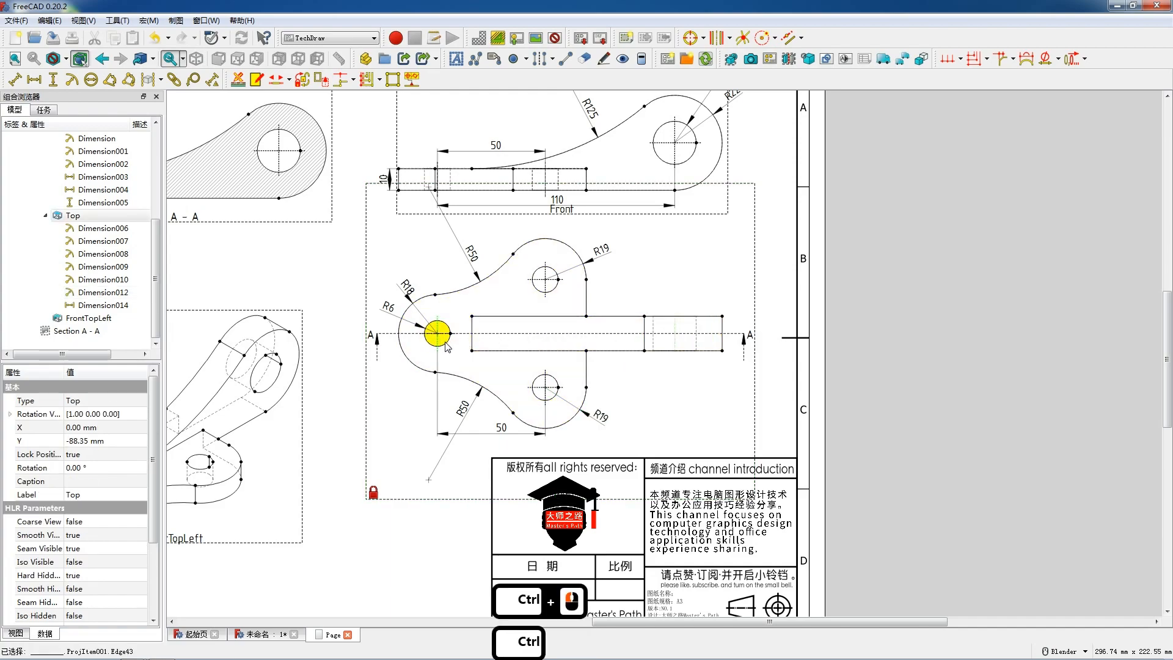
{"action": "key", "text": "shift+h"}
{"action": "left_click", "coordinate": [556, 319]}
{"action": "left_click_drag", "start_coordinate": [557, 322], "coordinate": [566, 363]}
Step: Add a vertical width dimension to the arm's right end edge in the Top view and place it just outside that edge
{"action": "scroll", "coordinate": [696, 357], "scroll_direction": "down", "scroll_amount": 3}
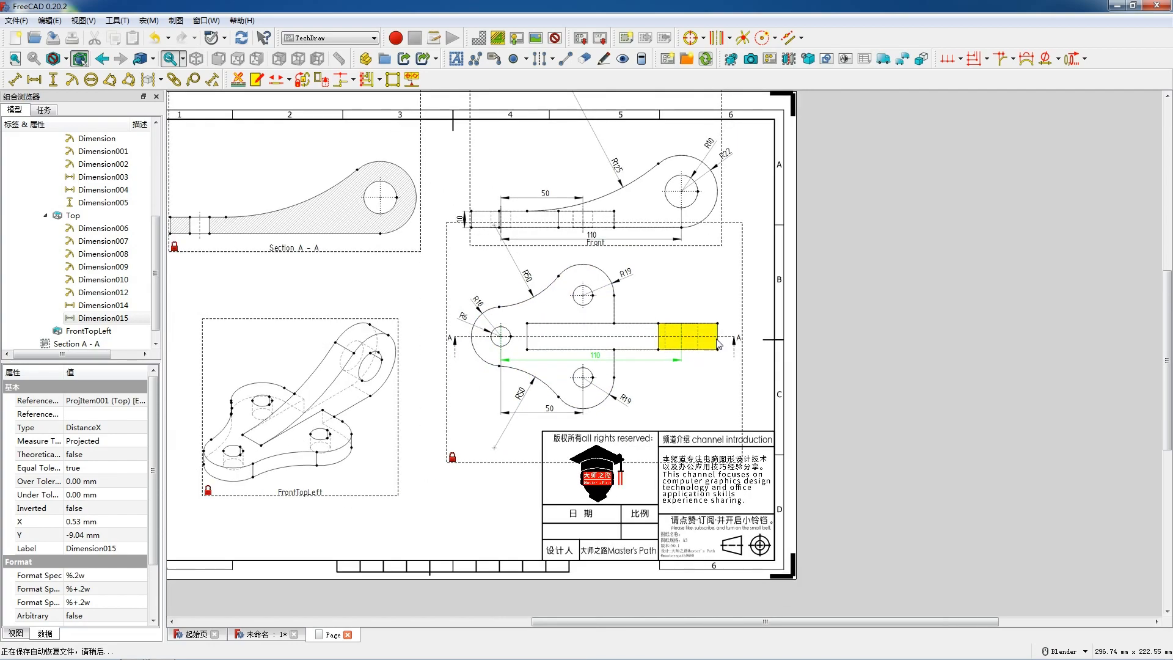
{"action": "left_click", "coordinate": [720, 343]}
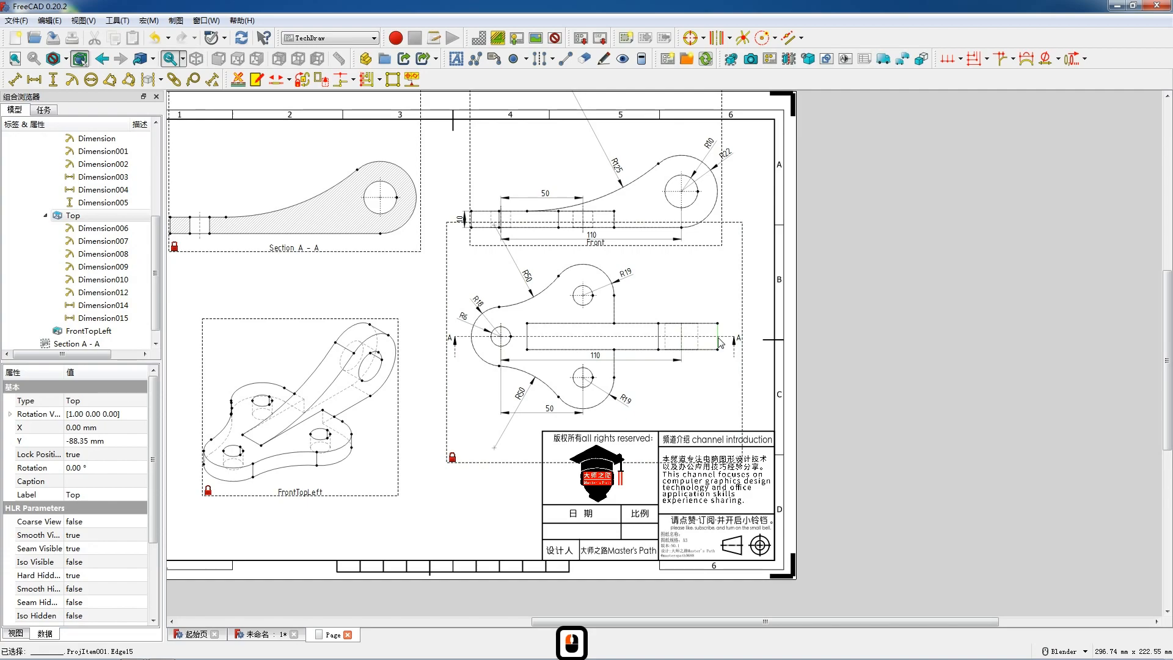
{"action": "key", "text": "v"}
{"action": "left_click_drag", "start_coordinate": [721, 336], "coordinate": [726, 342]}
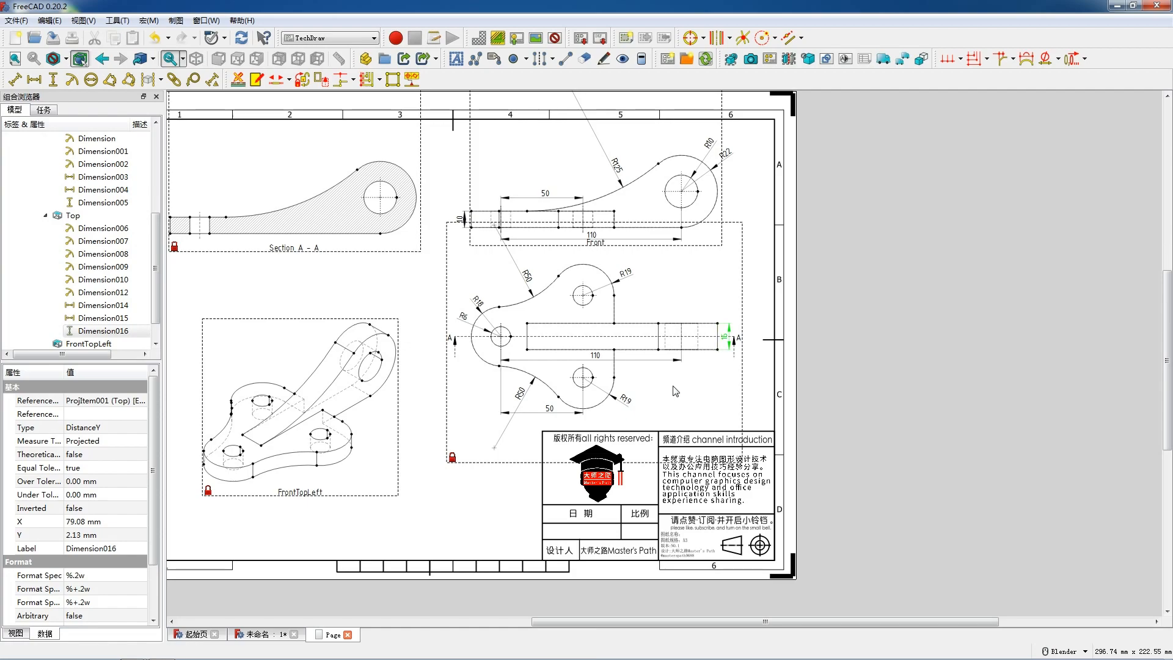
Step: Add a vertical dimension between the horizontal centerlines of the upper and lower small holes in the Top view, placed right of the lobes
{"action": "scroll", "coordinate": [646, 403], "scroll_direction": "up", "scroll_amount": 1}
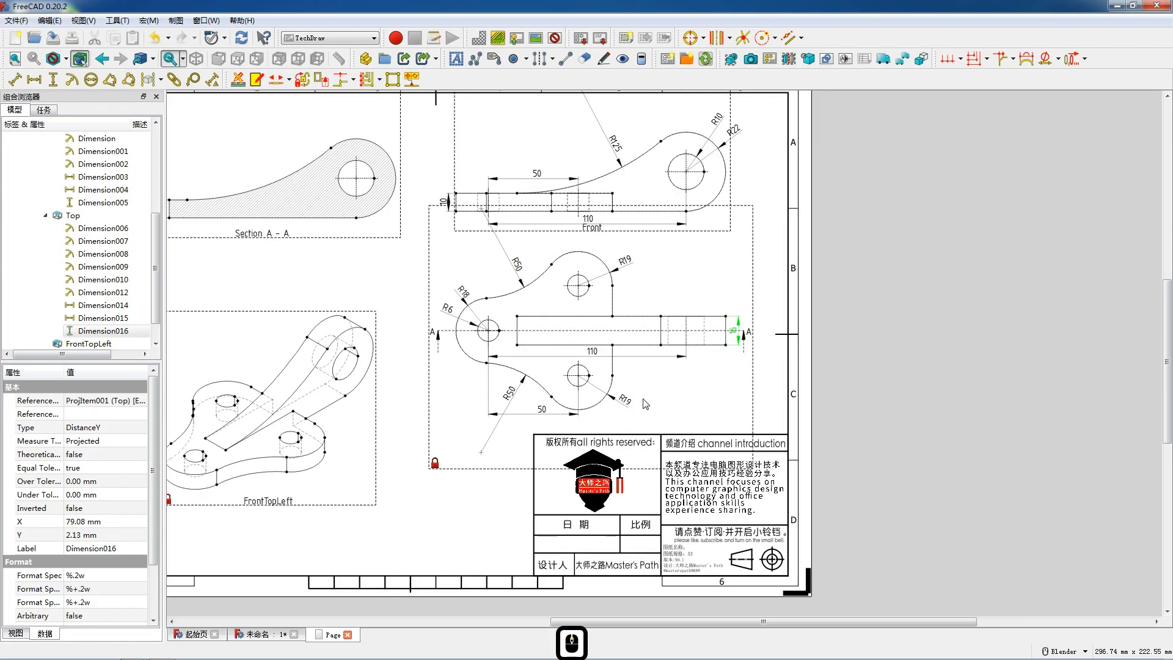
{"action": "left_click", "coordinate": [586, 288]}
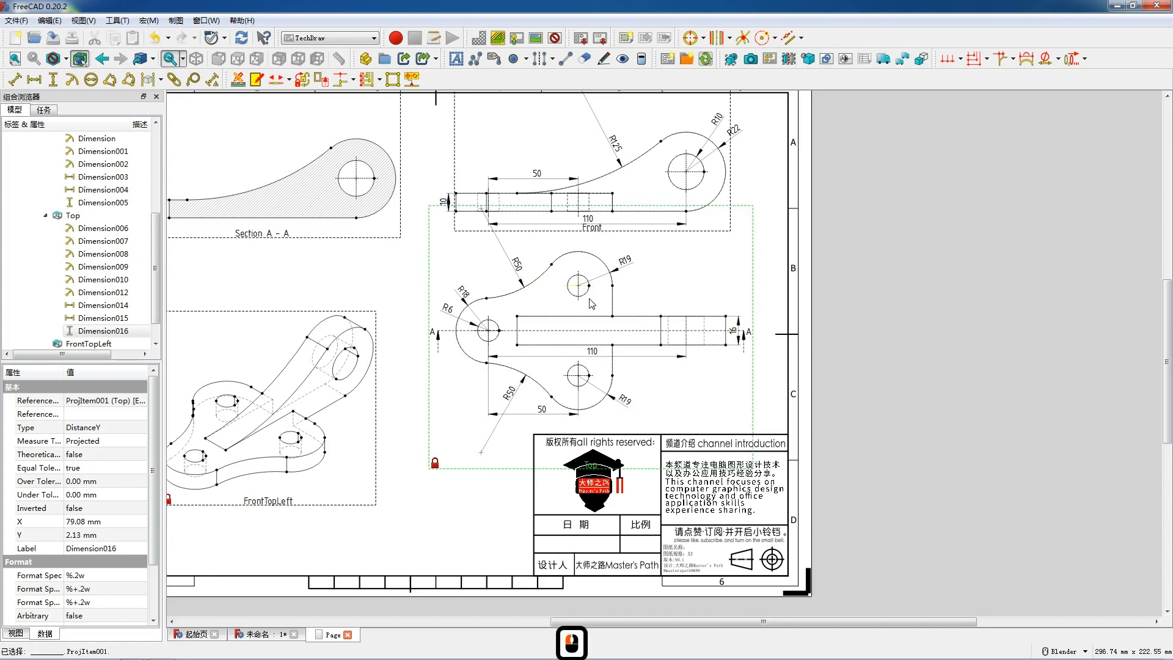
{"action": "left_click", "coordinate": [586, 377], "text": "ctrl"}
{"action": "key", "text": "shift+v"}
{"action": "left_click_drag", "start_coordinate": [591, 329], "coordinate": [625, 327]}
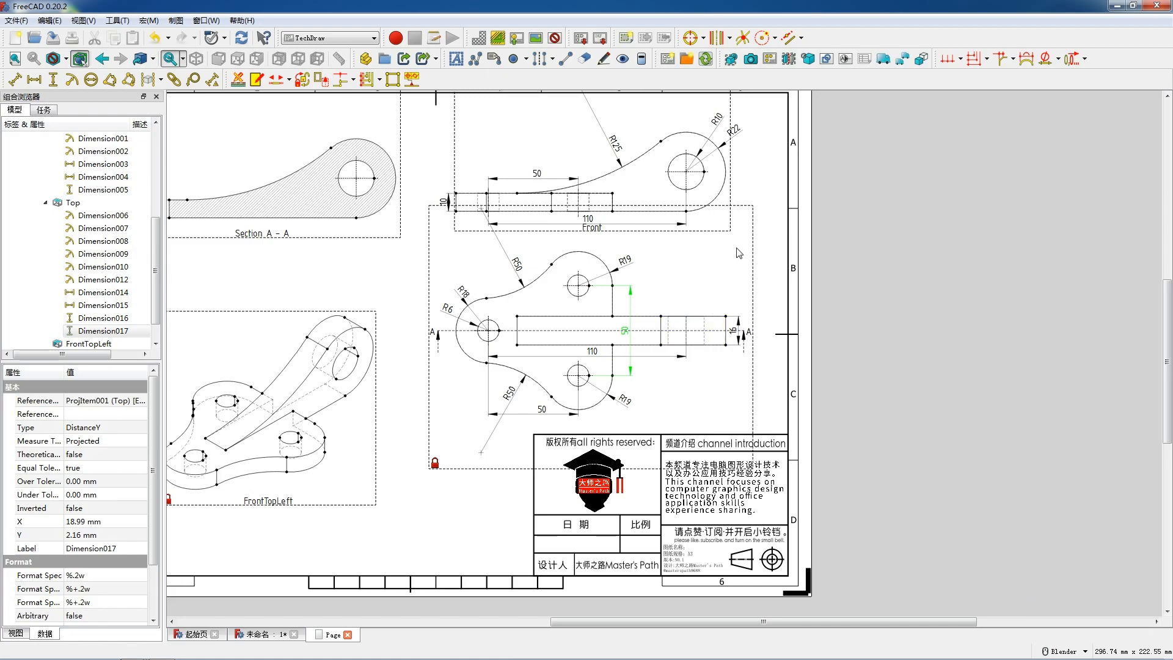
Step: Add a vertical thickness dimension to the plate's left end edge in Section A-A and place it just outside that edge
{"action": "scroll", "coordinate": [739, 253], "scroll_direction": "down", "scroll_amount": 1}
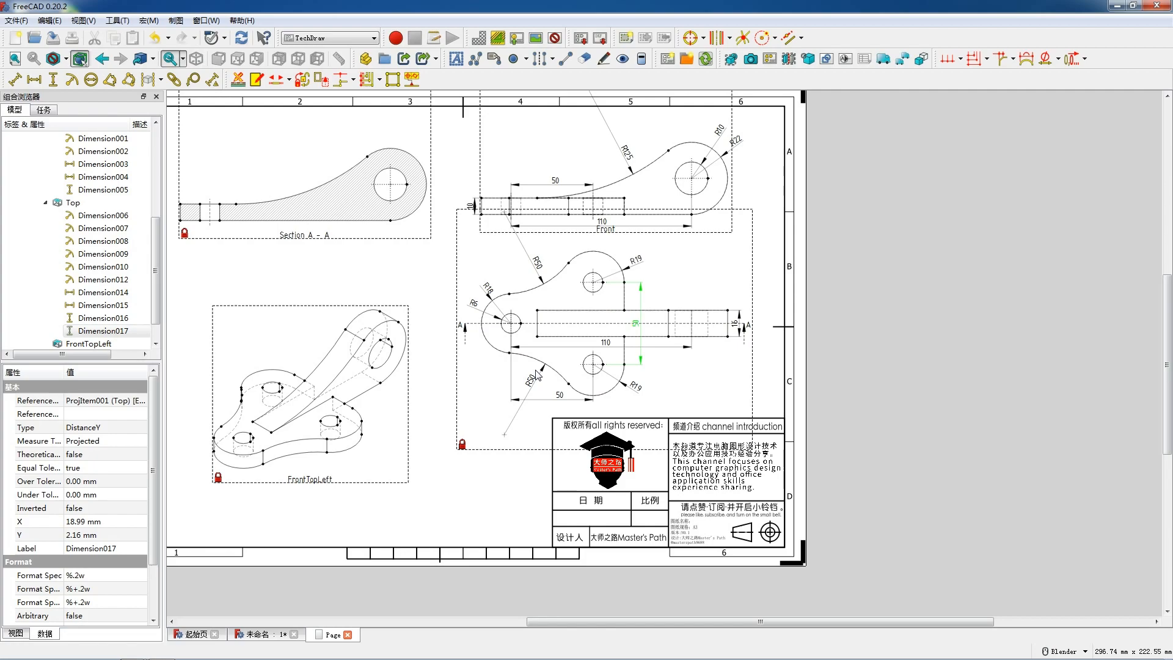
{"action": "scroll", "coordinate": [538, 375], "scroll_direction": "up", "scroll_amount": 4}
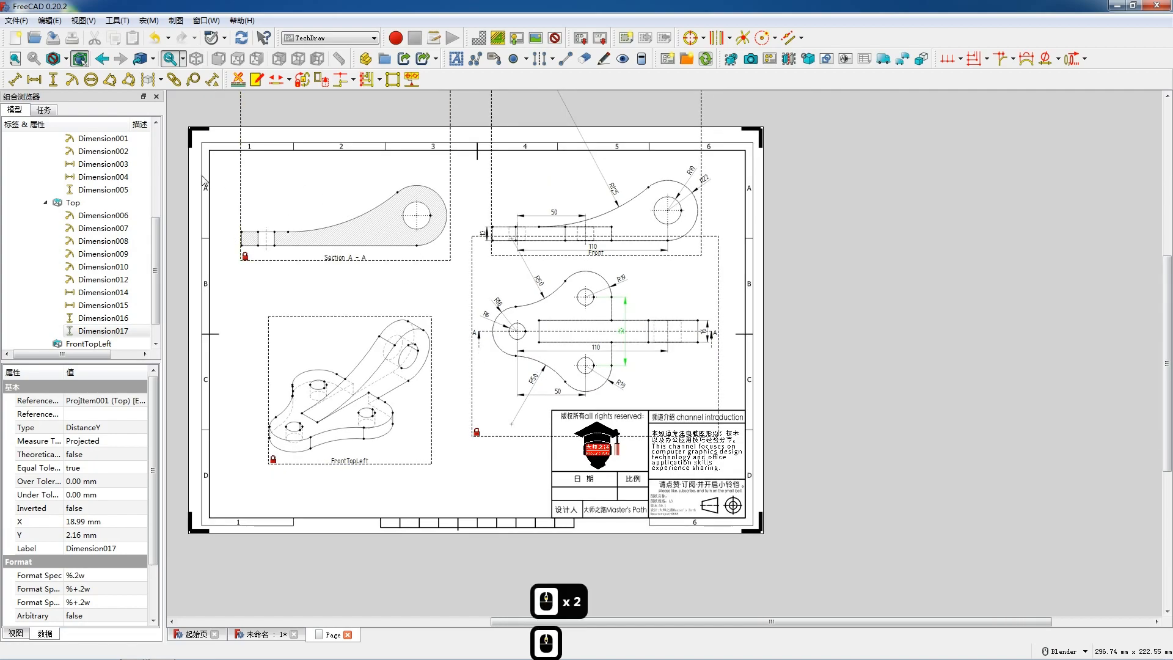
{"action": "scroll", "coordinate": [341, 253], "scroll_direction": "up", "scroll_amount": 4}
{"action": "left_click", "coordinate": [236, 296]}
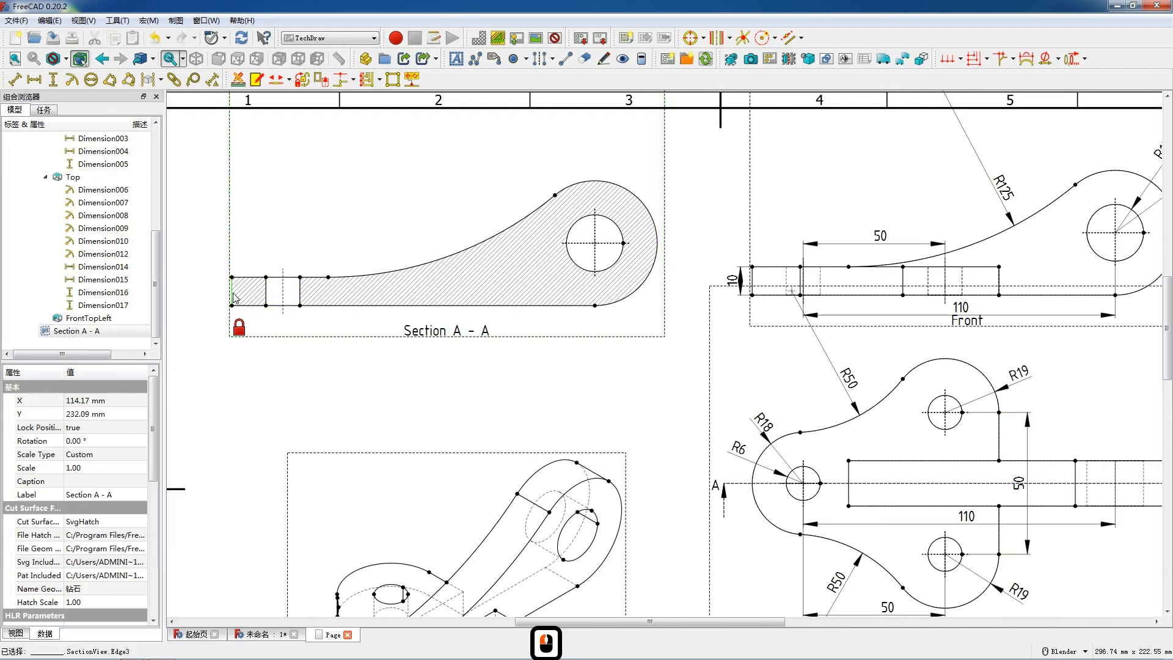
{"action": "key", "text": "shift+v"}
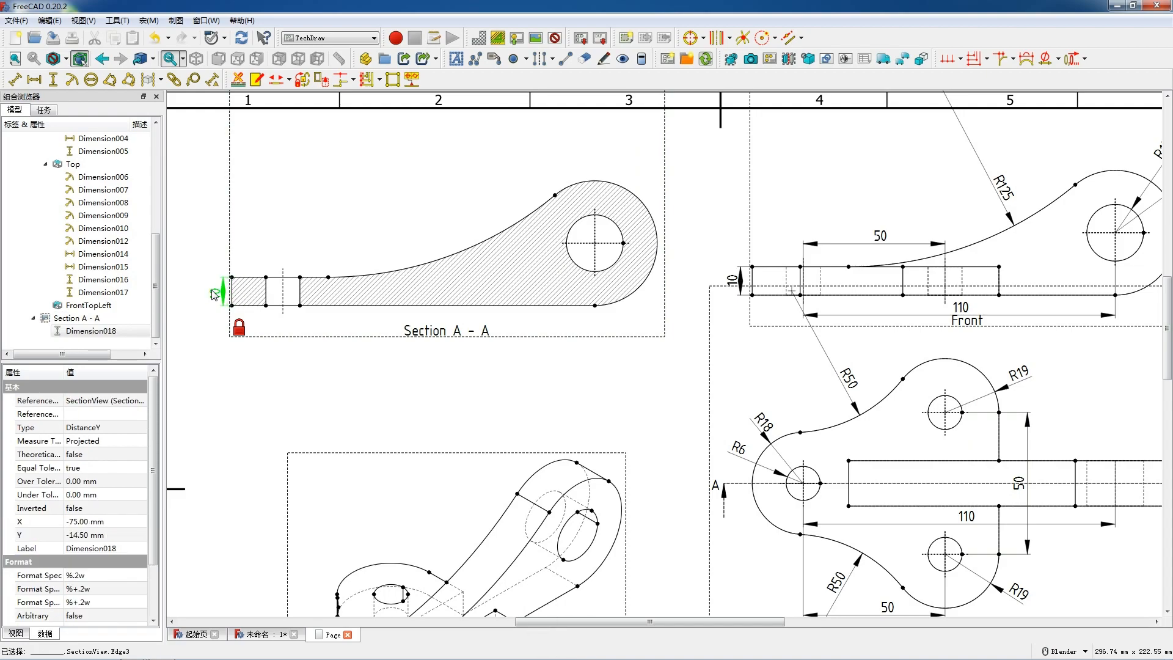
{"action": "left_click_drag", "start_coordinate": [207, 294], "coordinate": [217, 294]}
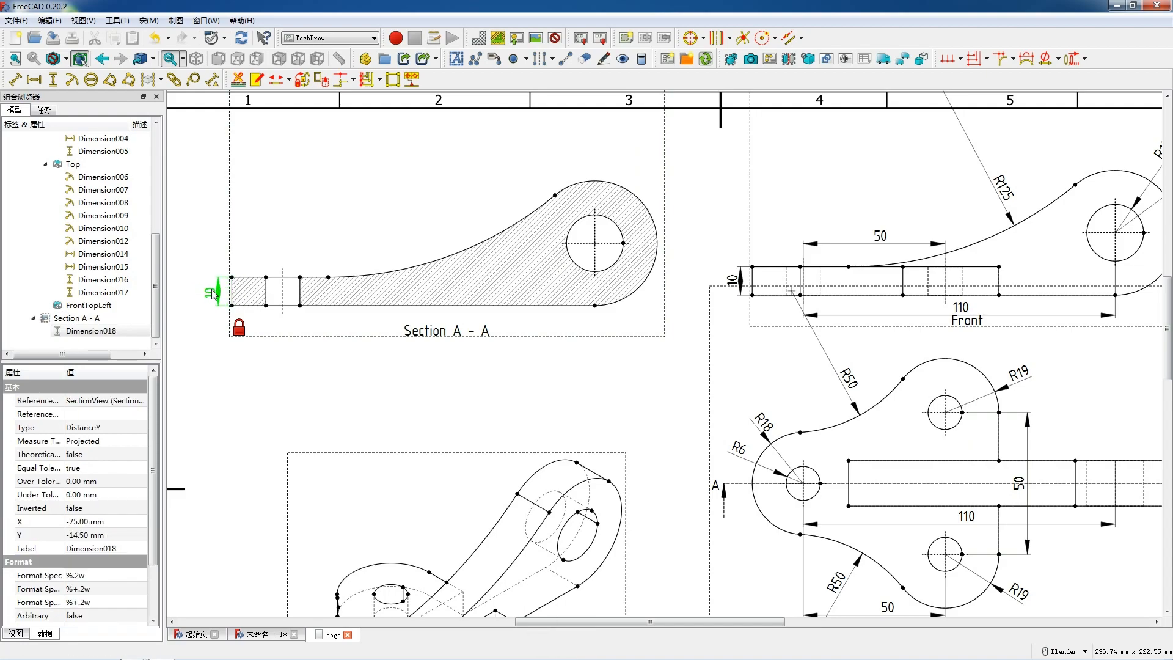
Step: Add a horizontal dimension between the small hole's and arm hole's centerlines in Section A-A, placed below the part
{"action": "left_click", "coordinate": [284, 294]}
{"action": "left_click", "coordinate": [594, 261], "text": "ctrl"}
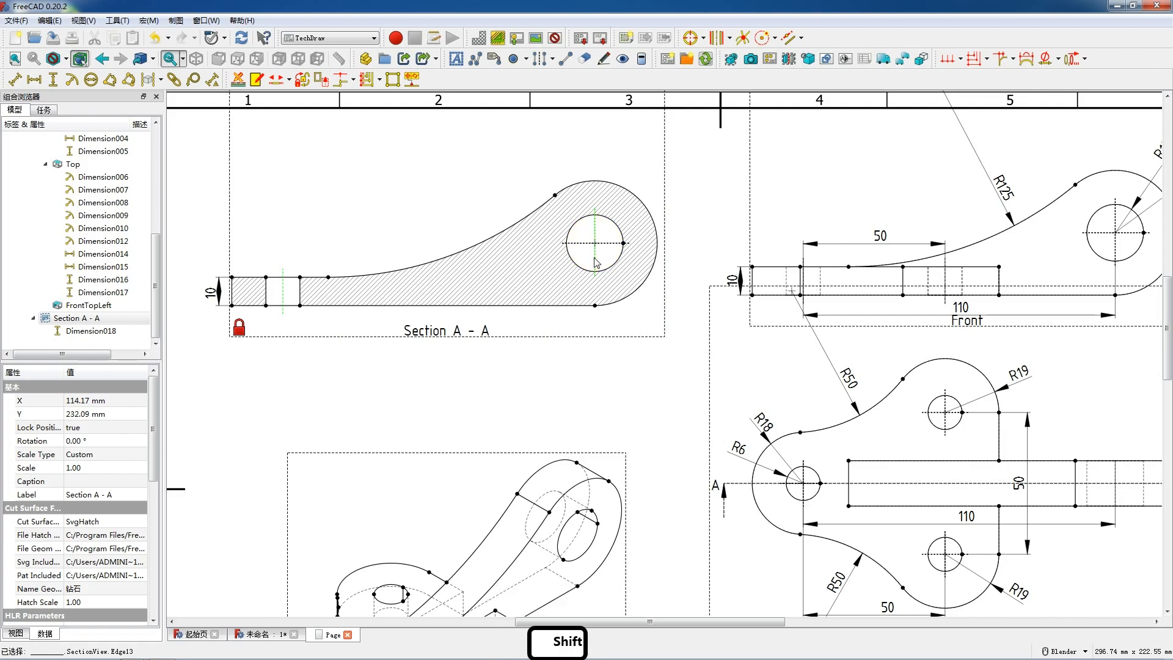
{"action": "key", "text": "shift+h"}
{"action": "left_click_drag", "start_coordinate": [445, 271], "coordinate": [449, 325]}
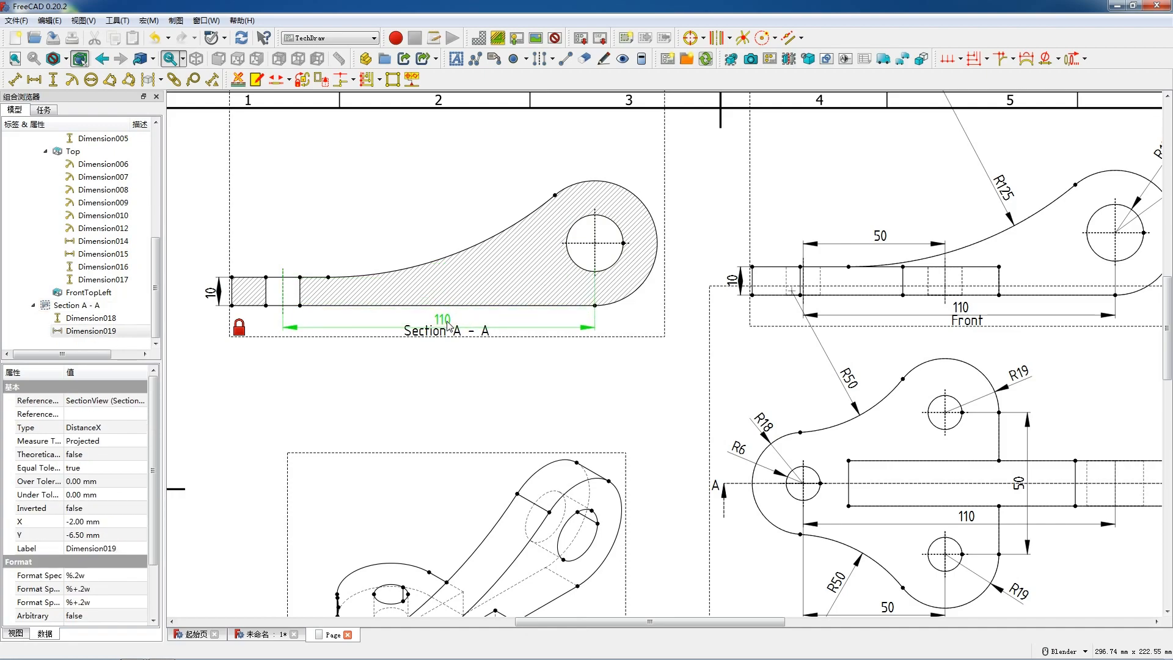
{"action": "left_click", "coordinate": [449, 325]}
Step: Add radius dimensions to the arm hole and the arm's rounded end in Section A-A, placed above and upper right of the arc
{"action": "left_click", "coordinate": [569, 235]}
{"action": "left_click", "coordinate": [72, 80]}
{"action": "left_click_drag", "start_coordinate": [445, 251], "coordinate": [591, 161]}
{"action": "left_click", "coordinate": [621, 186]}
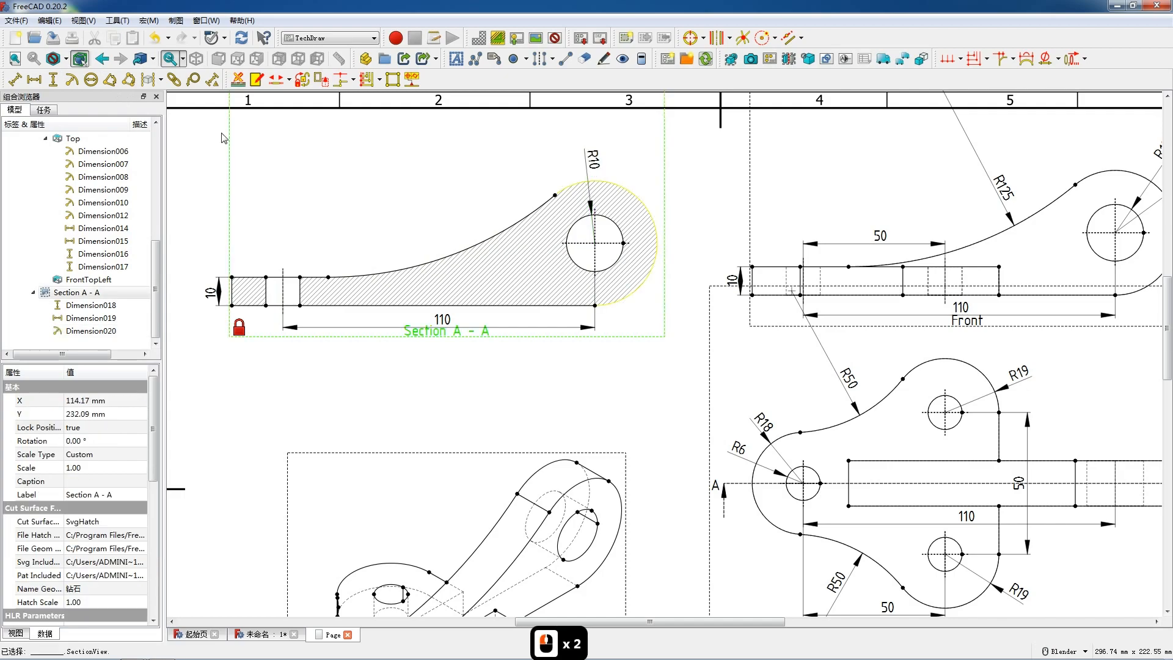
{"action": "left_click", "coordinate": [71, 80]}
{"action": "left_click_drag", "start_coordinate": [452, 248], "coordinate": [647, 188]}
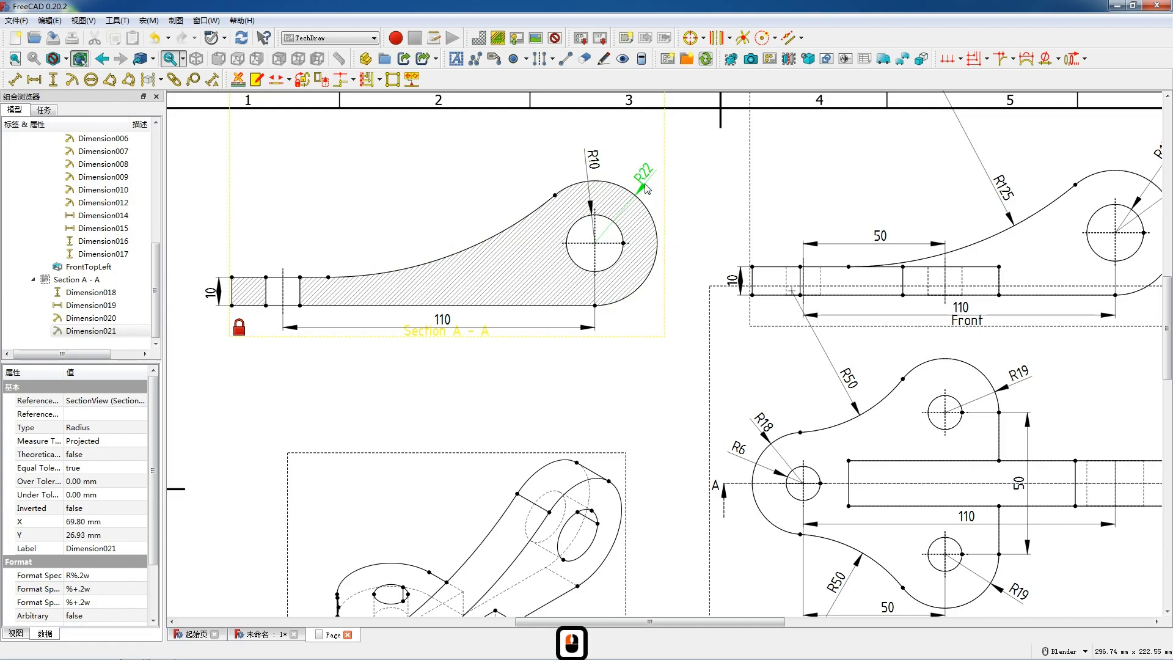
Step: Insert seven default text annotations on the drawing page
{"action": "scroll", "coordinate": [552, 221], "scroll_direction": "down", "scroll_amount": 10}
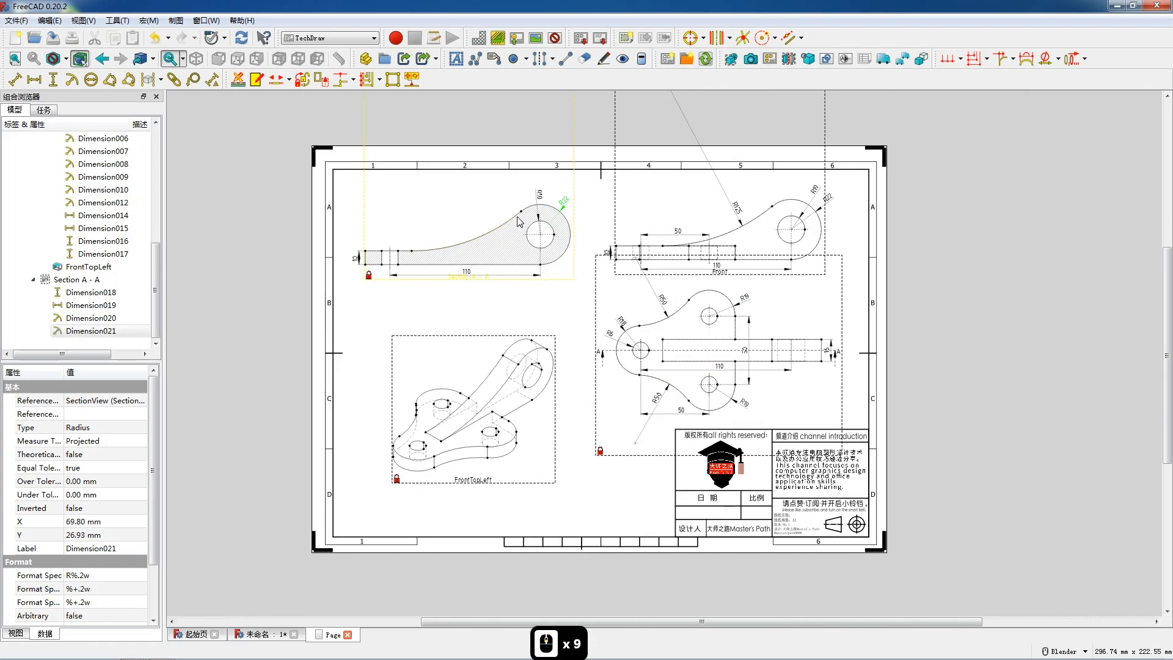
{"action": "scroll", "coordinate": [598, 451], "scroll_direction": "up", "scroll_amount": 2}
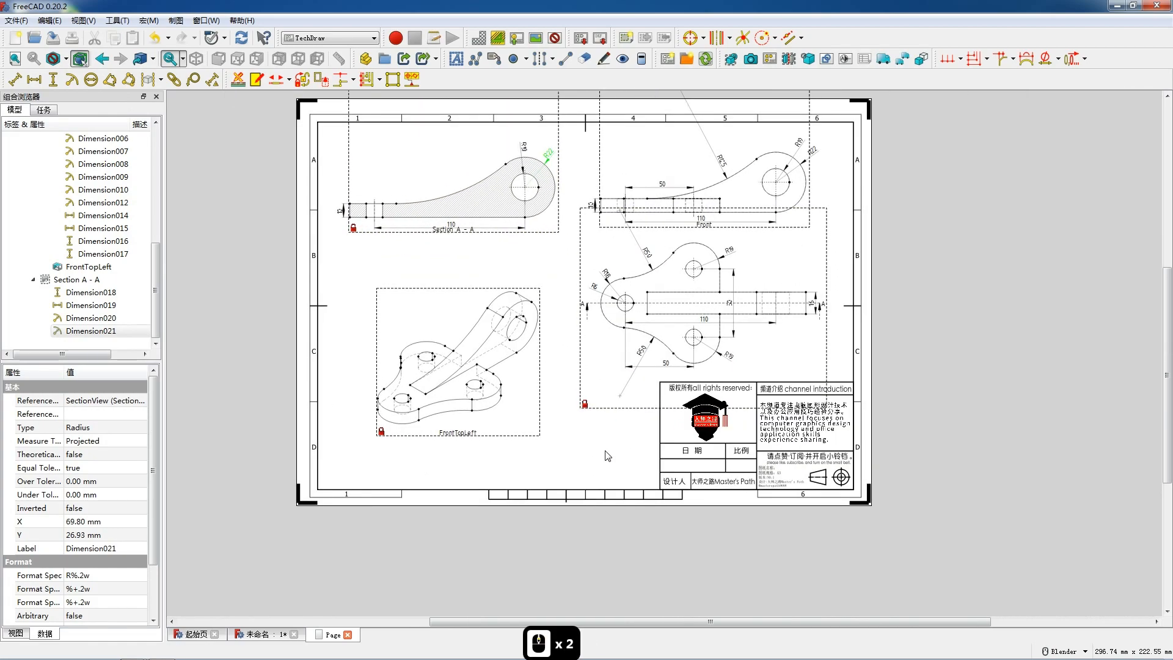
{"action": "left_click", "coordinate": [456, 59]}
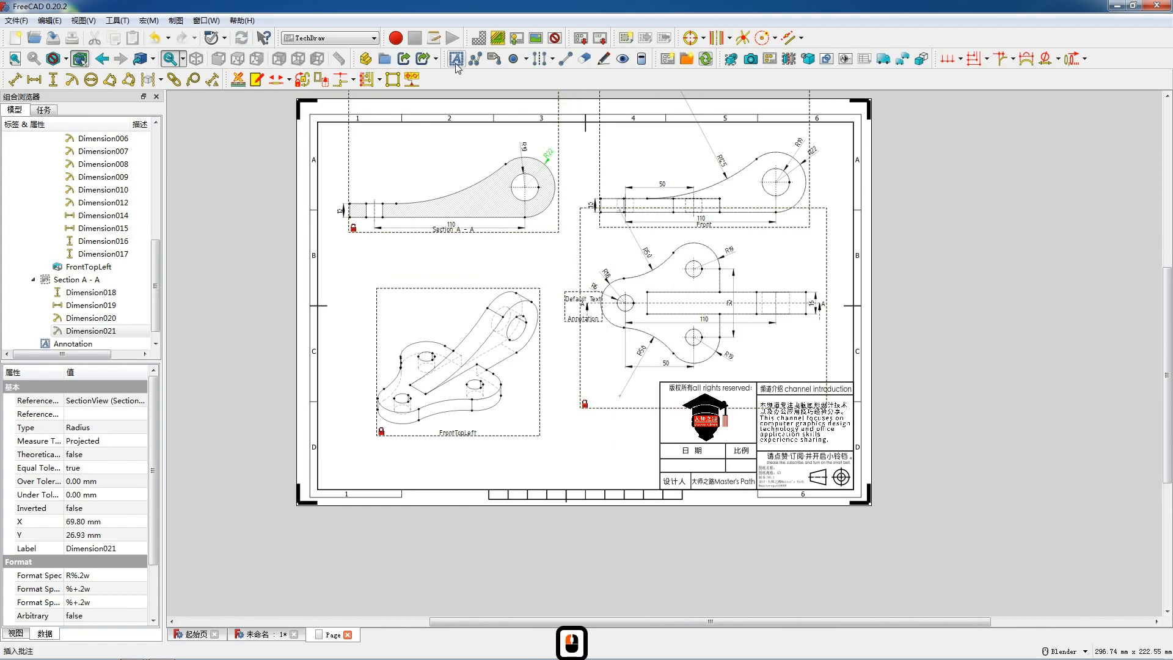
{"action": "left_click", "coordinate": [455, 64]}
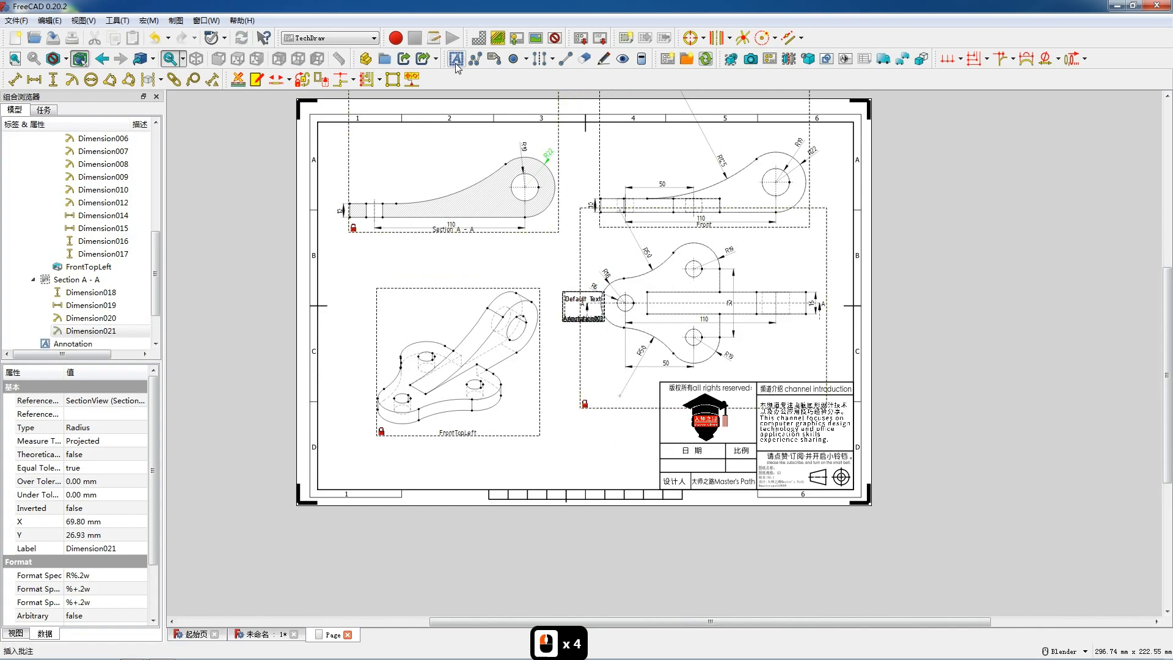
Step: Change the text of one default annotation to 前视图 and place it under the Front view
{"action": "left_click", "coordinate": [585, 306]}
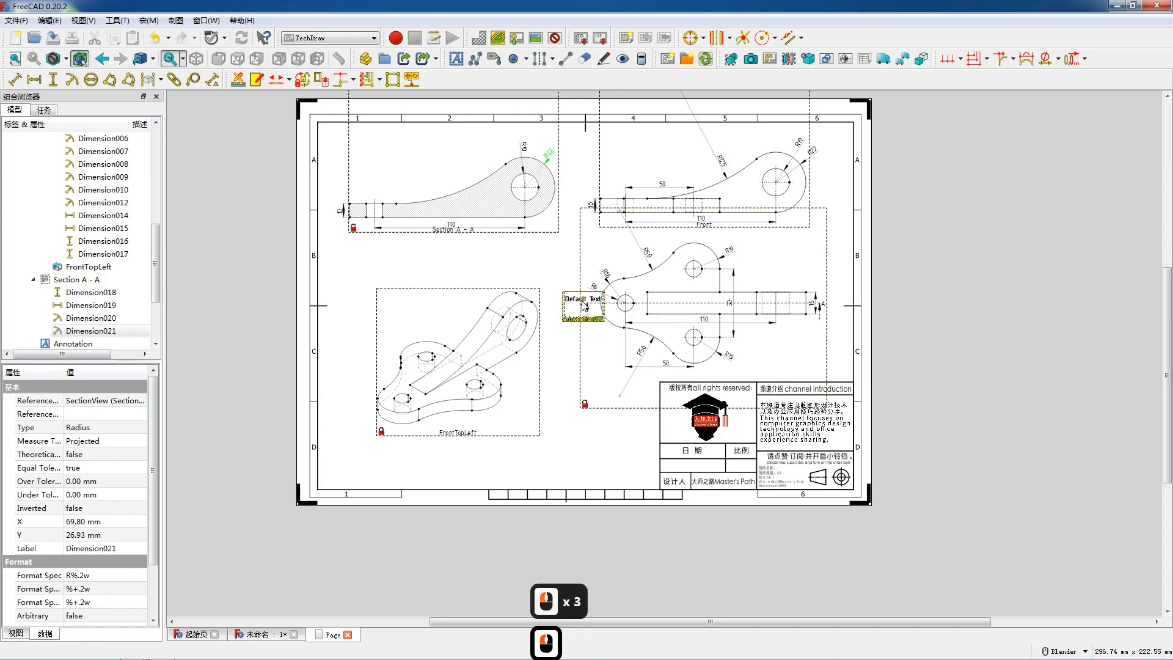
{"action": "double_click", "coordinate": [584, 307]}
{"action": "left_click_drag", "start_coordinate": [562, 269], "coordinate": [499, 267]}
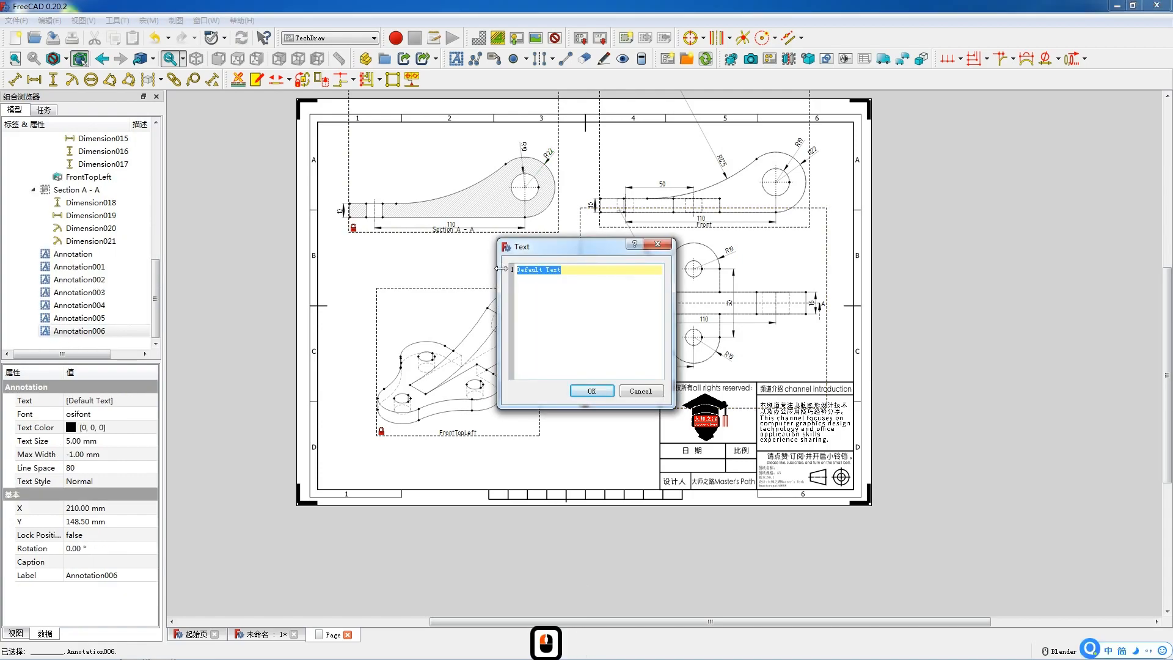
{"action": "type", "text": "前视图"}
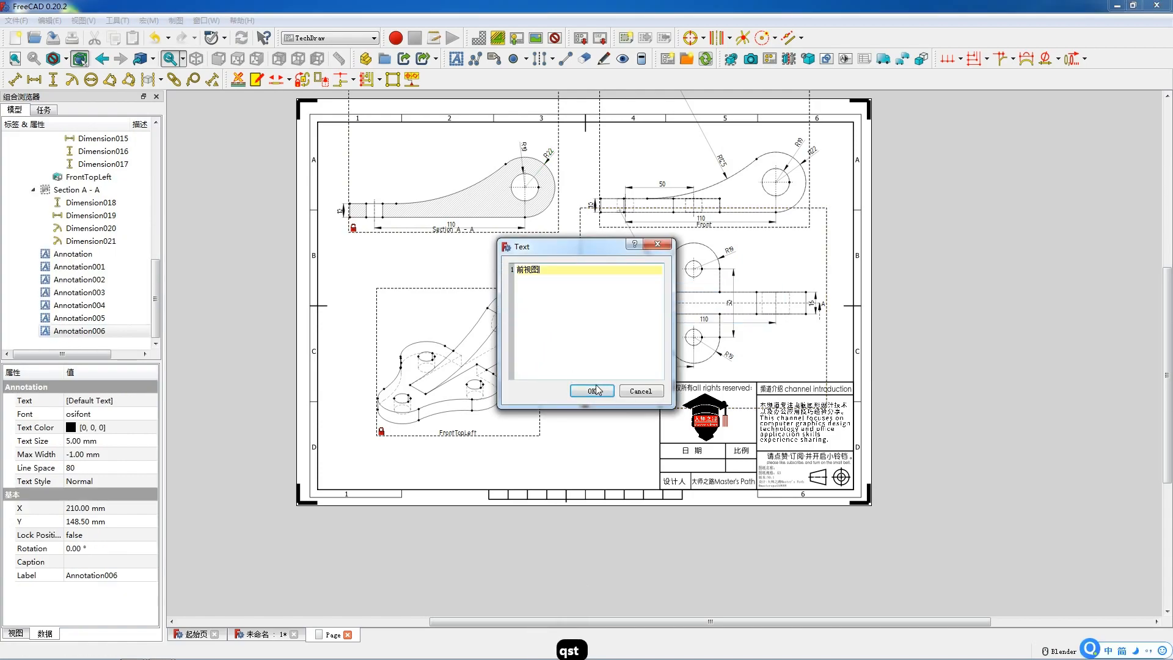
{"action": "left_click", "coordinate": [591, 391]}
{"action": "left_click_drag", "start_coordinate": [655, 282], "coordinate": [702, 231]}
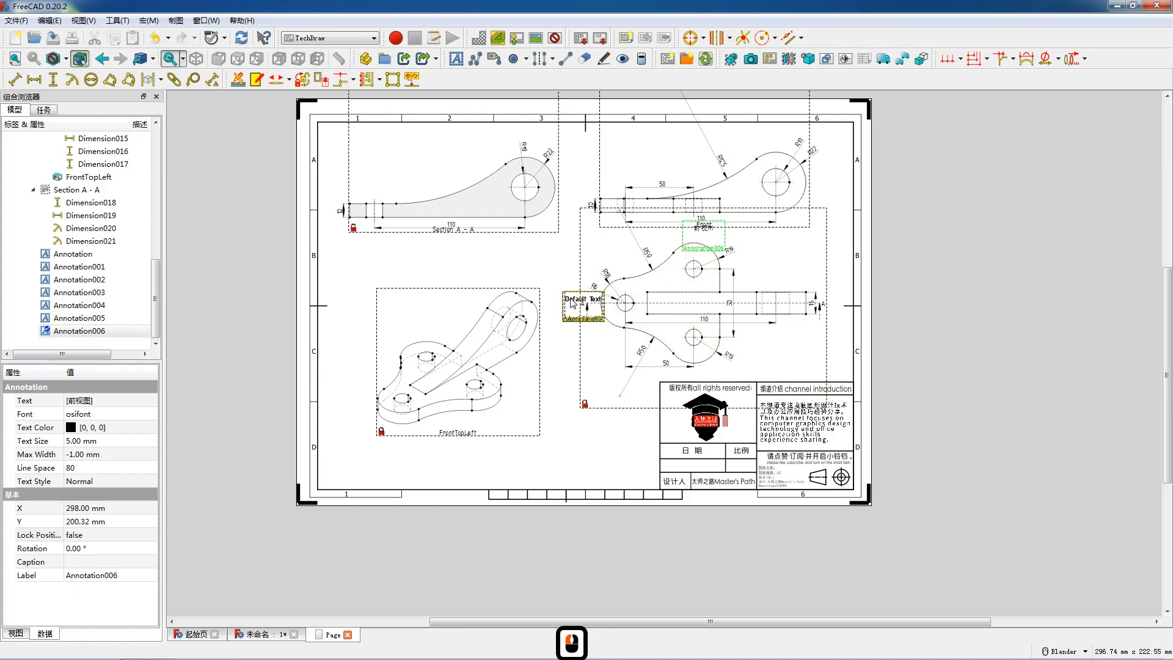
Step: Change another default annotation's text to 顶视图 and place it below the Top view
{"action": "double_click", "coordinate": [582, 299]}
{"action": "left_click_drag", "start_coordinate": [557, 269], "coordinate": [515, 288]}
{"action": "type", "text": "顶视图"}
{"action": "left_click", "coordinate": [592, 391]}
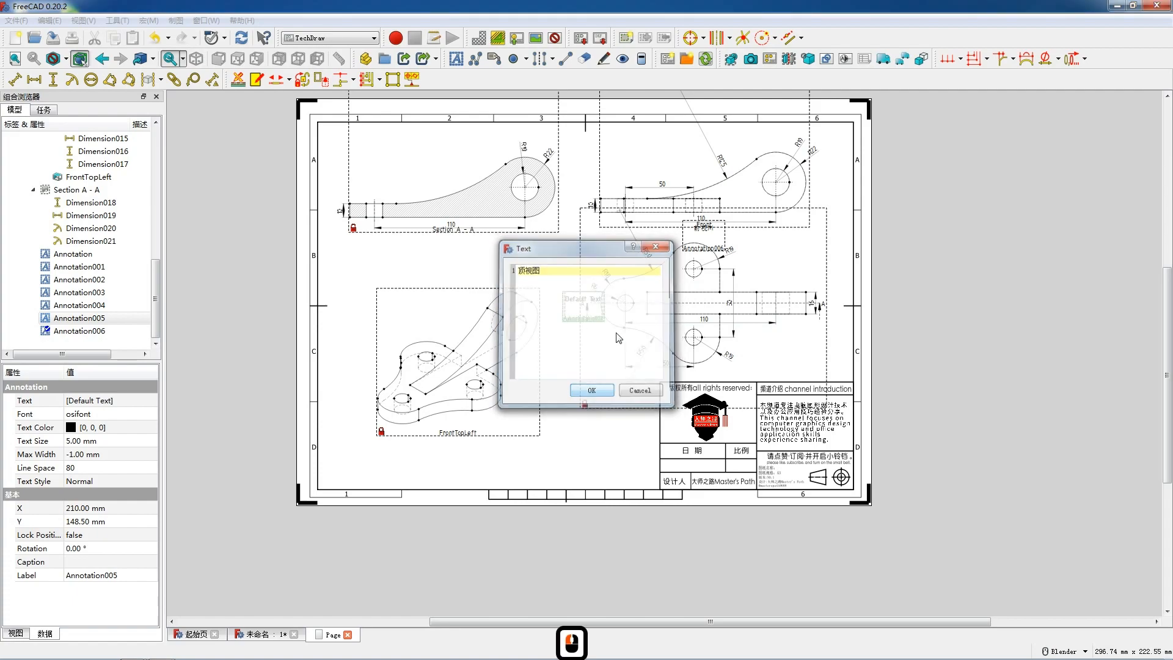
{"action": "mouse_move", "coordinate": [629, 330]}
{"action": "left_mouse_down"}
{"action": "mouse_move", "coordinate": [698, 392]}
{"action": "mouse_move", "coordinate": [707, 381]}
{"action": "left_mouse_up"}
Step: Replace another default annotation's text with 剖面图A-A and place it beneath the section view
{"action": "double_click", "coordinate": [579, 300]}
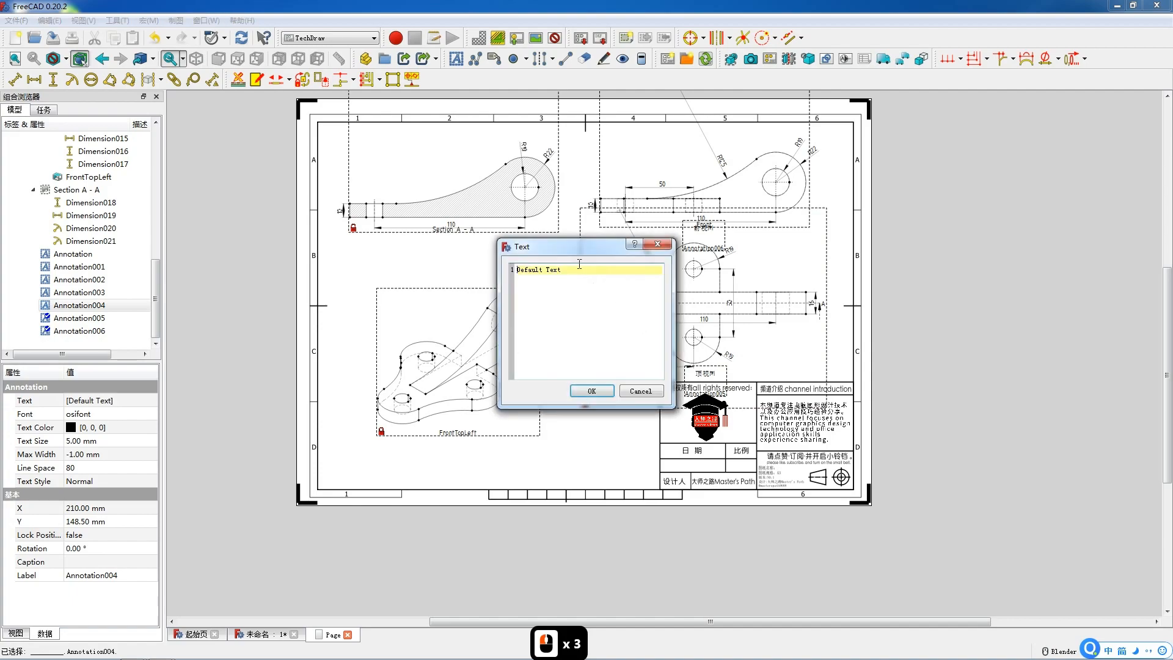
{"action": "type", "text": "pmt"}
{"action": "key", "text": "space"}
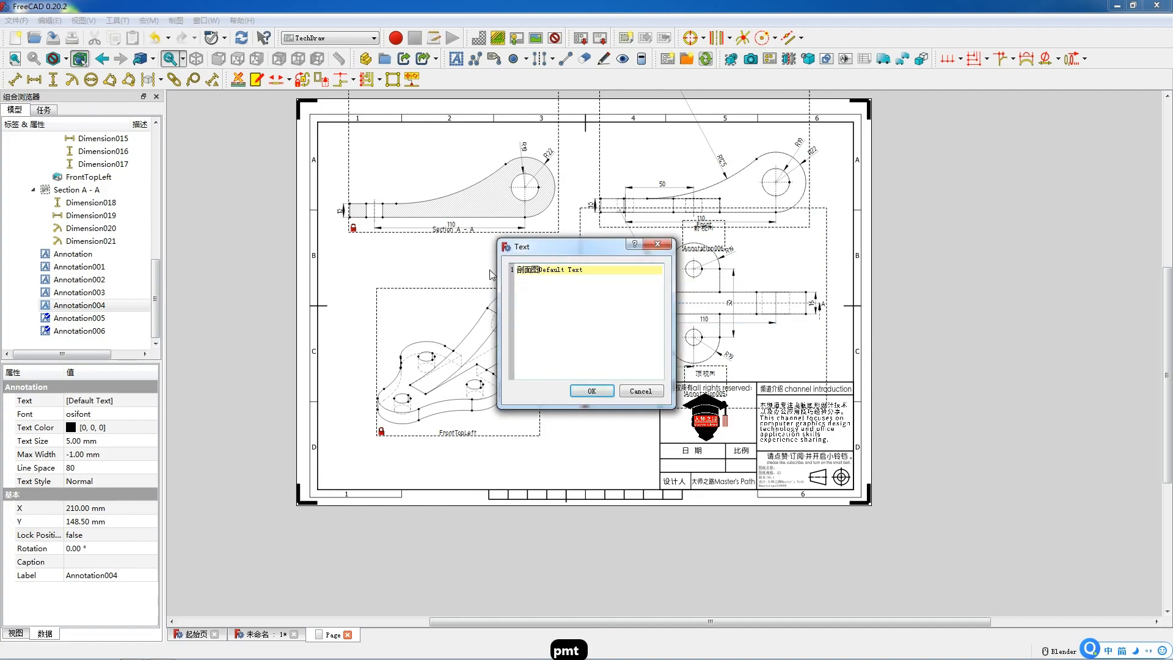
{"action": "type", "text": "A-A"}
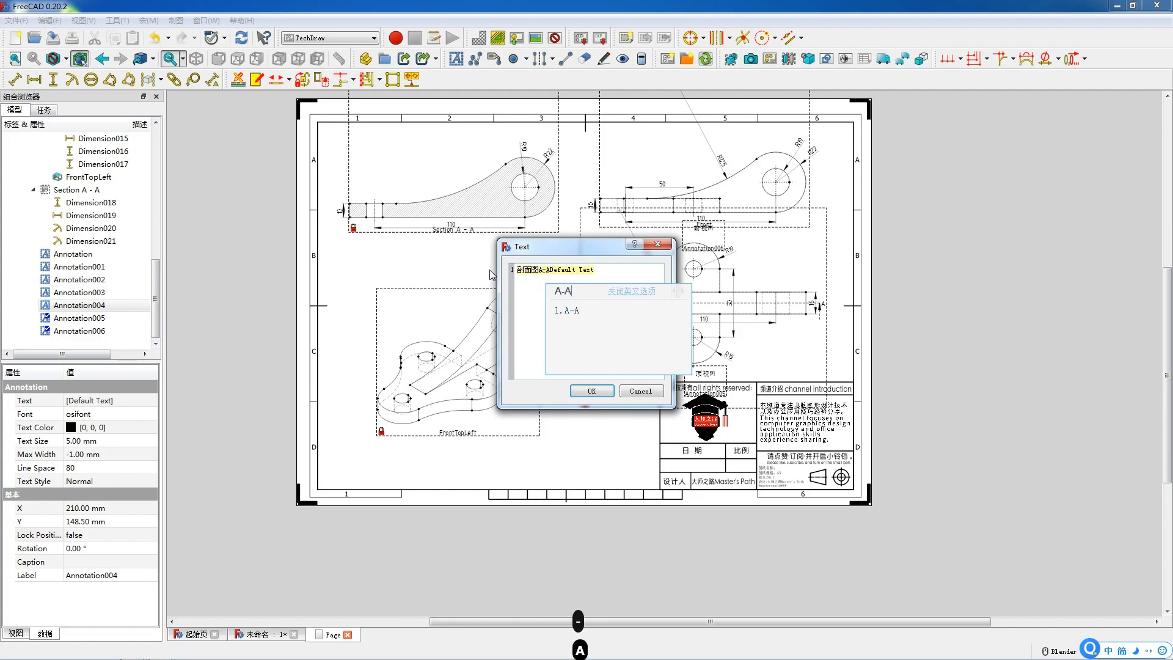
{"action": "key", "text": "space"}
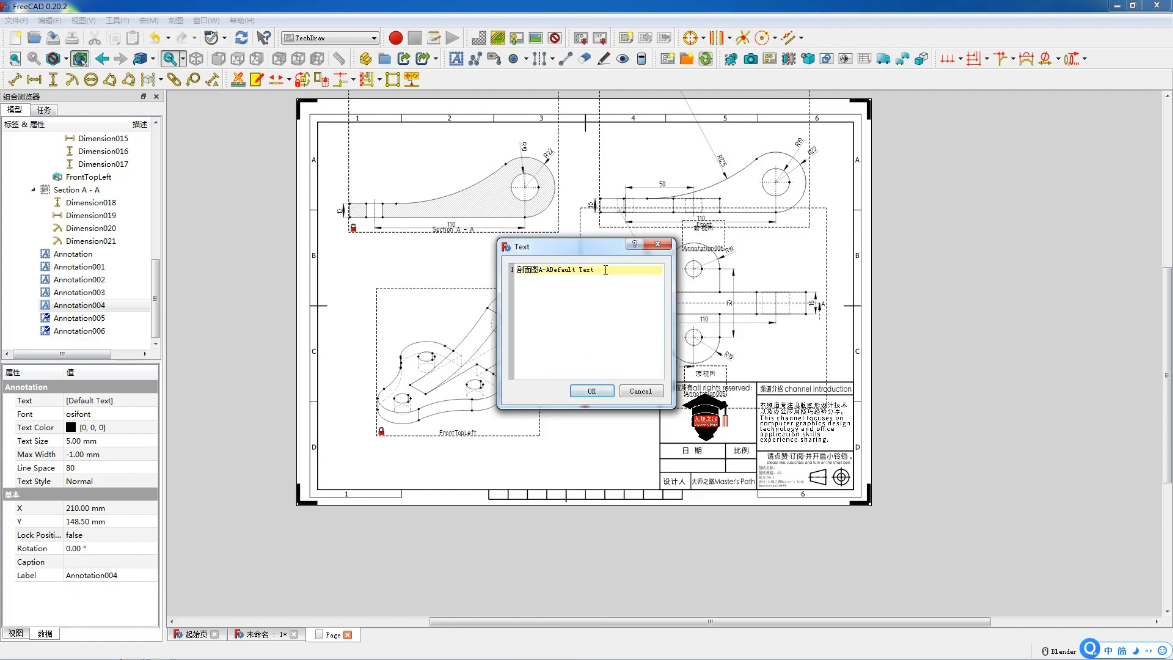
{"action": "left_click_drag", "start_coordinate": [557, 269], "coordinate": [578, 275]}
{"action": "key", "text": "Delete"}
{"action": "key", "text": "Delete"}
{"action": "key", "text": "BackSpace"}
{"action": "key", "text": "BackSpace"}
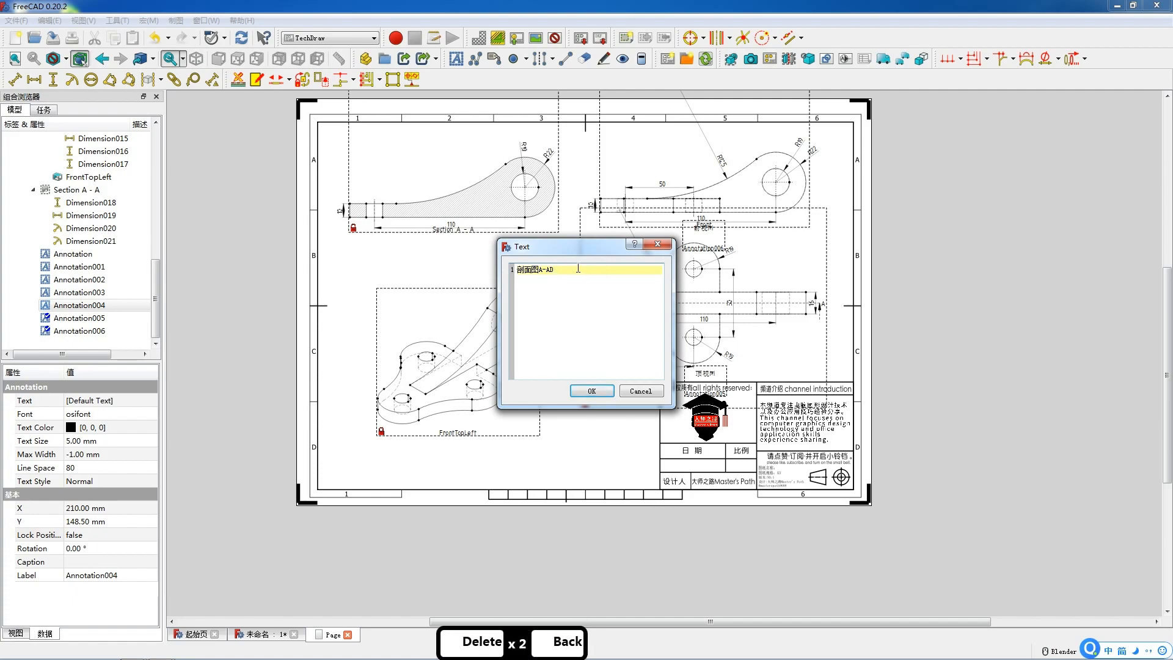
{"action": "left_click", "coordinate": [591, 390]}
{"action": "mouse_move", "coordinate": [582, 307]}
{"action": "left_mouse_down"}
{"action": "mouse_move", "coordinate": [505, 287]}
{"action": "mouse_move", "coordinate": [456, 257]}
{"action": "mouse_move", "coordinate": [451, 237]}
{"action": "left_mouse_up"}
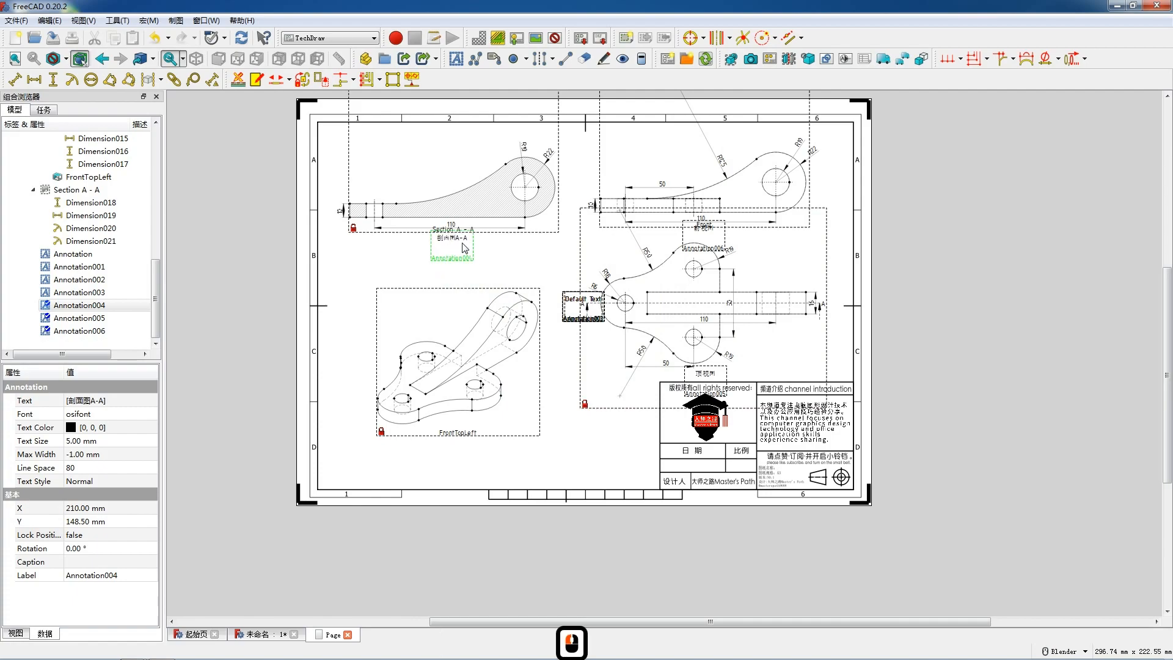
Step: Change another default annotation's text to 透视图 and place it under the isometric view
{"action": "double_click", "coordinate": [573, 305]}
{"action": "left_click_drag", "start_coordinate": [568, 269], "coordinate": [485, 267]}
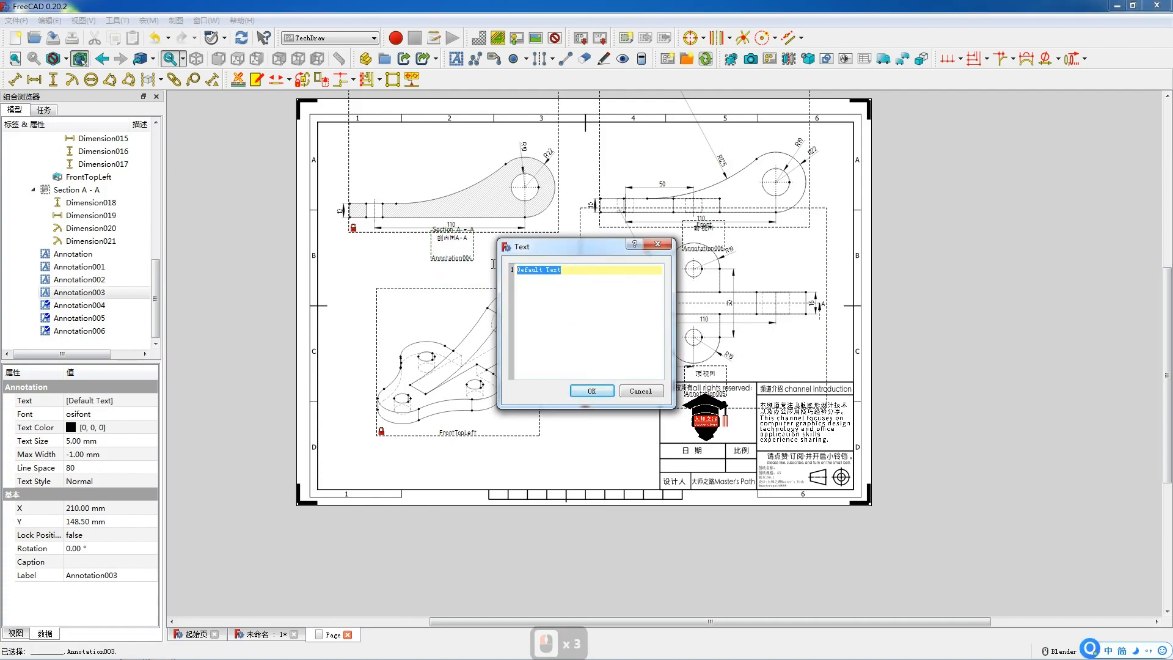
{"action": "type", "text": "tst"}
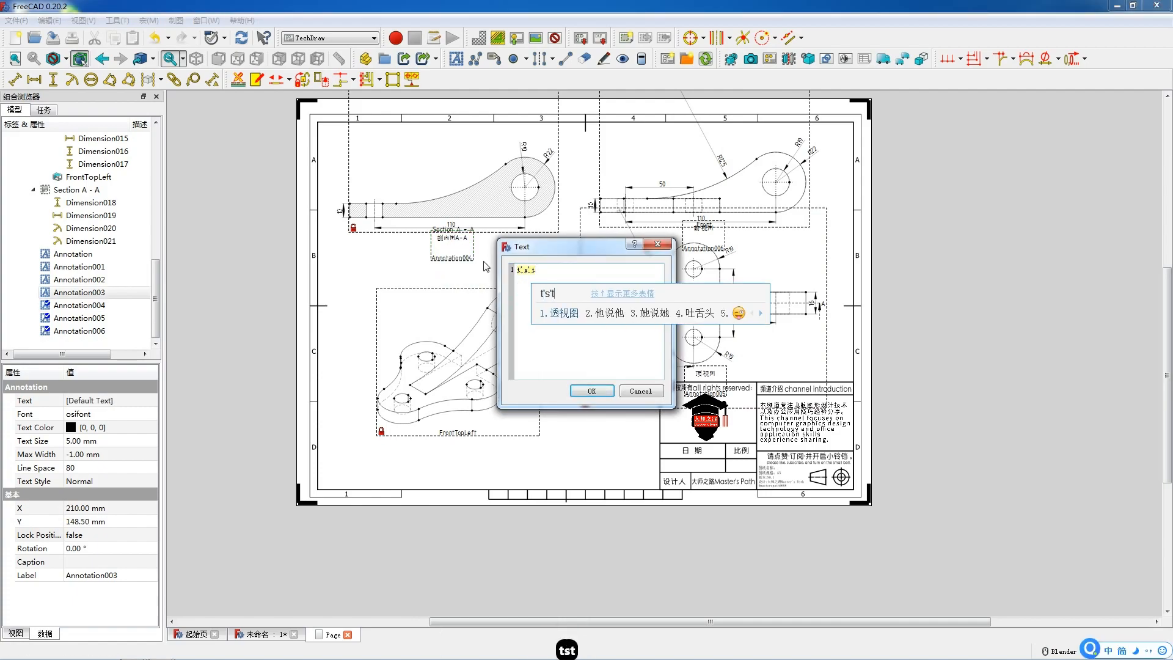
{"action": "key", "text": "space"}
{"action": "left_click", "coordinate": [592, 391]}
{"action": "mouse_move", "coordinate": [582, 306]}
{"action": "left_mouse_down"}
{"action": "mouse_move", "coordinate": [530, 340]}
{"action": "mouse_move", "coordinate": [450, 440]}
{"action": "left_mouse_up"}
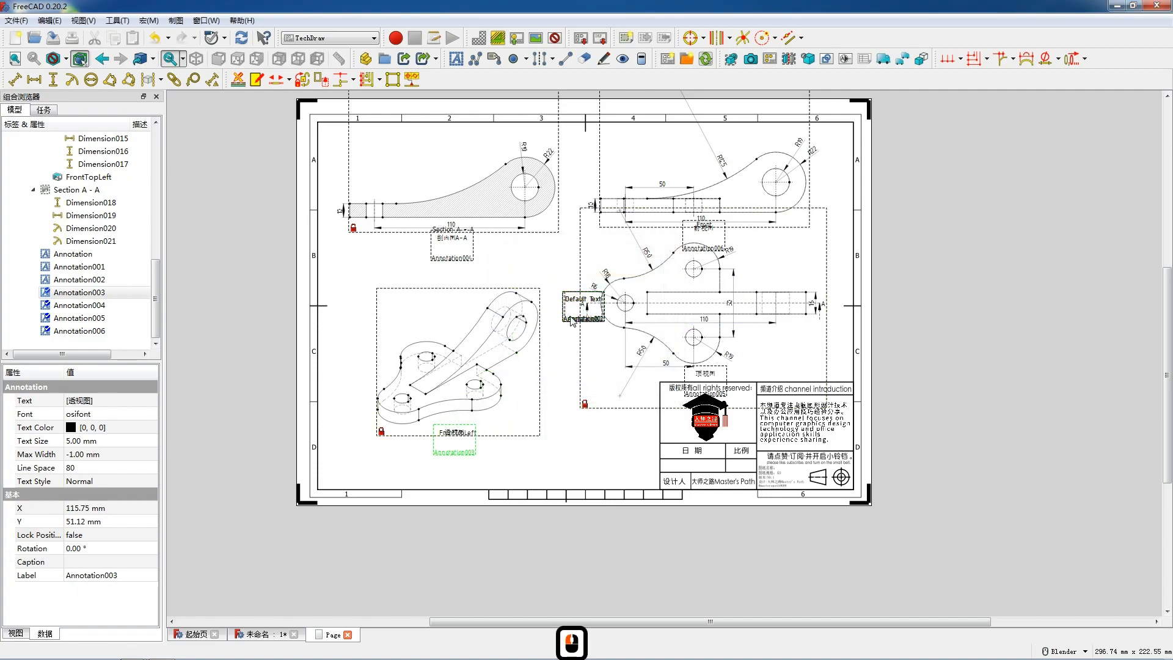
Step: Set another default annotation's text to 2023.06.15 and place it in the title block's date cell
{"action": "double_click", "coordinate": [584, 302]}
{"action": "left_click_drag", "start_coordinate": [564, 269], "coordinate": [497, 271]}
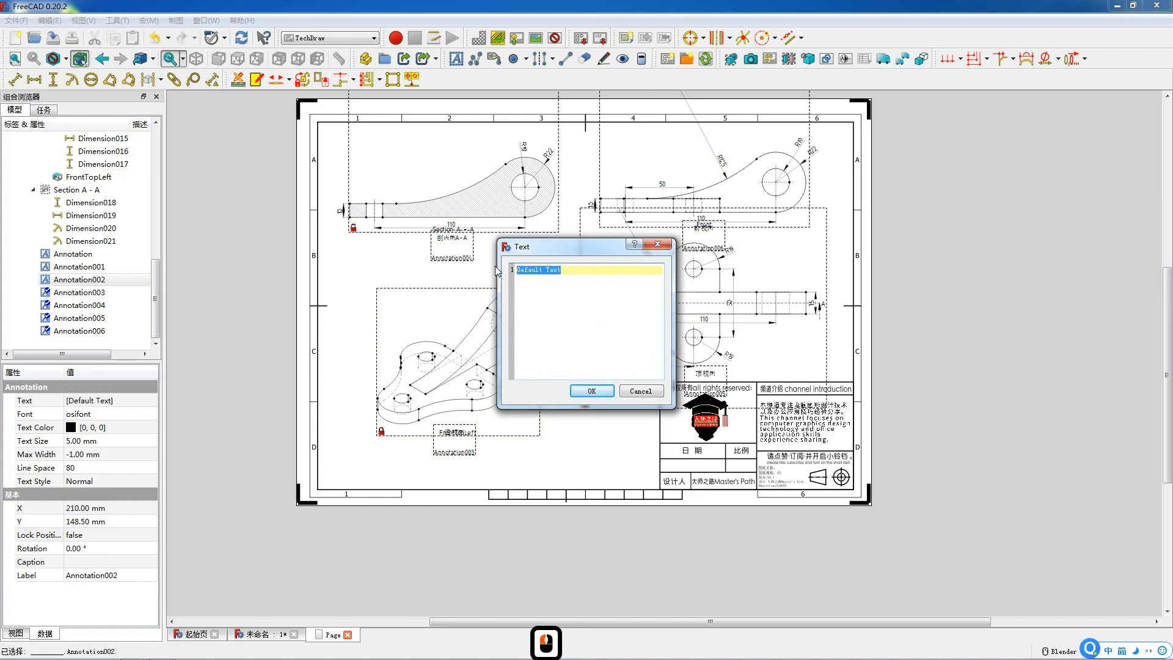
{"action": "type", "text": "20"}
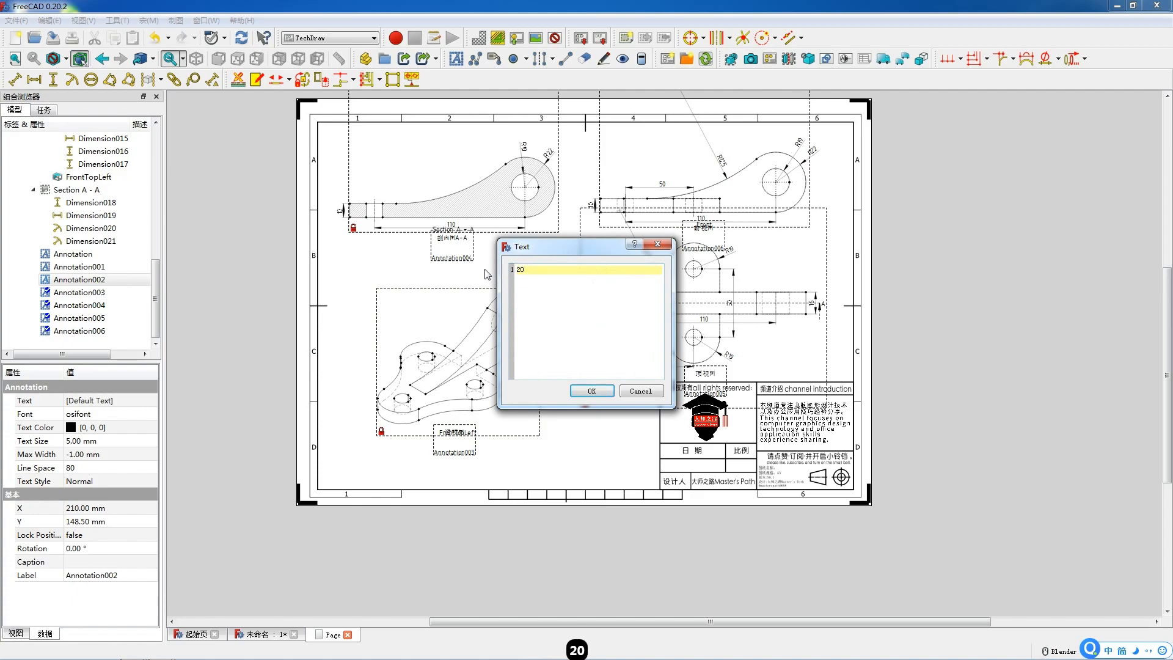
{"action": "type", "text": "23.06.15"}
{"action": "left_click", "coordinate": [583, 395]}
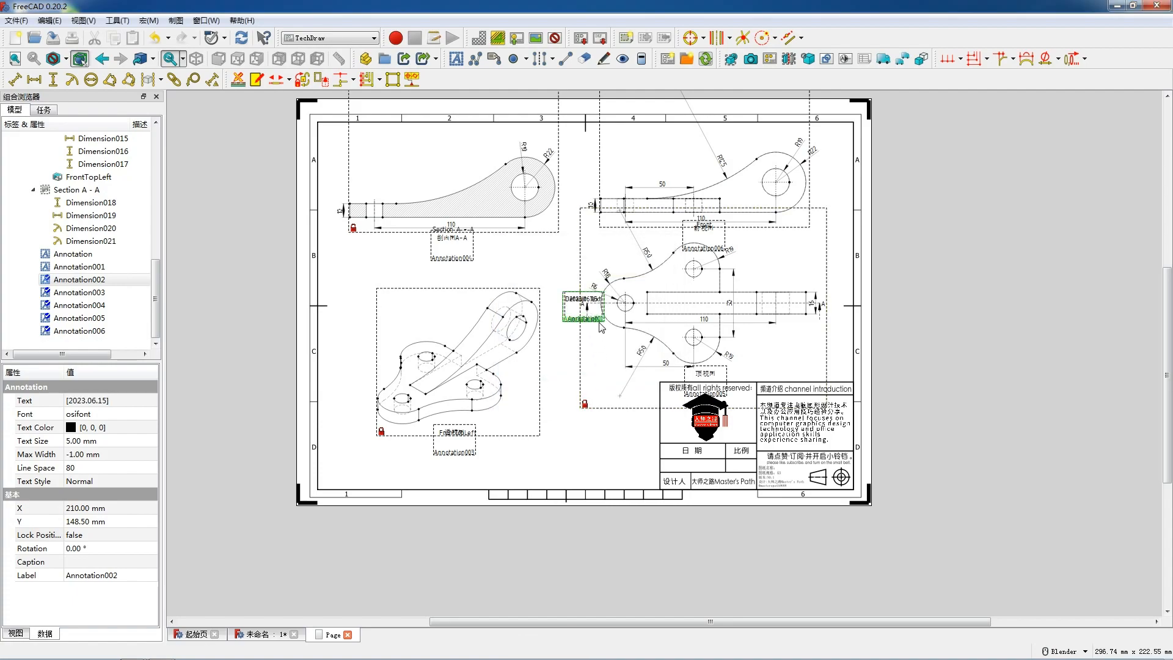
{"action": "left_click_drag", "start_coordinate": [679, 473], "coordinate": [692, 467]}
Step: Check the projection group's scale, and set a default annotation's text to "1: 1" and place it in the title block's scale cell
{"action": "scroll", "coordinate": [83, 272], "scroll_direction": "up", "scroll_amount": 9}
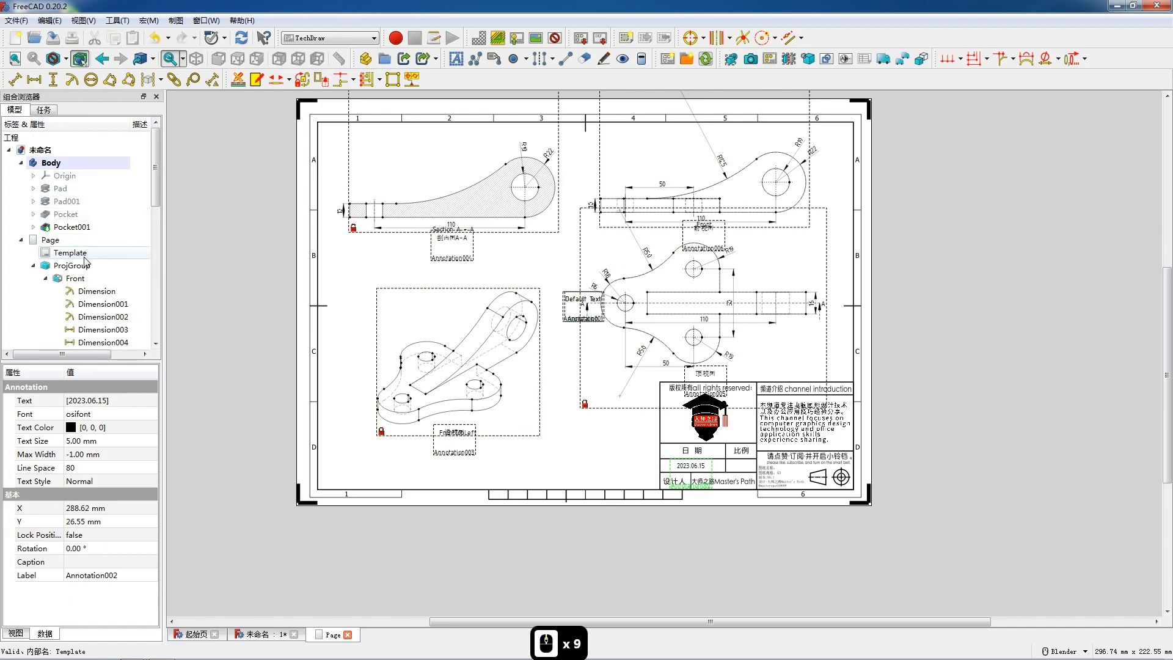
{"action": "double_click", "coordinate": [72, 265]}
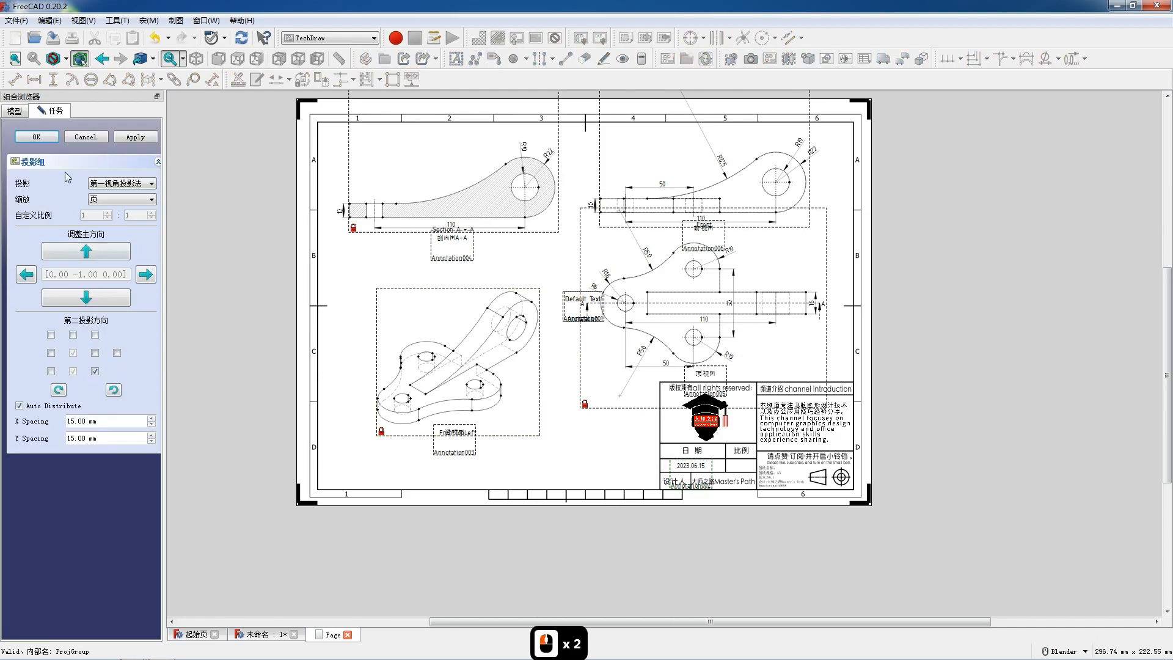
{"action": "left_click", "coordinate": [37, 137]}
{"action": "left_click", "coordinate": [581, 301]}
{"action": "double_click", "coordinate": [581, 301]}
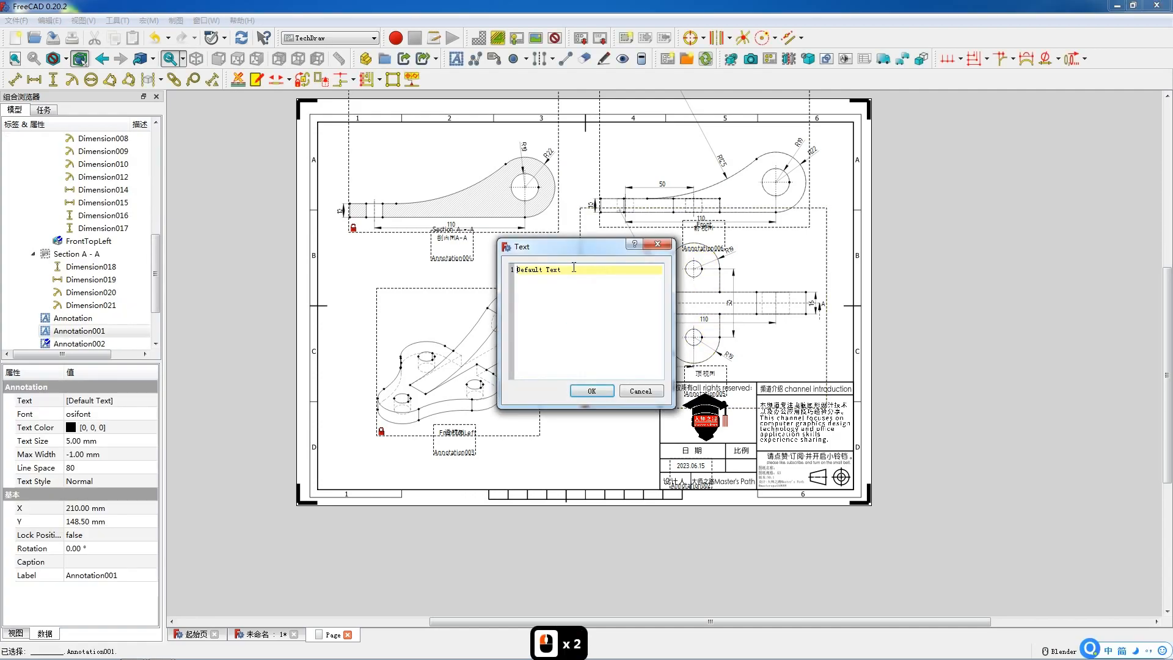
{"action": "type", "text": "1: 1"}
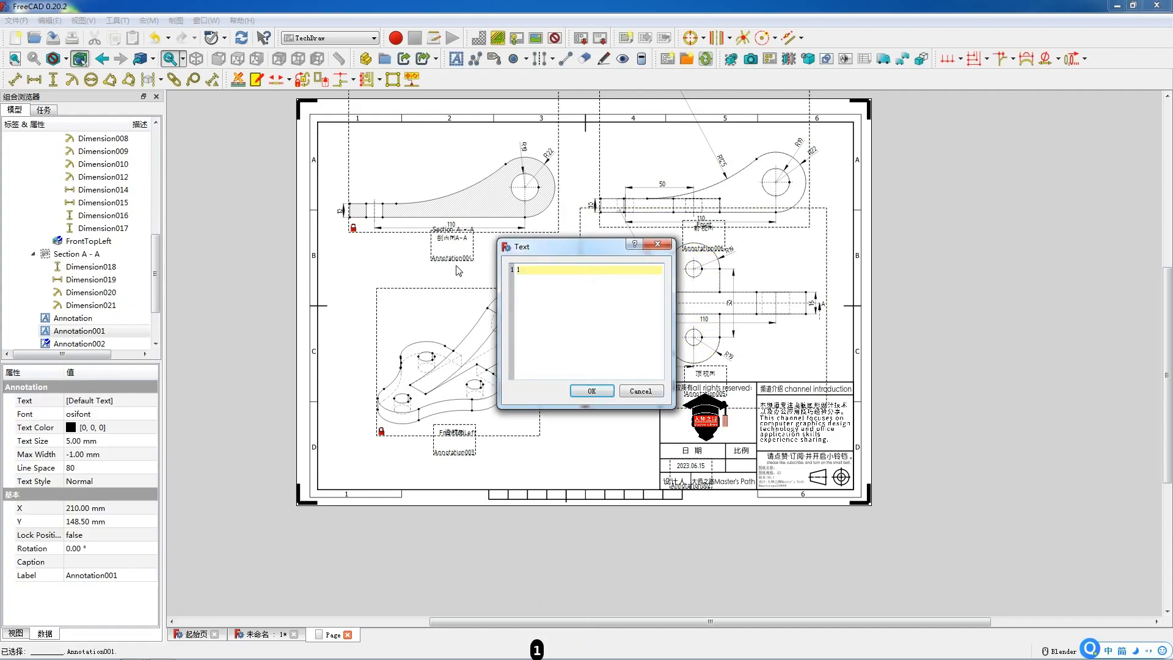
{"action": "left_click", "coordinate": [590, 391]}
{"action": "mouse_move", "coordinate": [585, 299]}
{"action": "left_mouse_down"}
{"action": "mouse_move", "coordinate": [761, 483]}
{"action": "mouse_move", "coordinate": [746, 468]}
{"action": "left_mouse_up"}
Step: Change the last default annotation's text to 机械产品零件066 and place it in the title block beside the projection symbol
{"action": "double_click", "coordinate": [578, 303]}
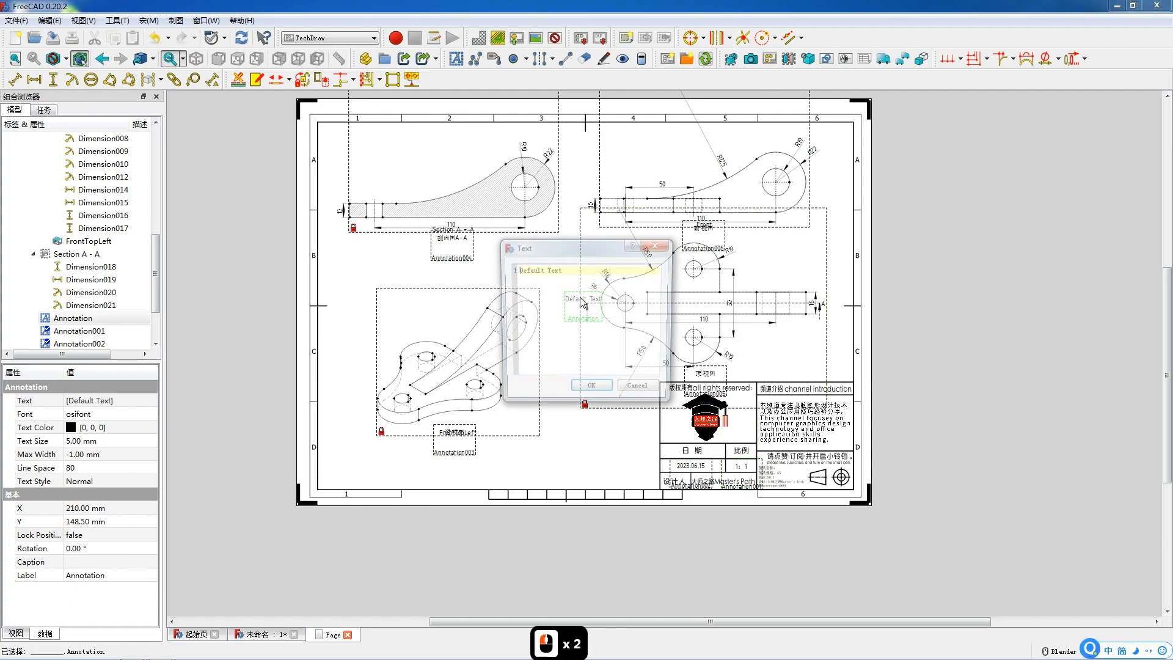
{"action": "double_click", "coordinate": [586, 275]}
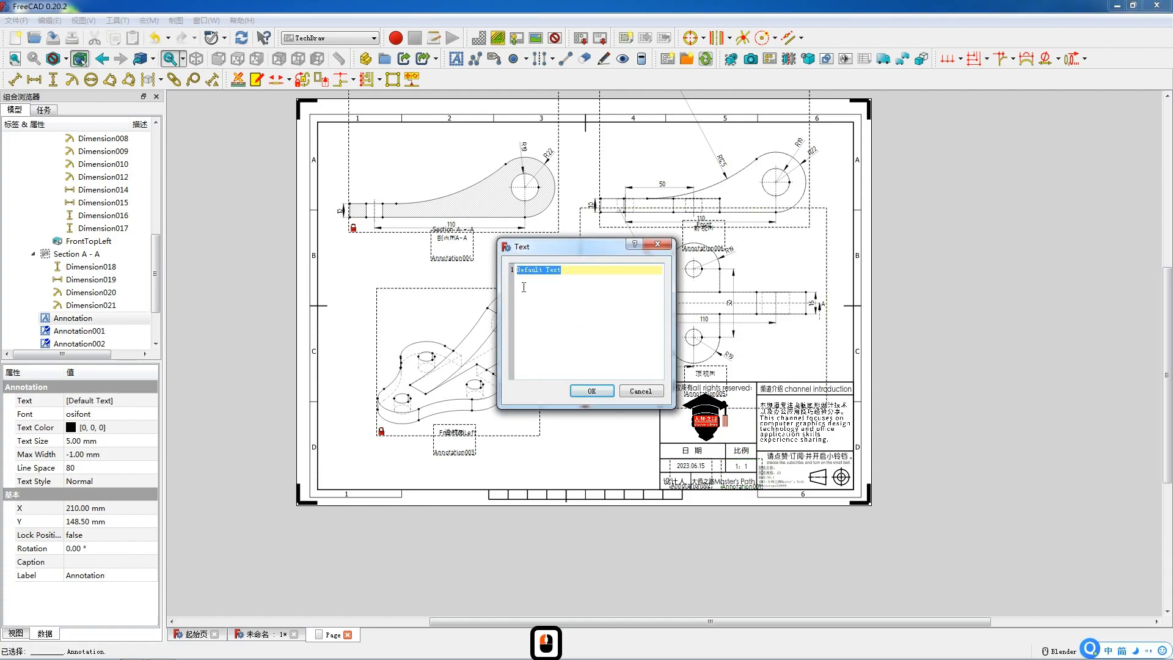
{"action": "type", "text": "机械产品零件"}
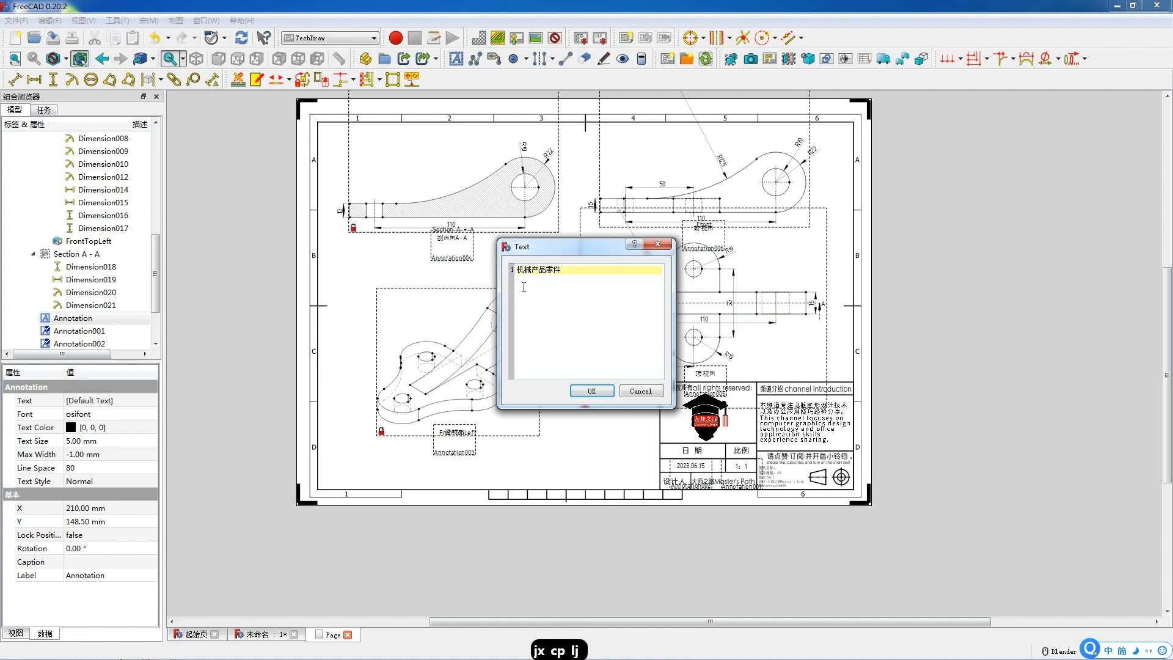
{"action": "type", "text": "066"}
{"action": "left_click", "coordinate": [592, 391]}
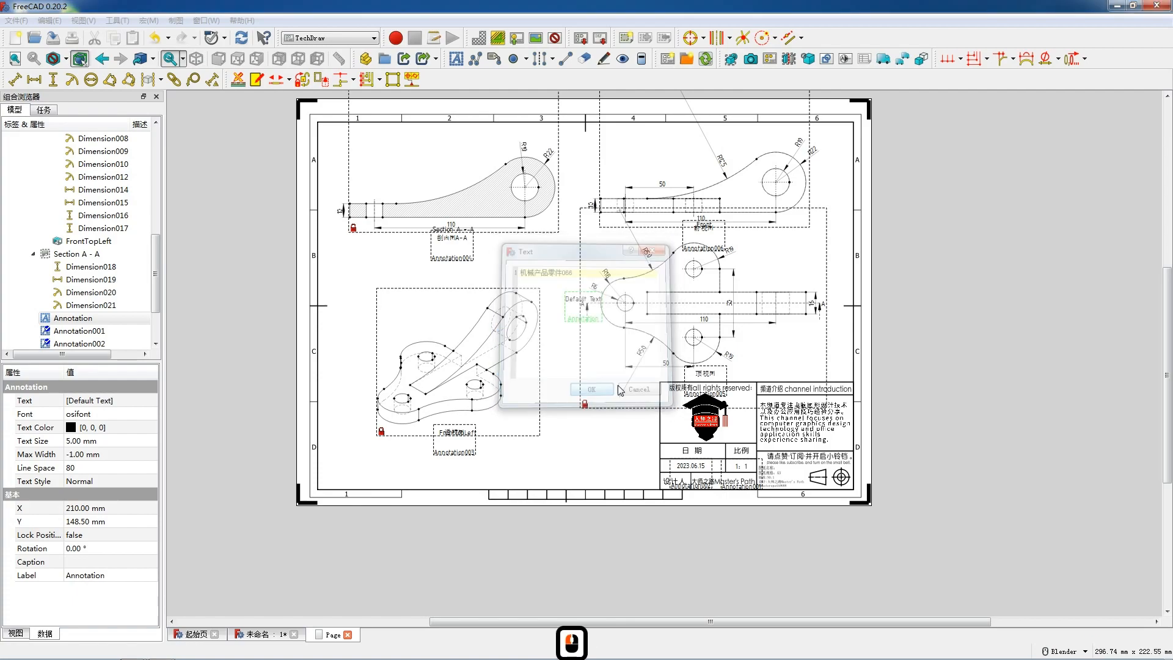
{"action": "left_click_drag", "start_coordinate": [588, 305], "coordinate": [793, 480]}
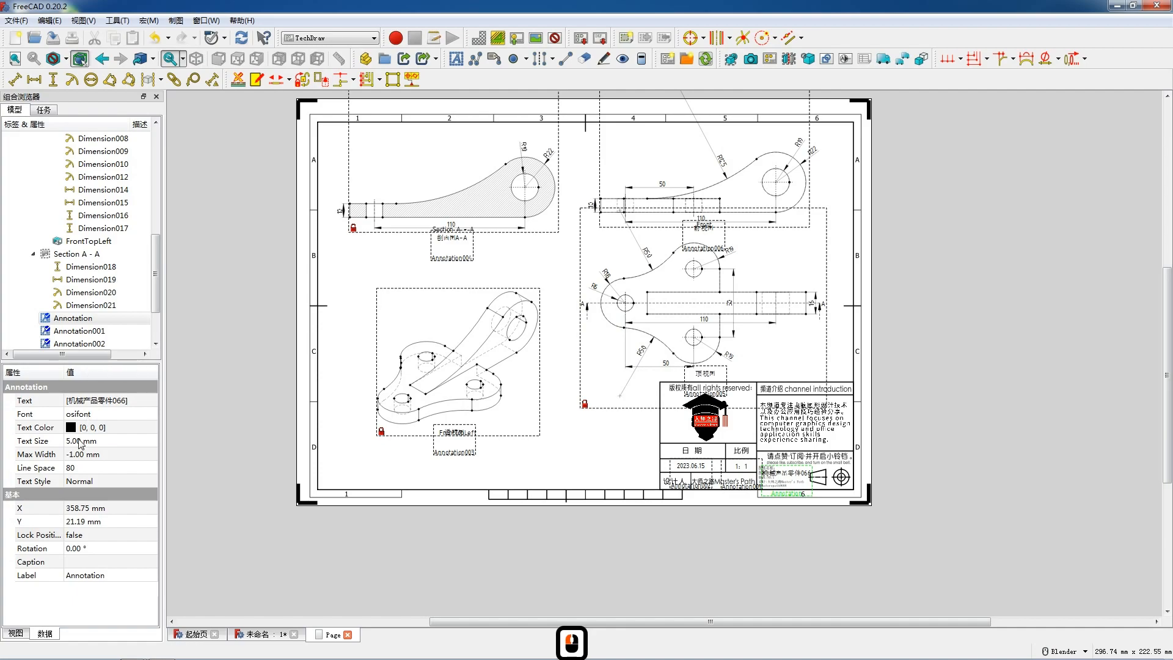
Step: Set the 机械产品零件066 annotation's text size to 3 mm and fit it onto the title block's name line
{"action": "left_click", "coordinate": [78, 441]}
{"action": "type", "text": "3"}
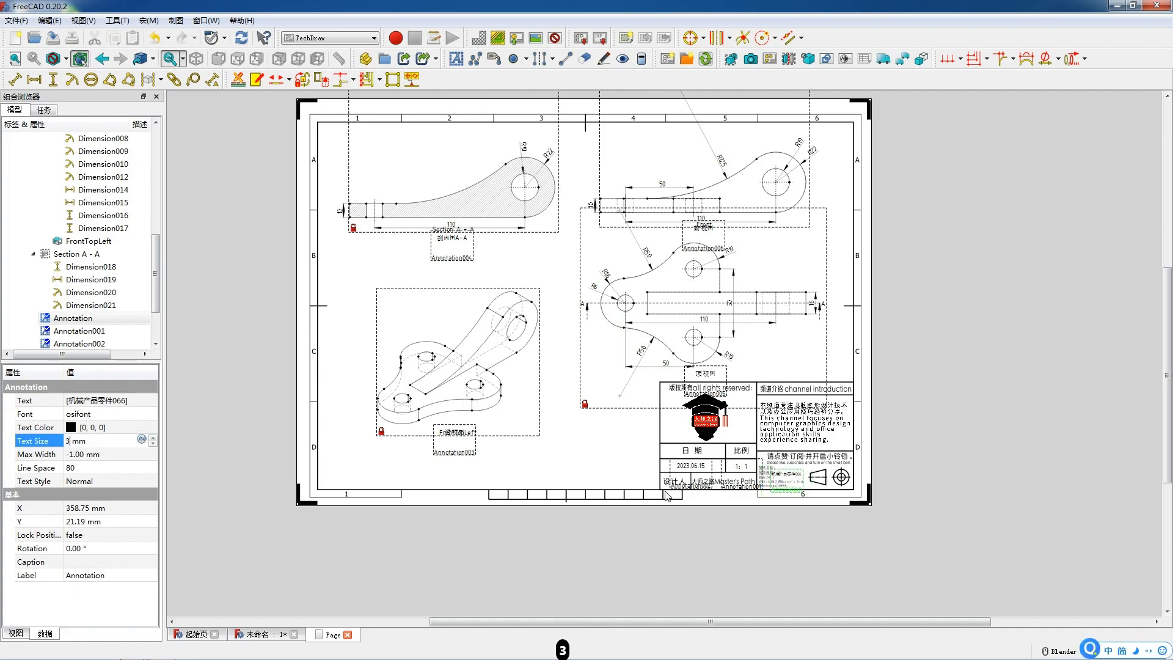
{"action": "key", "text": "Return"}
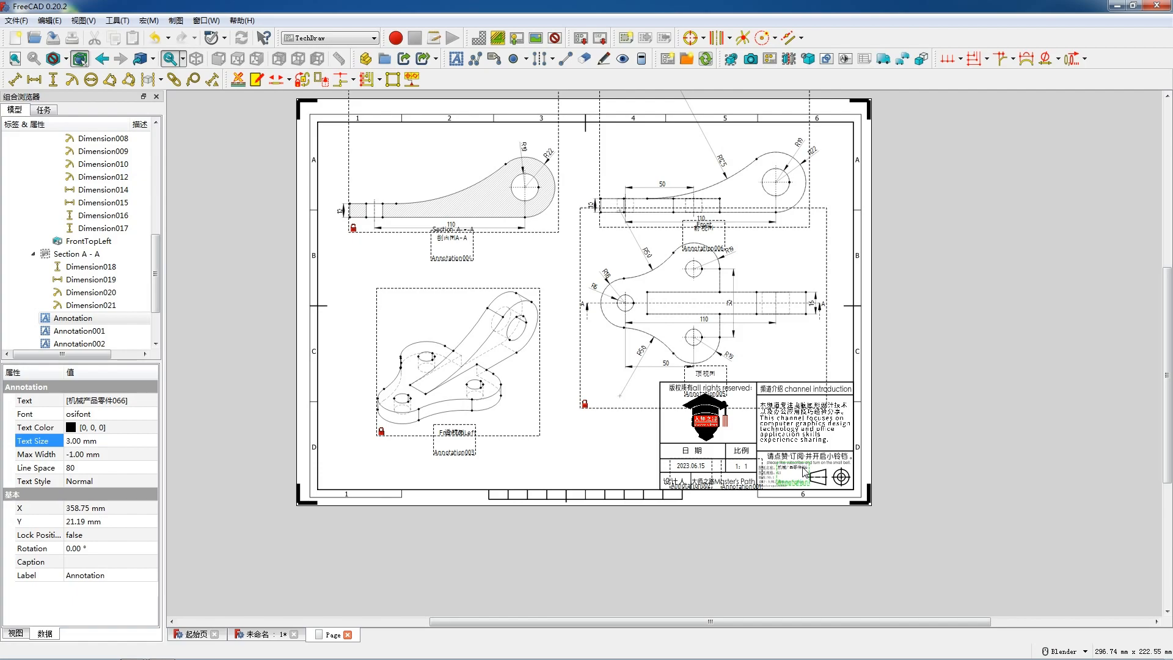
Step: Turn off the view frames on the page, look over the finished drawing and clear the selection
{"action": "right_click", "coordinate": [563, 422]}
{"action": "left_click", "coordinate": [585, 432]}
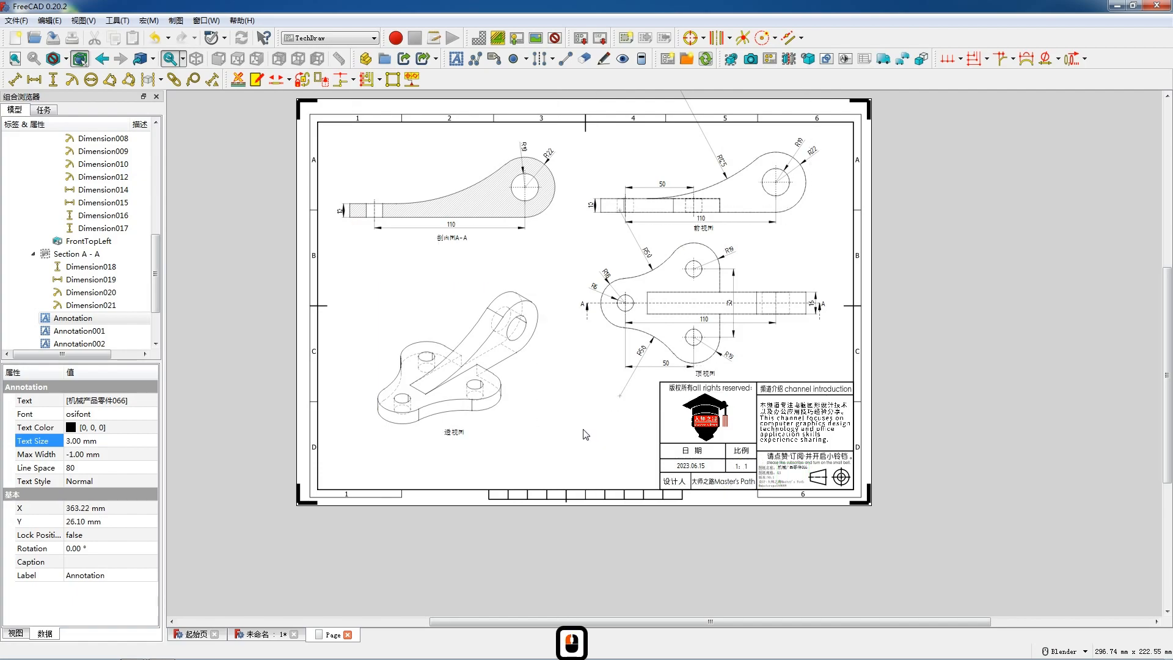
{"action": "scroll", "coordinate": [605, 421], "scroll_direction": "down", "scroll_amount": 5}
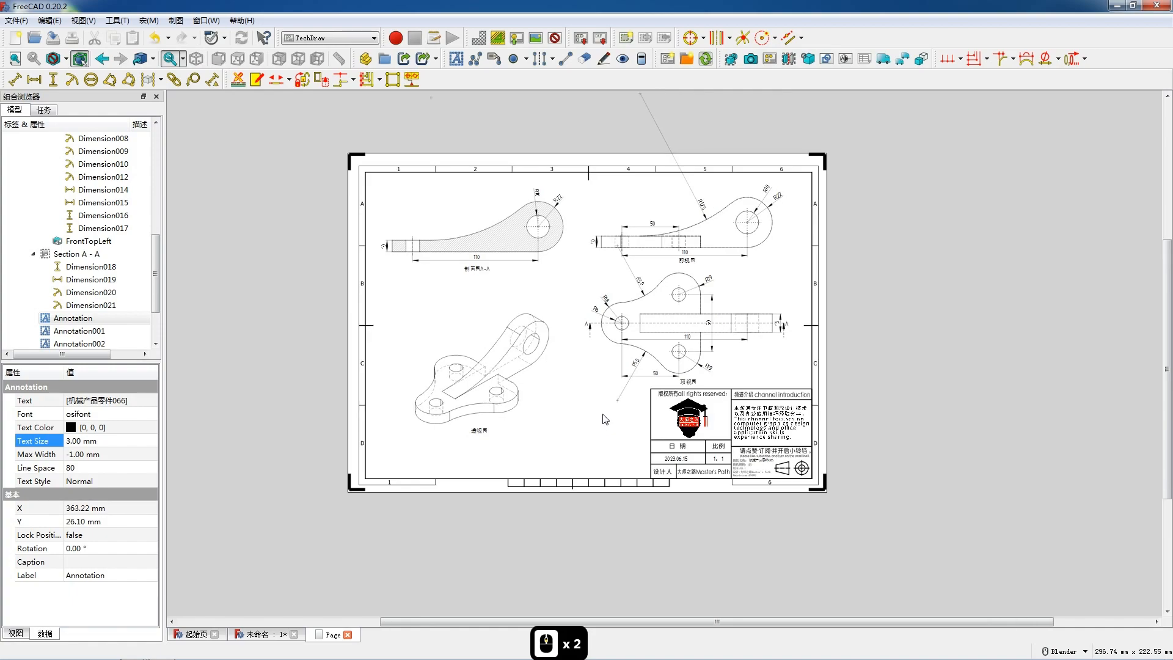
{"action": "scroll", "coordinate": [592, 381], "scroll_direction": "up", "scroll_amount": 1}
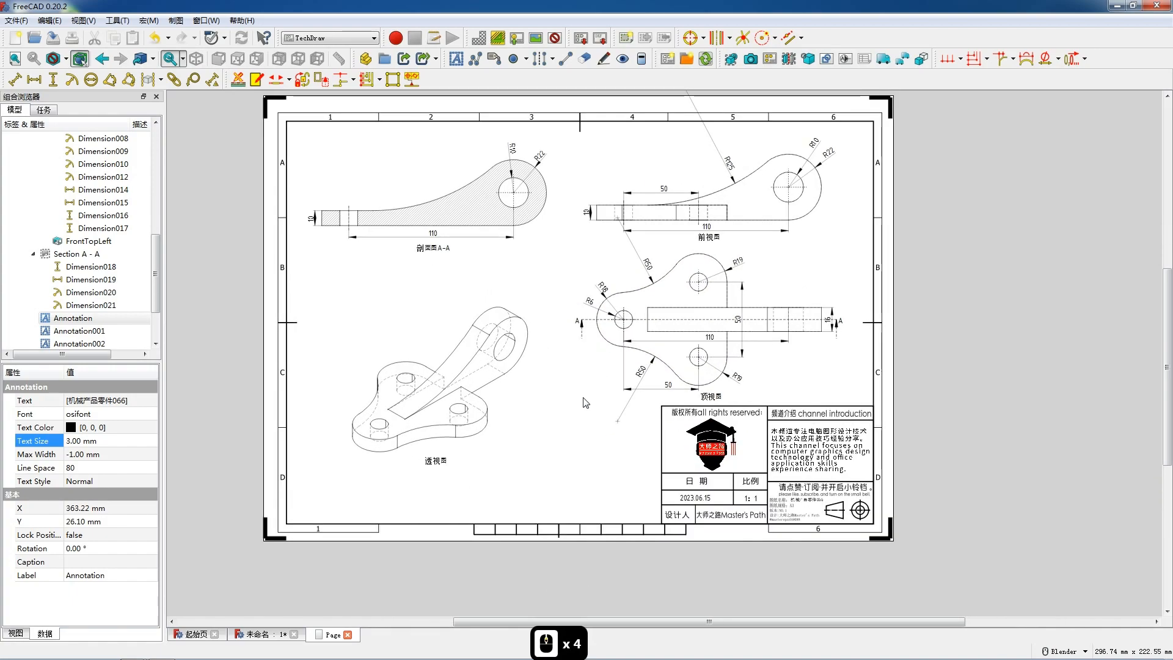
{"action": "right_click", "coordinate": [579, 403]}
{"action": "left_click", "coordinate": [557, 408]}
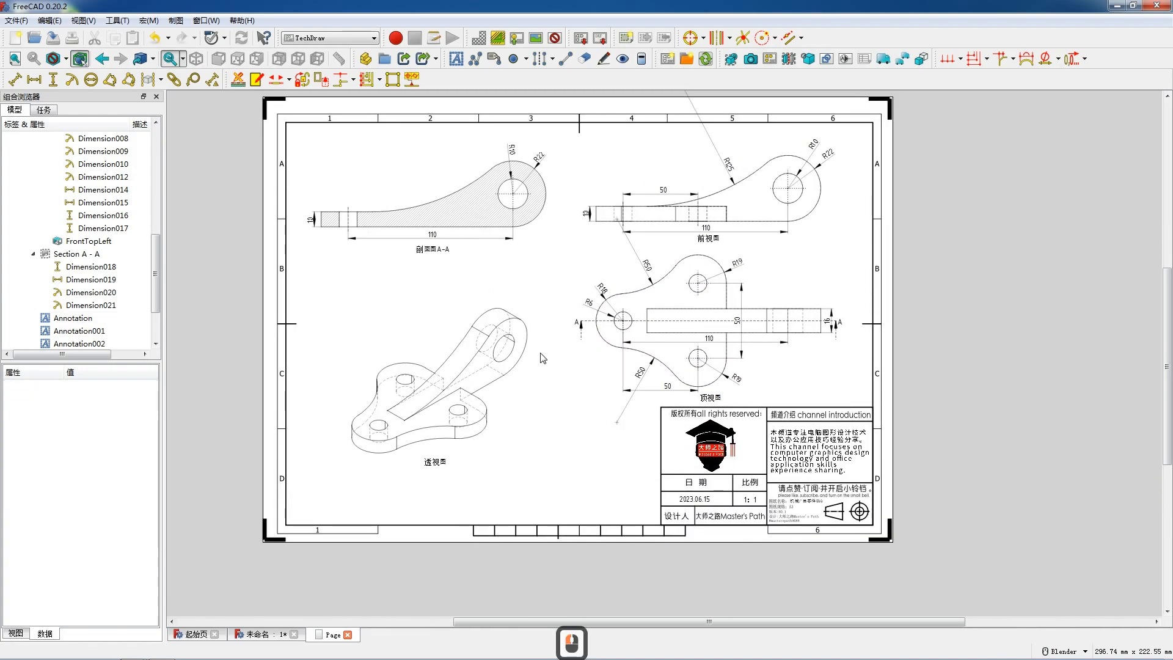